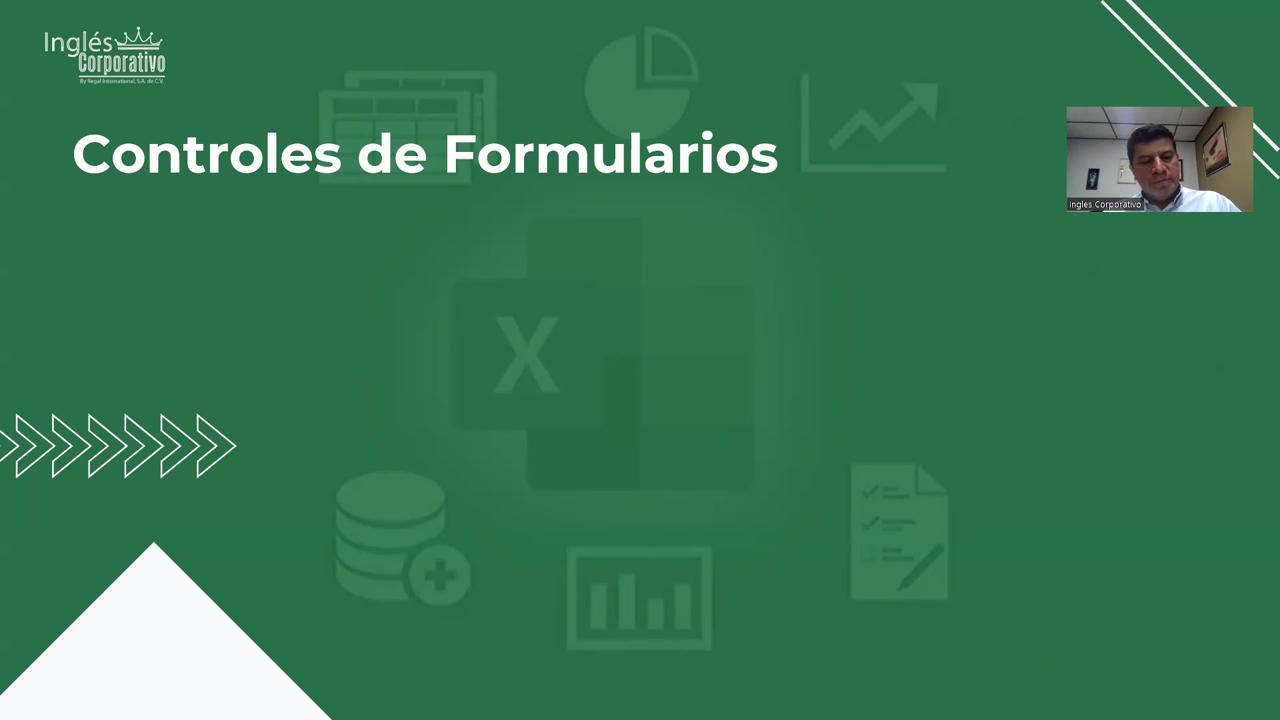
Switch from the PowerPoint slideshow to the Excel workbook '4.3-4 Macros ejemplo Registro Proveedores'
key(alt+Tab)
key(alt+Tab)
key(alt+Tab)
key(alt+Tab)
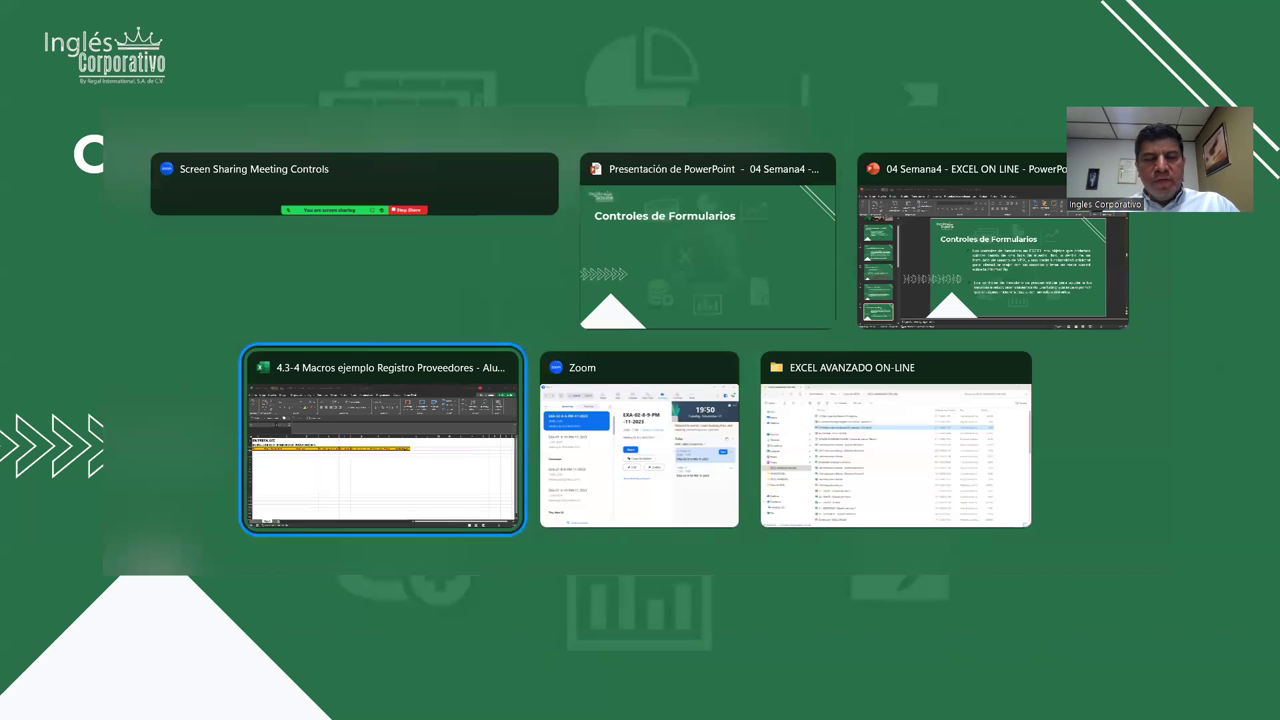
key(Escape)
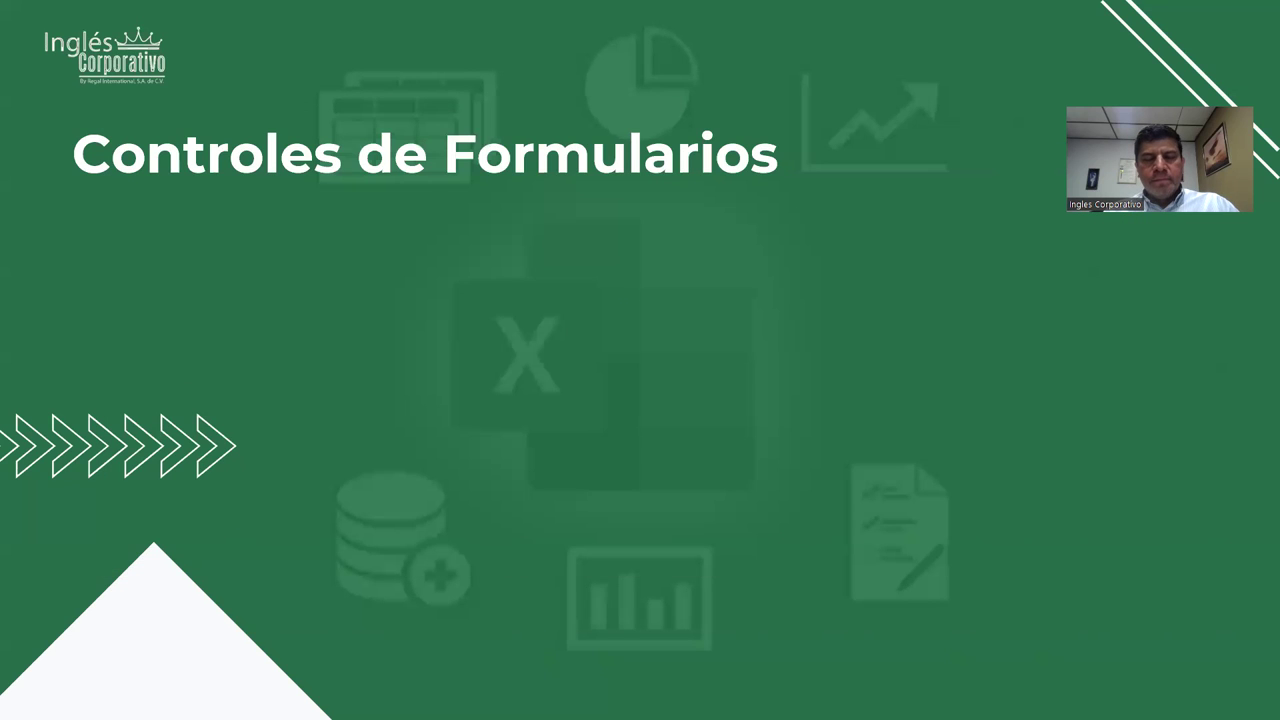
key(alt+Tab)
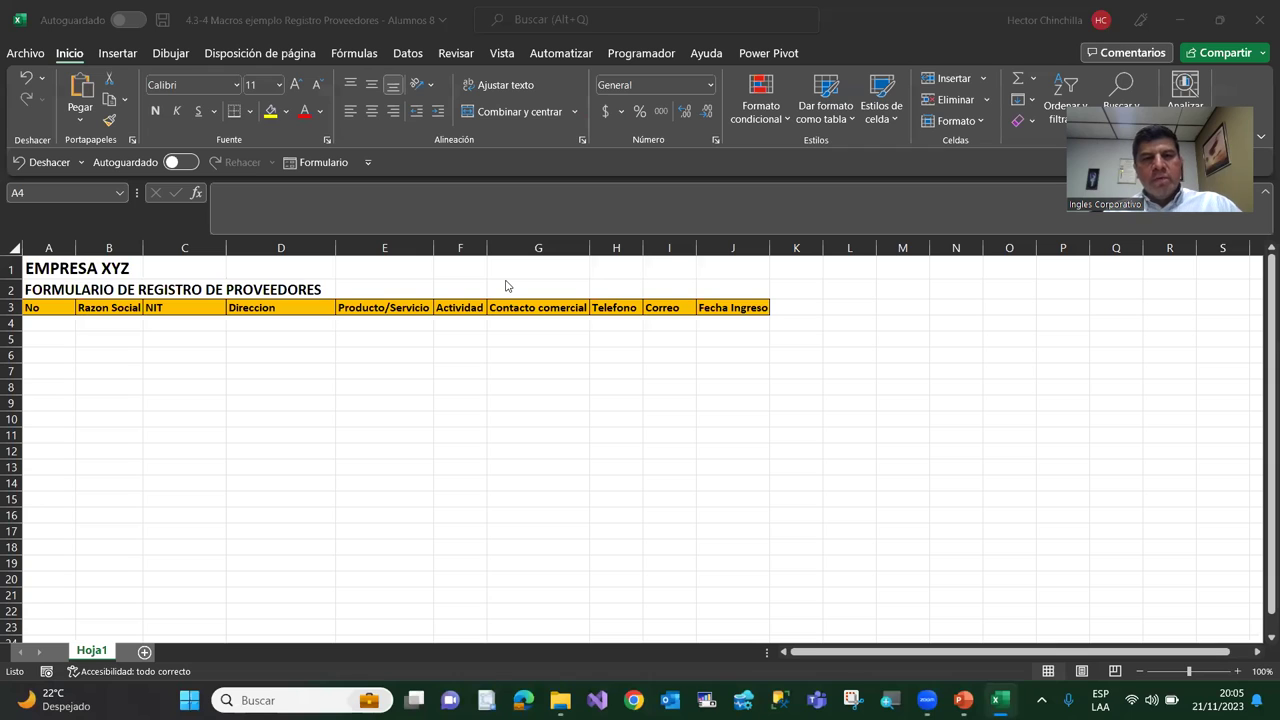
click(325, 390)
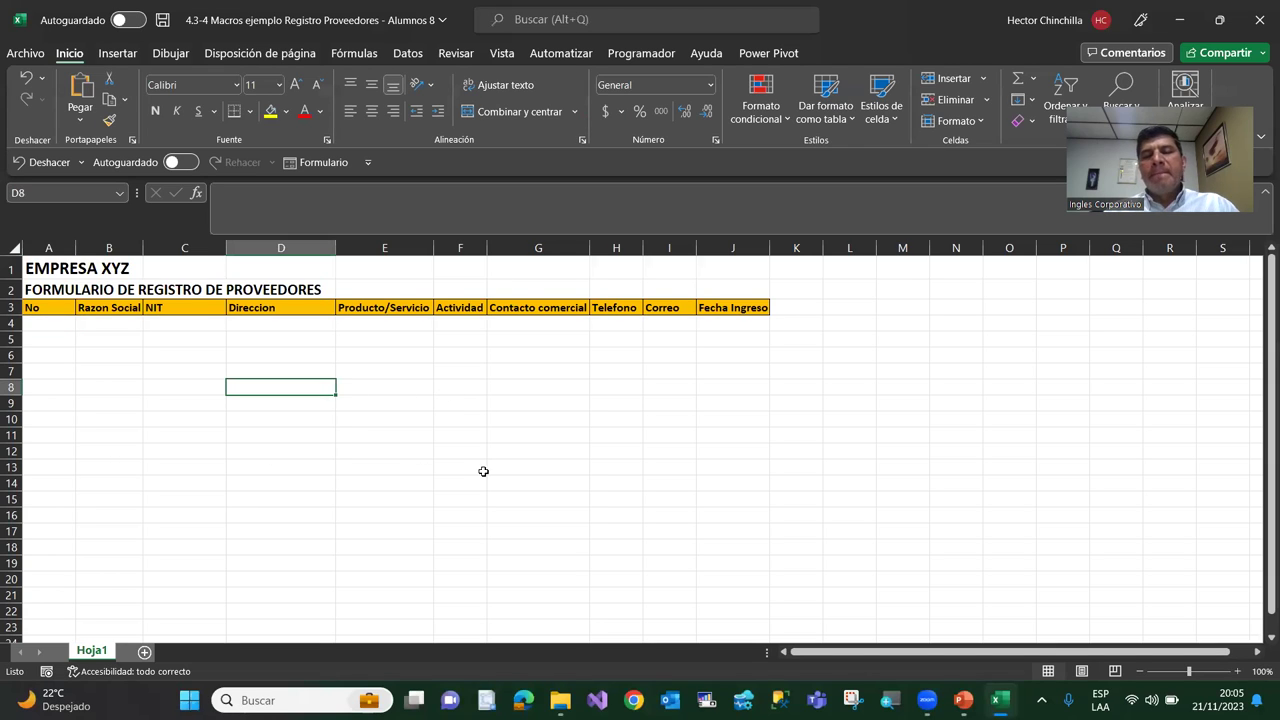
click(154, 355)
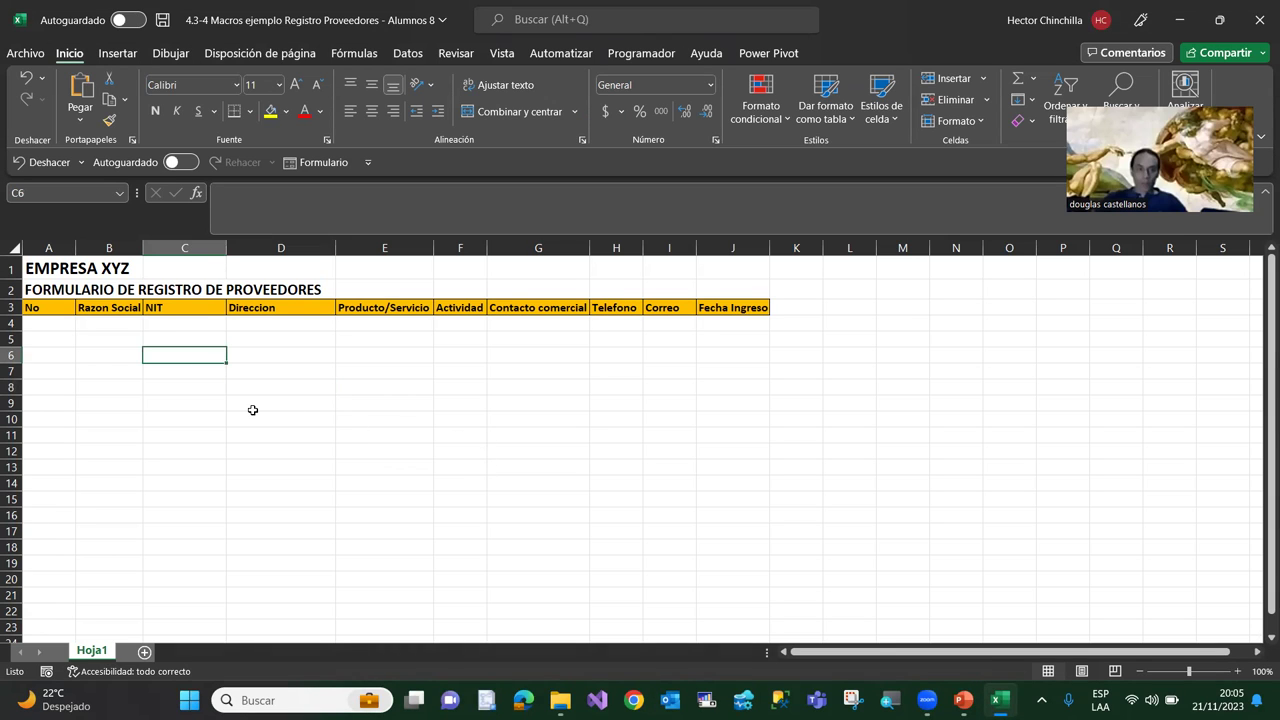
click(80, 419)
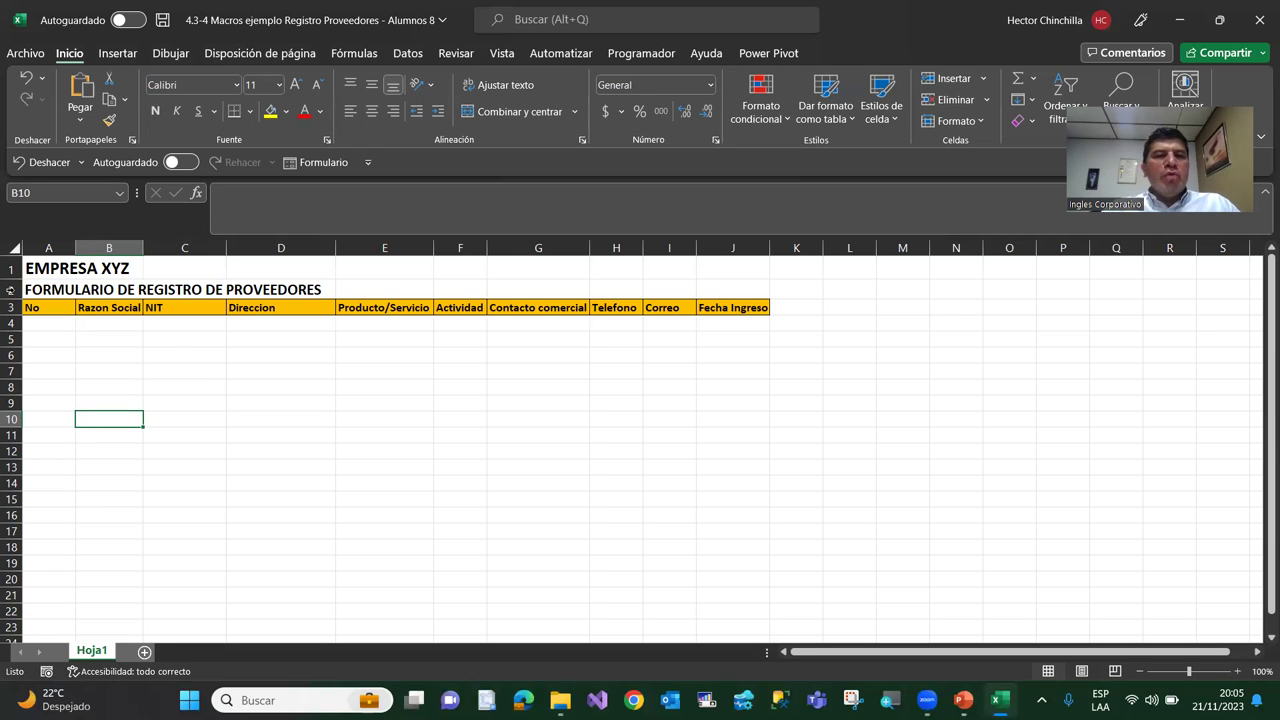
click(50, 328)
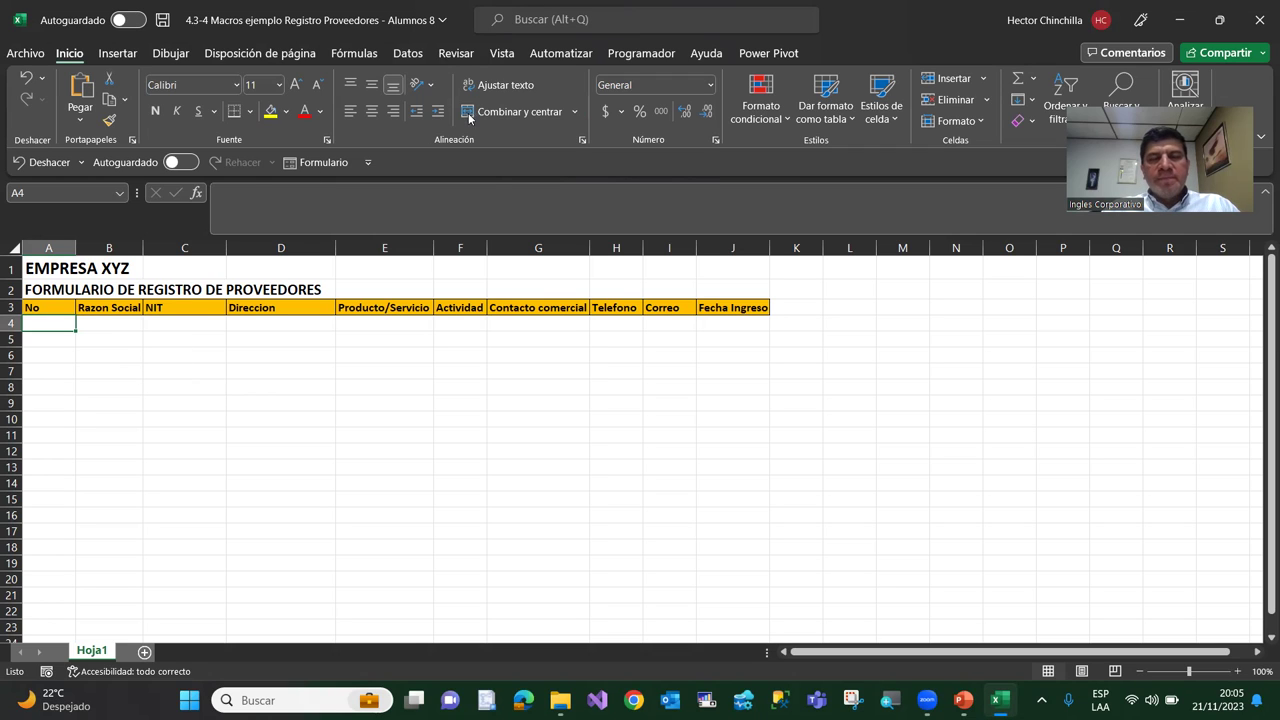
click(317, 400)
click(168, 406)
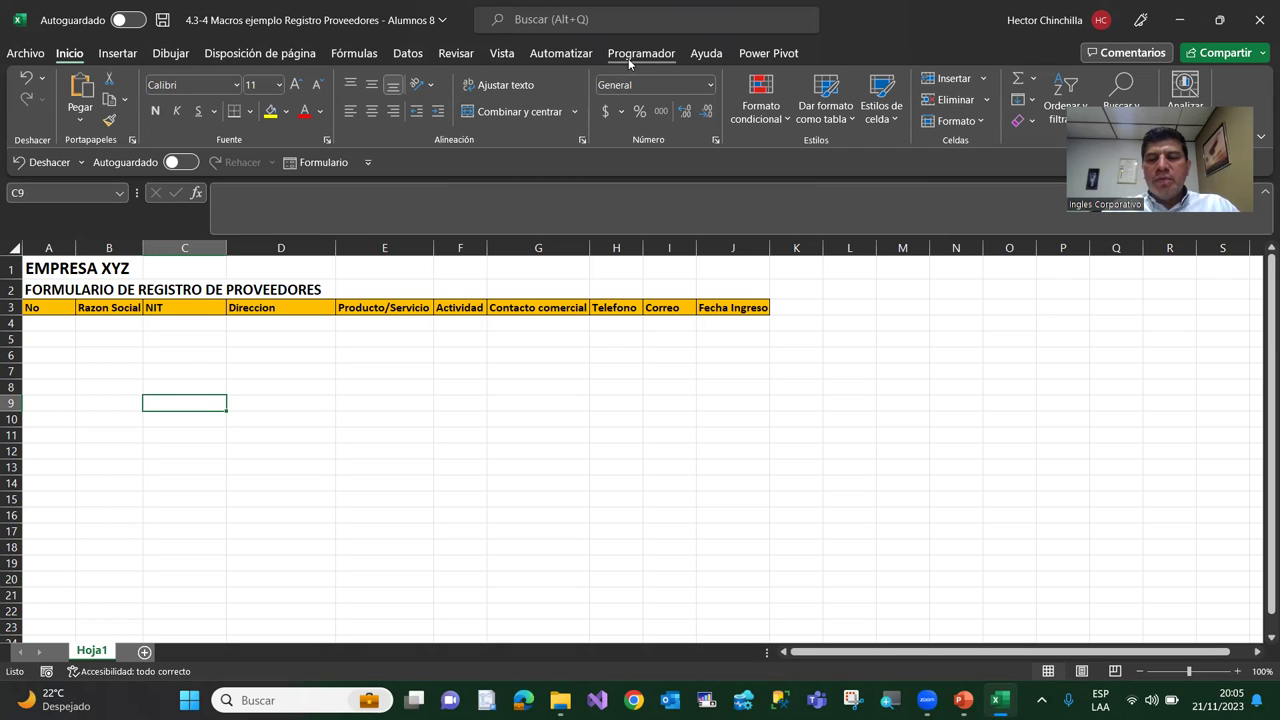
Open the Visual Basic editor from the Programador tab and drop down its Insertar menu
click(630, 57)
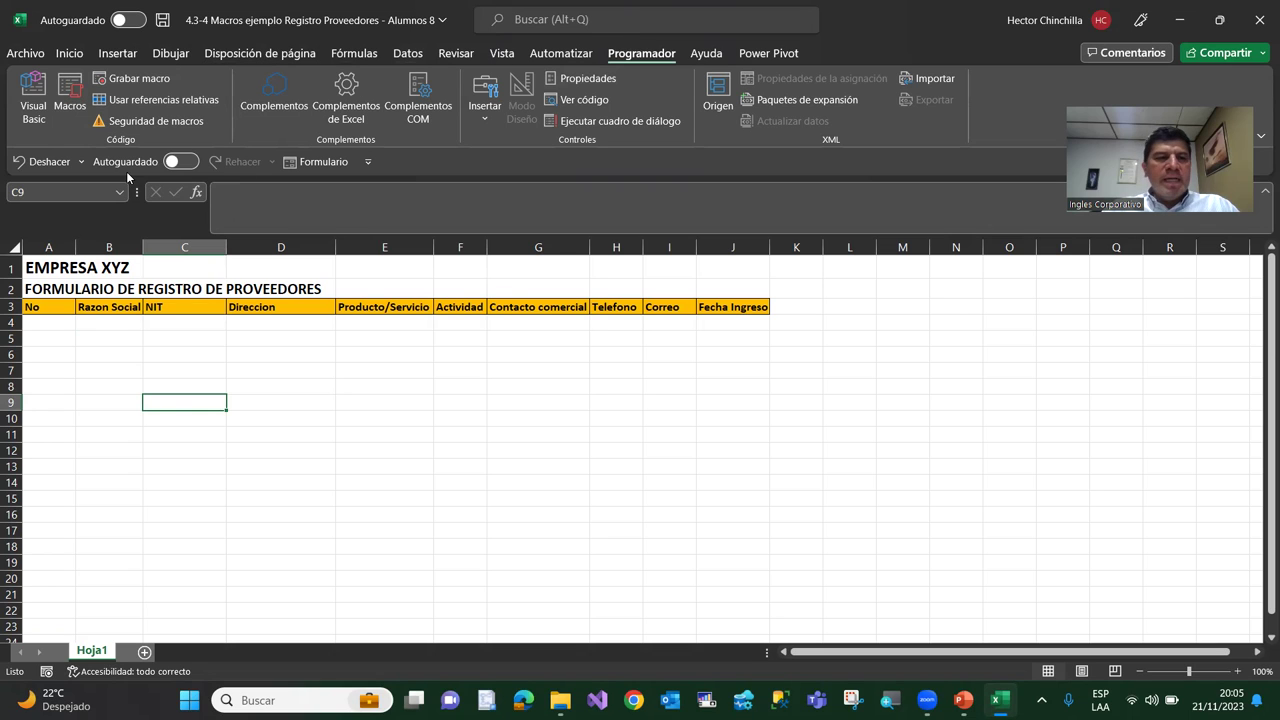
click(35, 103)
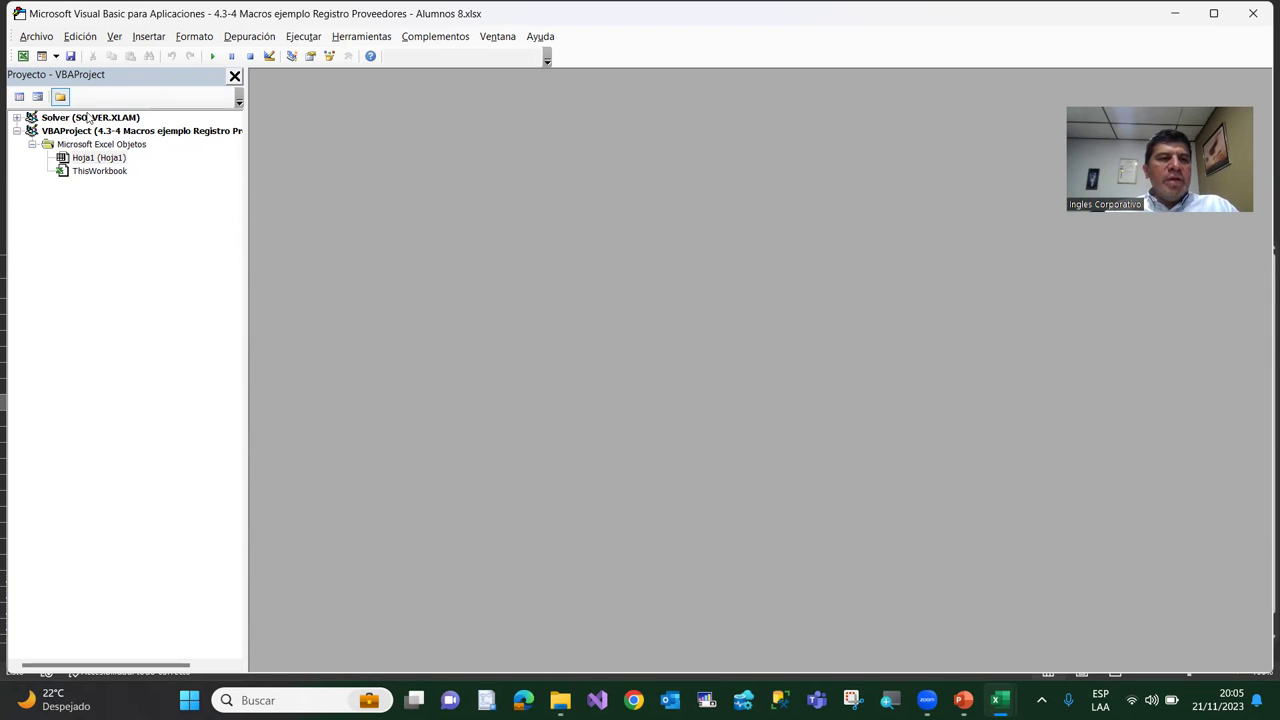
click(23, 56)
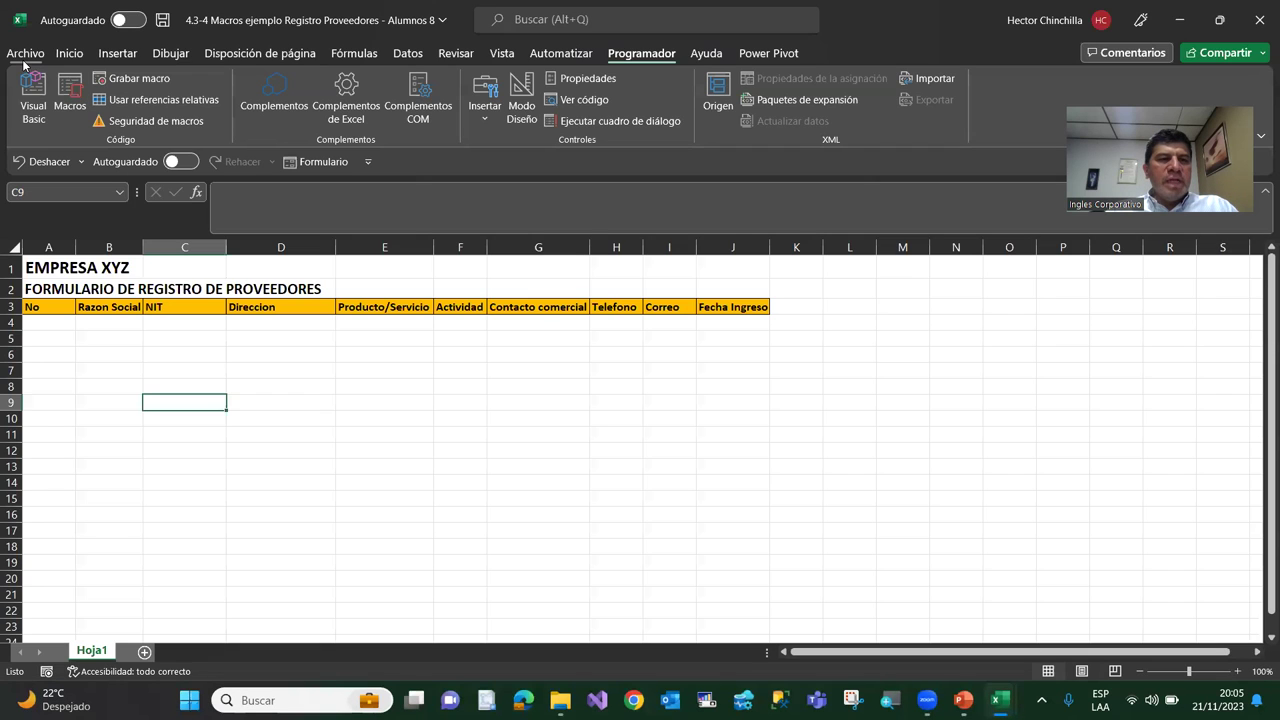
click(45, 112)
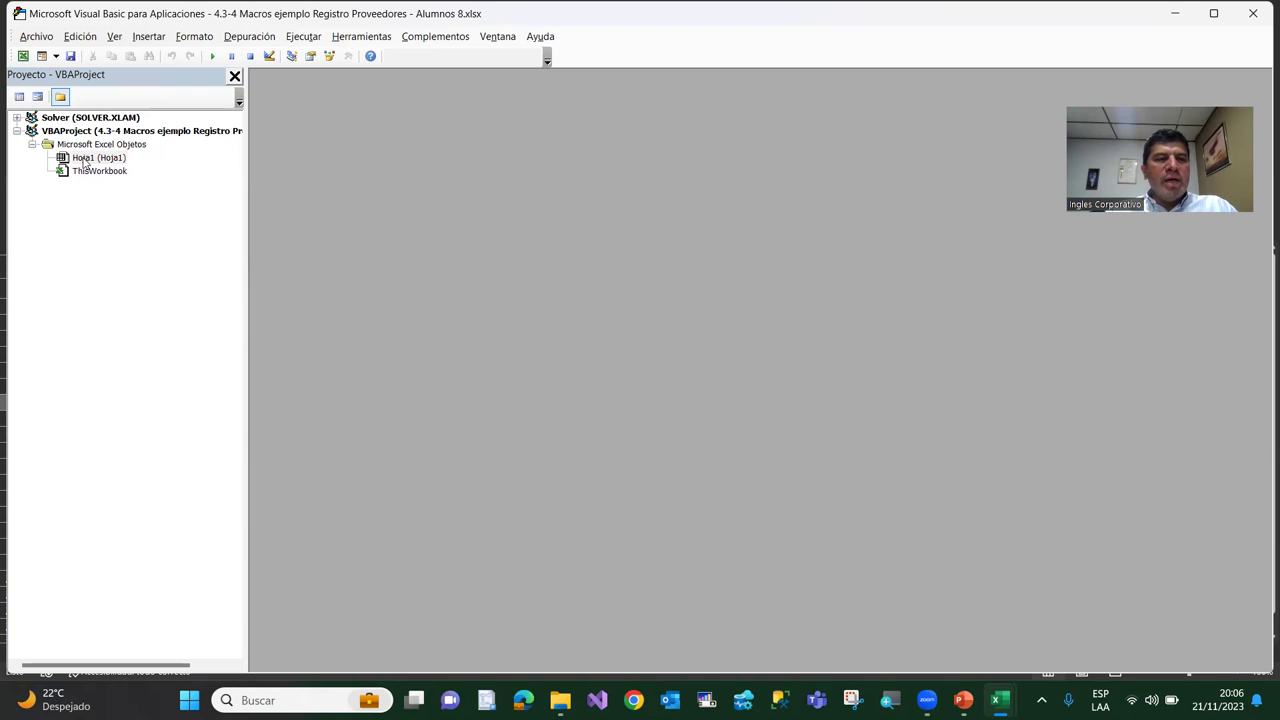
click(23, 56)
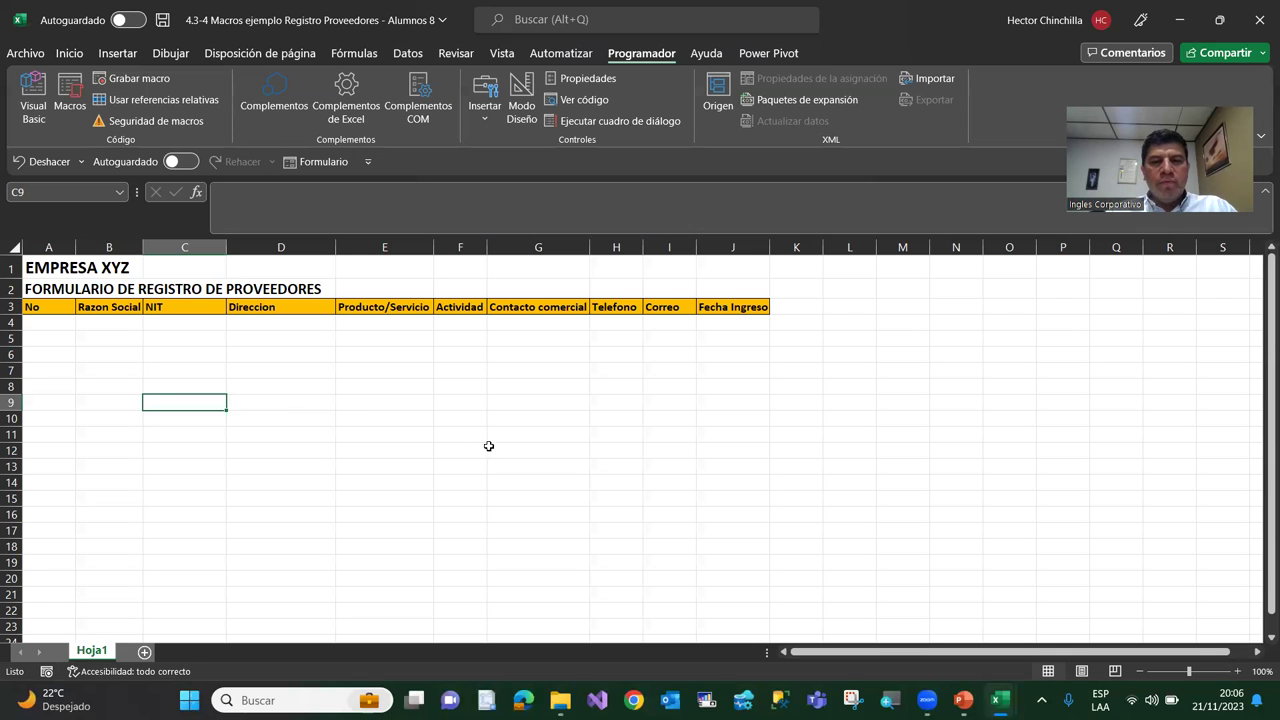
click(33, 108)
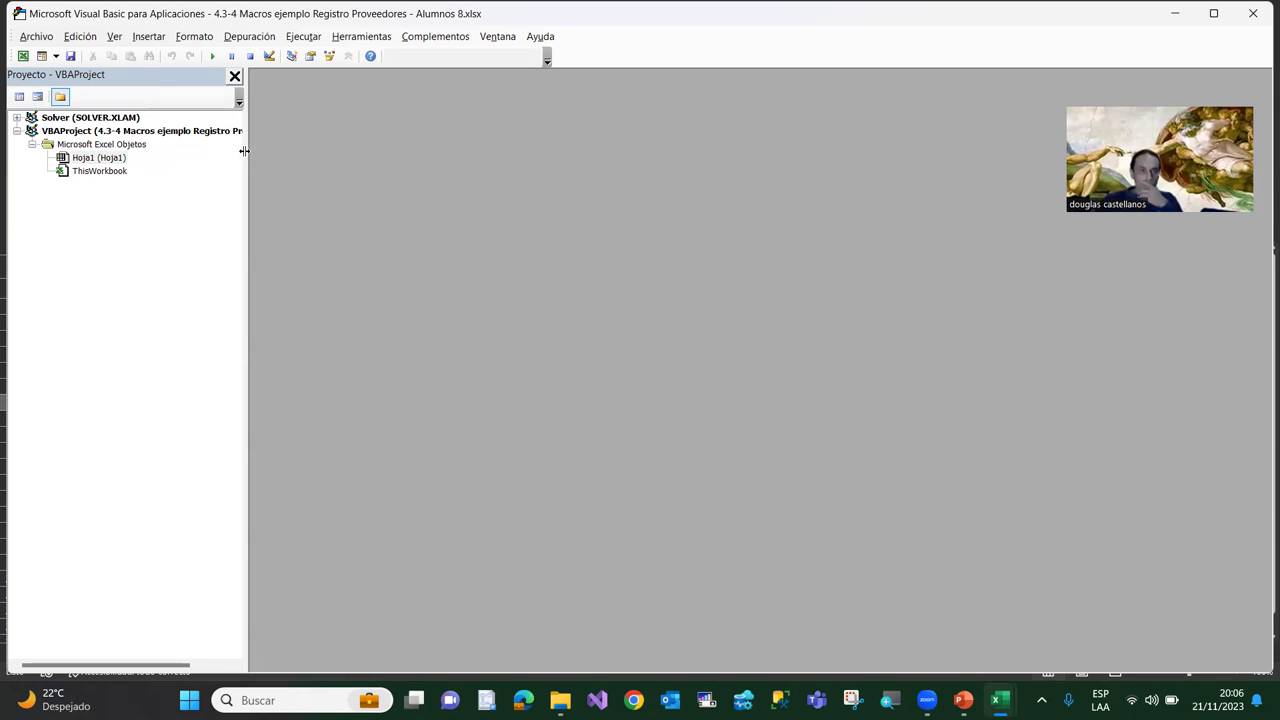
click(155, 44)
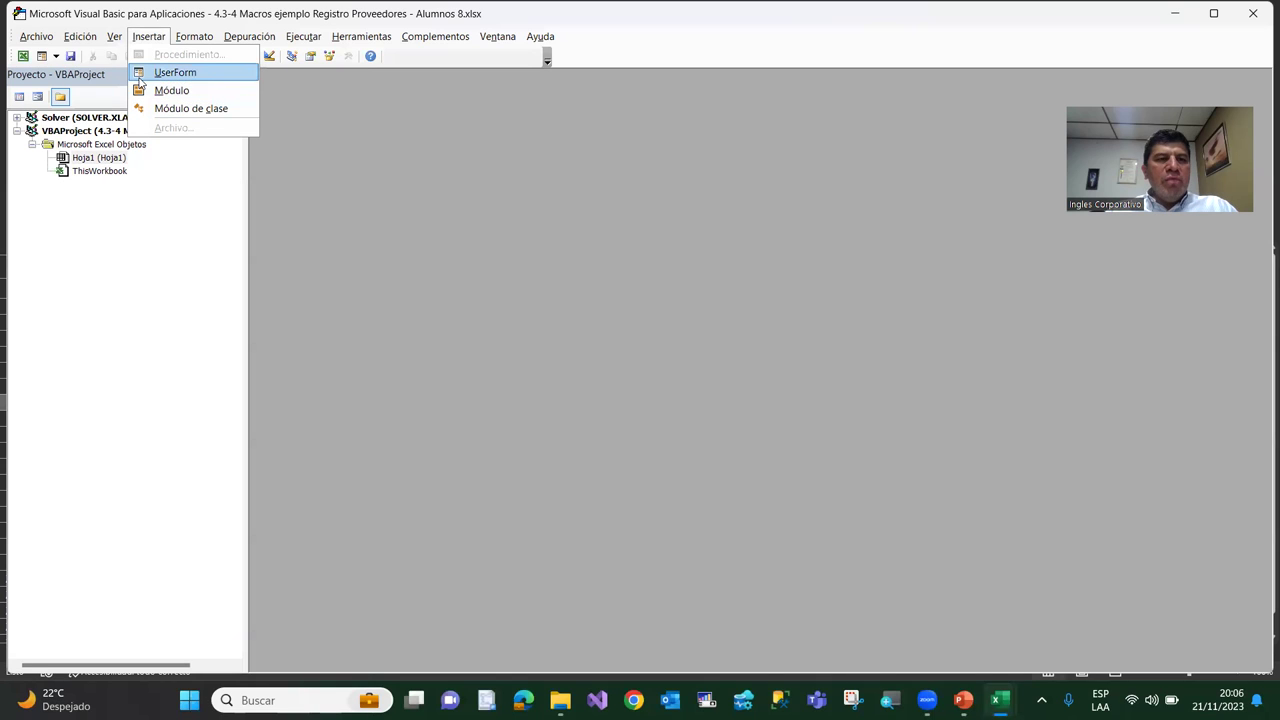
Insert a blank UserForm1, move the toolbox aside, and return to the Excel sheet
click(140, 78)
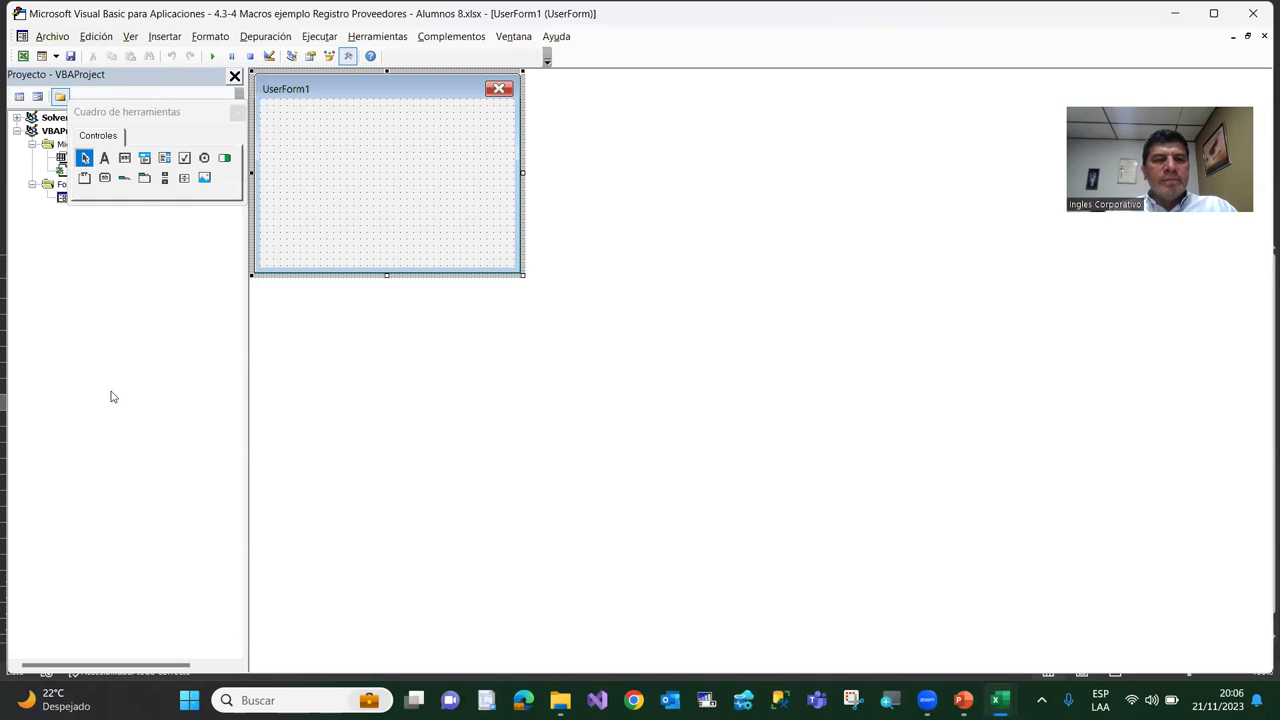
drag(141, 117, 669, 143)
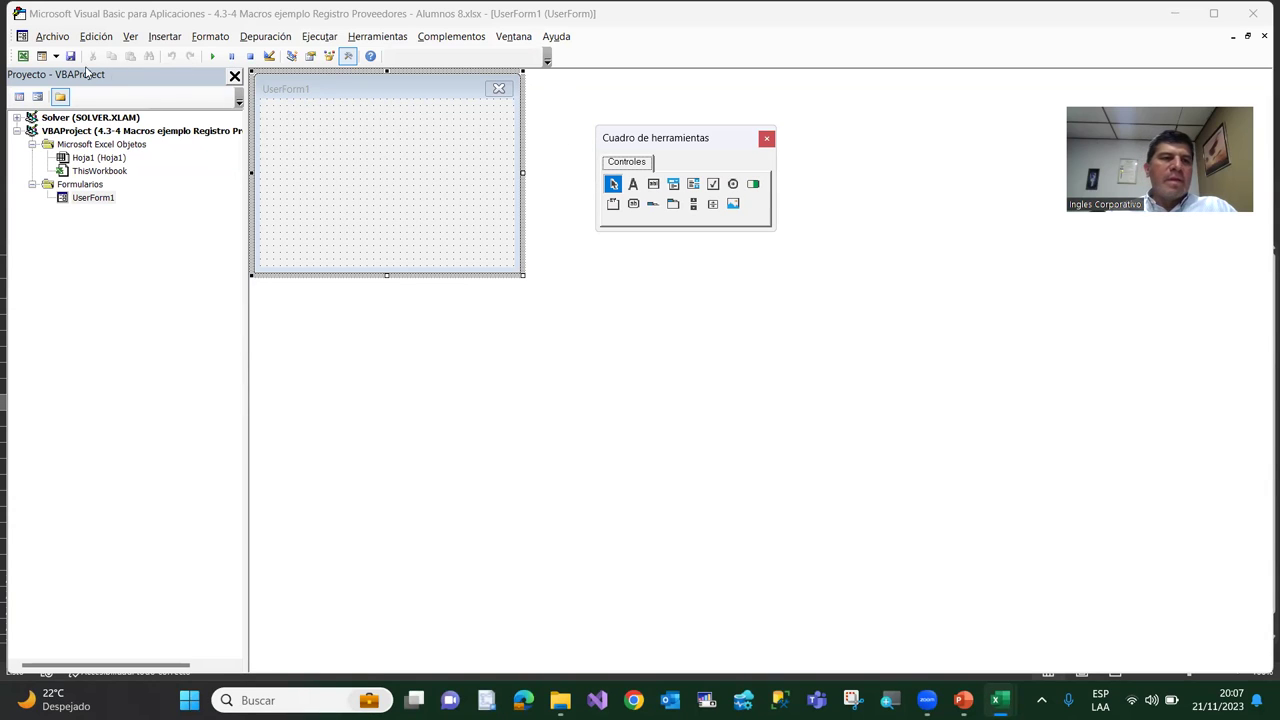
click(22, 57)
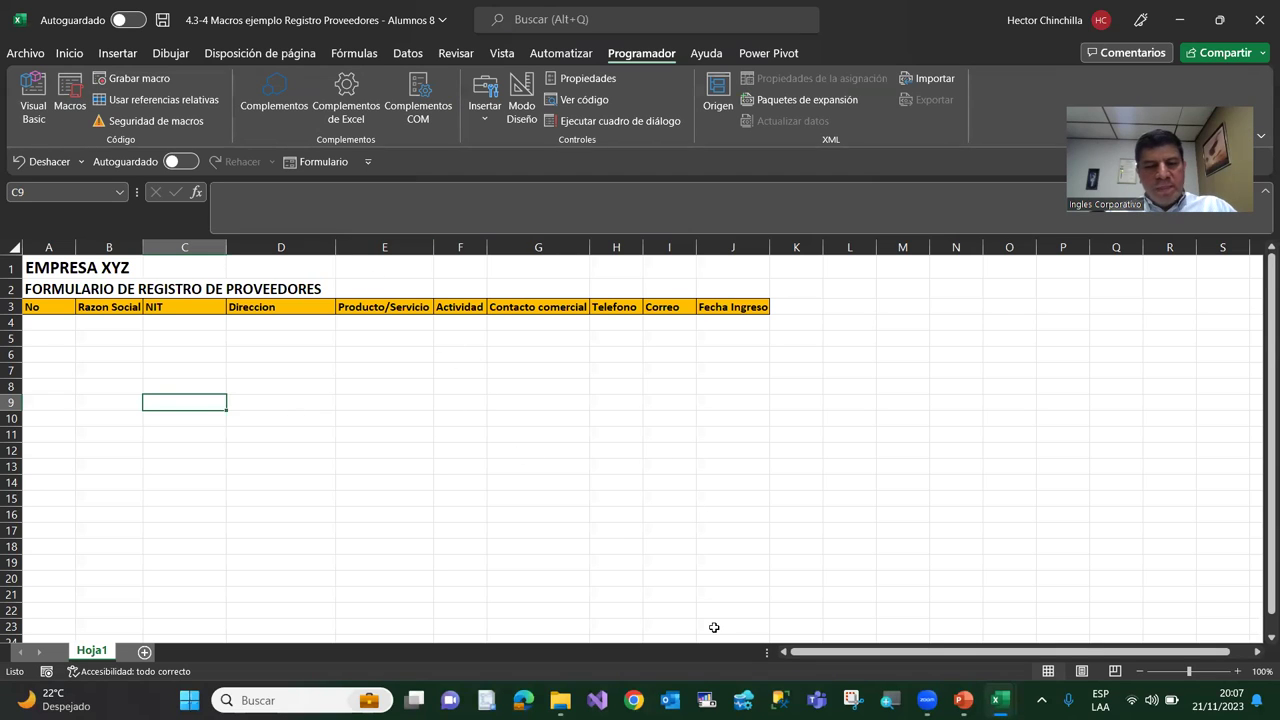
Return to the PowerPoint slideshow and reveal the first bullet defining Excel form controls
key(alt+Tab)
key(alt+Tab)
key(alt+Tab)
key(alt+Tab)
key(alt+Tab)
key(alt+Tab)
key(alt+Tab)
key(alt+Tab)
key(alt+Tab)
key(alt+Tab)
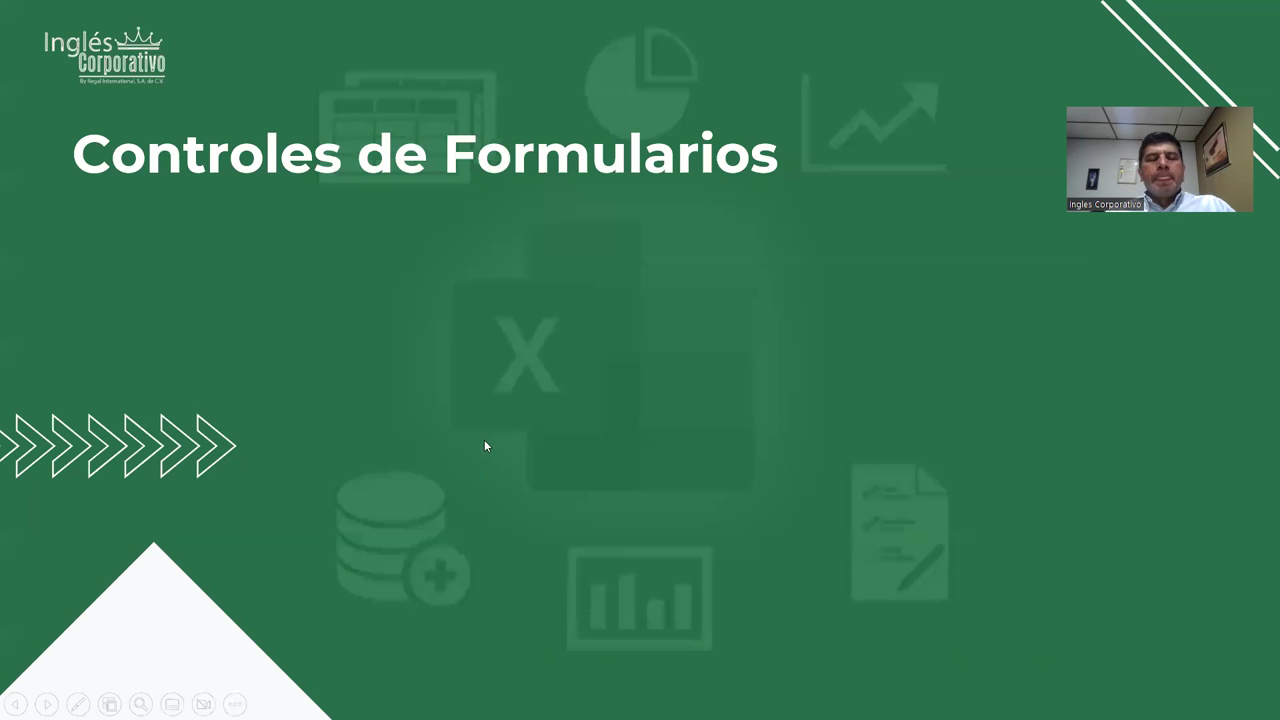
click(469, 438)
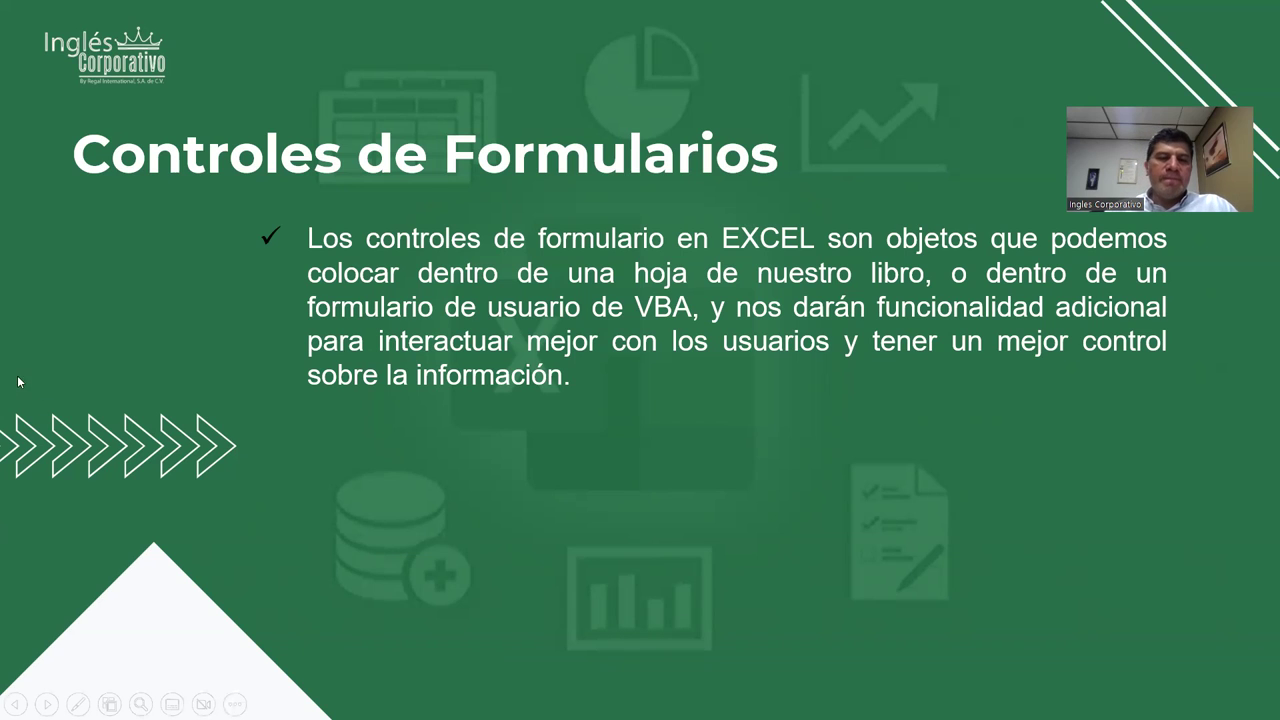
Reveal the second bullet, then advance to the slide with the form controls description table
click(282, 478)
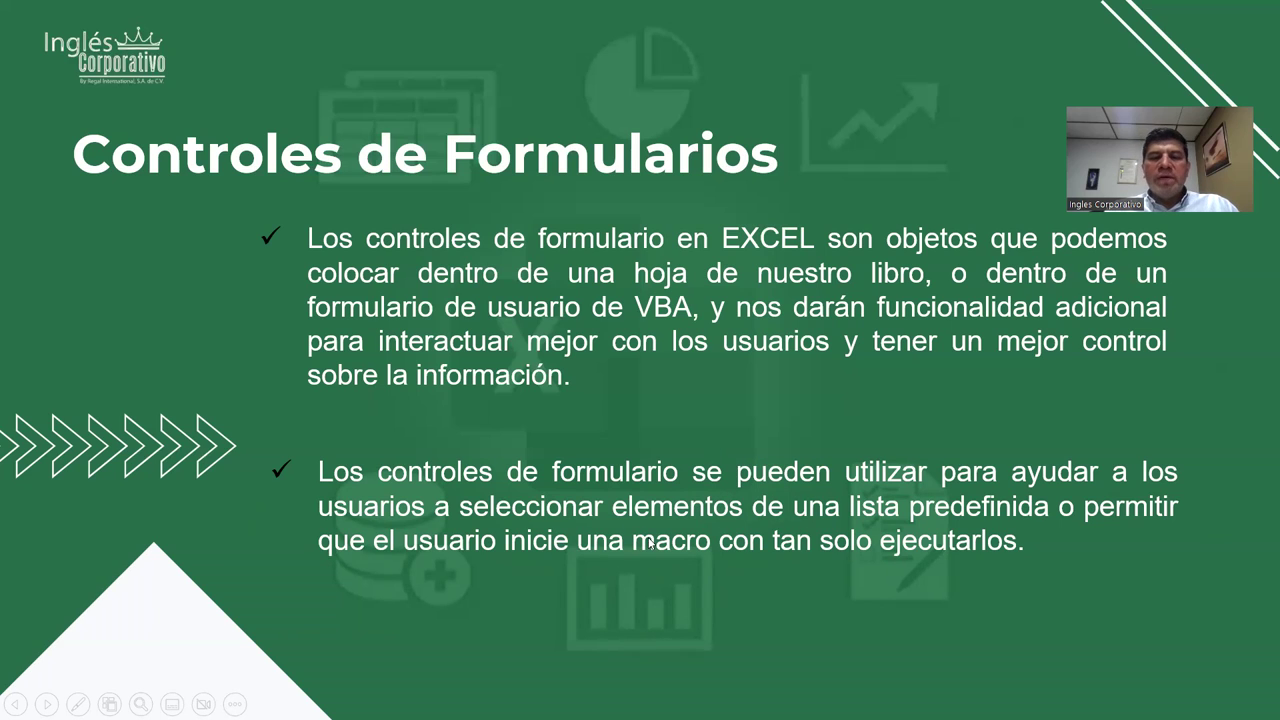
click(349, 587)
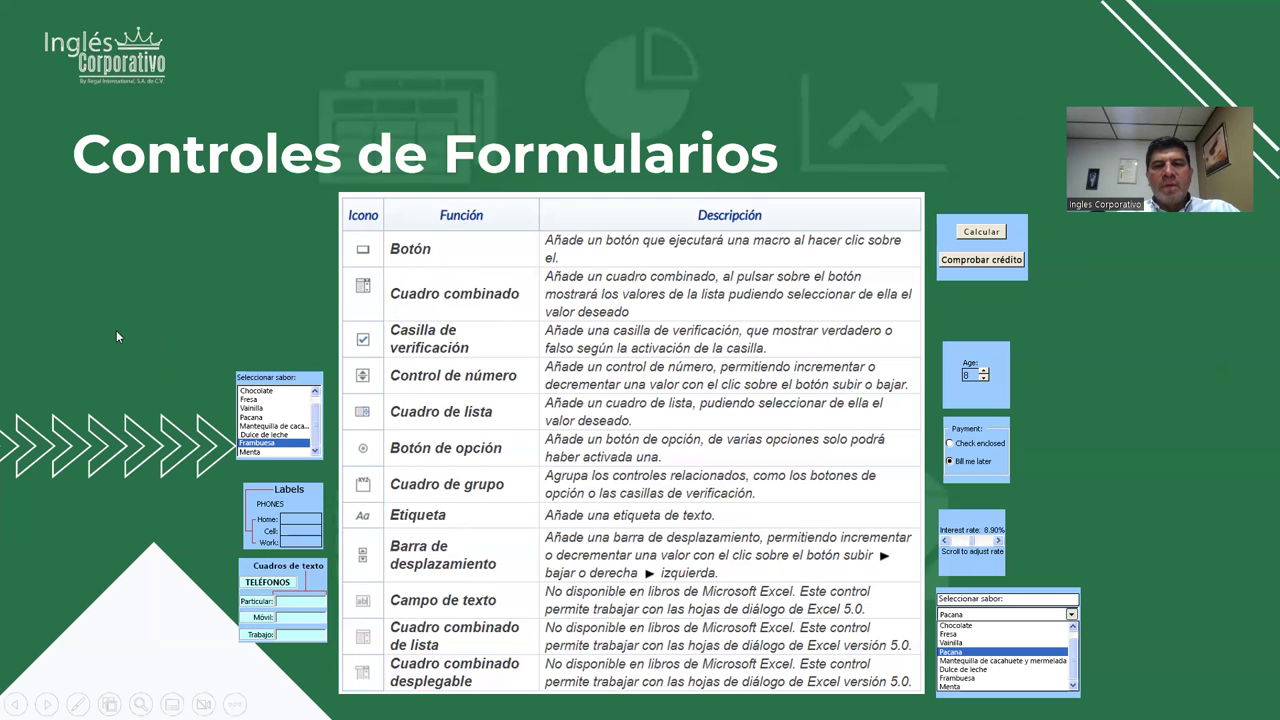
Advance to the slide on where form and ActiveX controls live, then return to the Excel sheet
click(1090, 352)
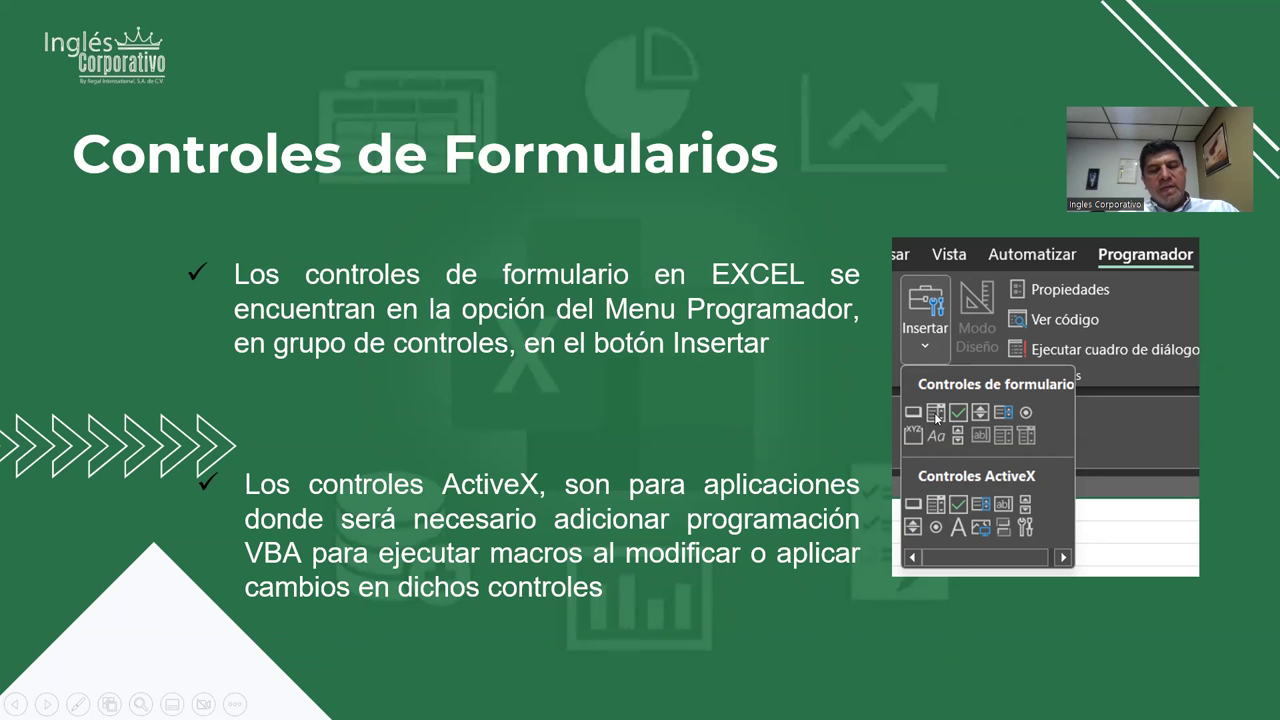
key(alt+Tab)
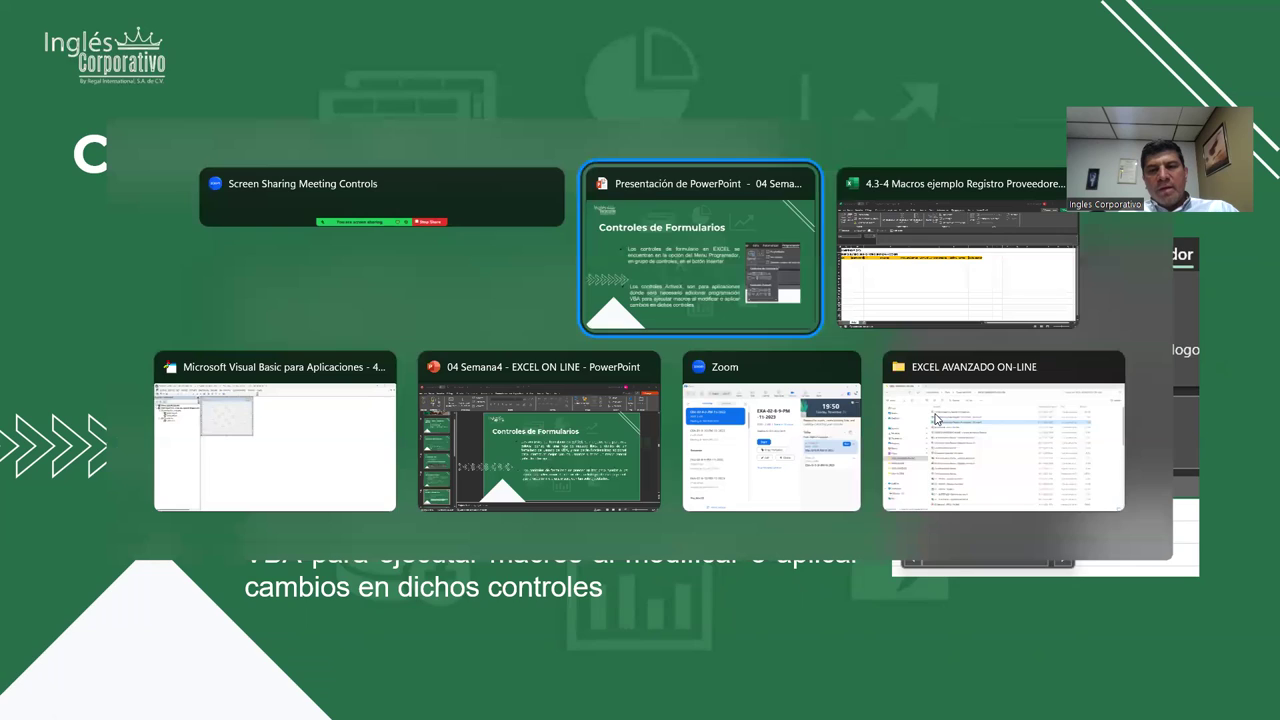
key(alt+Tab)
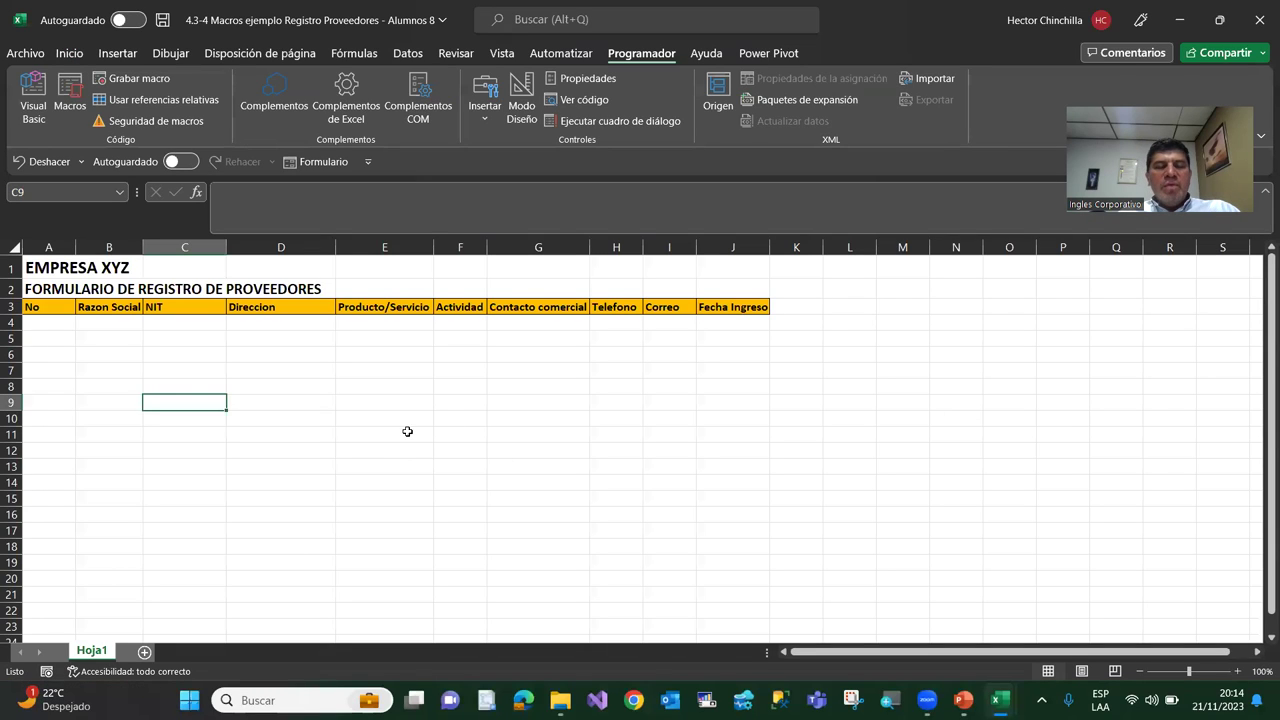
click(407, 431)
click(645, 358)
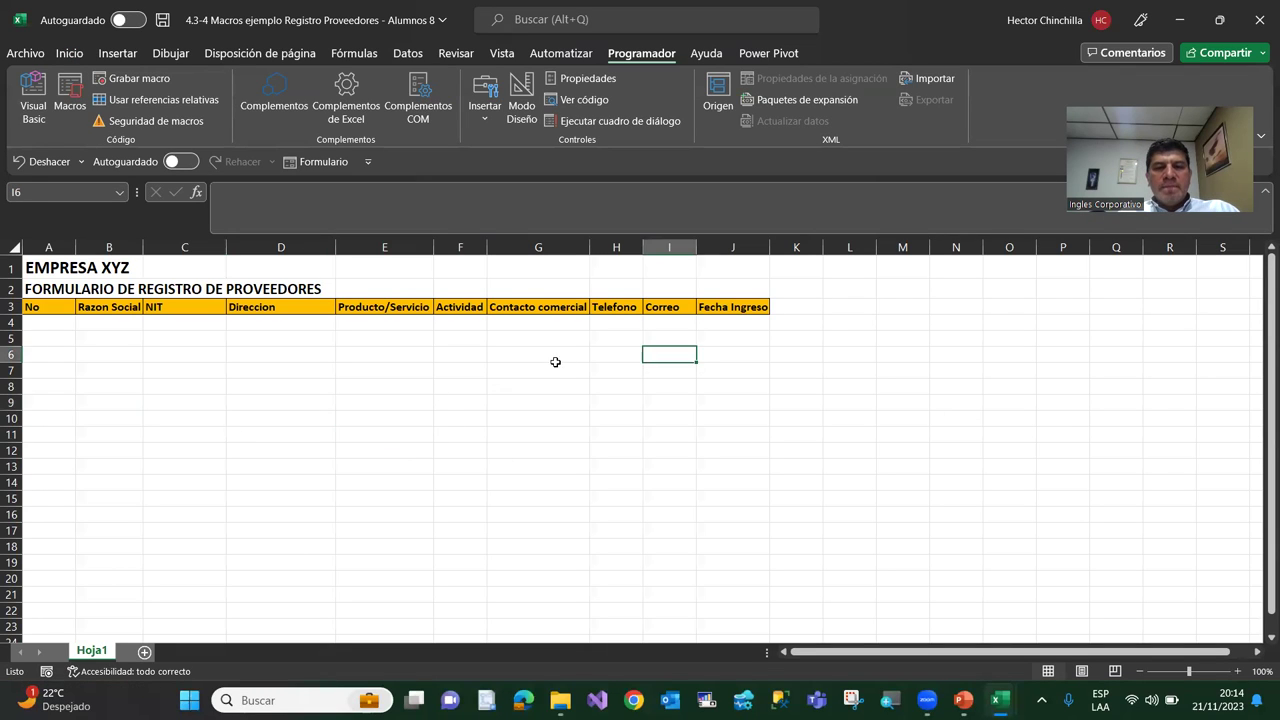
click(555, 362)
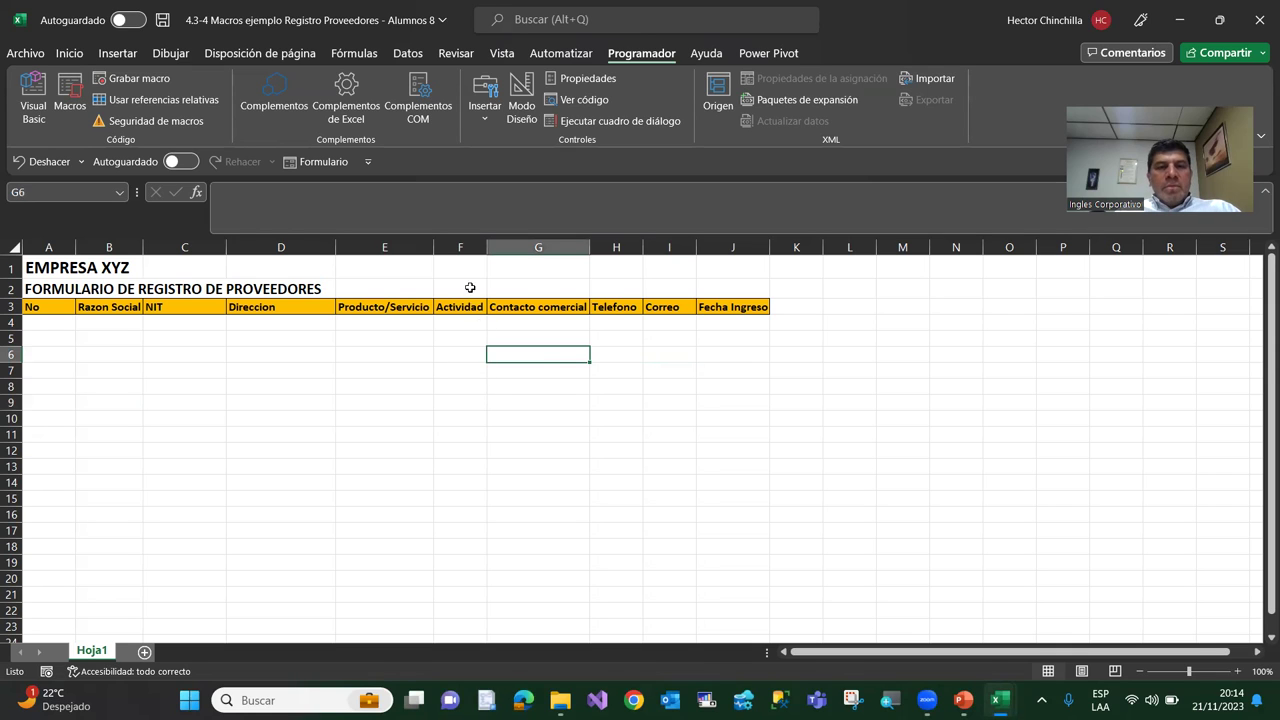
Draw an ActiveX command button over cells H6 to K9
click(485, 140)
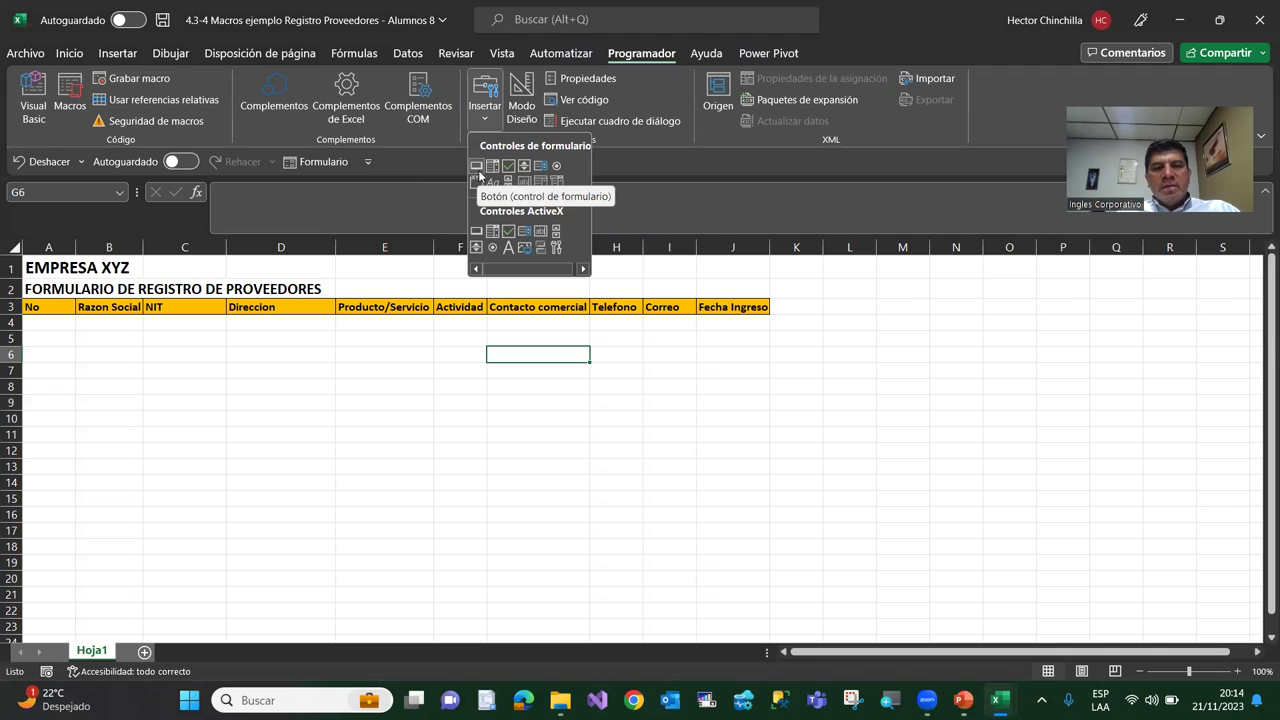
click(476, 231)
drag(614, 352, 830, 404)
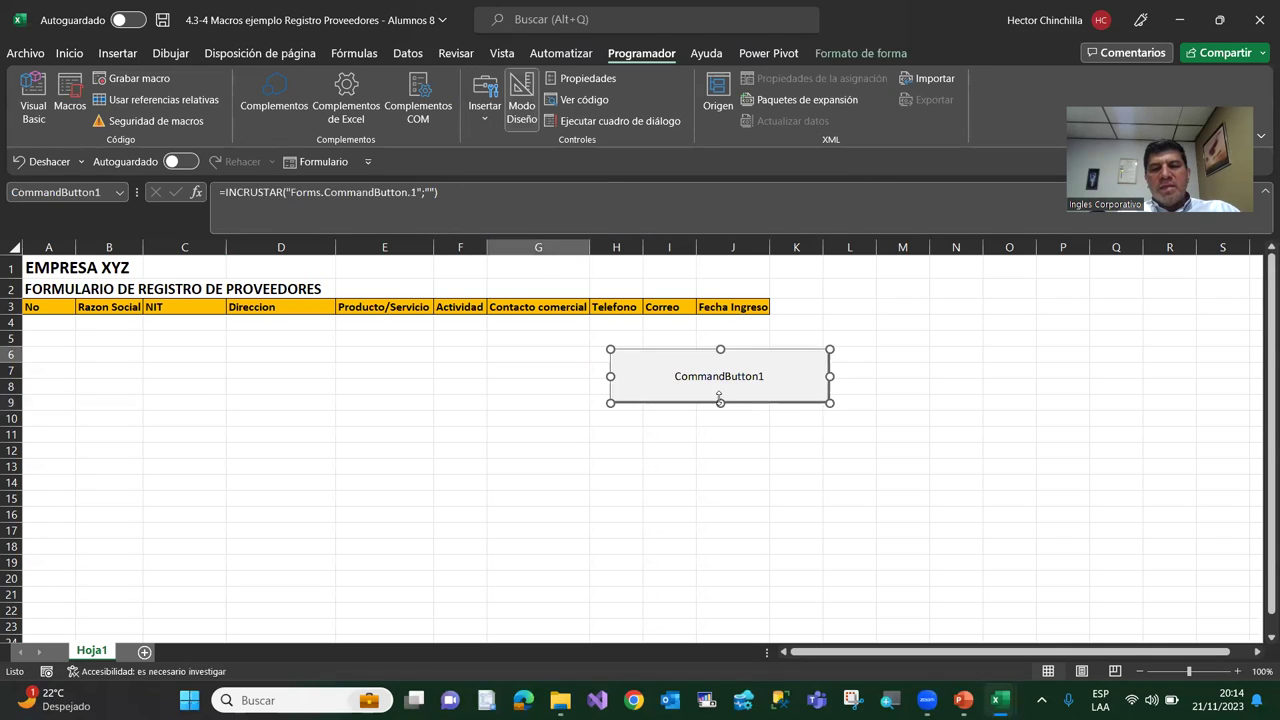
Delete CommandButton1 from the sheet and switch back to PowerPoint
click(737, 430)
click(716, 386)
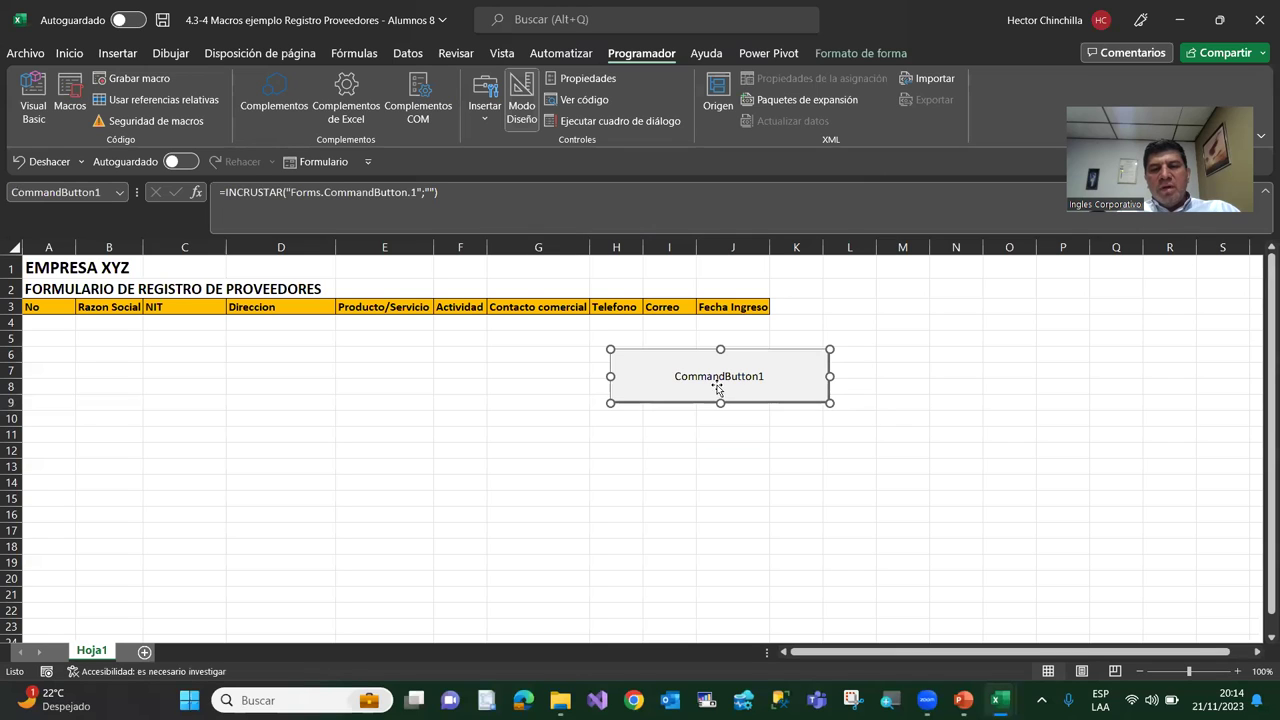
click(578, 390)
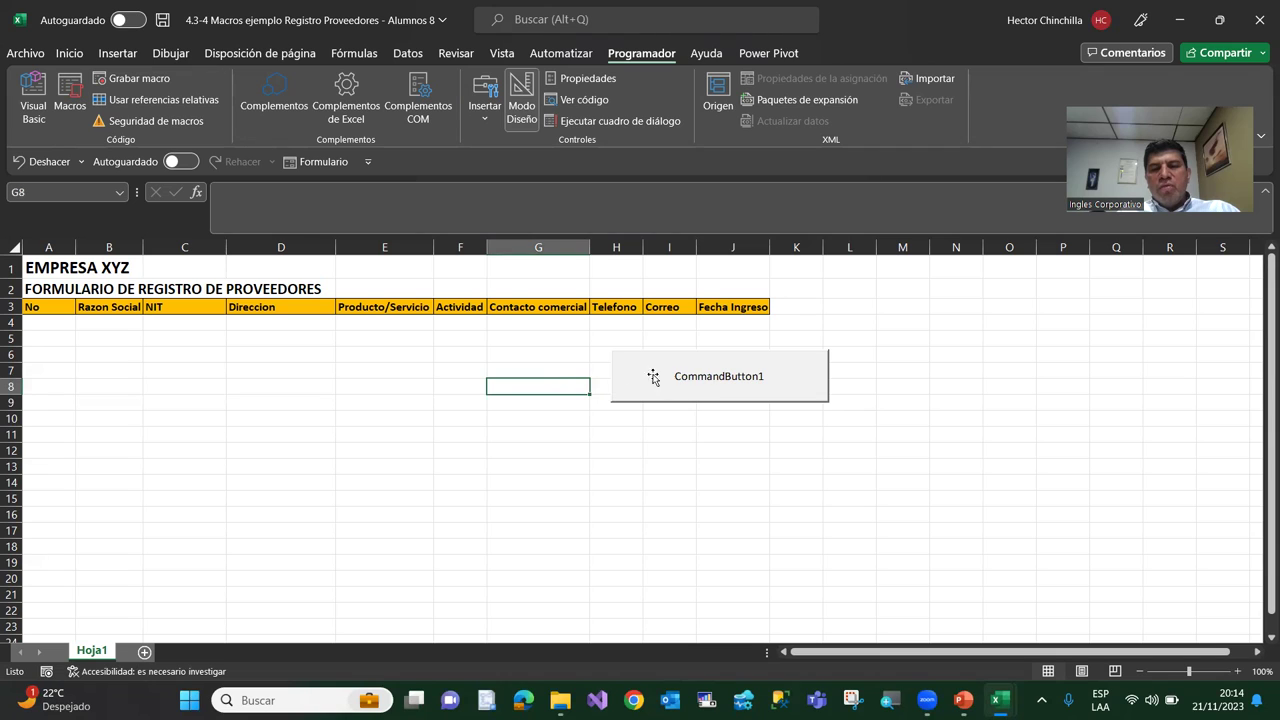
click(566, 354)
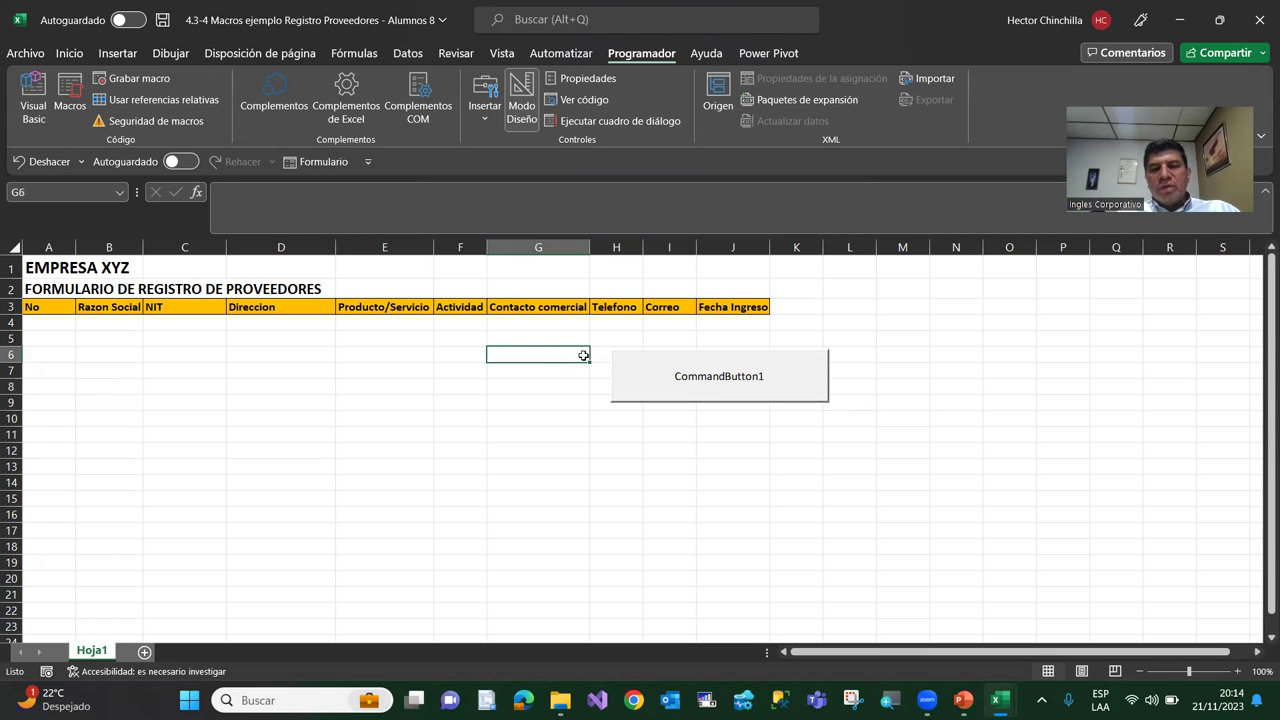
click(677, 382)
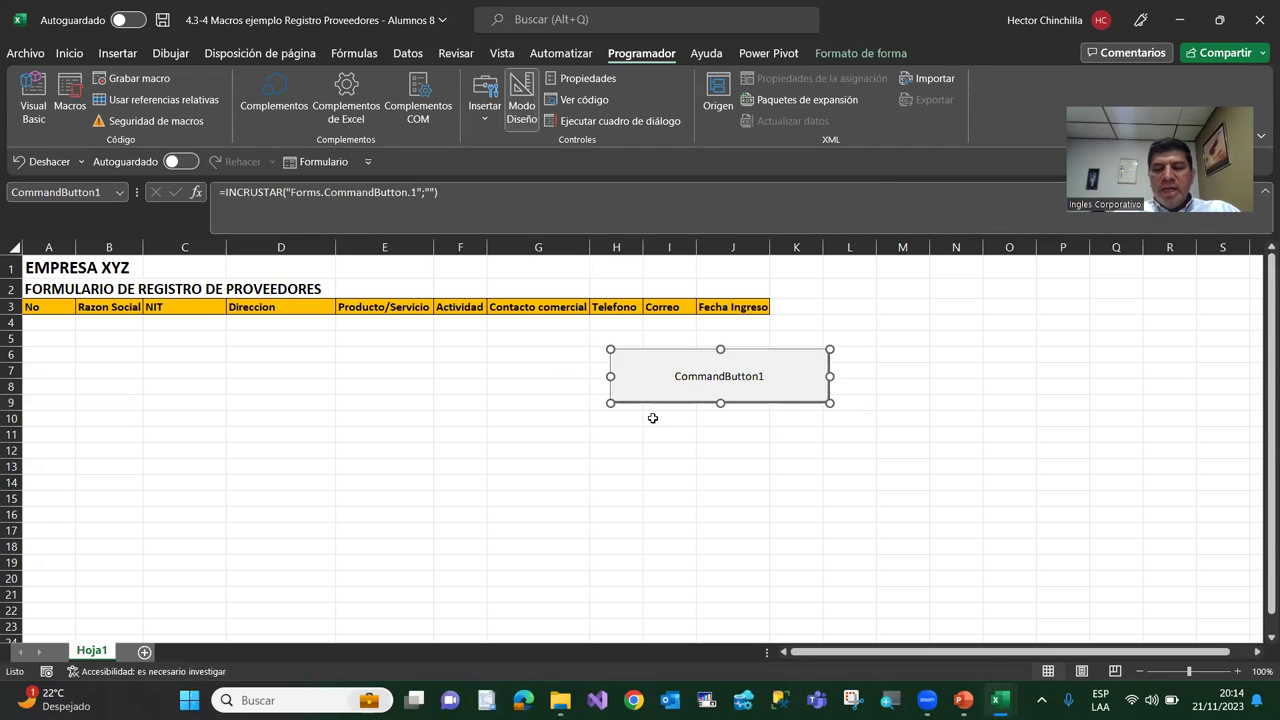
key(Delete)
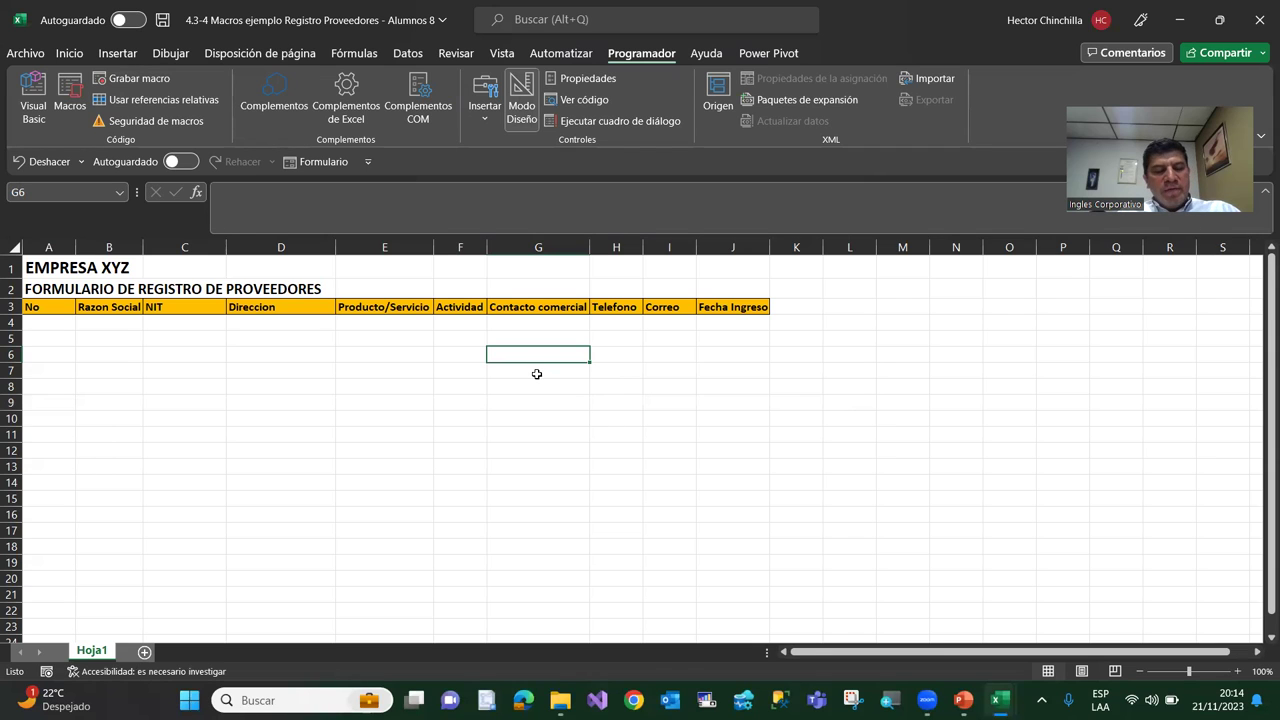
key(alt+F11)
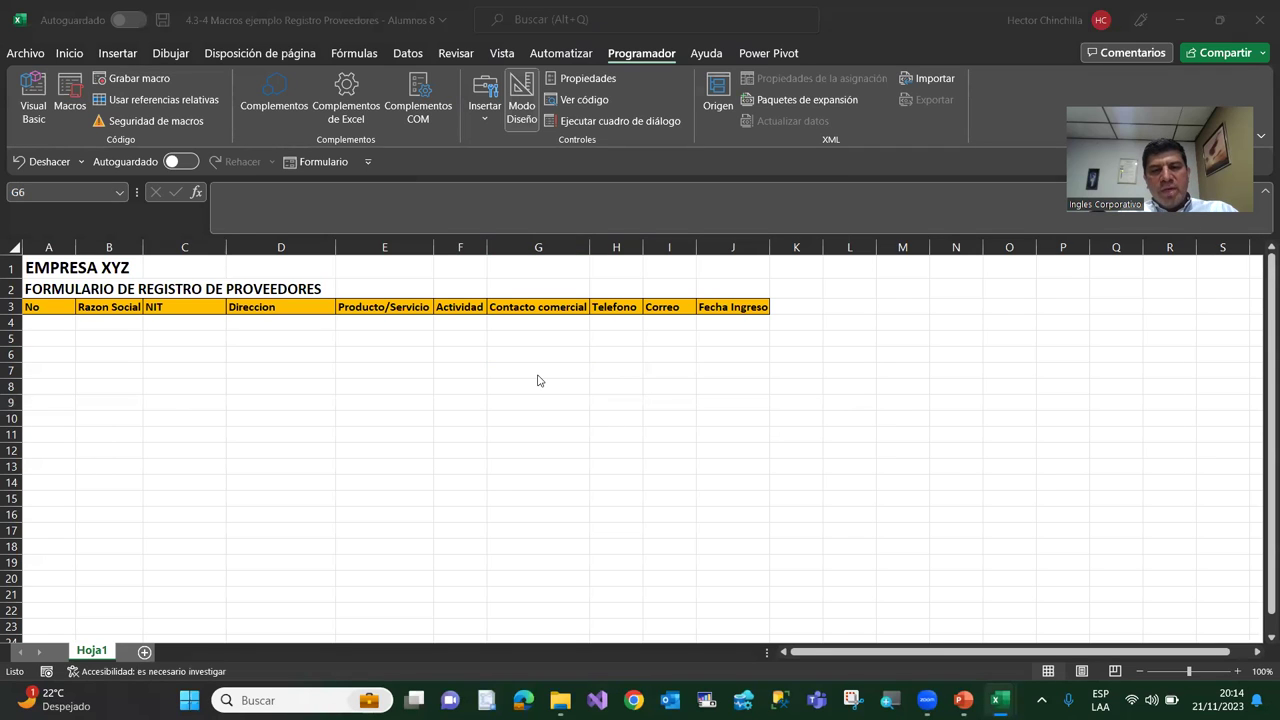
key(alt+Tab)
key(alt+Tab)
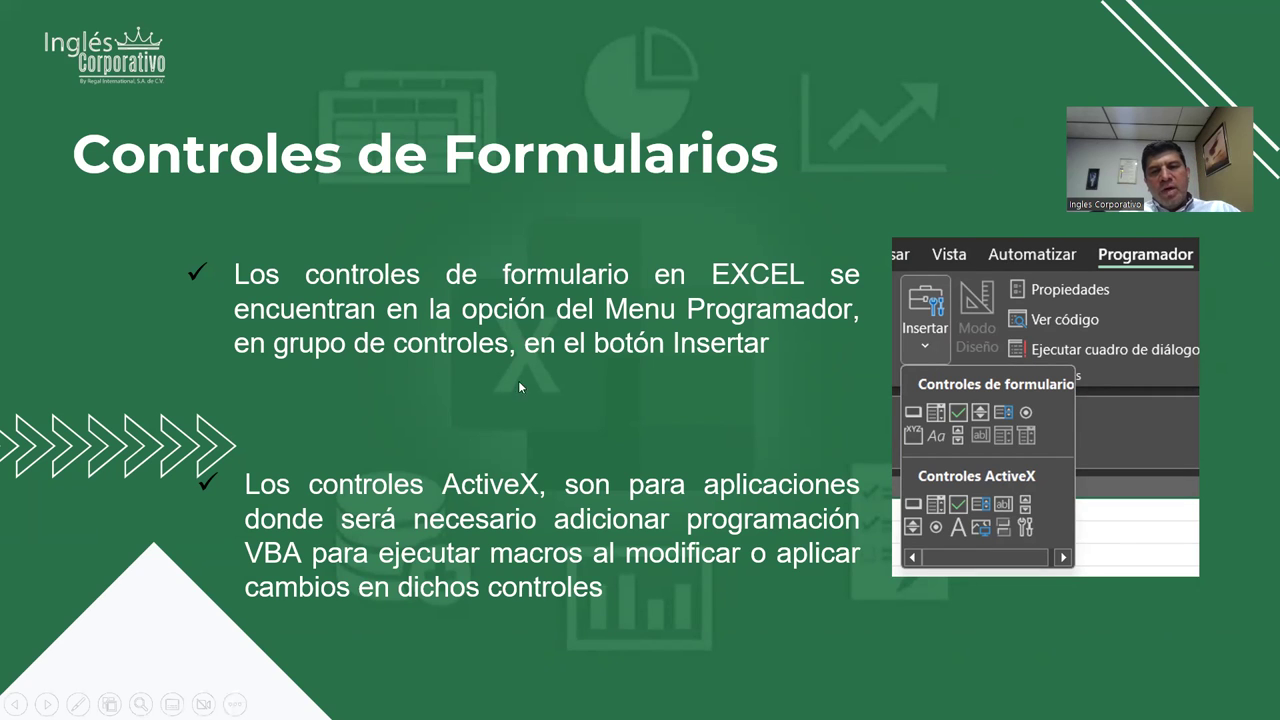
Advance to the 'Botones de Control de Formularios' slide comparing form-control and ActiveX button menus
click(576, 413)
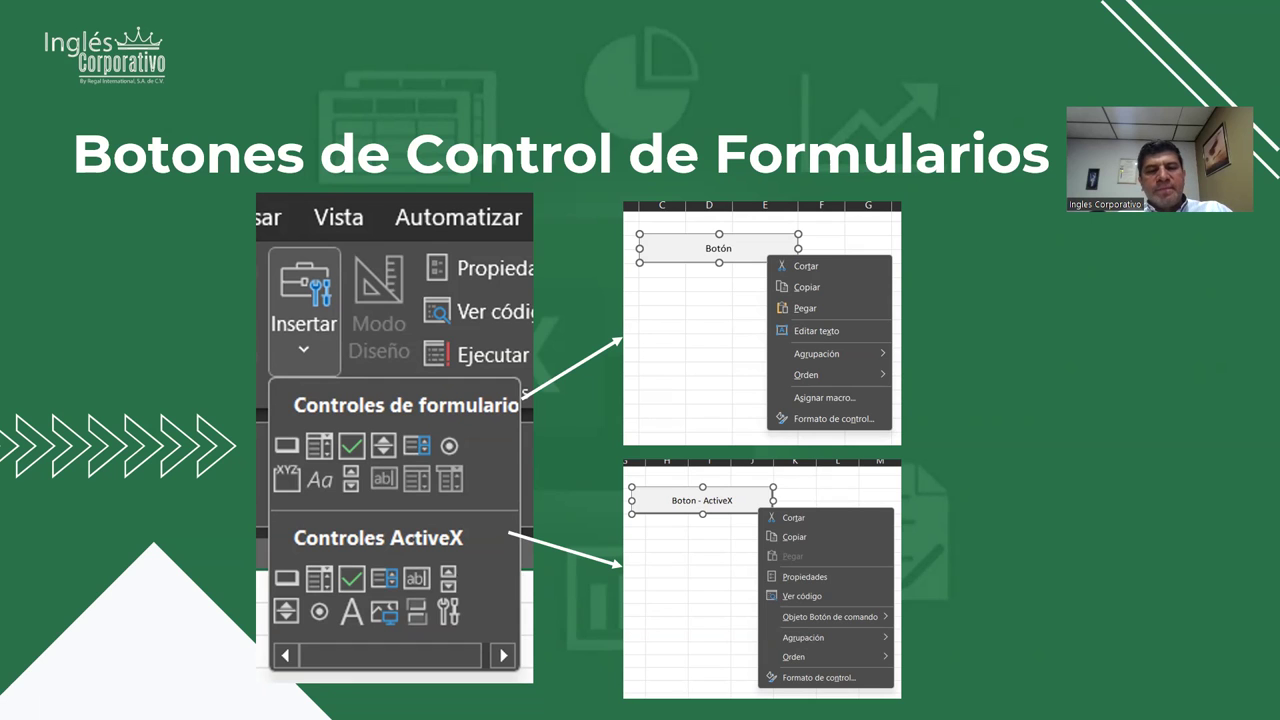
Switch from the slideshow to the Excel supplier registration workbook
key(alt+Tab)
key(alt+Tab)
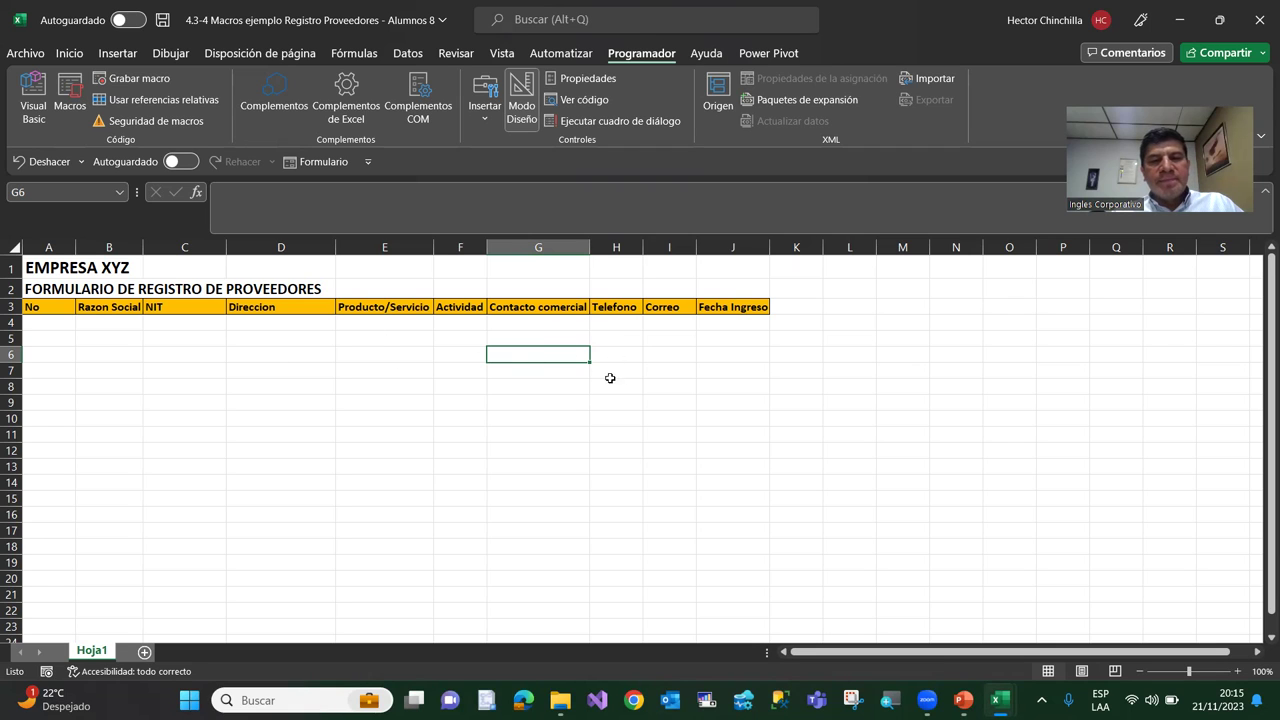
Select cell D8, then open the Visual Basic editor showing the blank UserForm1
click(316, 388)
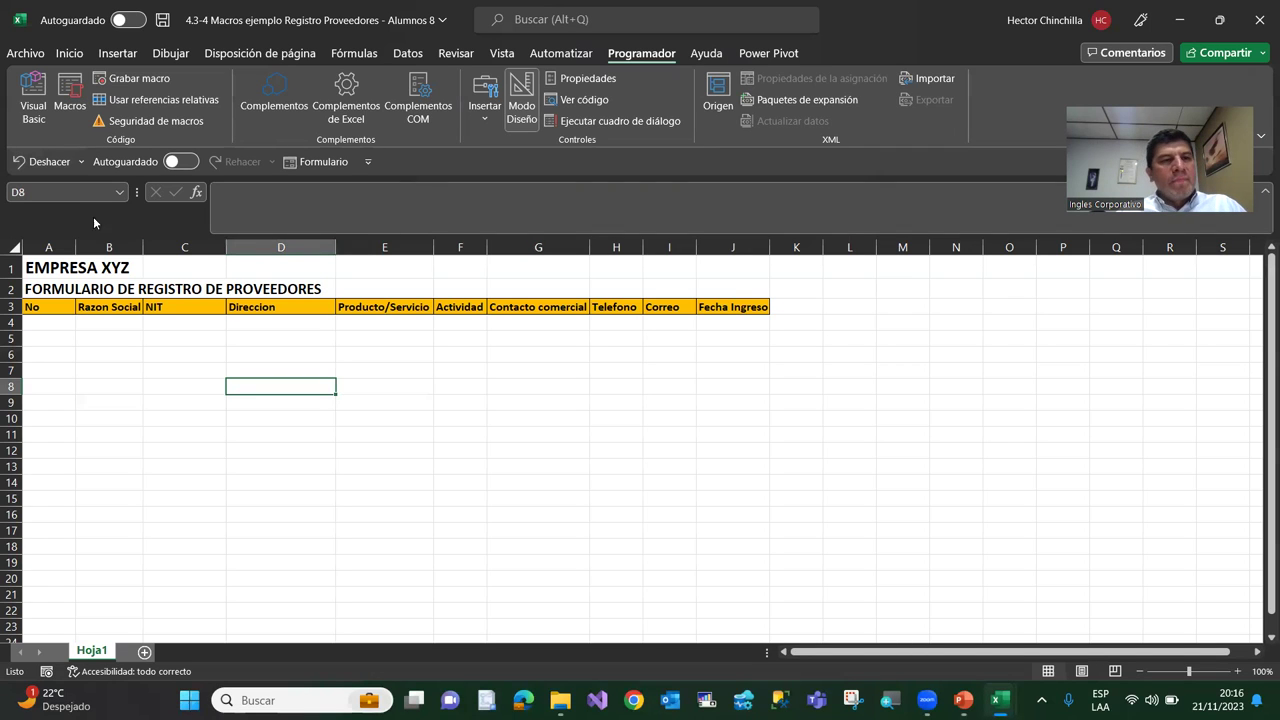
click(35, 112)
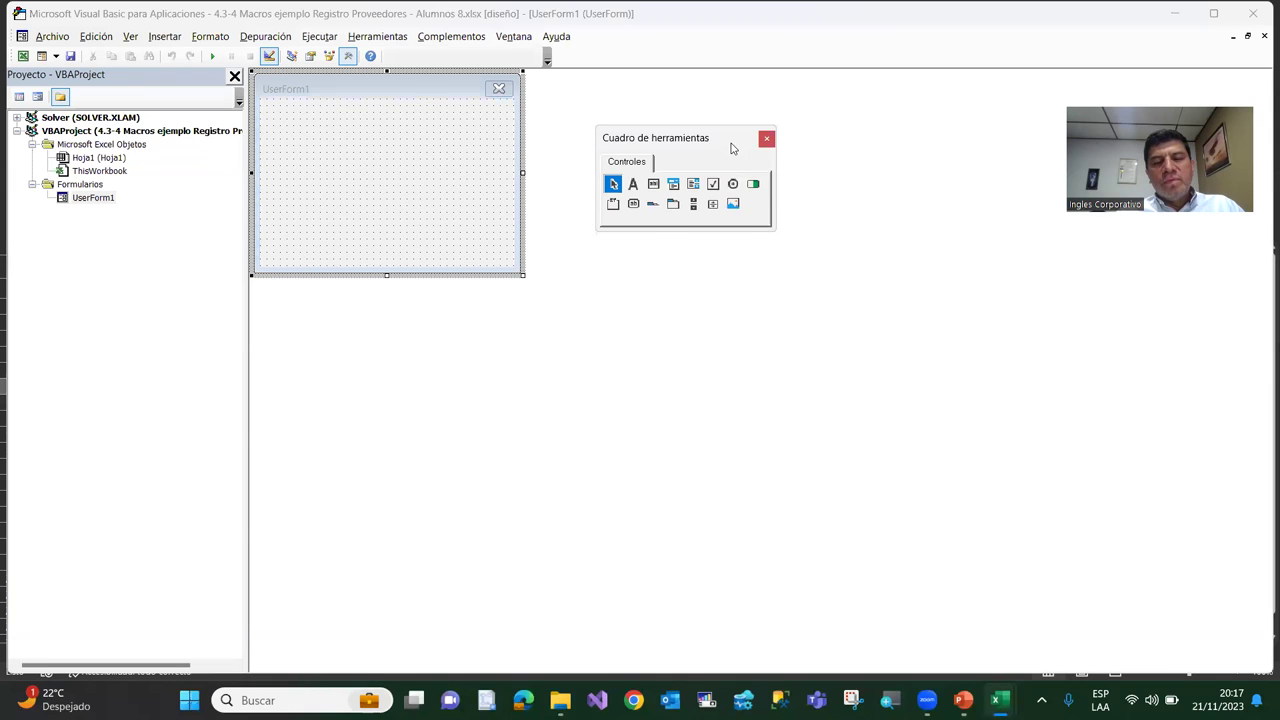
Move the Cuadro de herramientas toolbox slightly down and right beside the blank UserForm1
drag(731, 152, 760, 180)
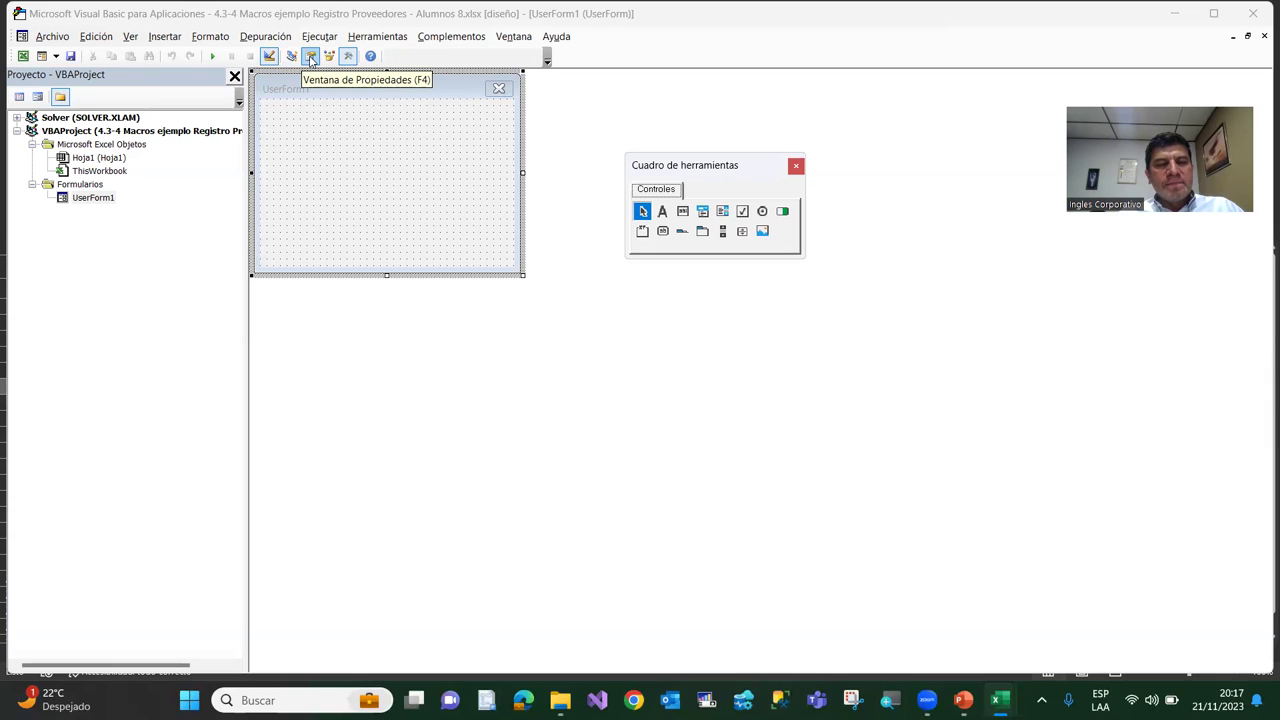
Switch to the PowerPoint slideshow and advance to the 'Códigos de programación Formularios' slide
click(411, 261)
key(alt+Tab)
key(alt+Tab)
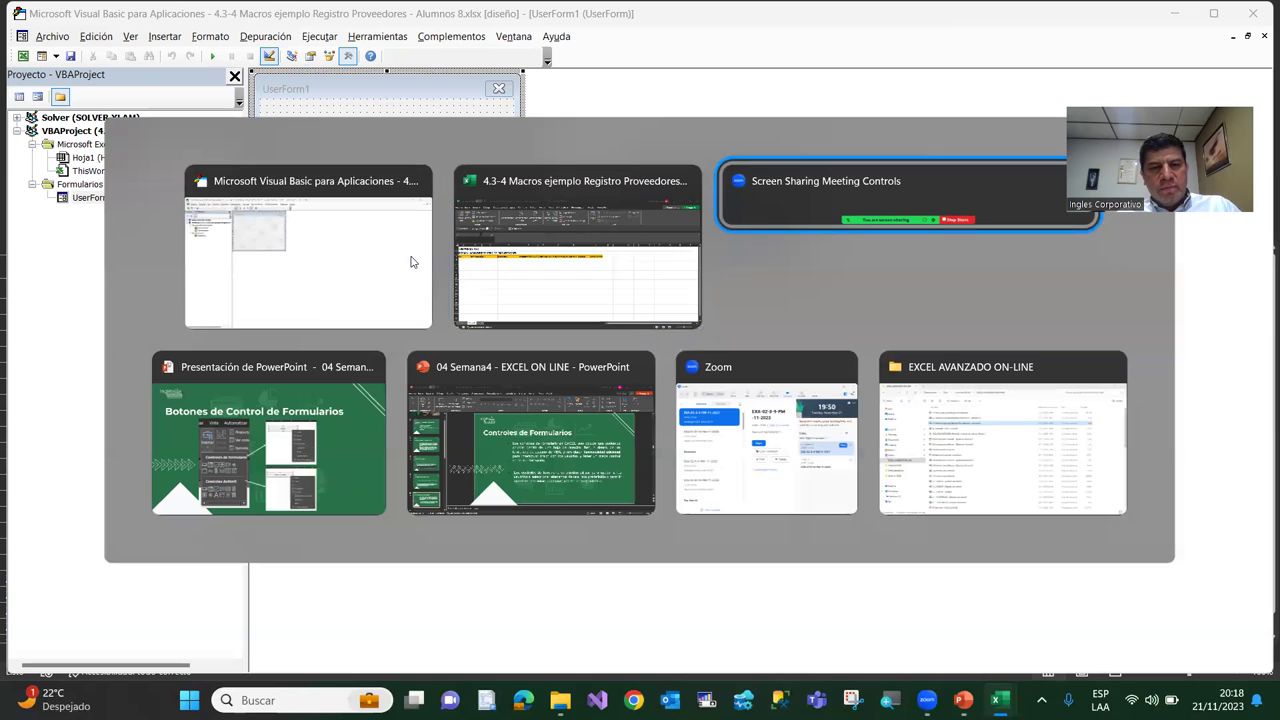
key(alt+Tab)
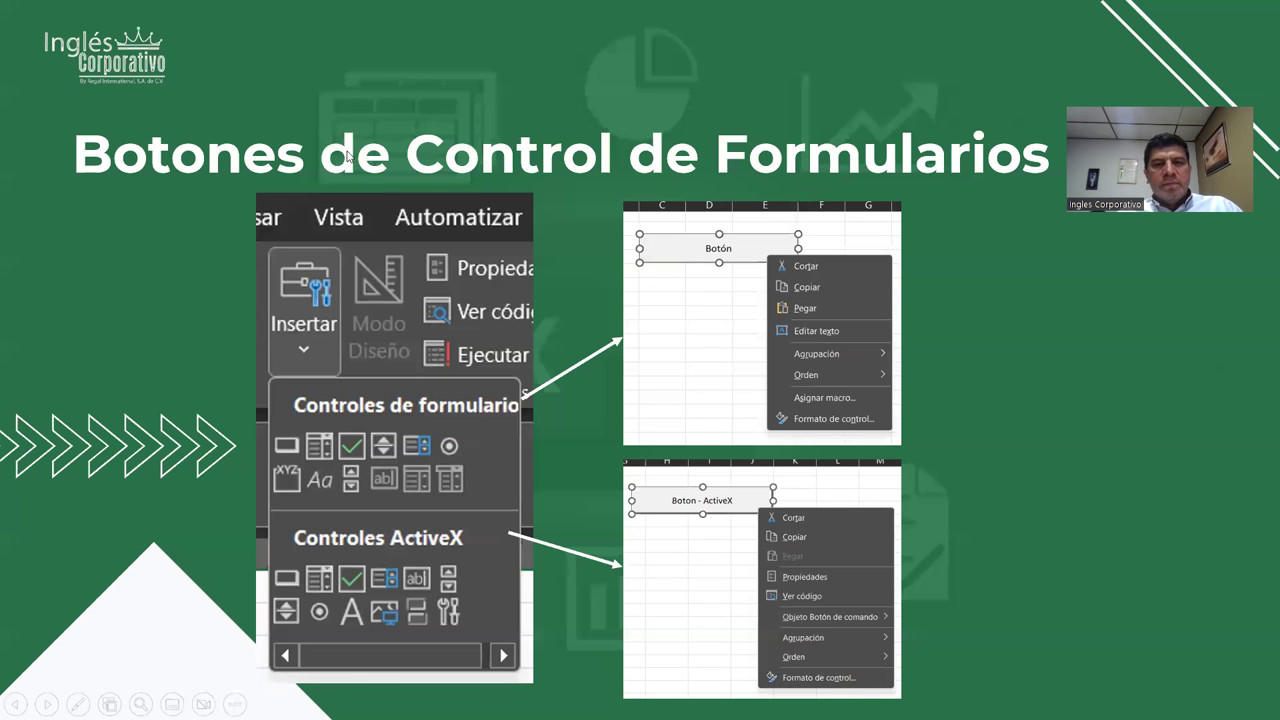
click(982, 358)
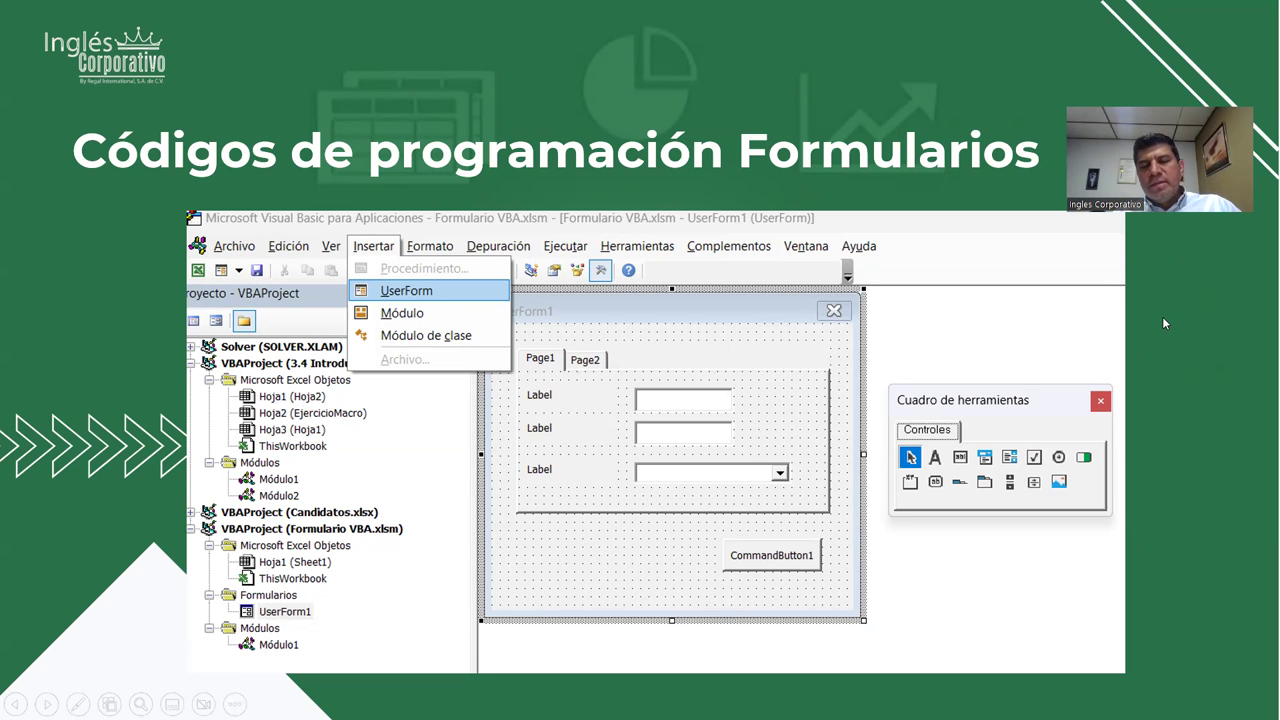
Advance to the ComboBox code slide, then return to the Visual Basic editor with UserForm1
key(Right)
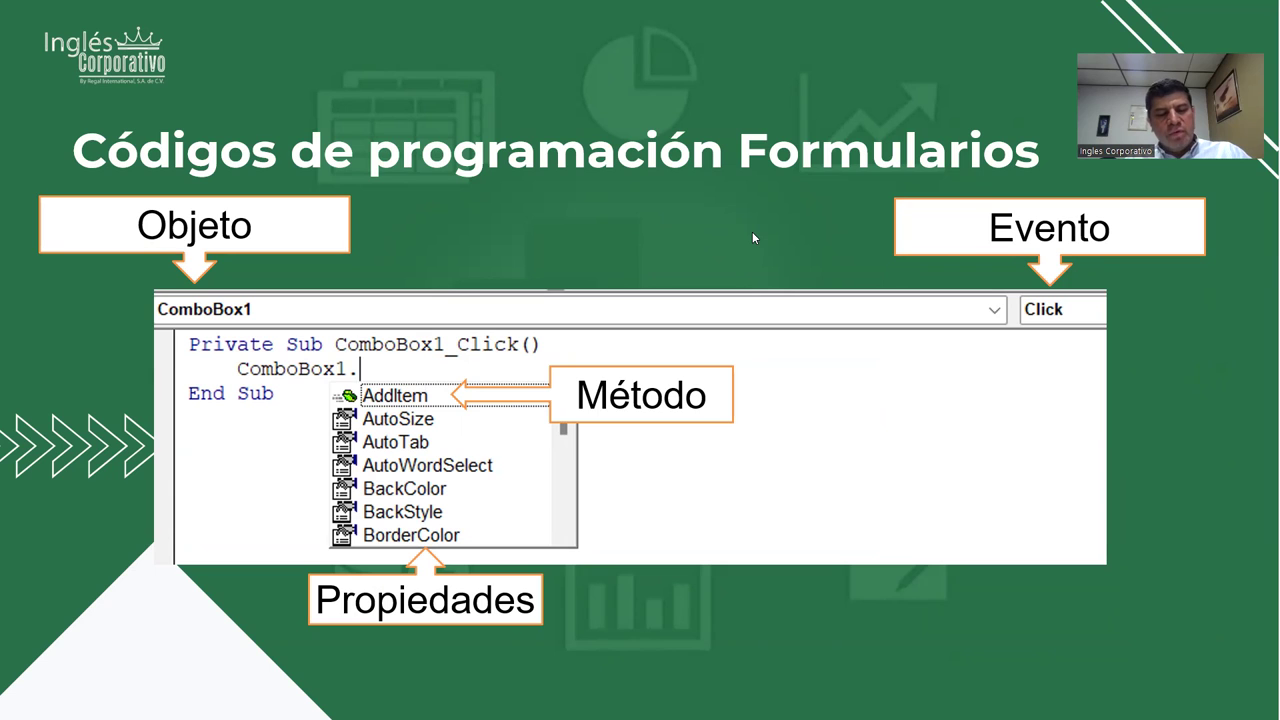
key(alt+Tab)
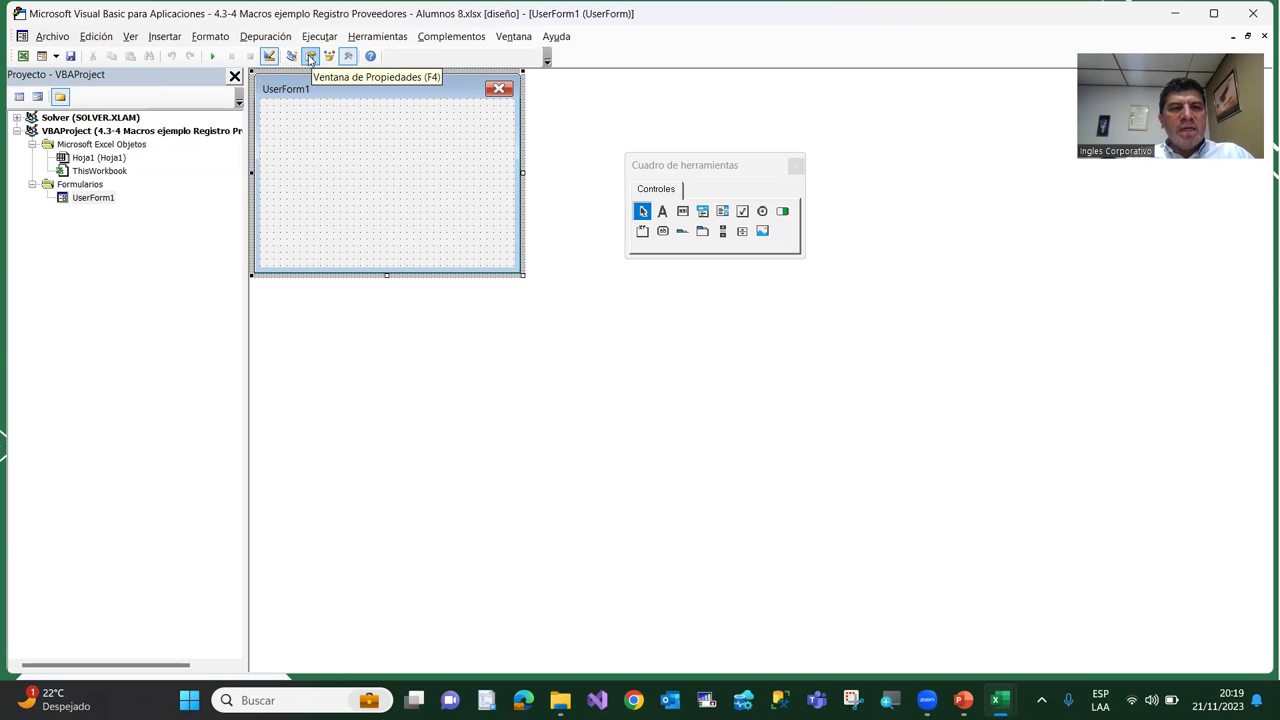
Show the Properties window for UserForm1 beside the form designer
click(310, 57)
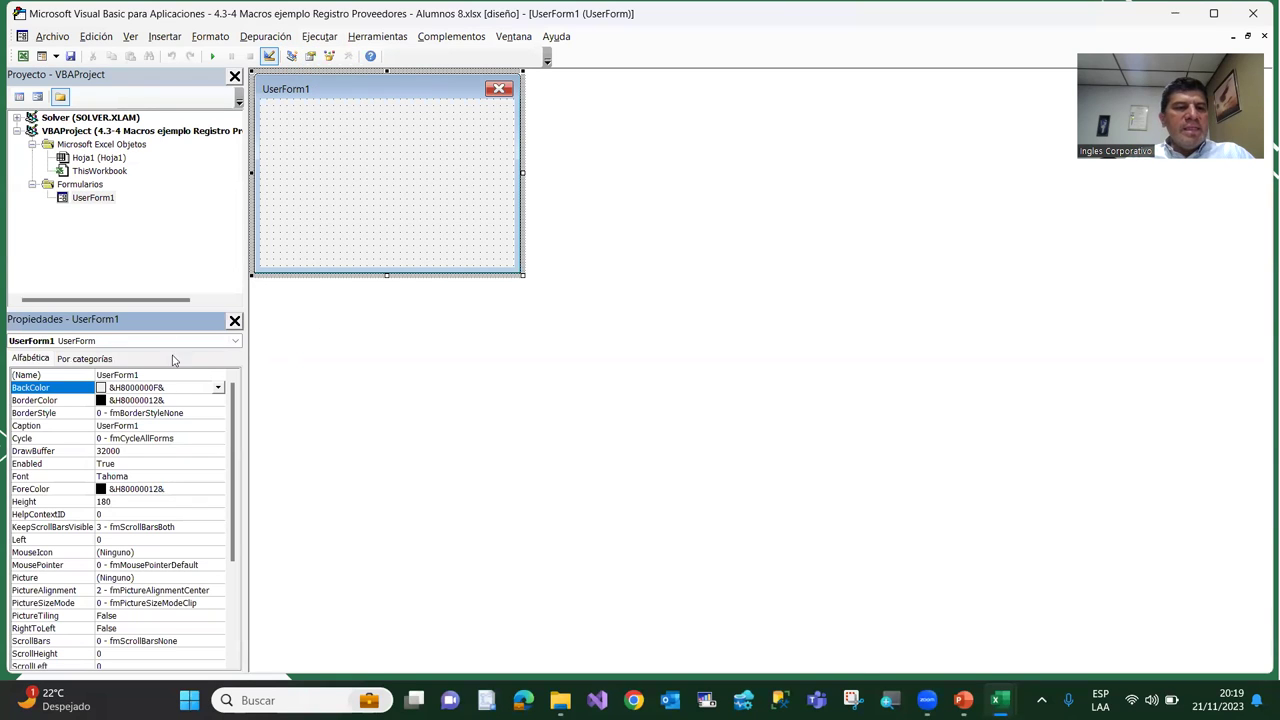
click(375, 197)
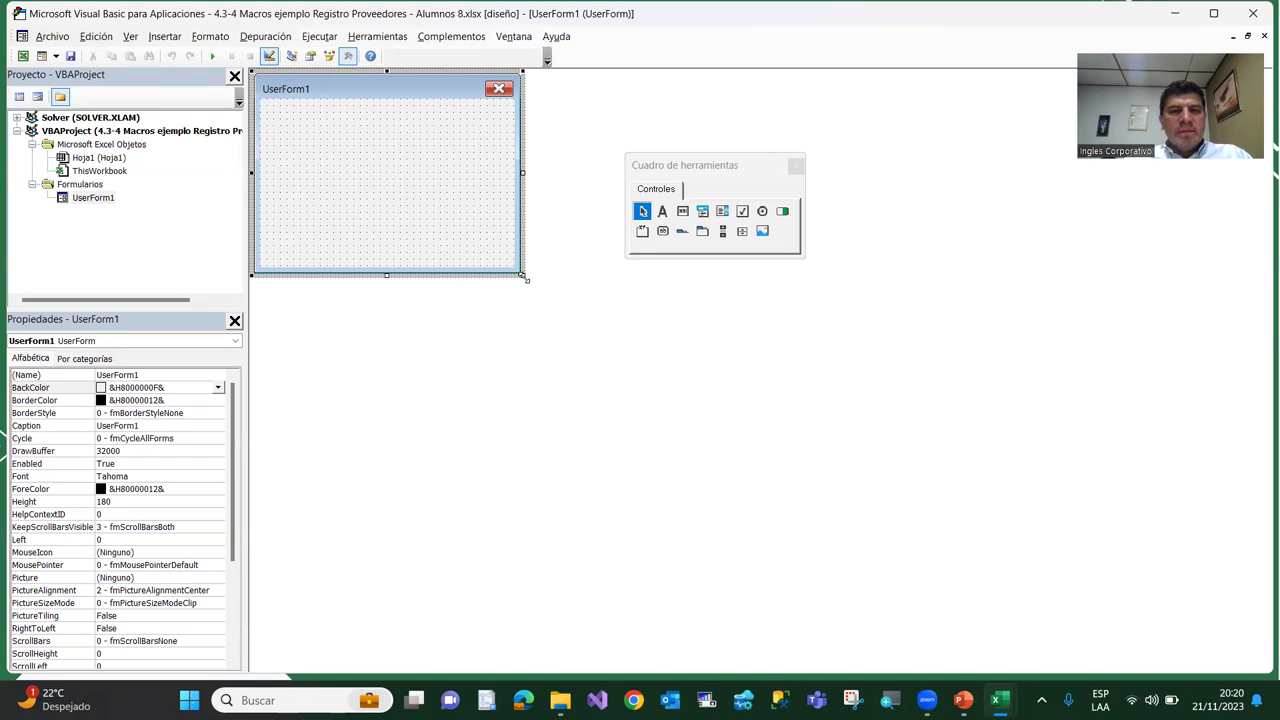
Resize UserForm1 larger until its Height reads 376.8
drag(524, 276, 681, 492)
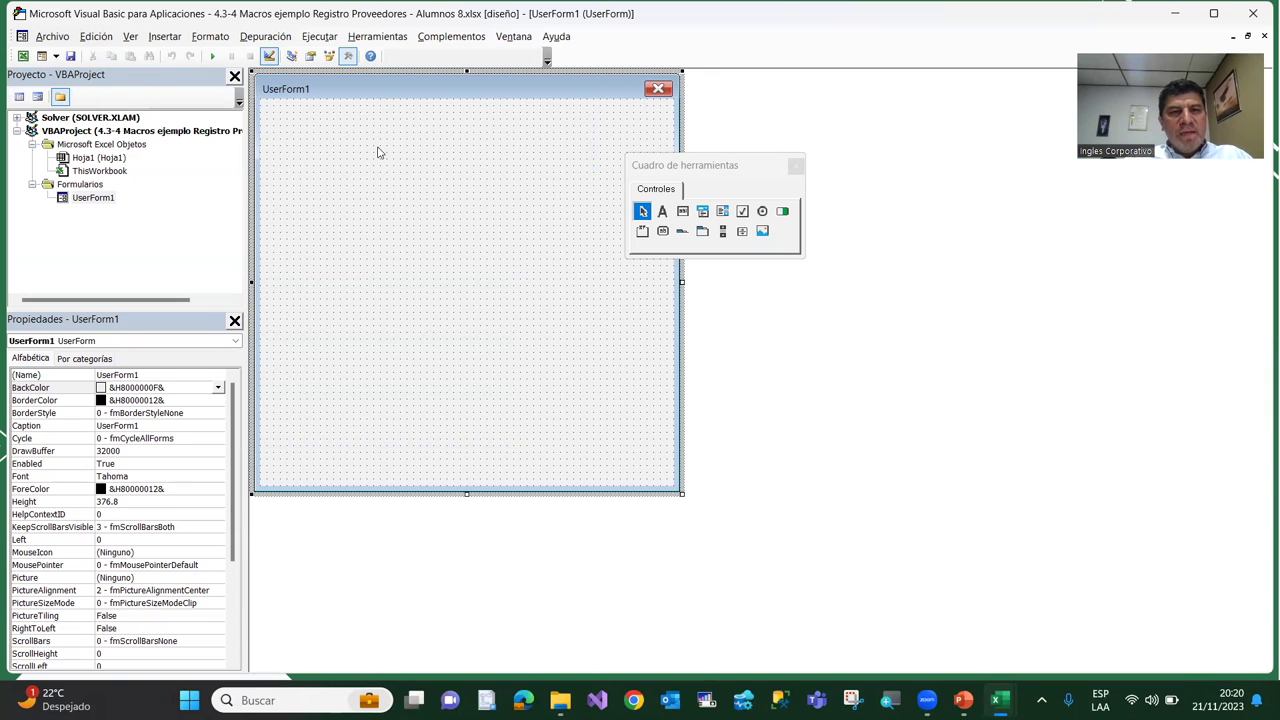
mouse_move(234, 470)
drag(234, 418, 234, 440)
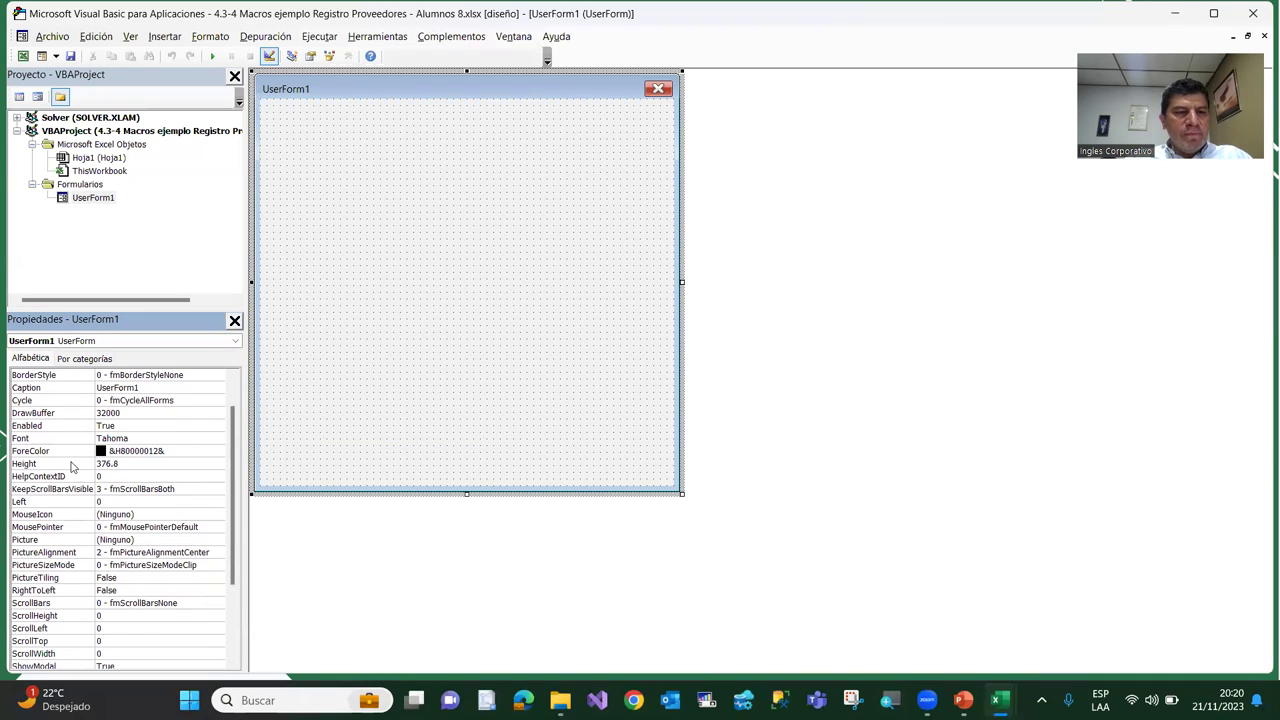
Replace the form's Caption property 'UserForm1' with 'Registro de Proveedores'
click(136, 389)
drag(141, 388, 89, 398)
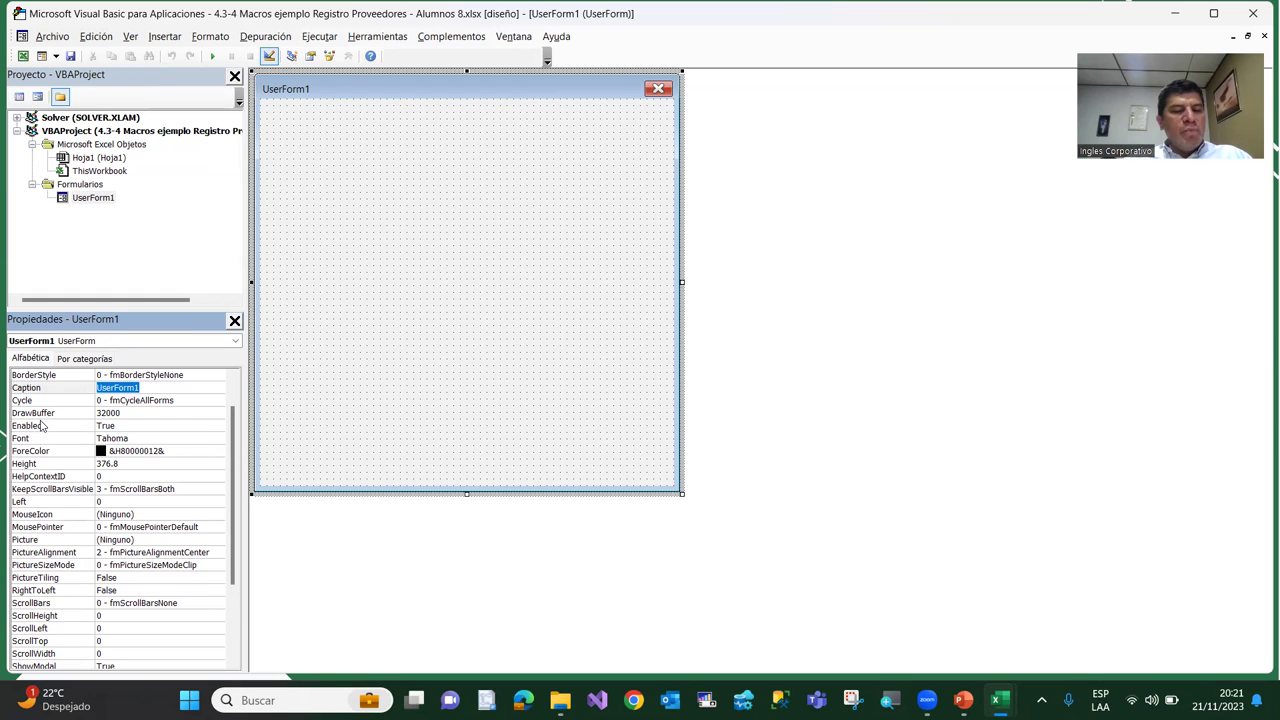
text(Registro de Proveedores)
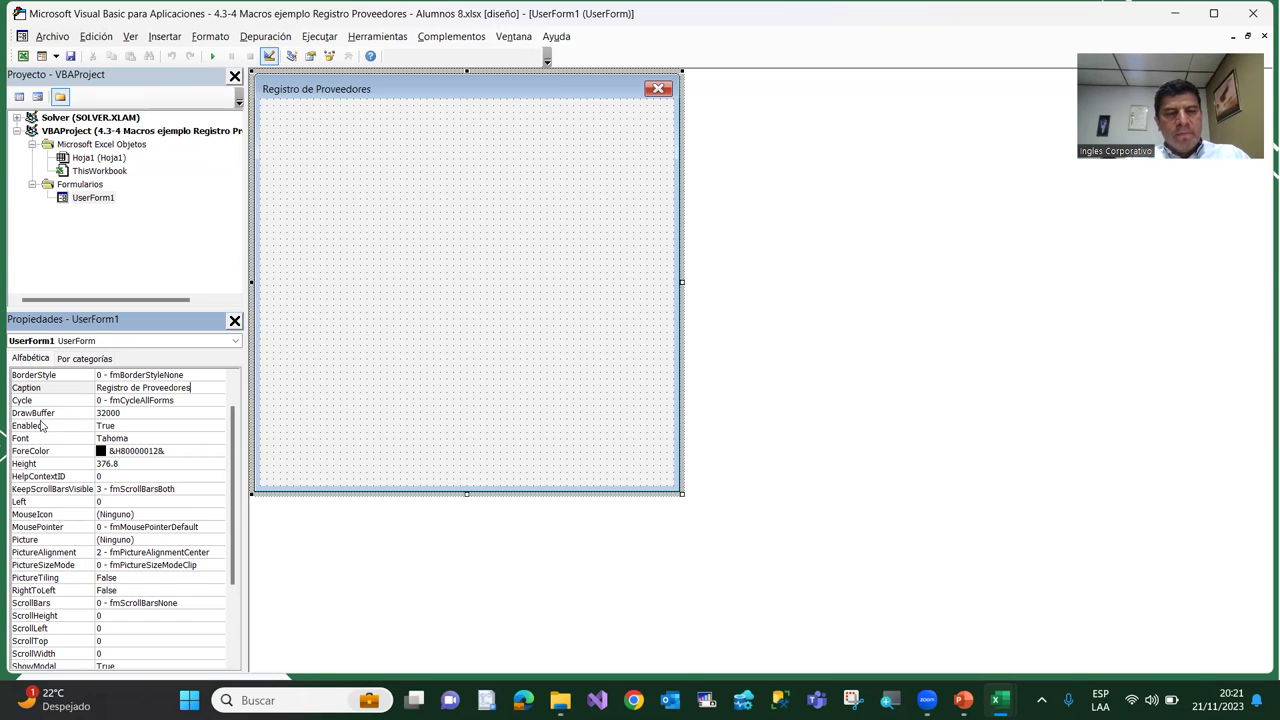
click(343, 251)
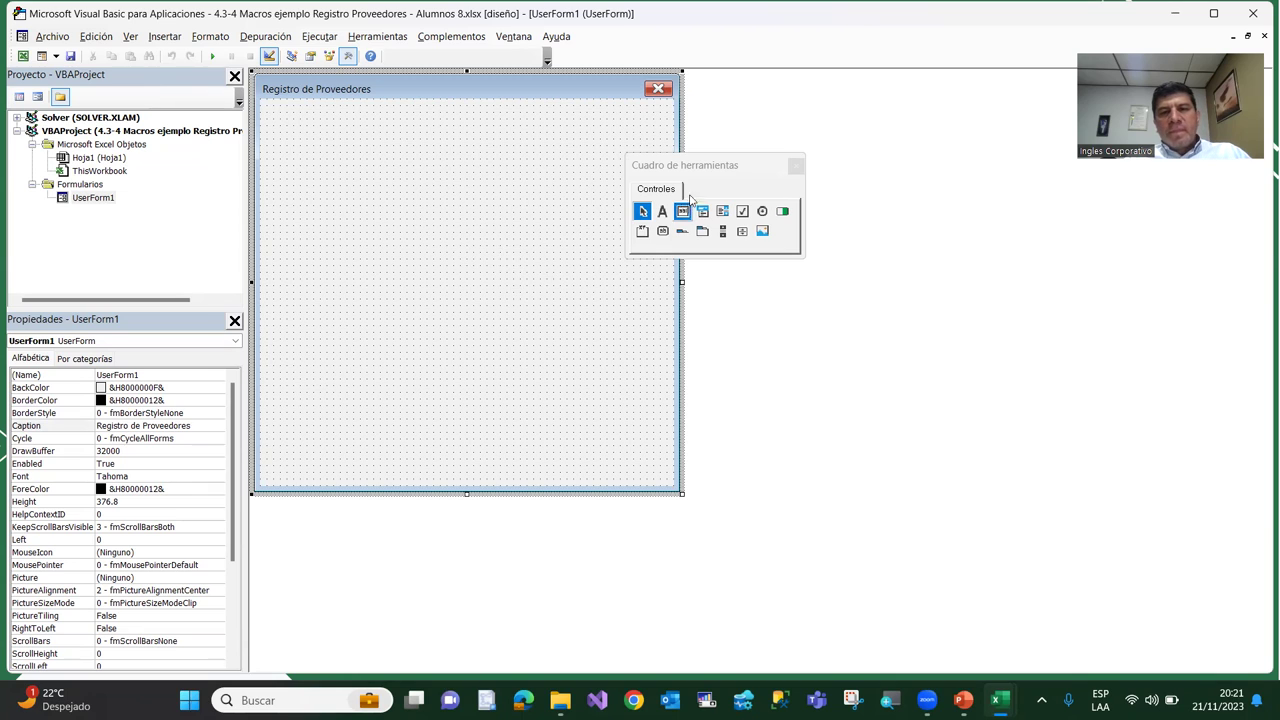
Move the Toolbox aside and draw Label1 with the Label tool at the form's top-left
click(717, 174)
drag(717, 174, 855, 219)
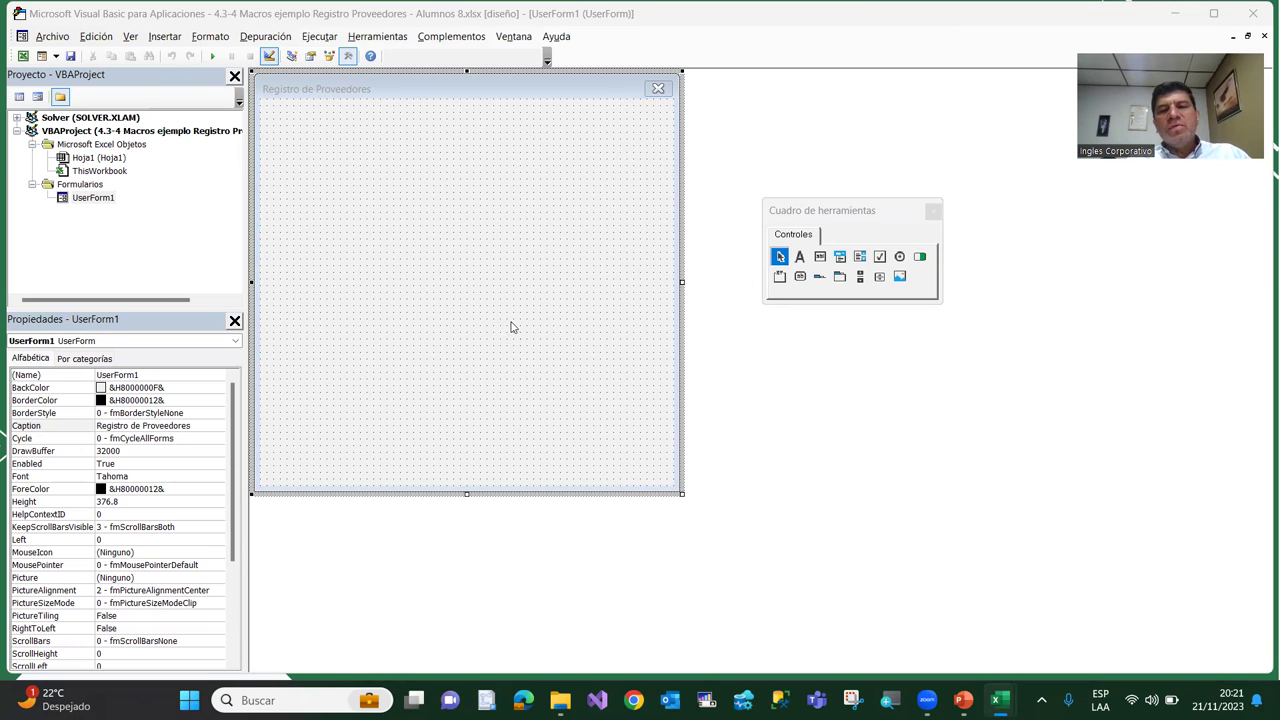
click(800, 258)
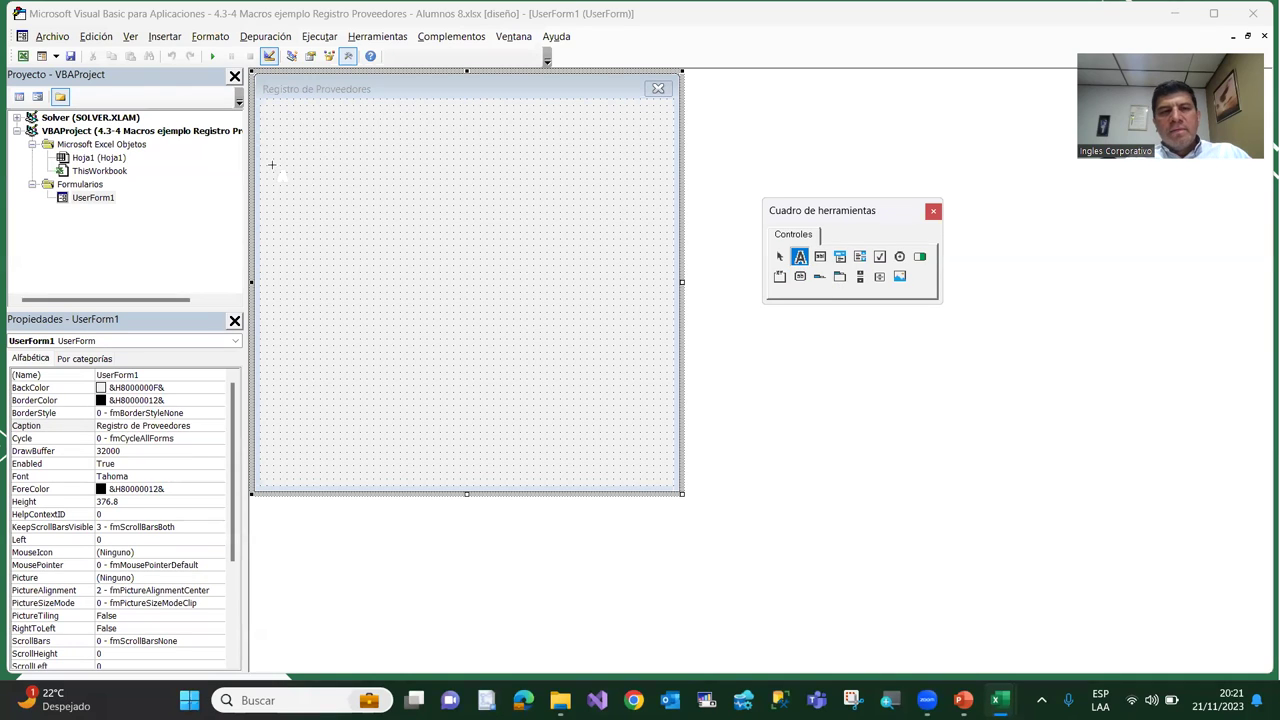
drag(281, 119, 363, 139)
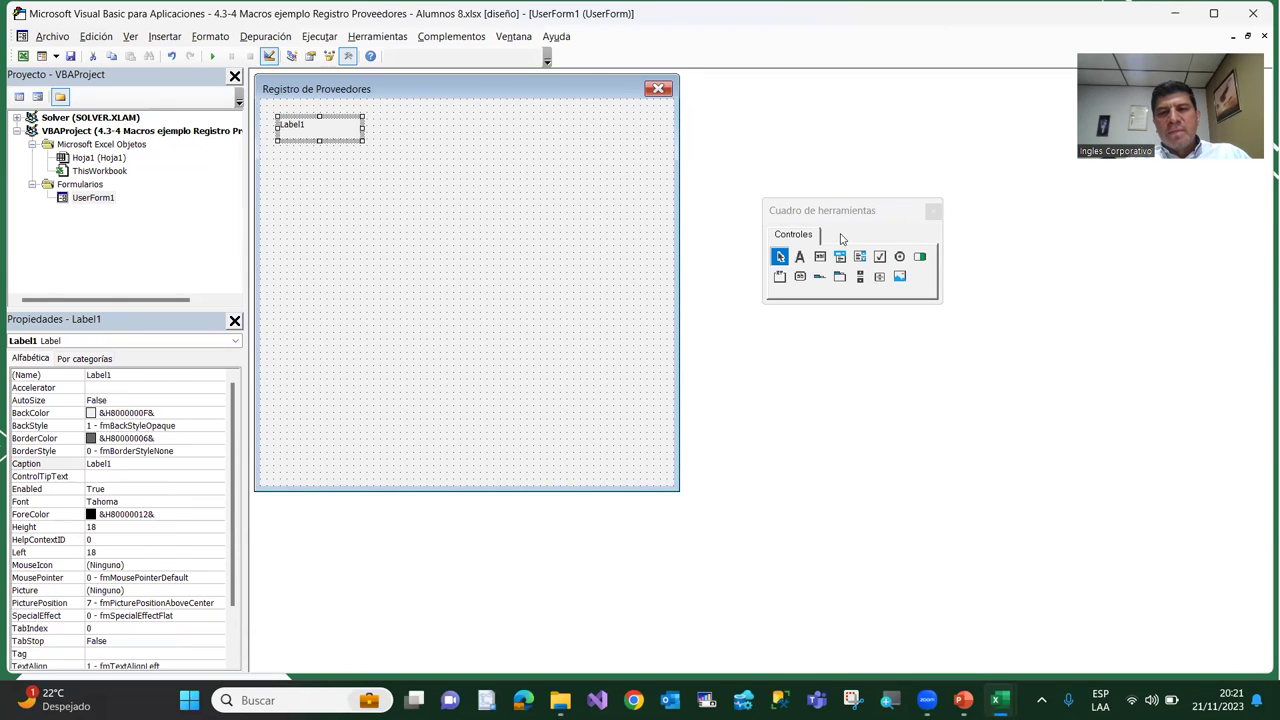
drag(829, 211, 825, 186)
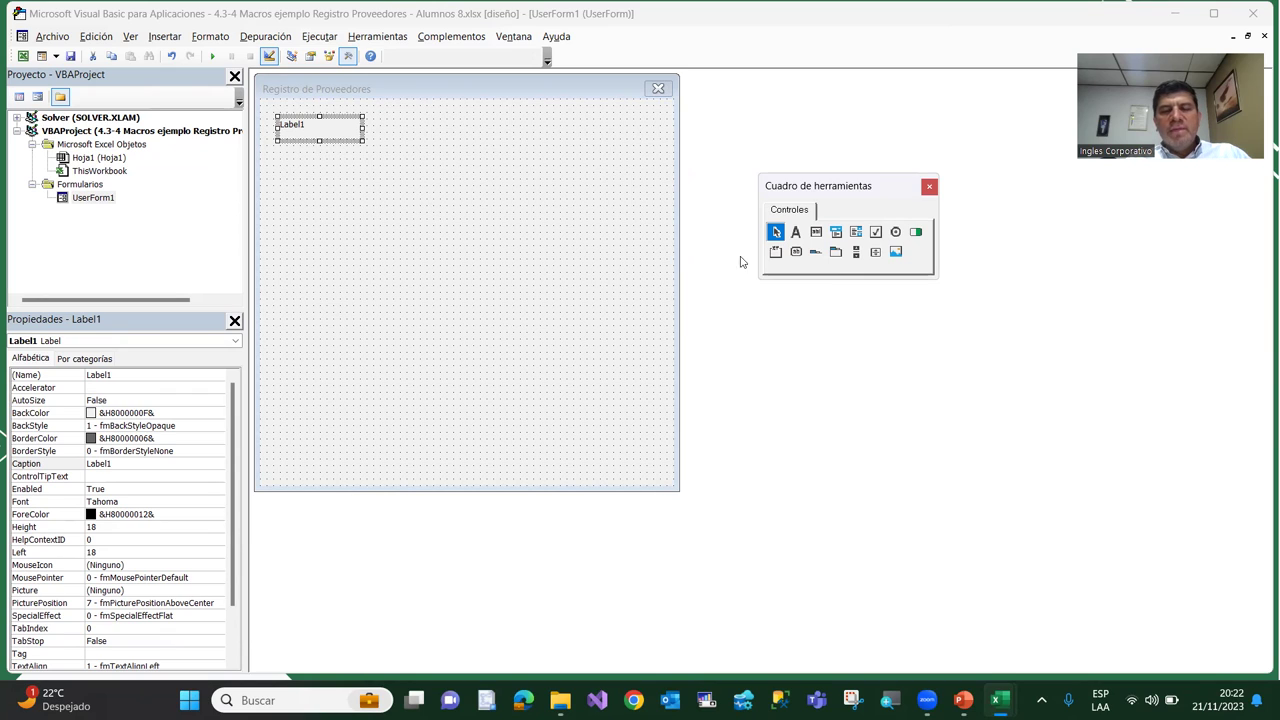
click(430, 220)
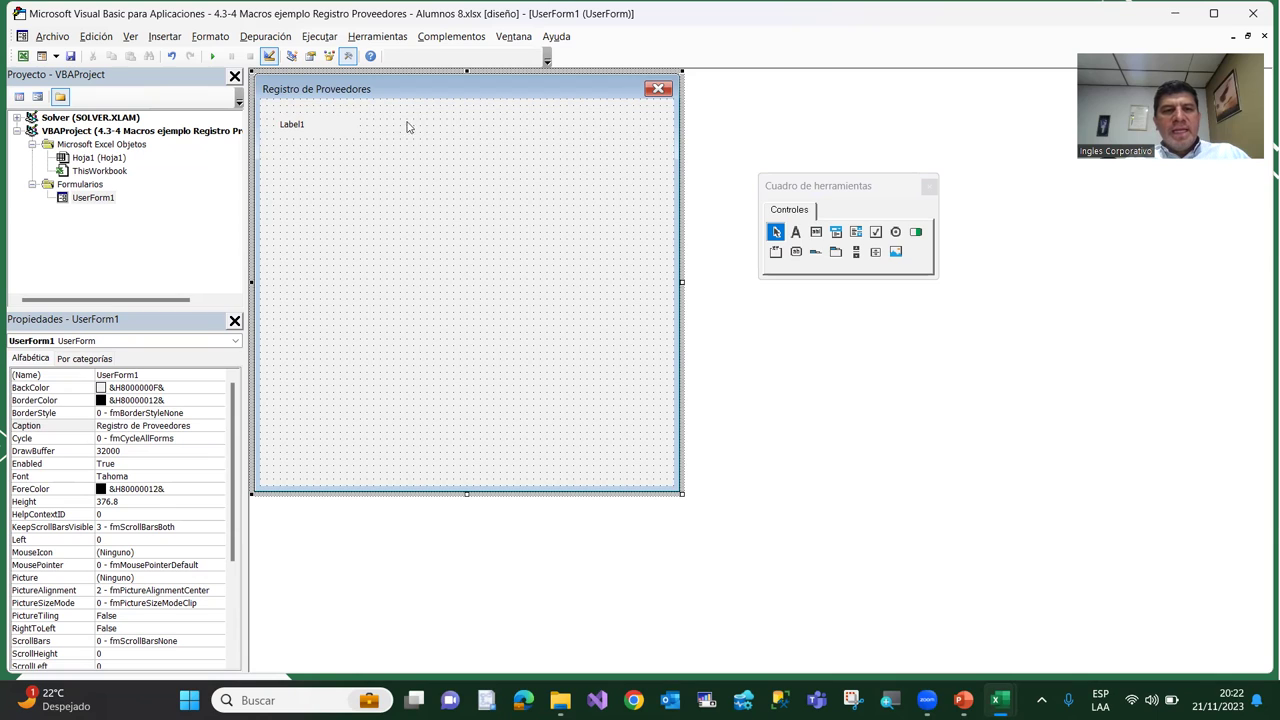
click(296, 132)
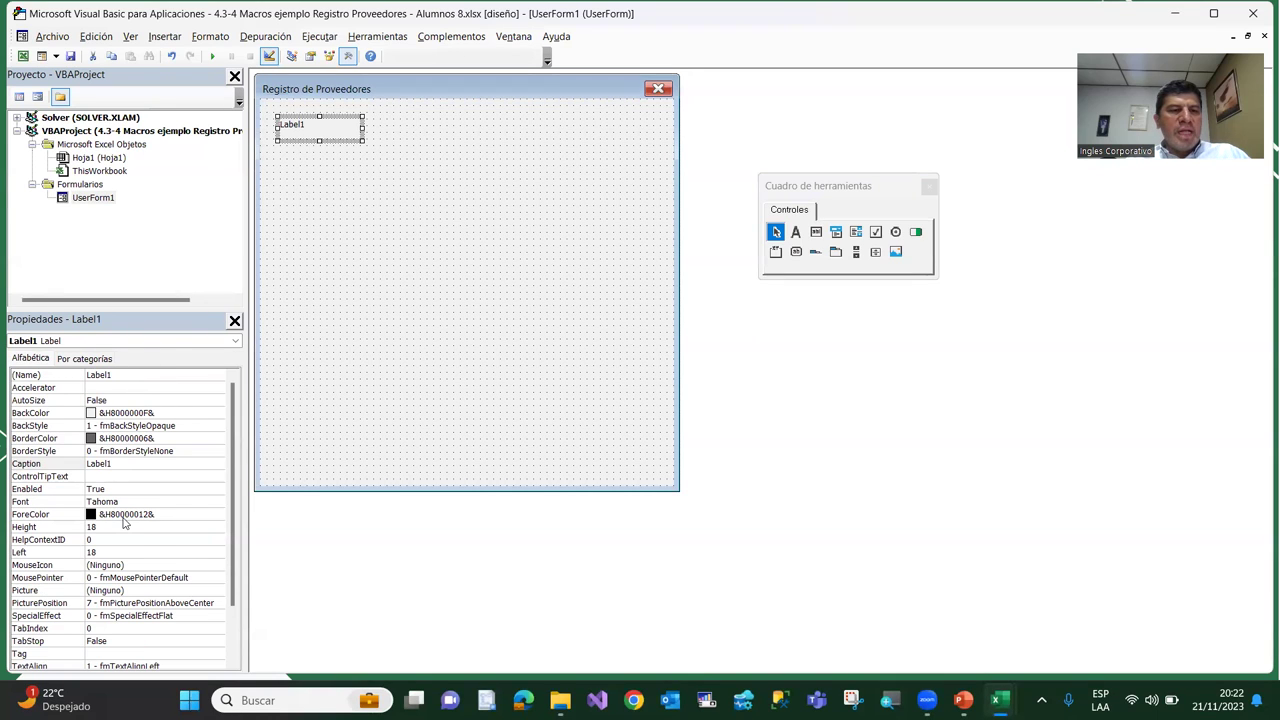
click(350, 269)
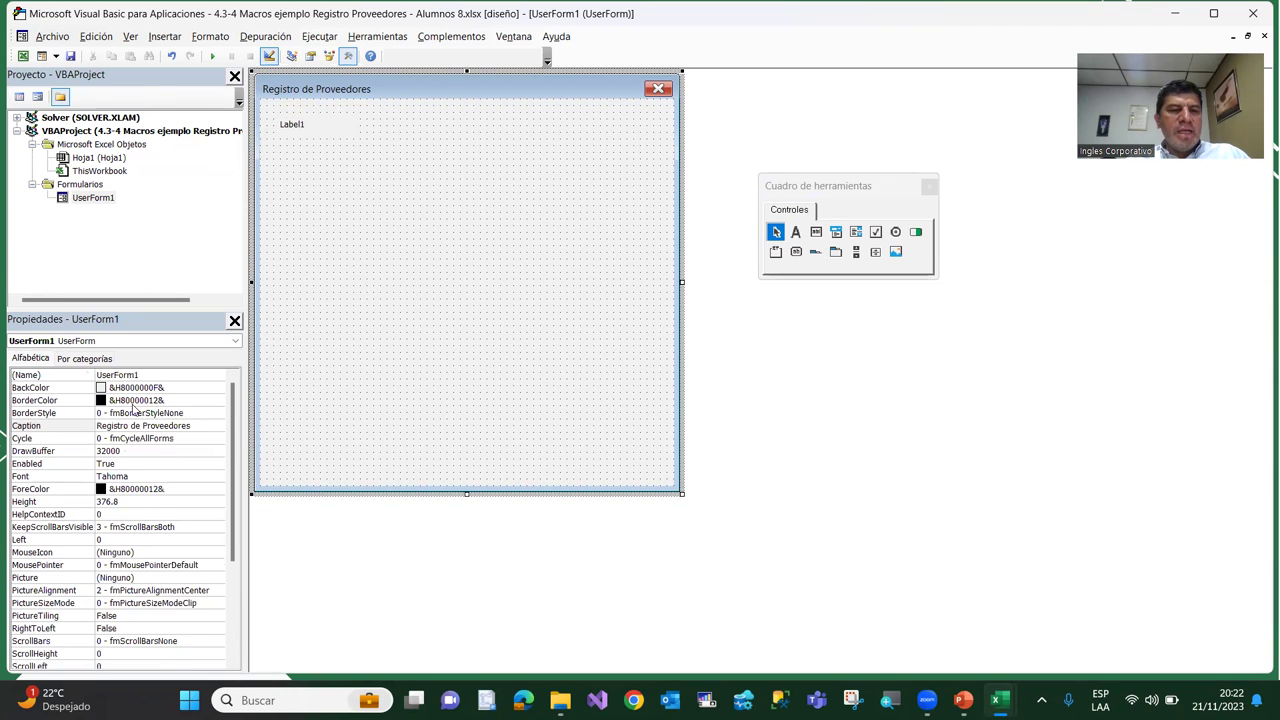
click(294, 133)
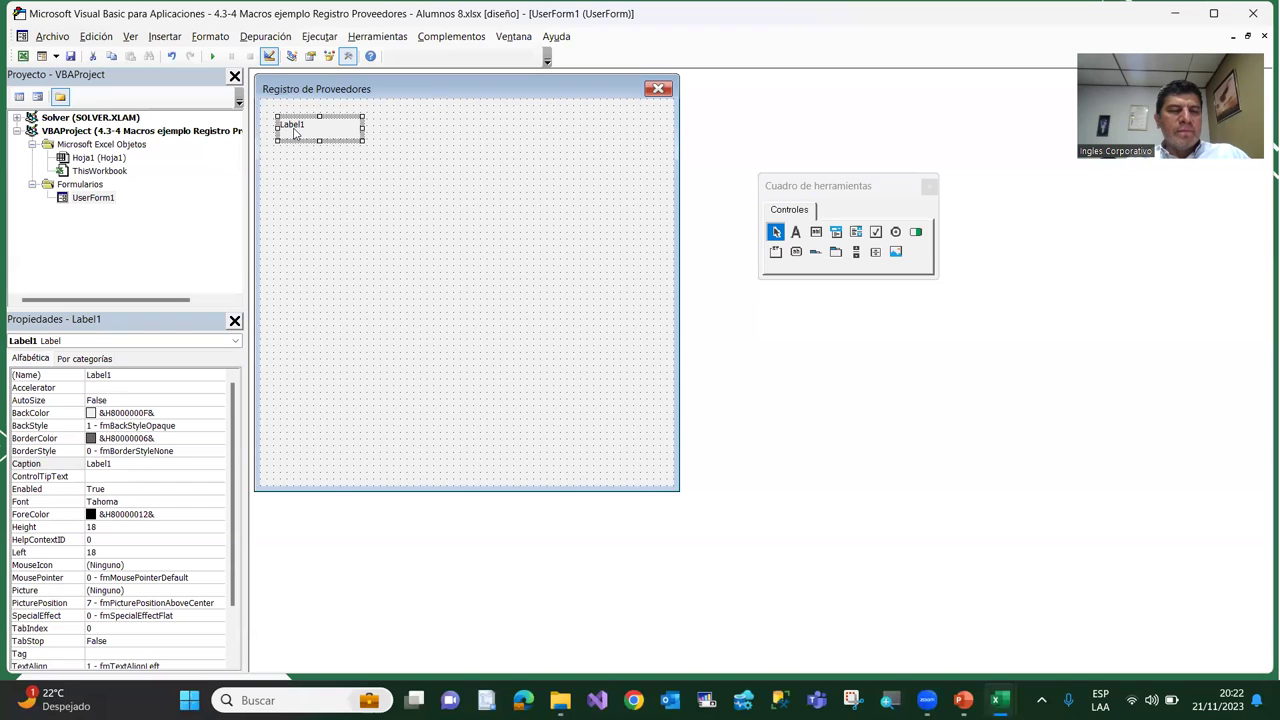
click(363, 243)
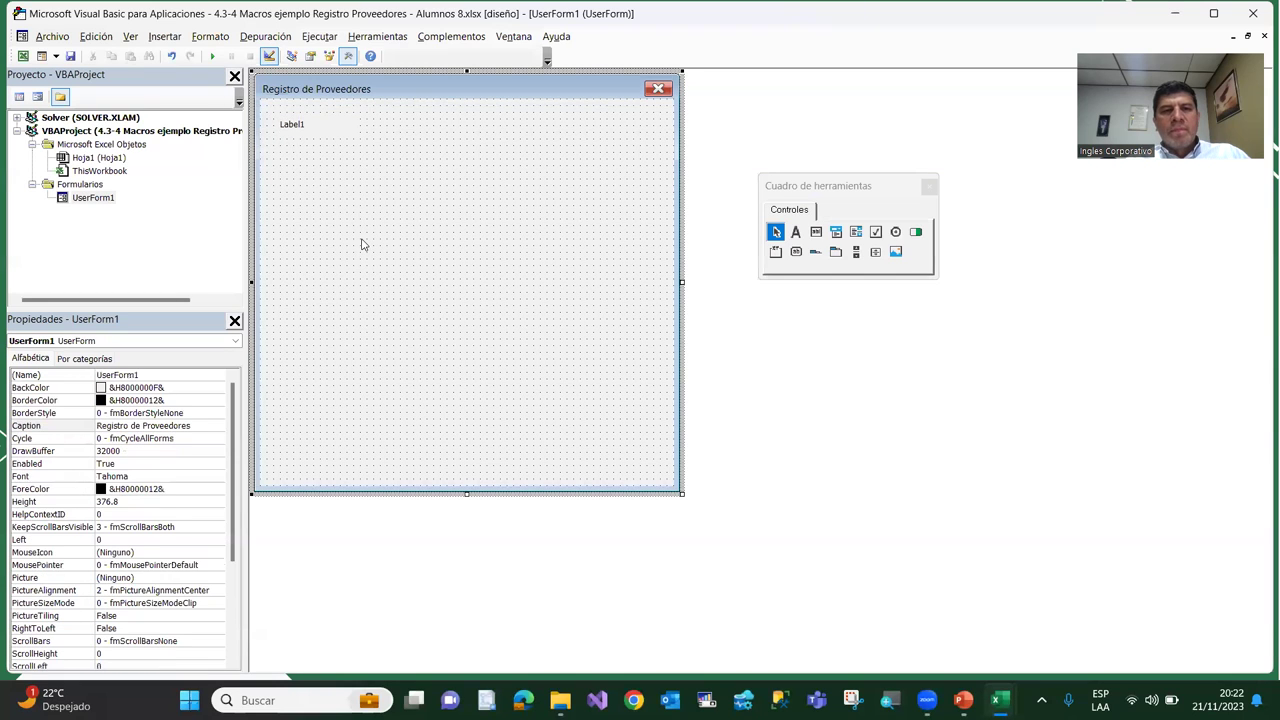
click(289, 130)
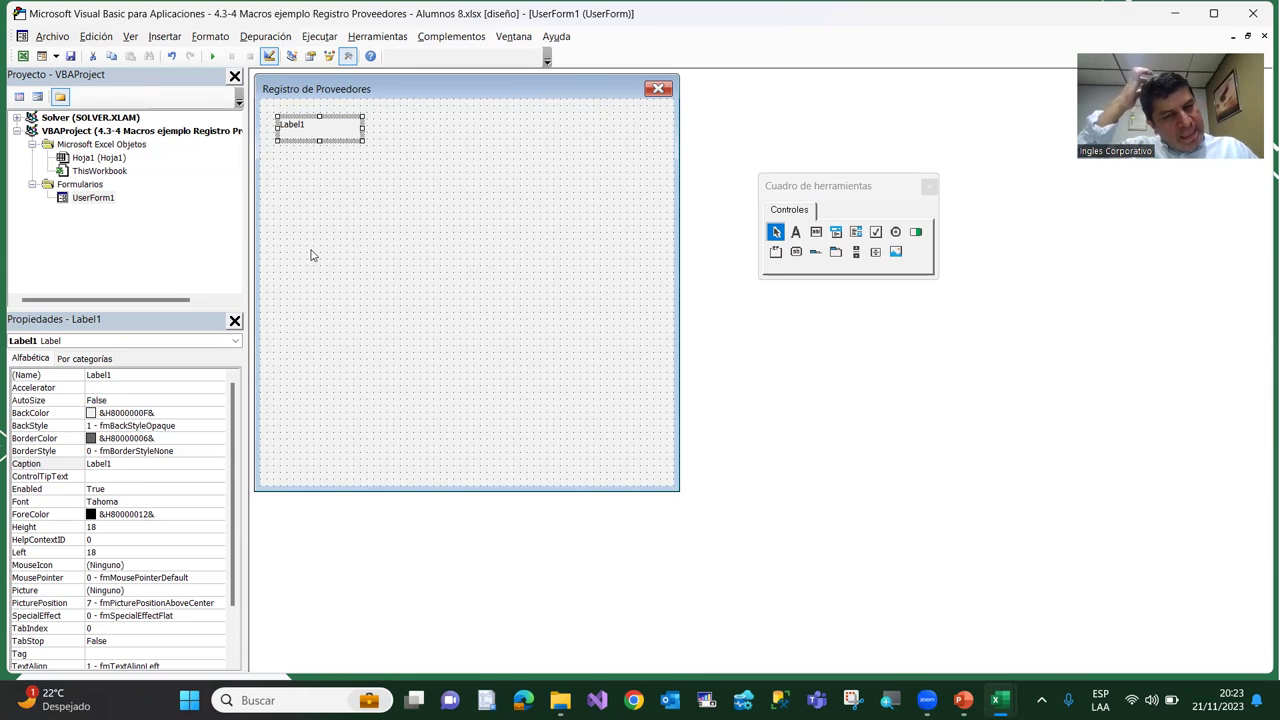
click(232, 404)
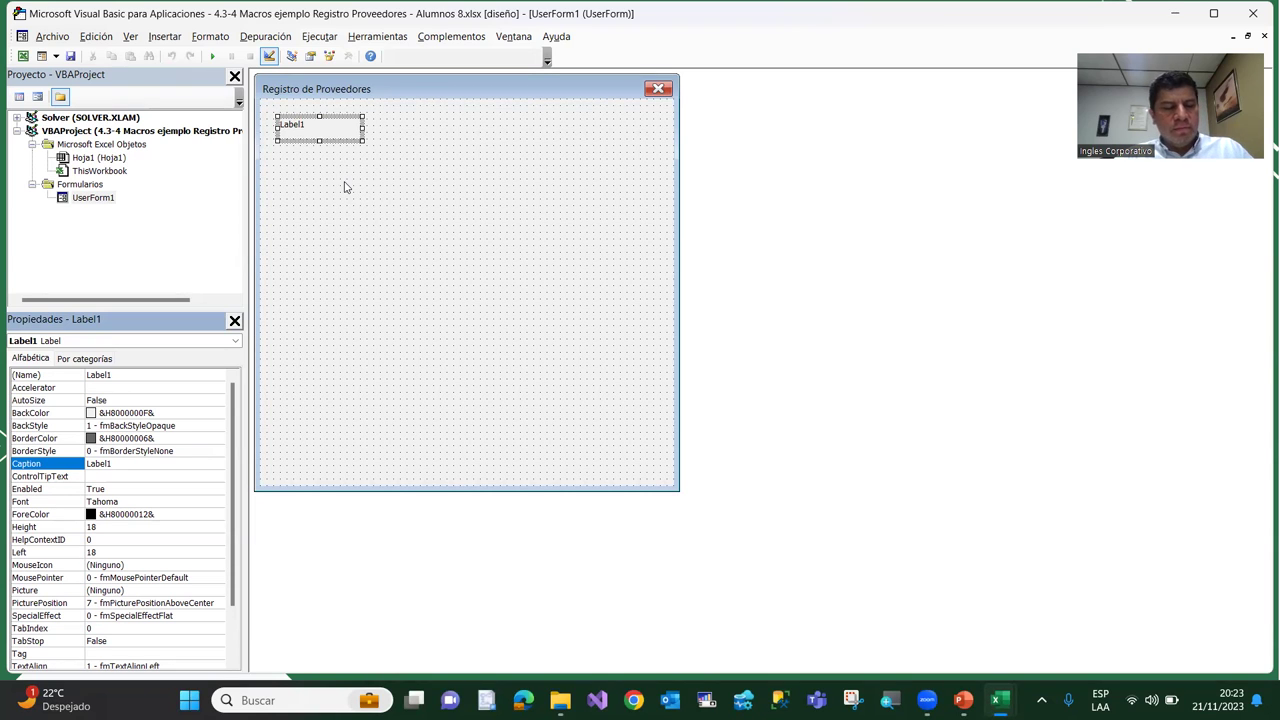
Switch to PowerPoint and move through the slides, ending on 'Objetos, Métodos, Propiedades, Eventos'
key(alt+Tab)
key(alt+Tab)
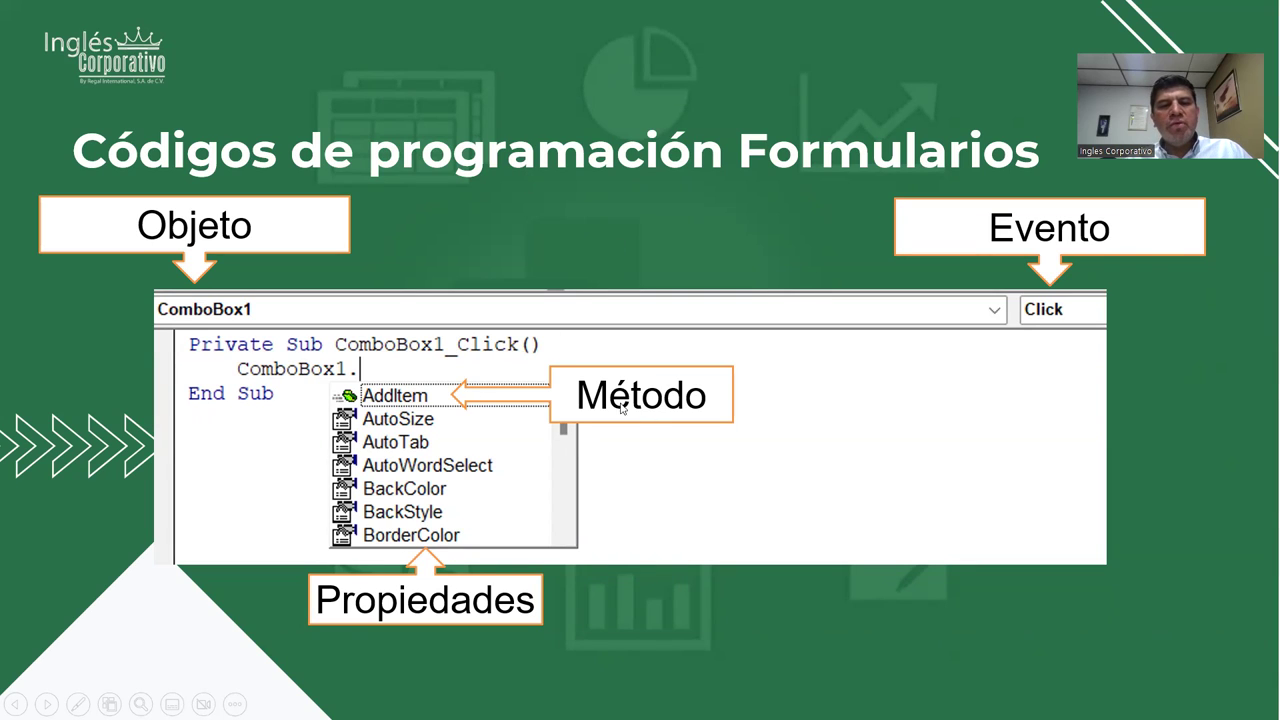
click(504, 238)
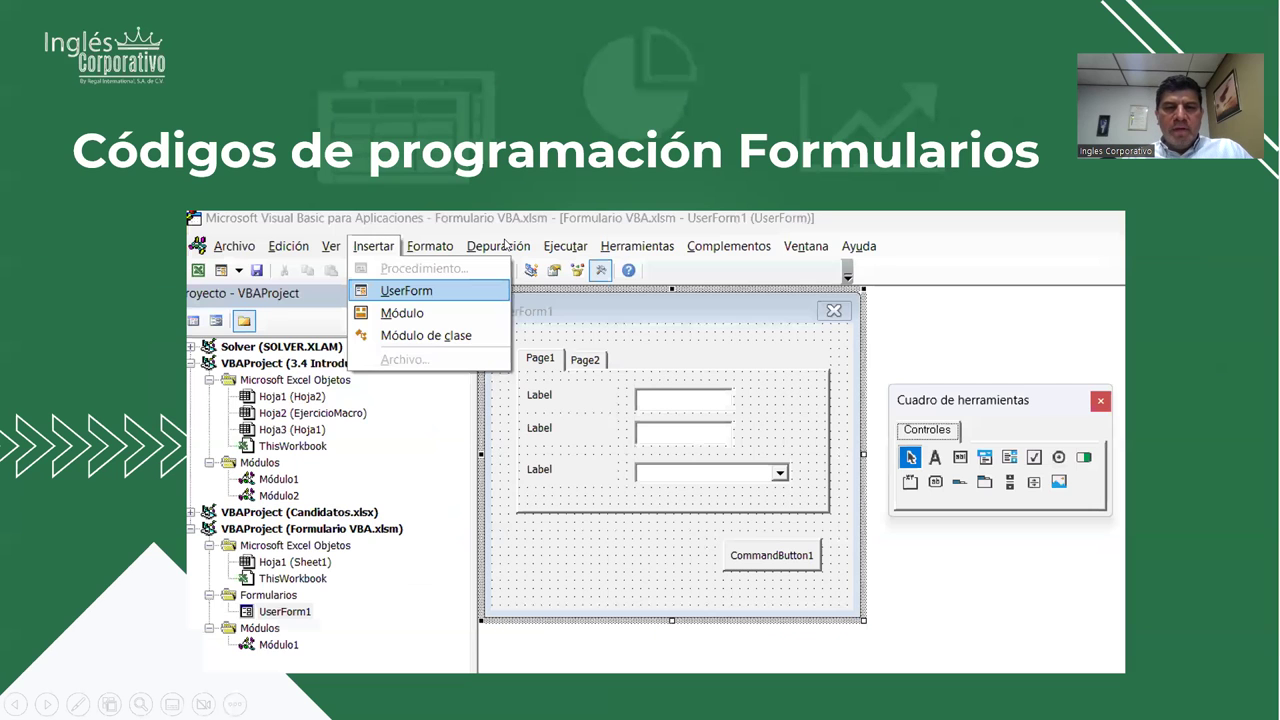
key(Left)
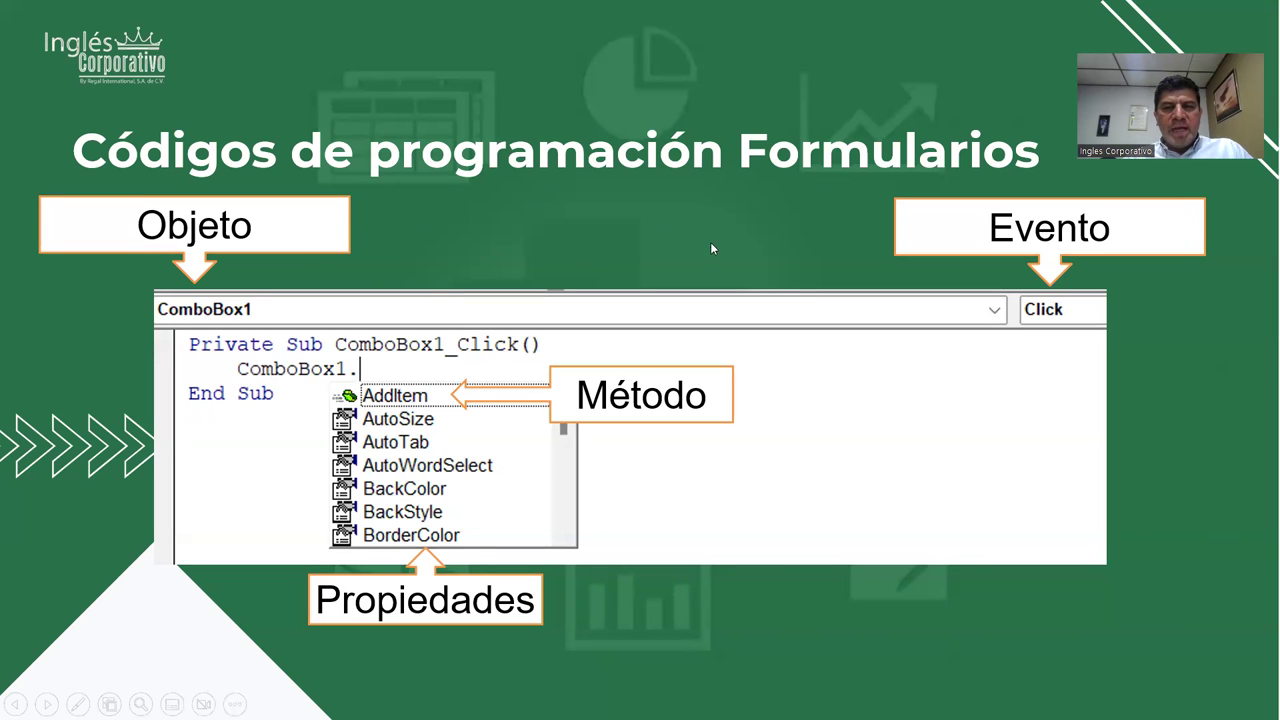
click(335, 298)
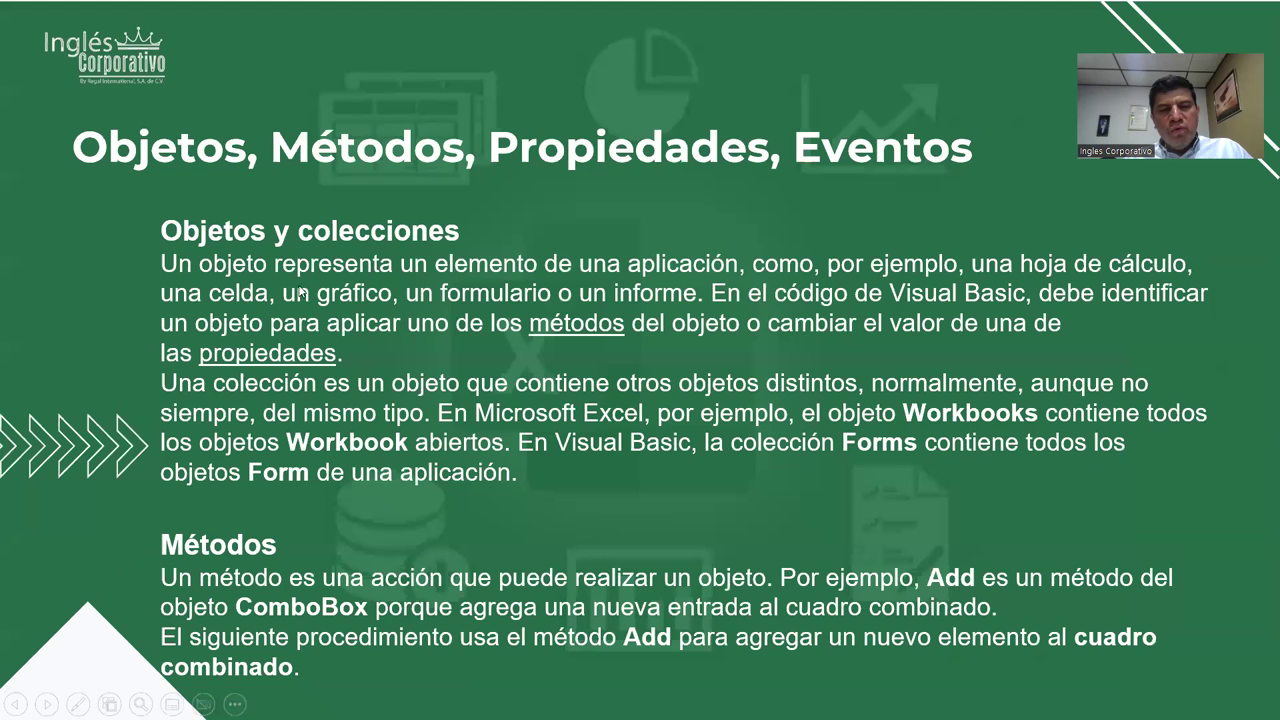
key(Left)
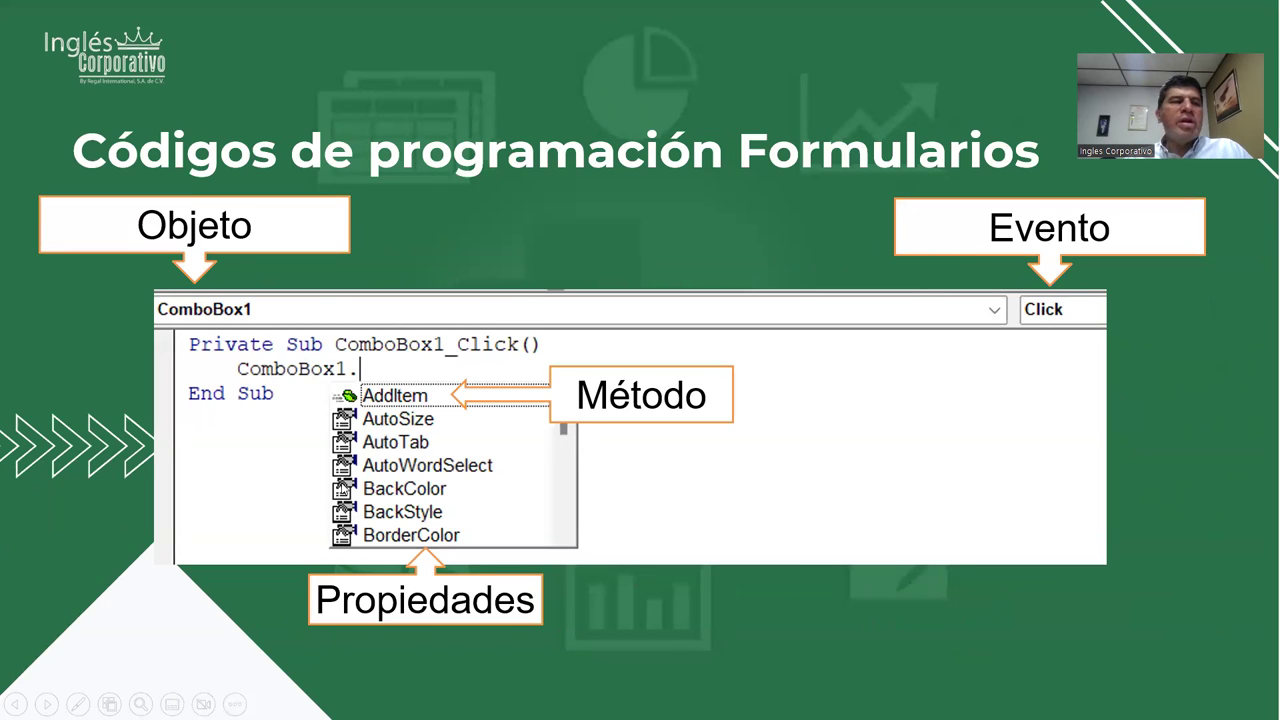
click(341, 482)
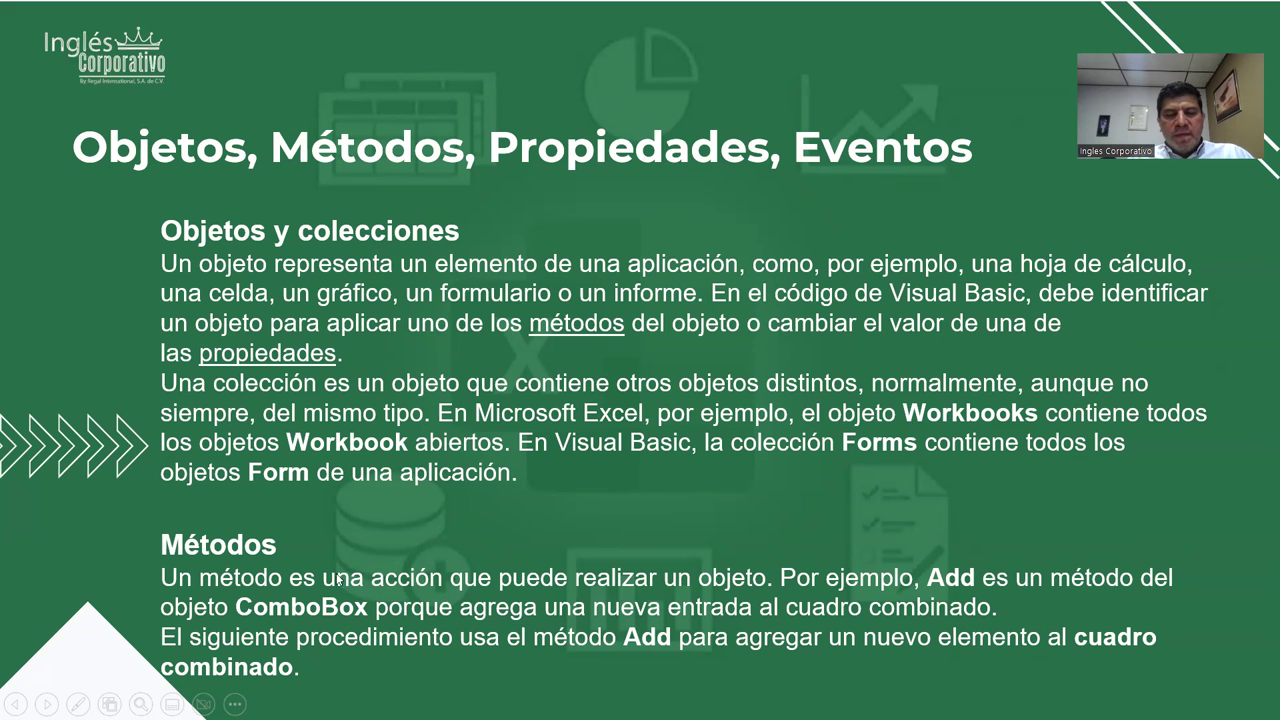
Advance the slideshow to the slide defining Propiedades and Eventos
click(525, 455)
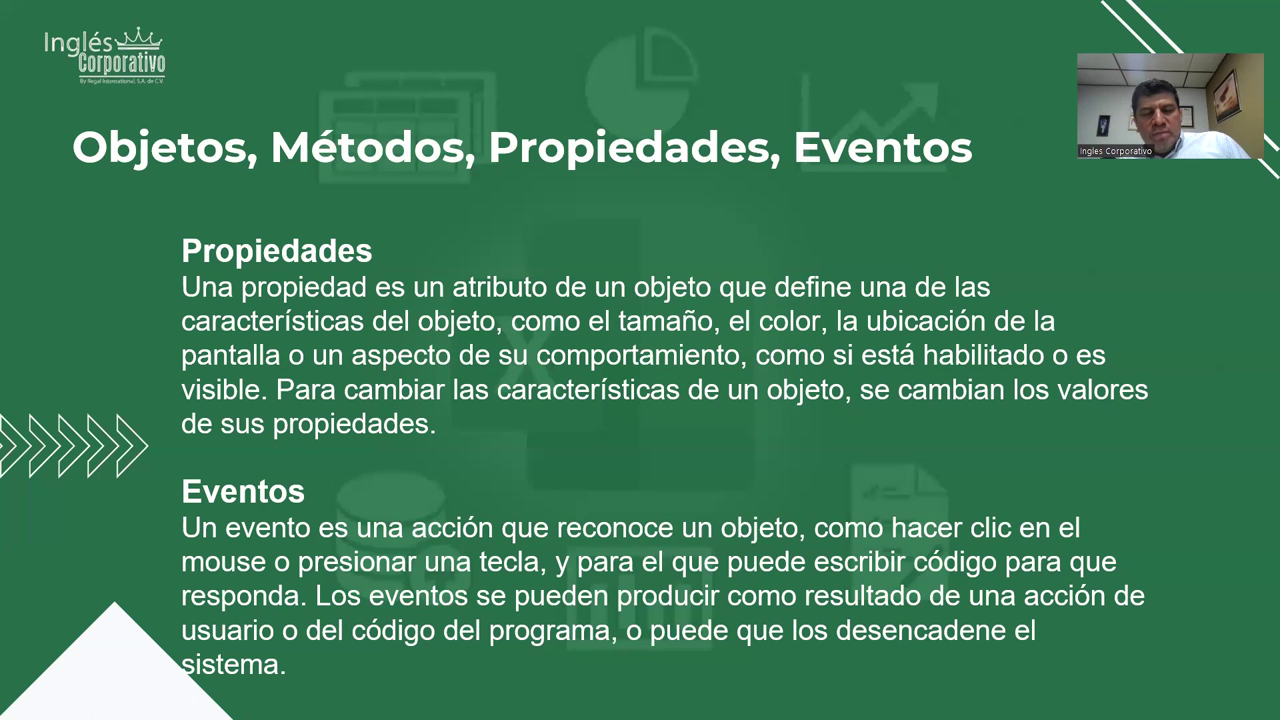
Return to the VBA editor and select Label1's Font property in the Properties window
key(alt+Tab)
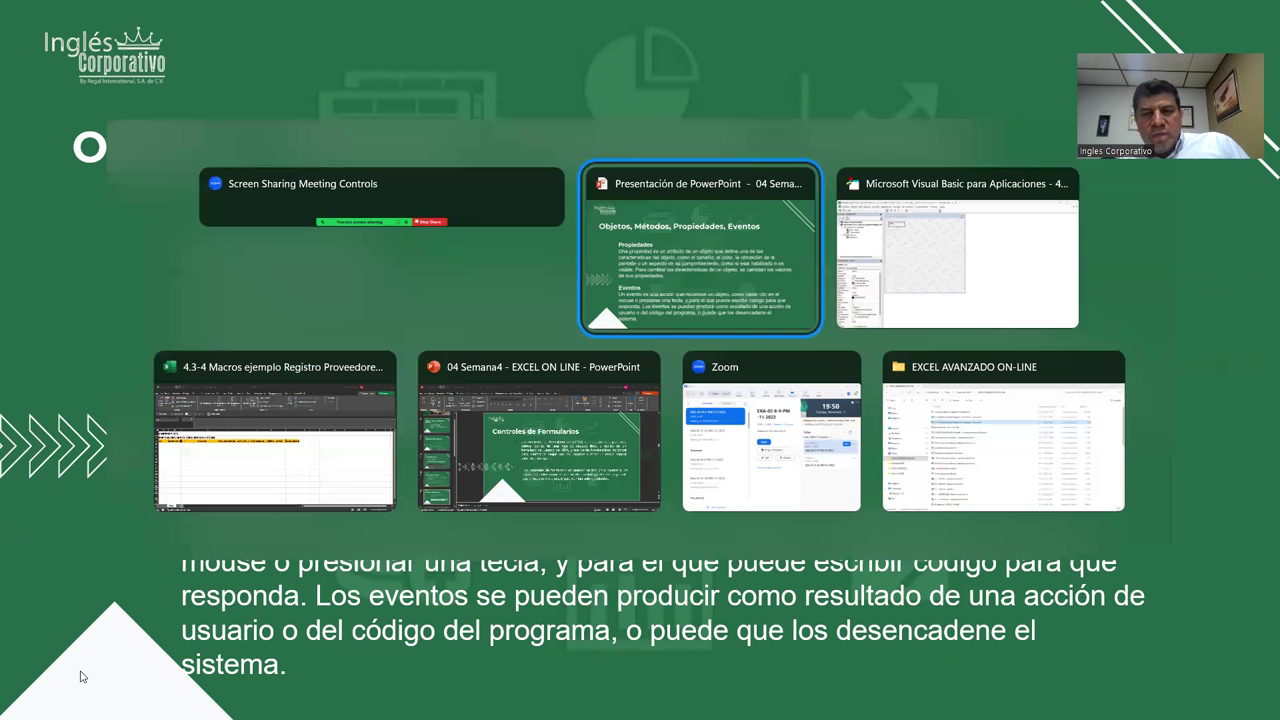
key(alt+Tab)
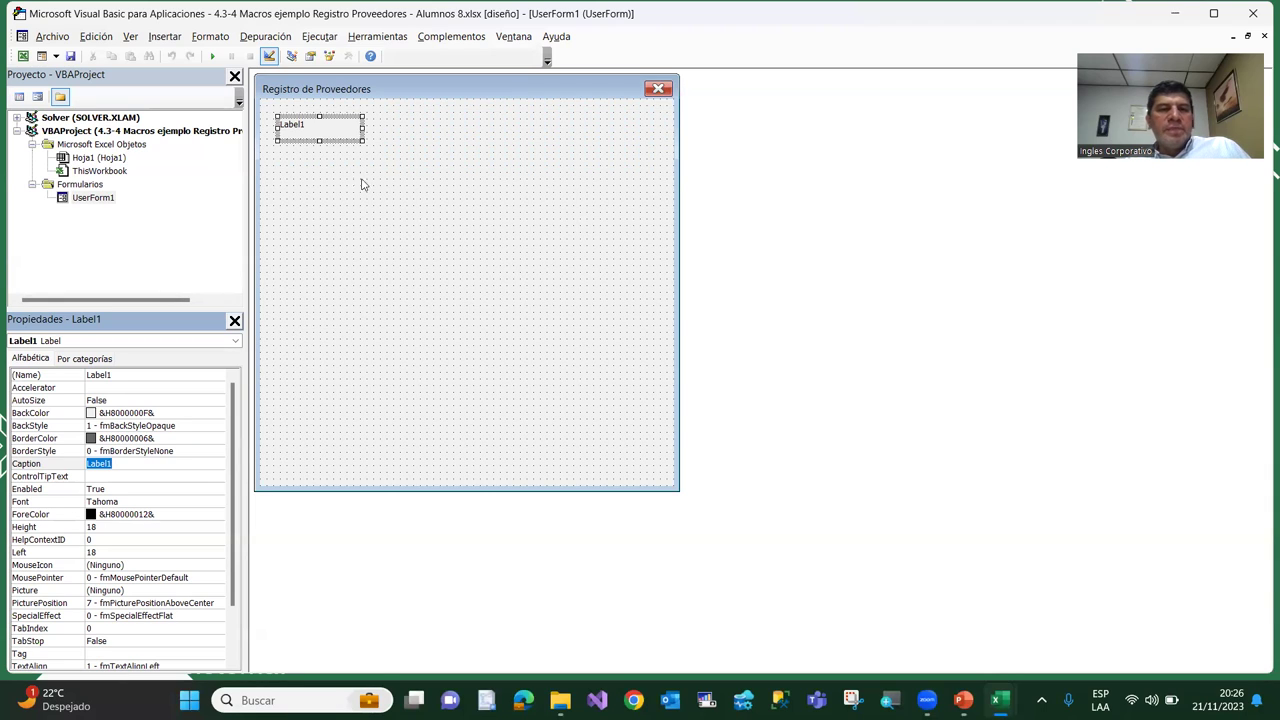
click(234, 446)
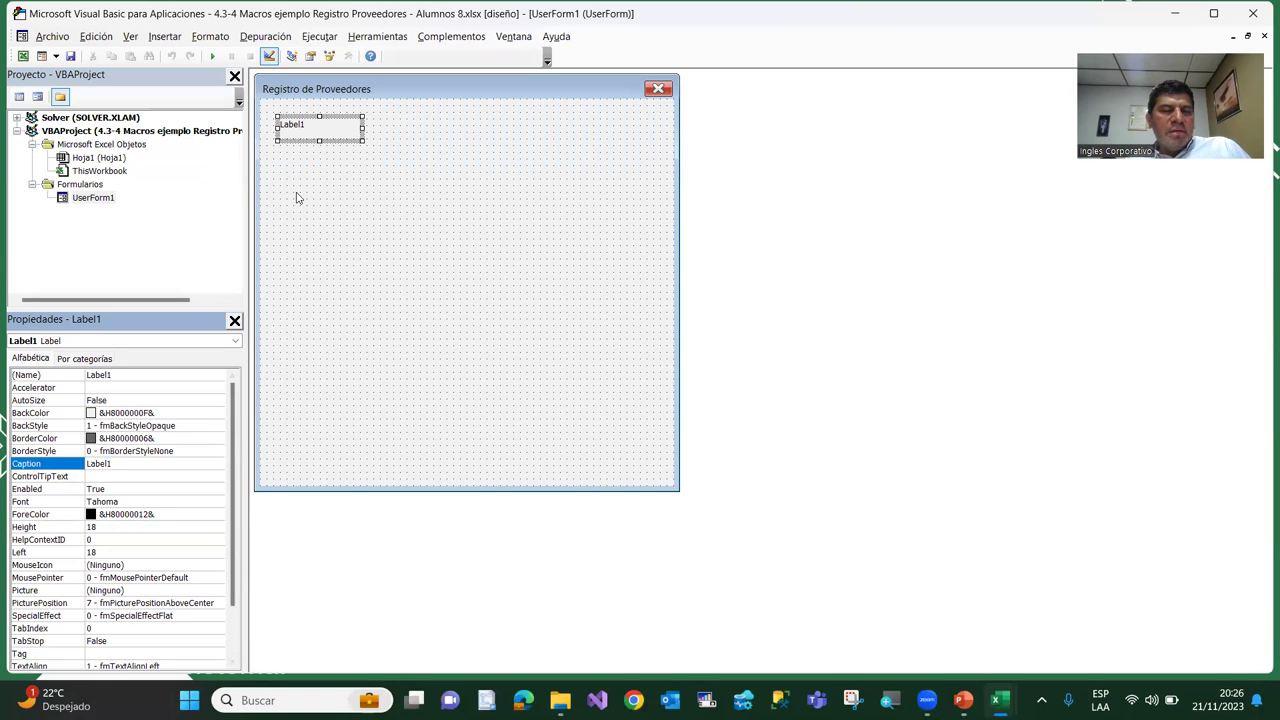
click(315, 138)
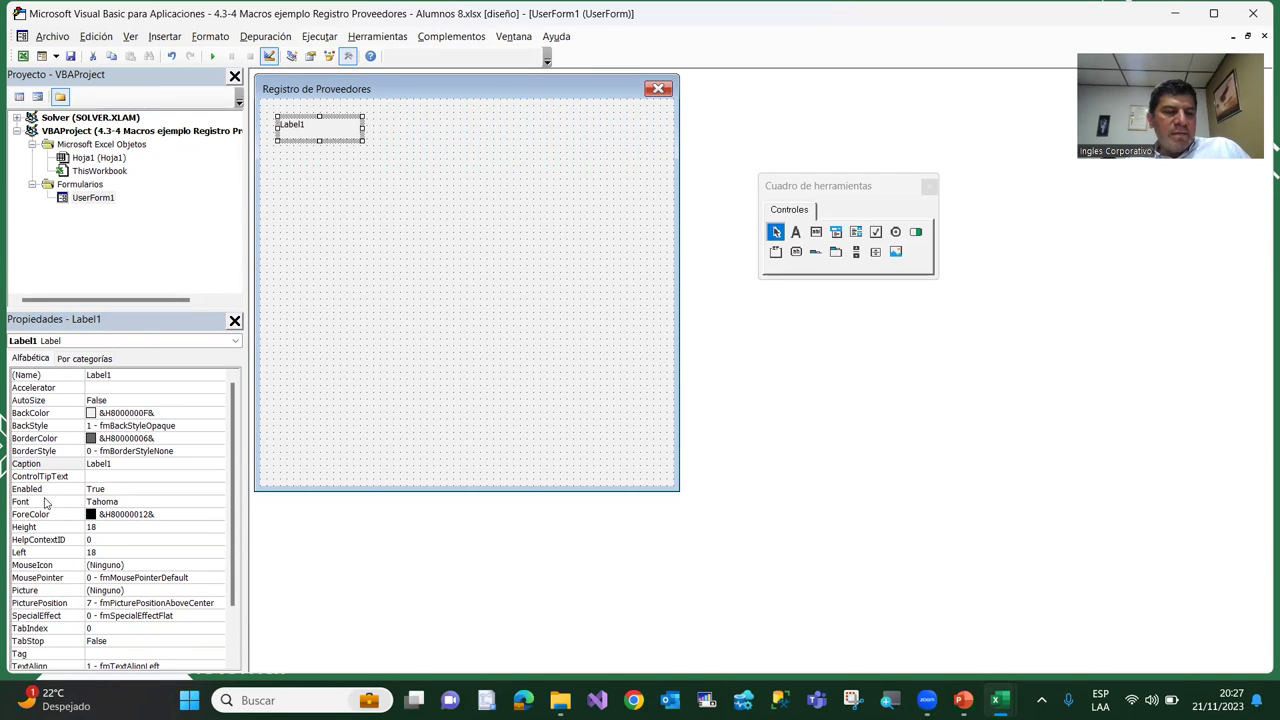
click(129, 502)
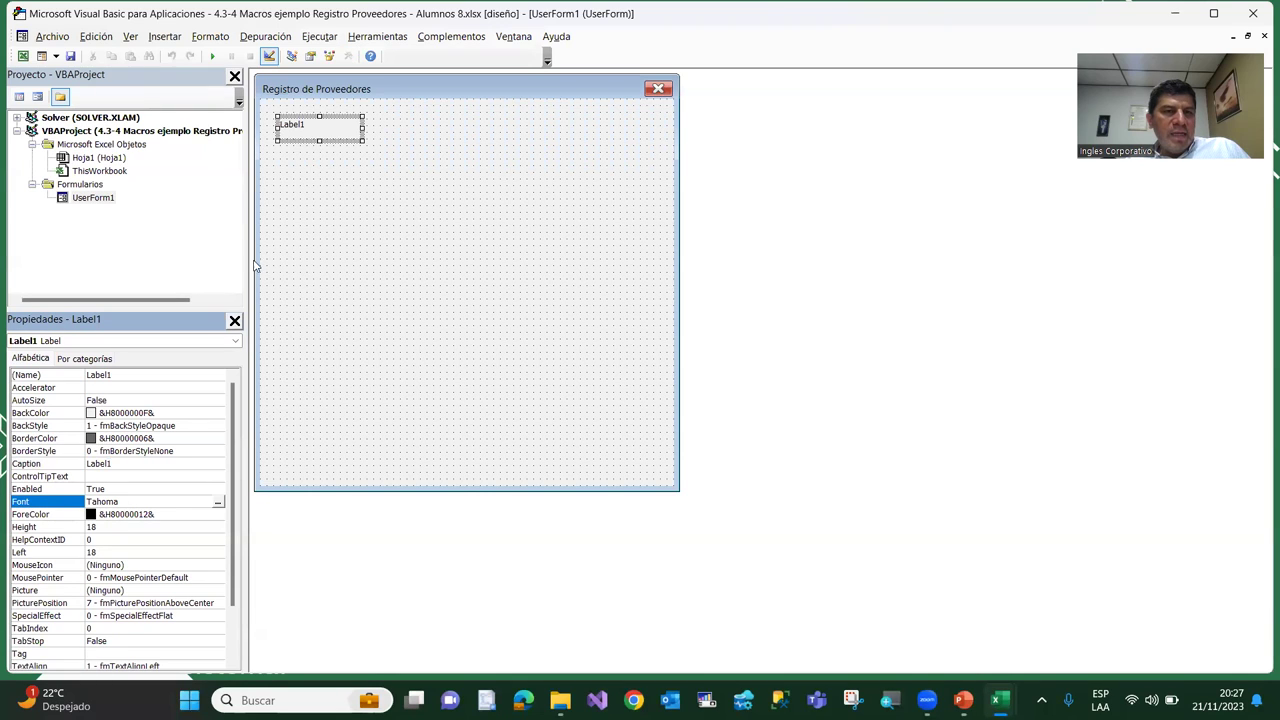
Make Label1's font bold (Negrita)
click(217, 503)
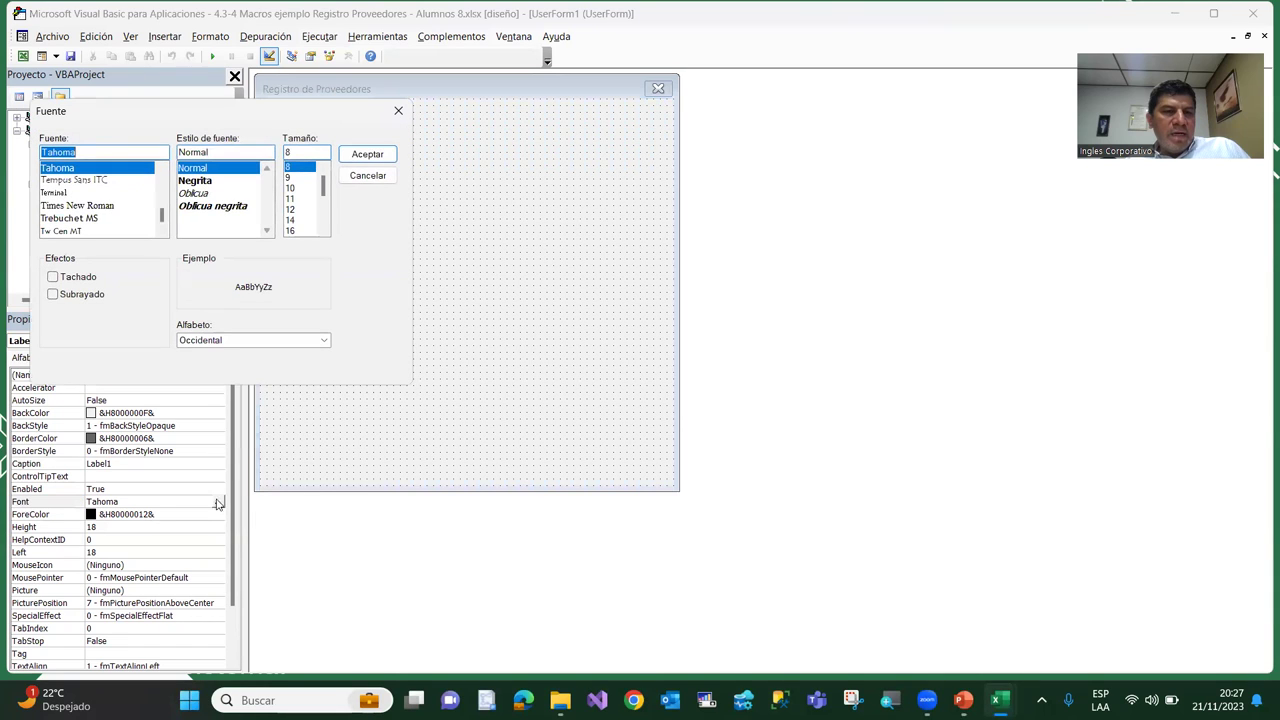
click(194, 181)
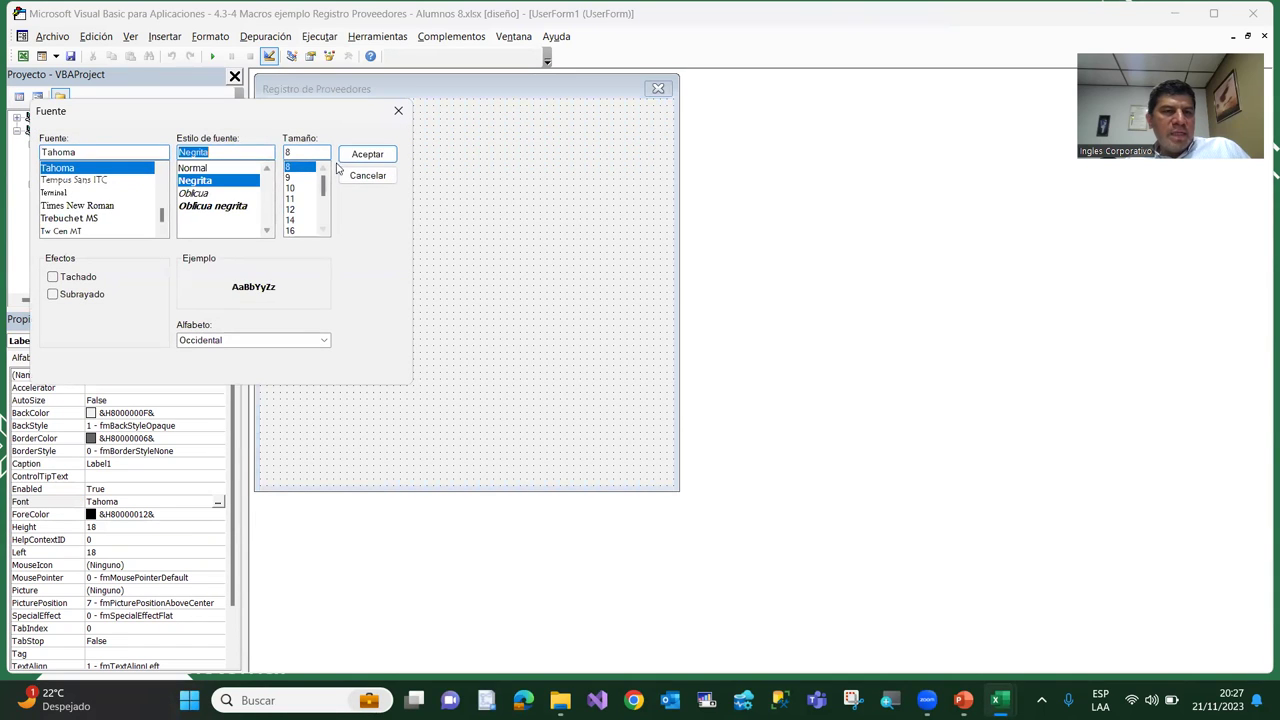
click(367, 154)
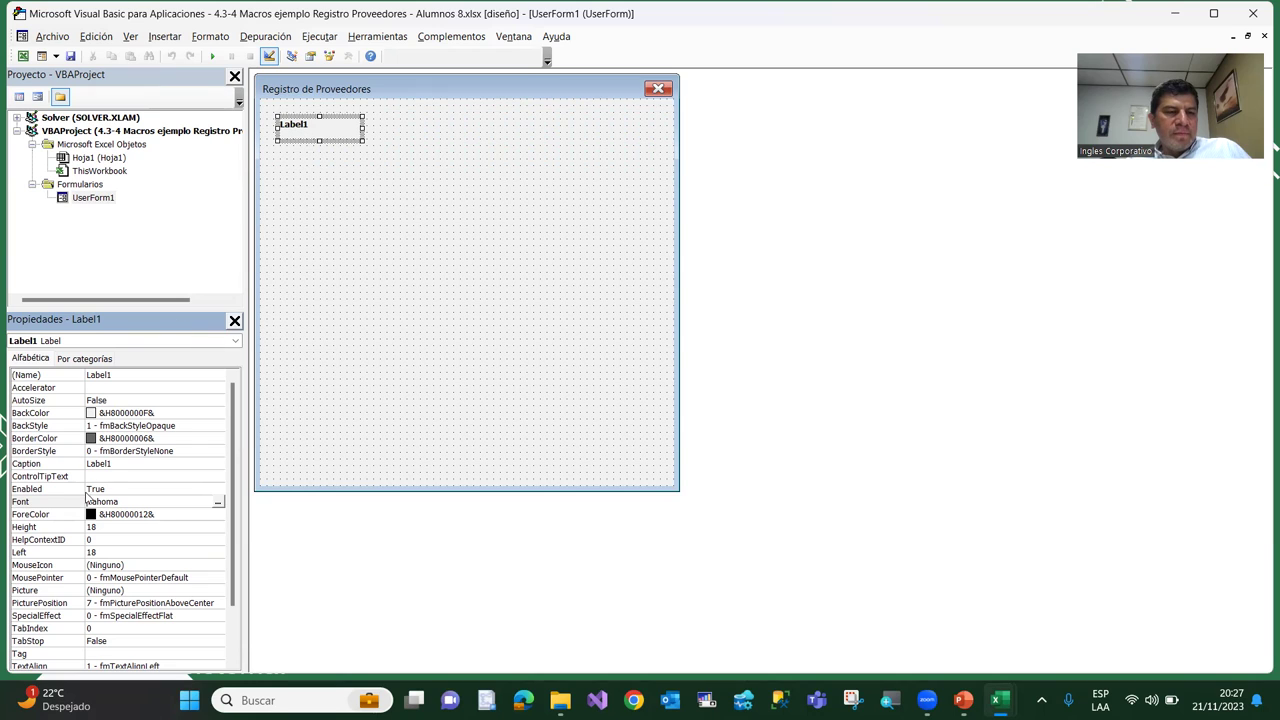
Change the label's caption from Label1 to 'No. Registro:'
click(118, 464)
drag(112, 464, 86, 464)
text(No)
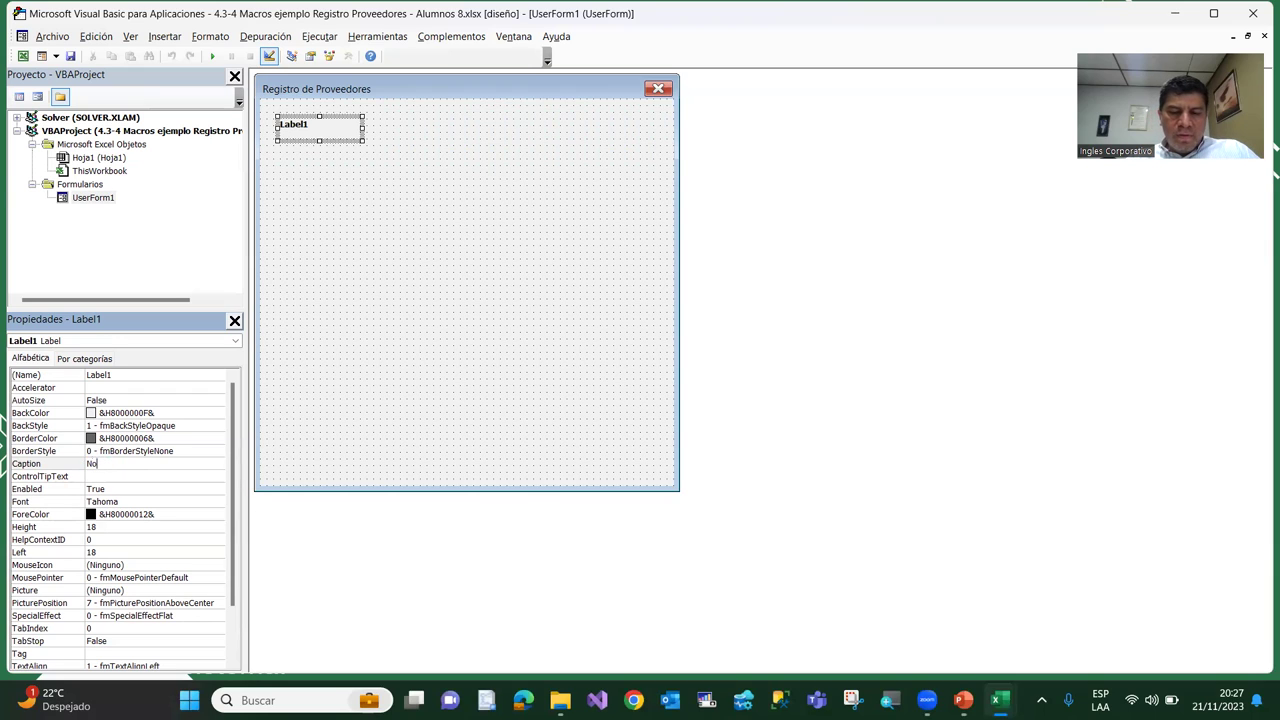
text(. Registro:)
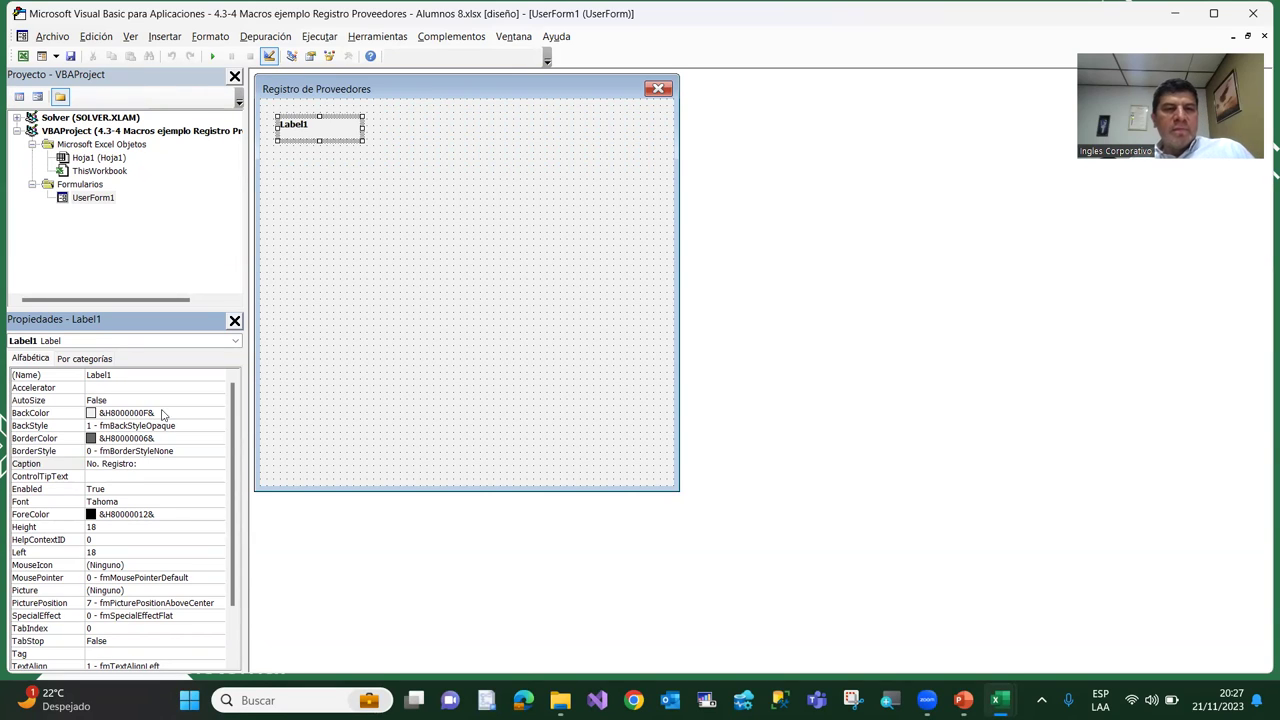
key(Return)
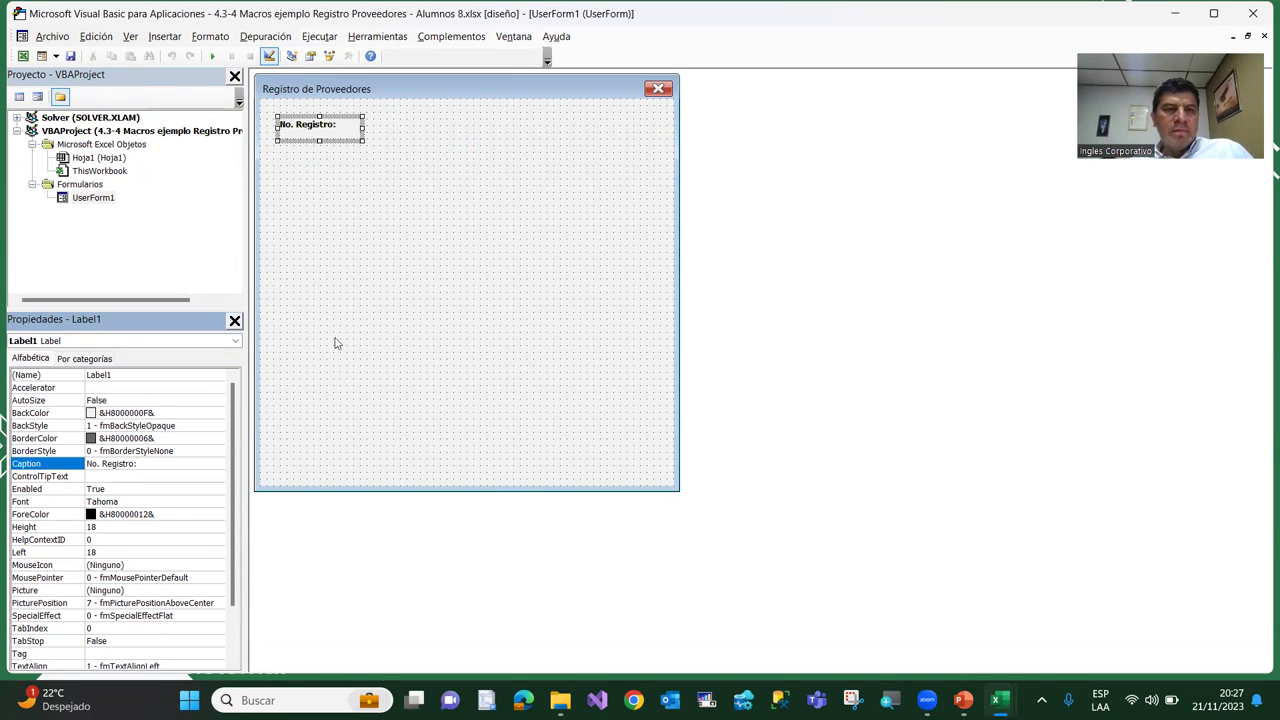
Shrink the 'No. Registro:' label's height to 12
click(319, 140)
drag(319, 140, 319, 134)
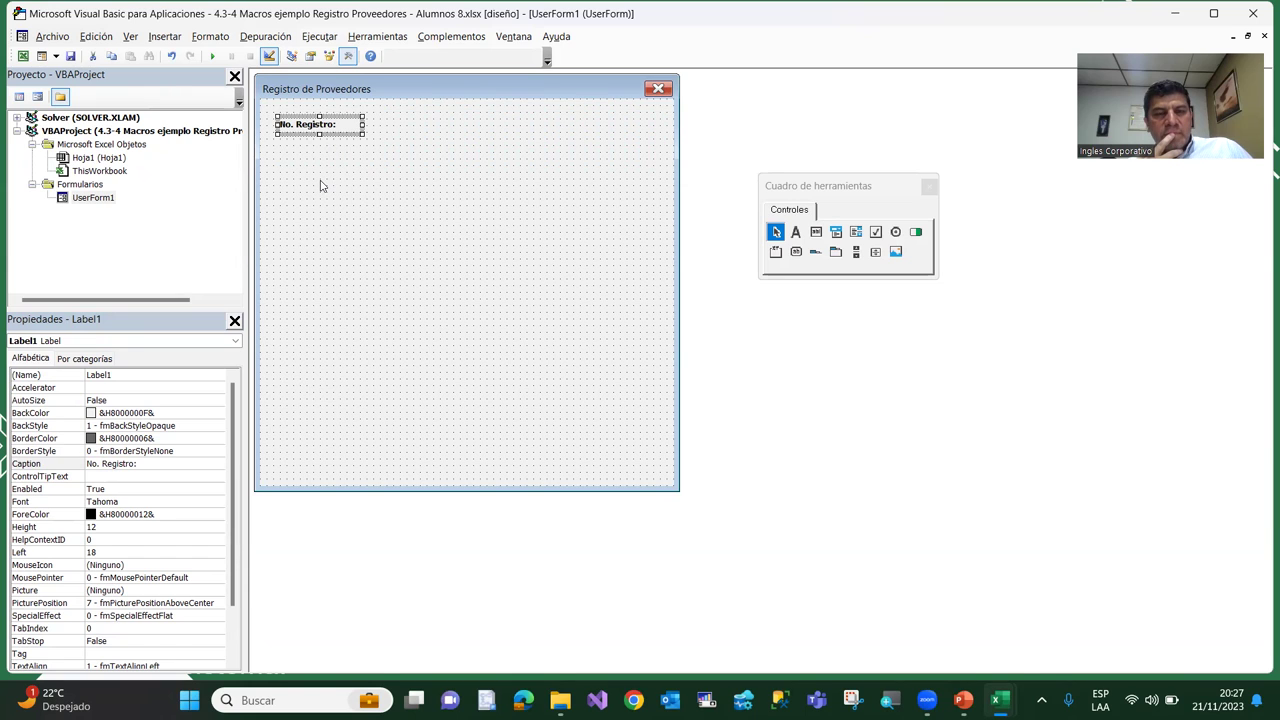
click(321, 185)
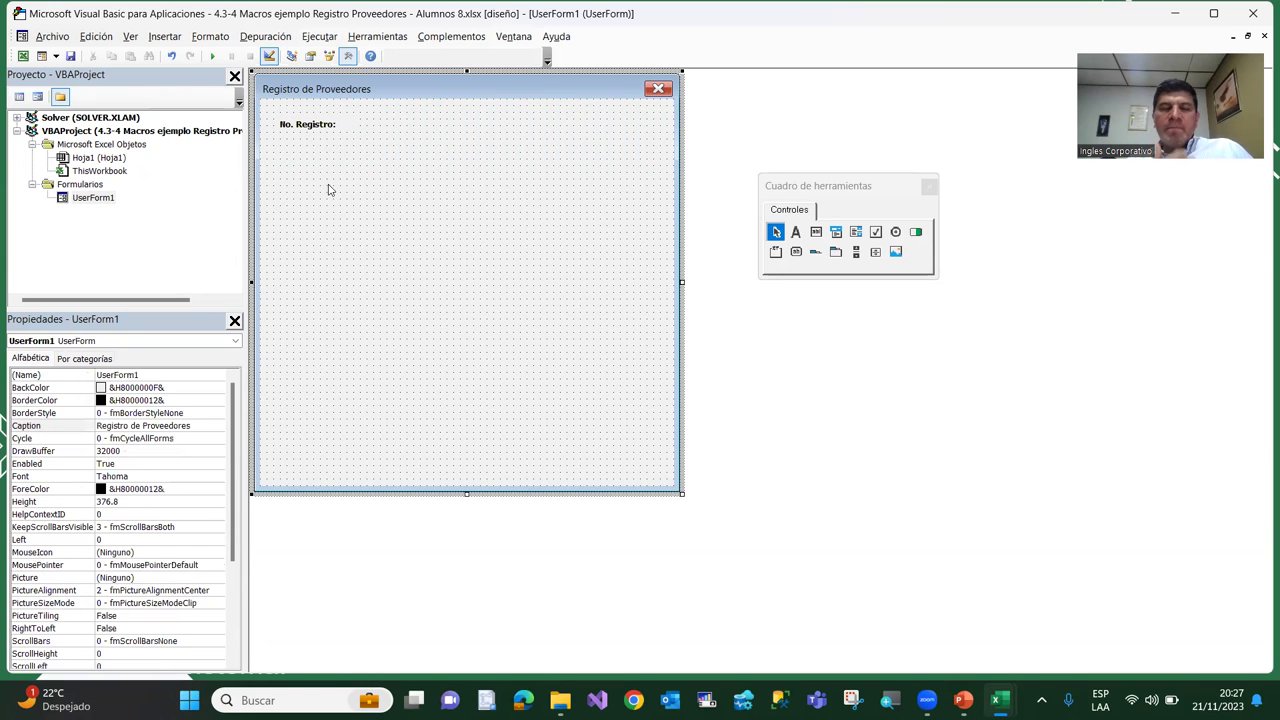
click(321, 130)
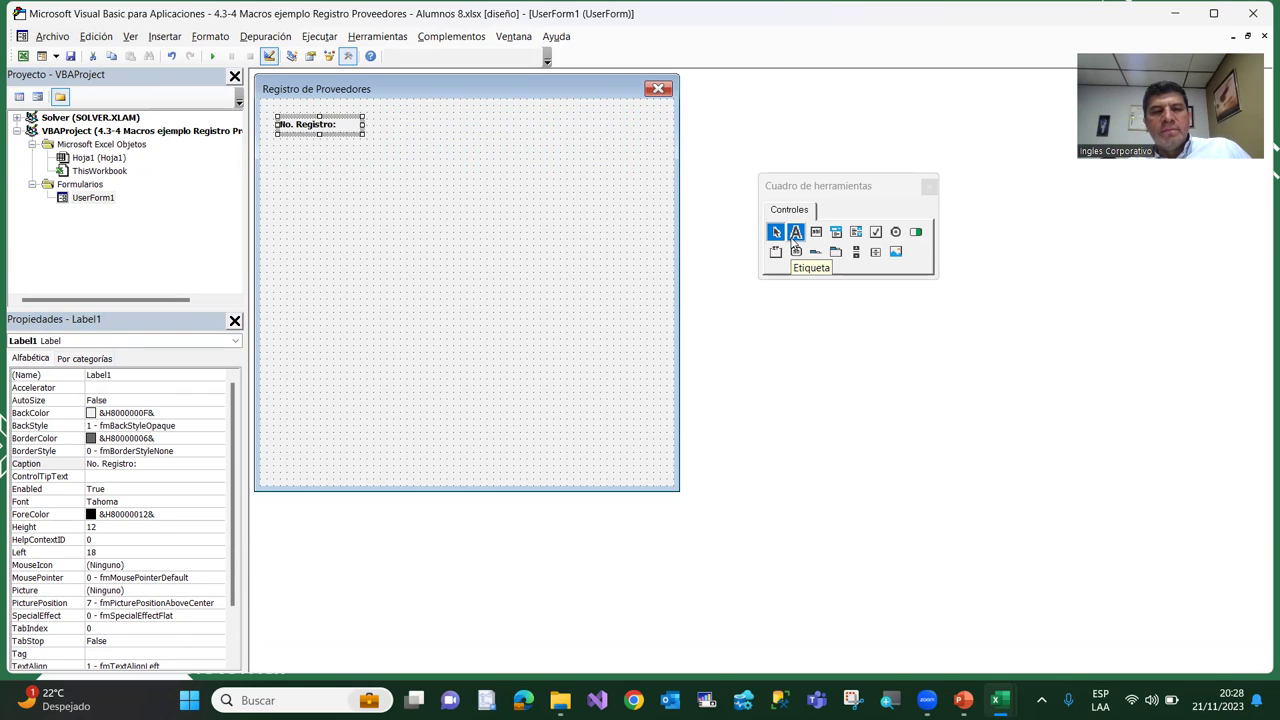
click(402, 229)
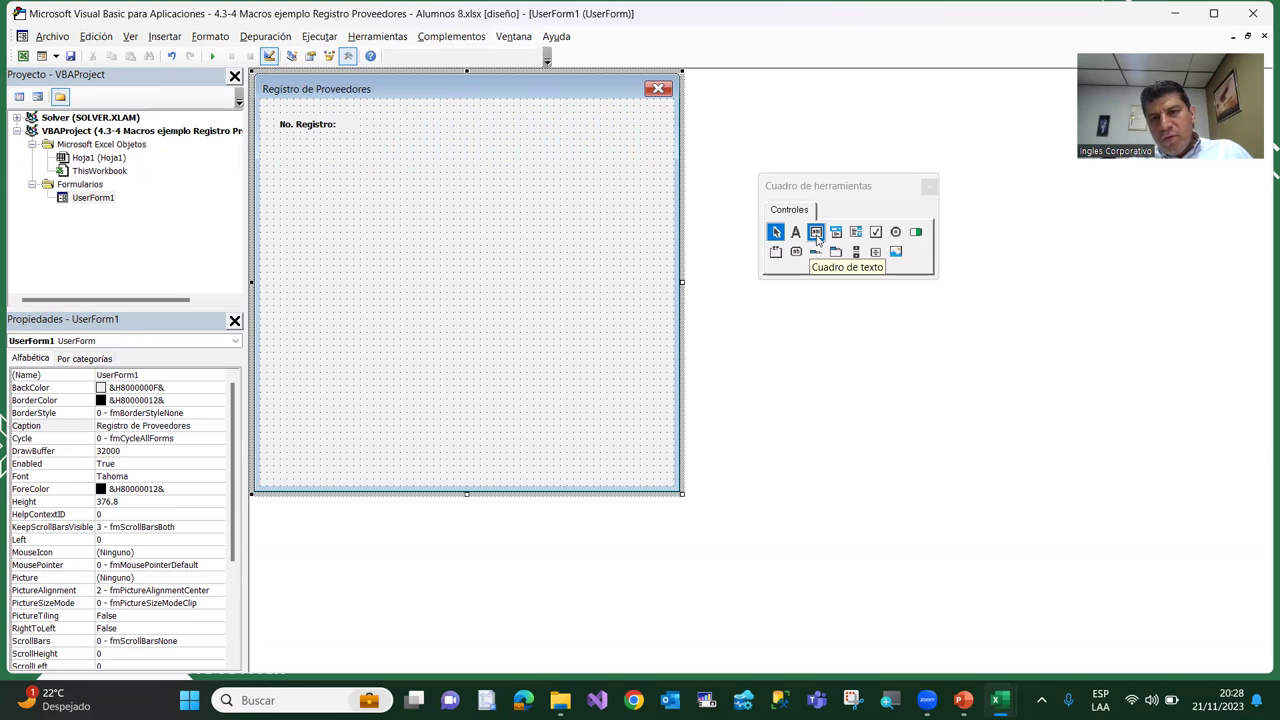
click(817, 234)
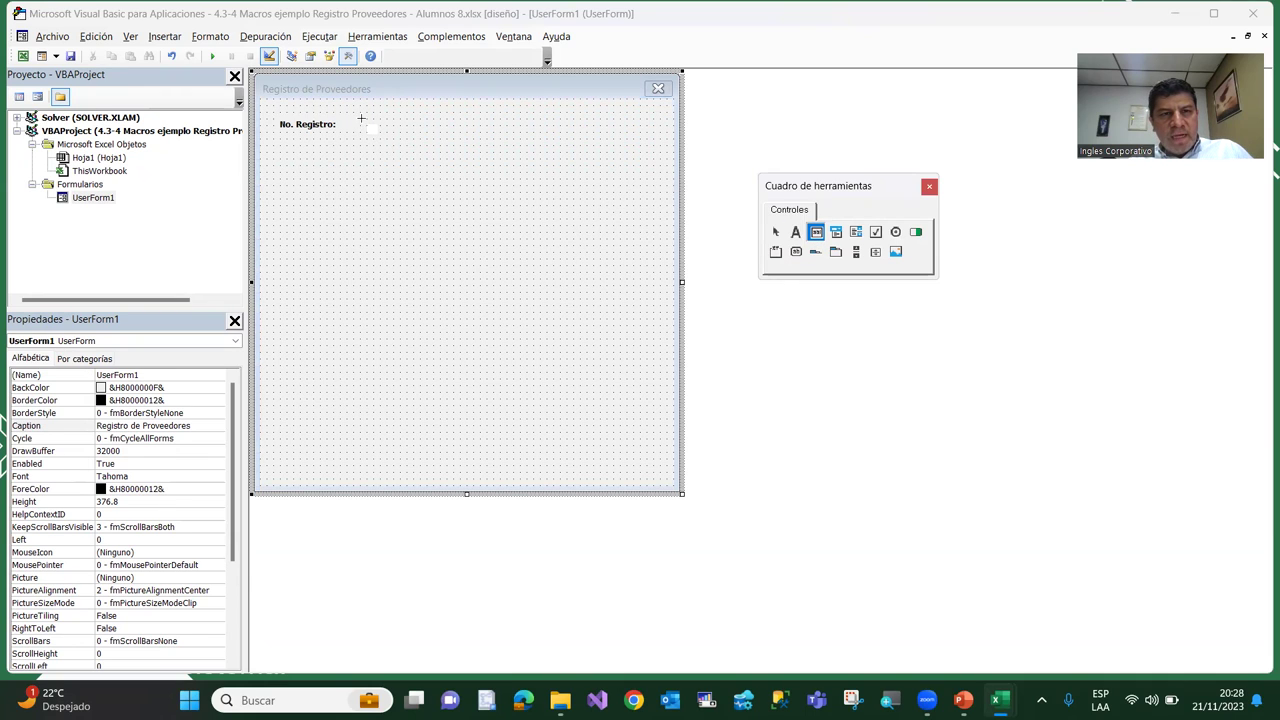
drag(361, 117, 460, 132)
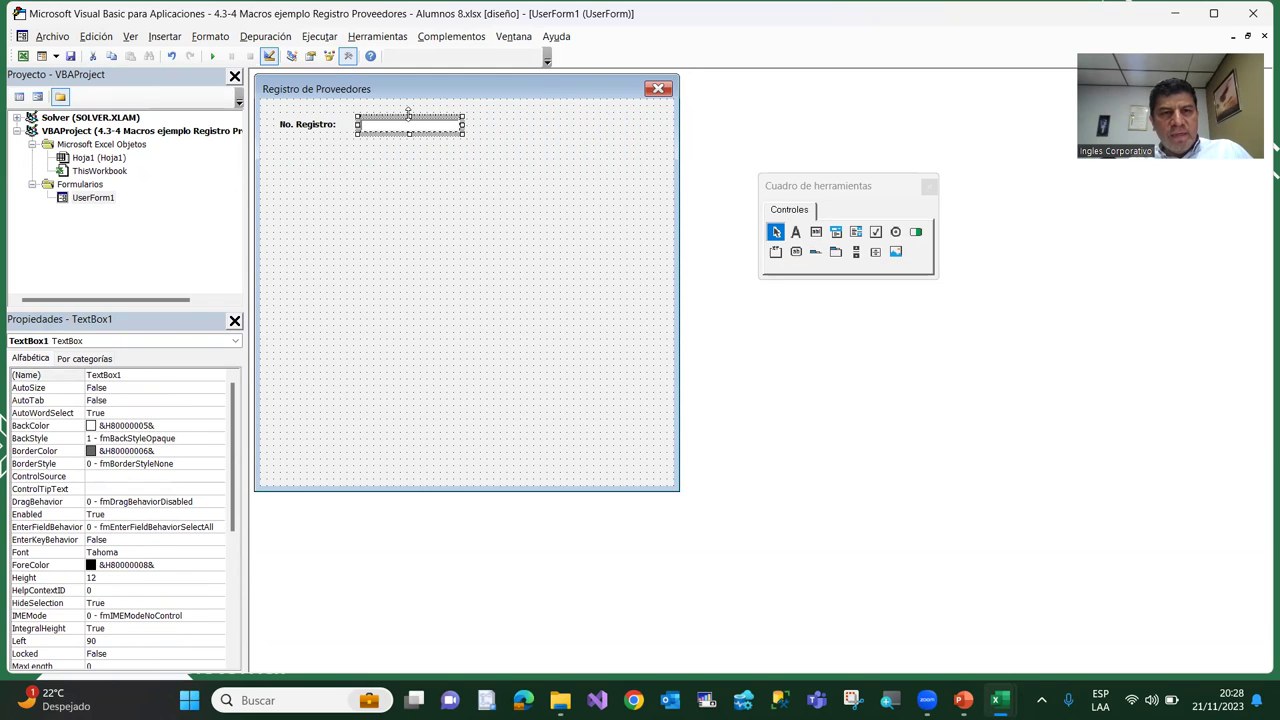
click(307, 131)
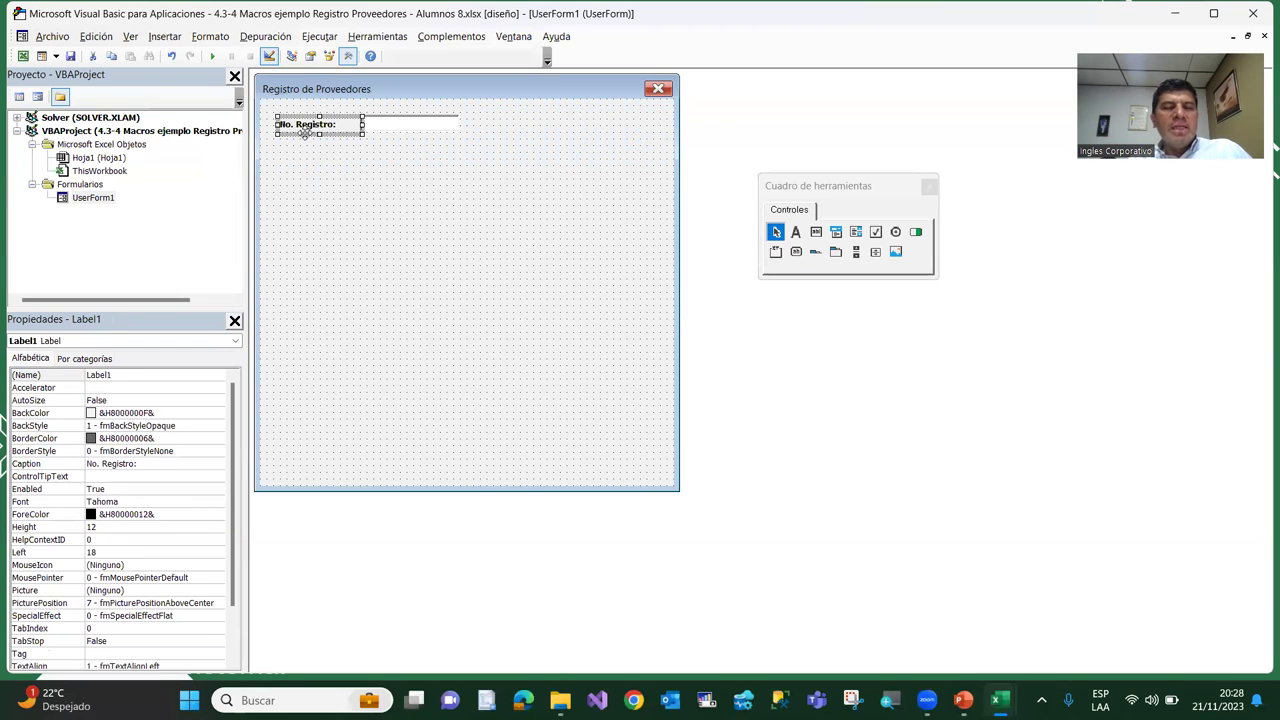
click(392, 128)
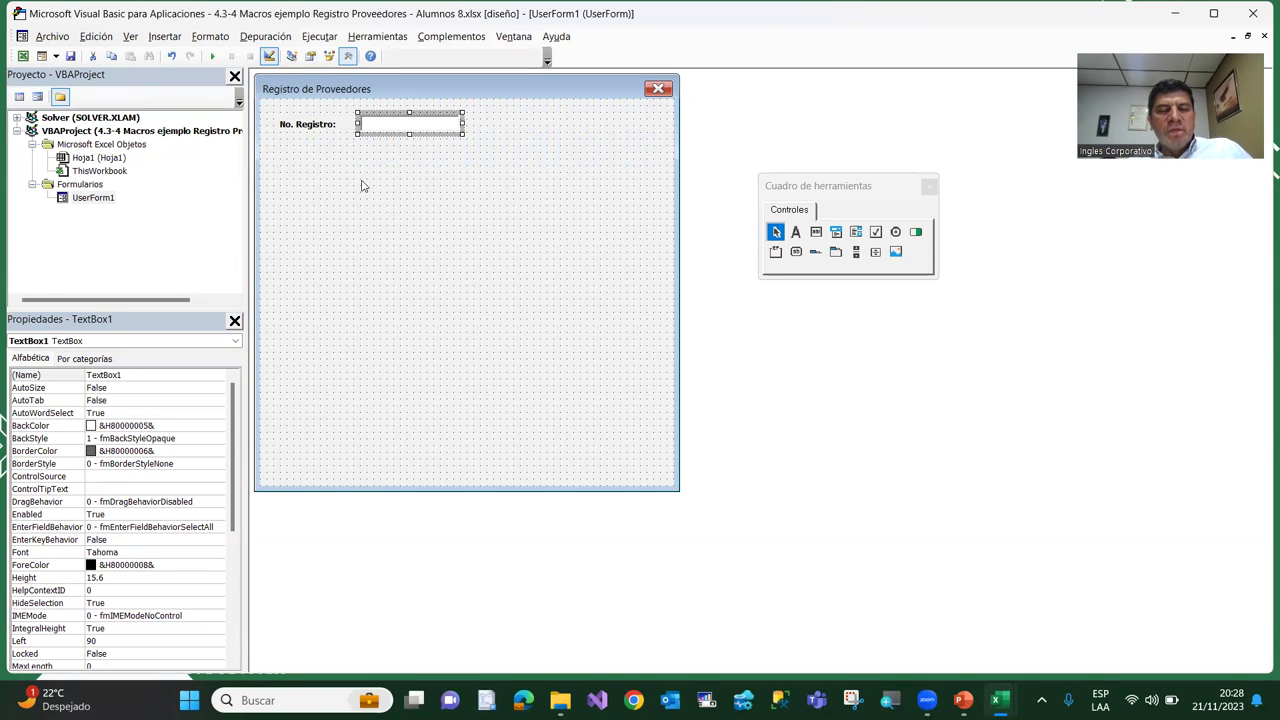
click(310, 125)
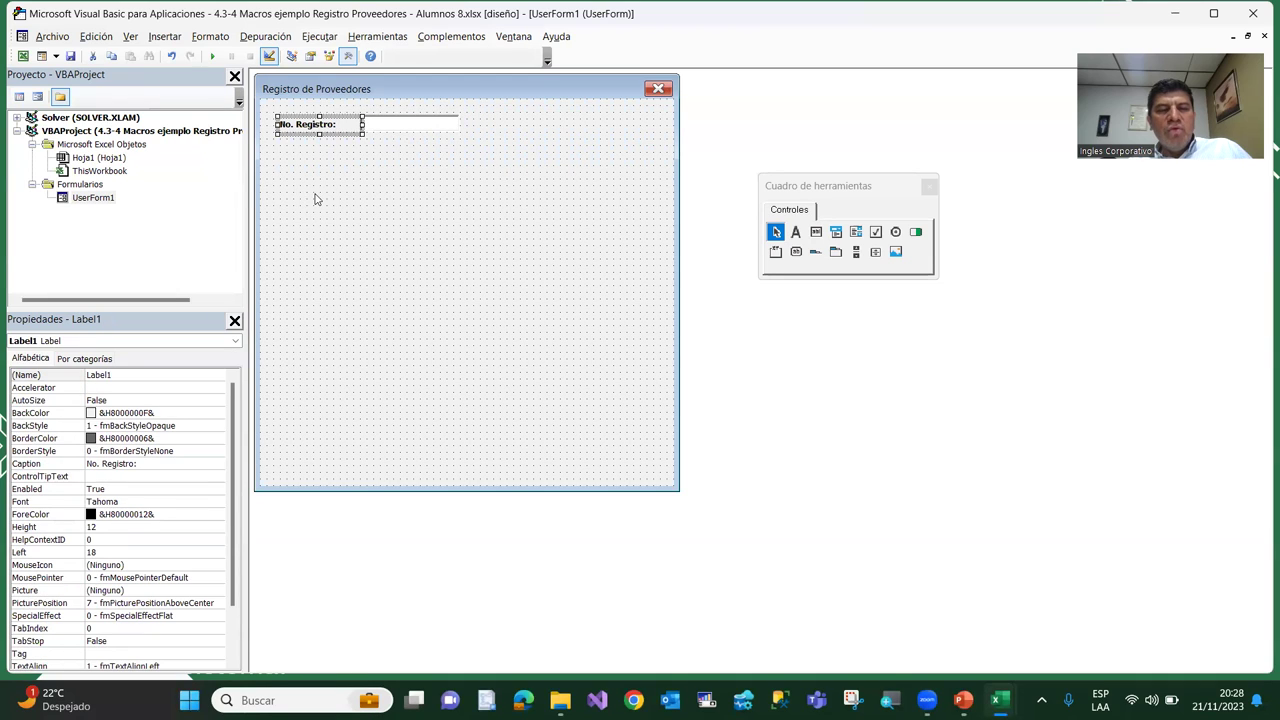
click(385, 129)
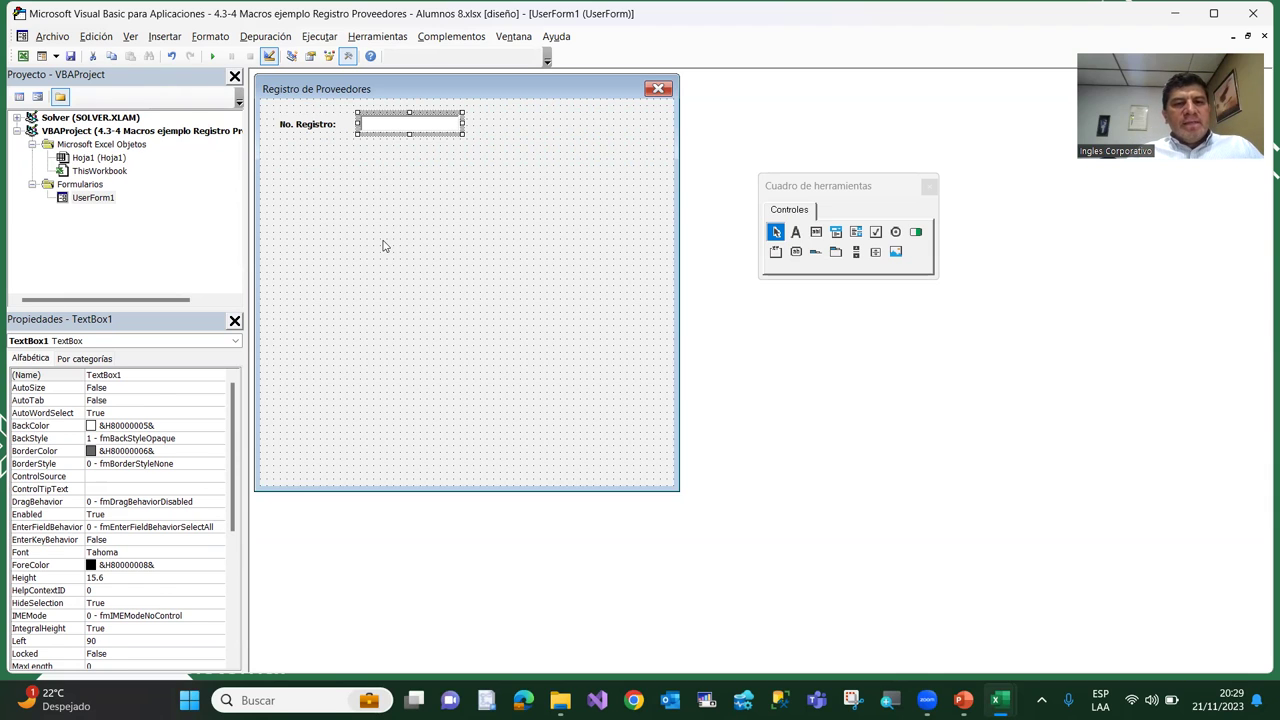
click(379, 248)
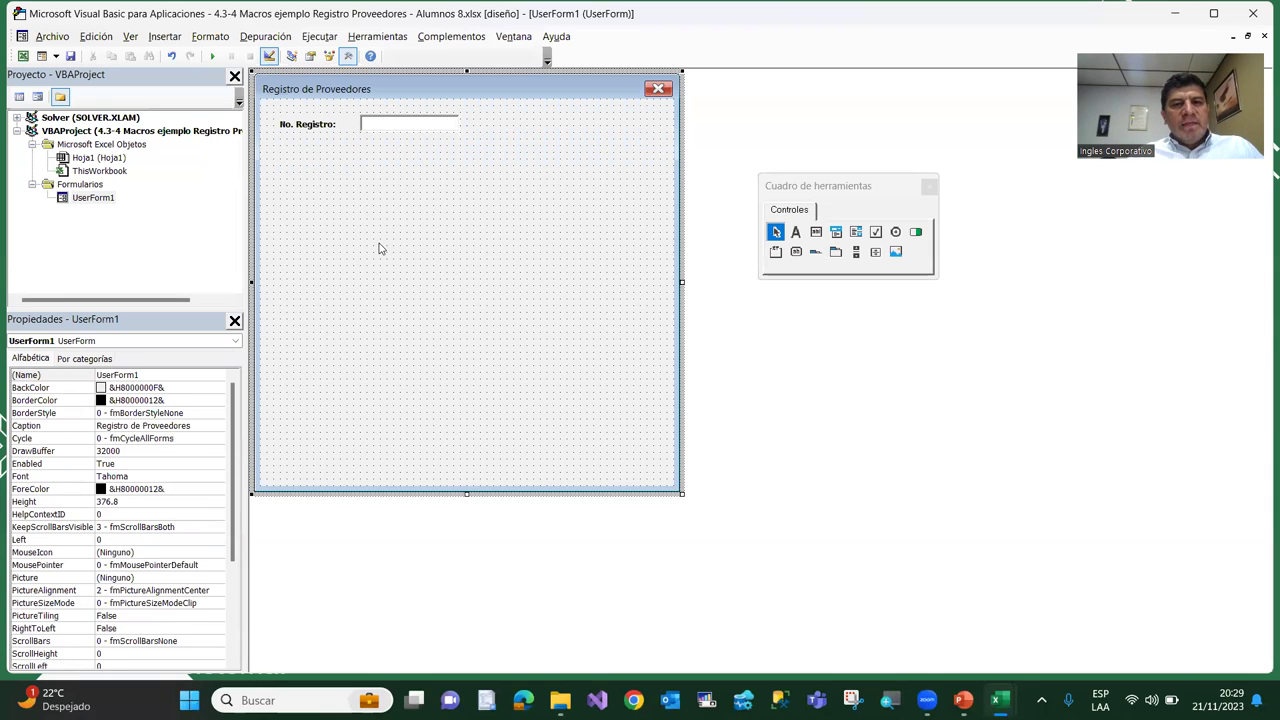
click(311, 128)
click(395, 128)
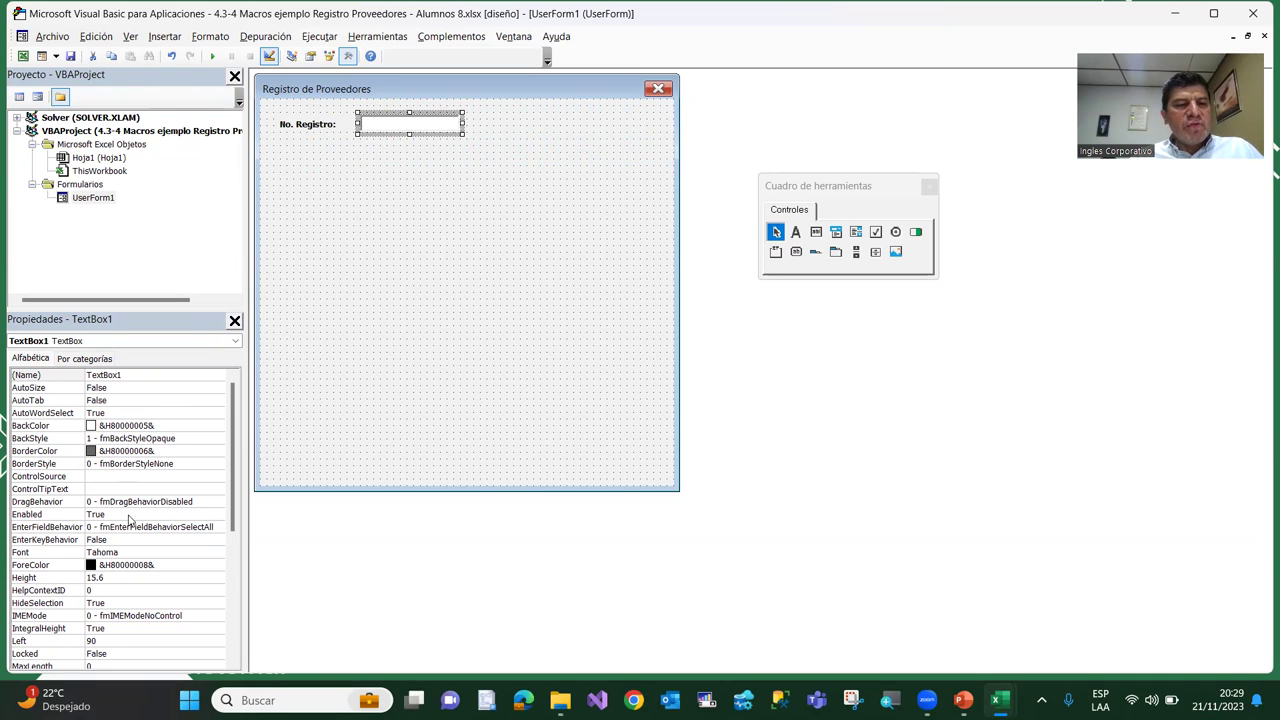
click(307, 128)
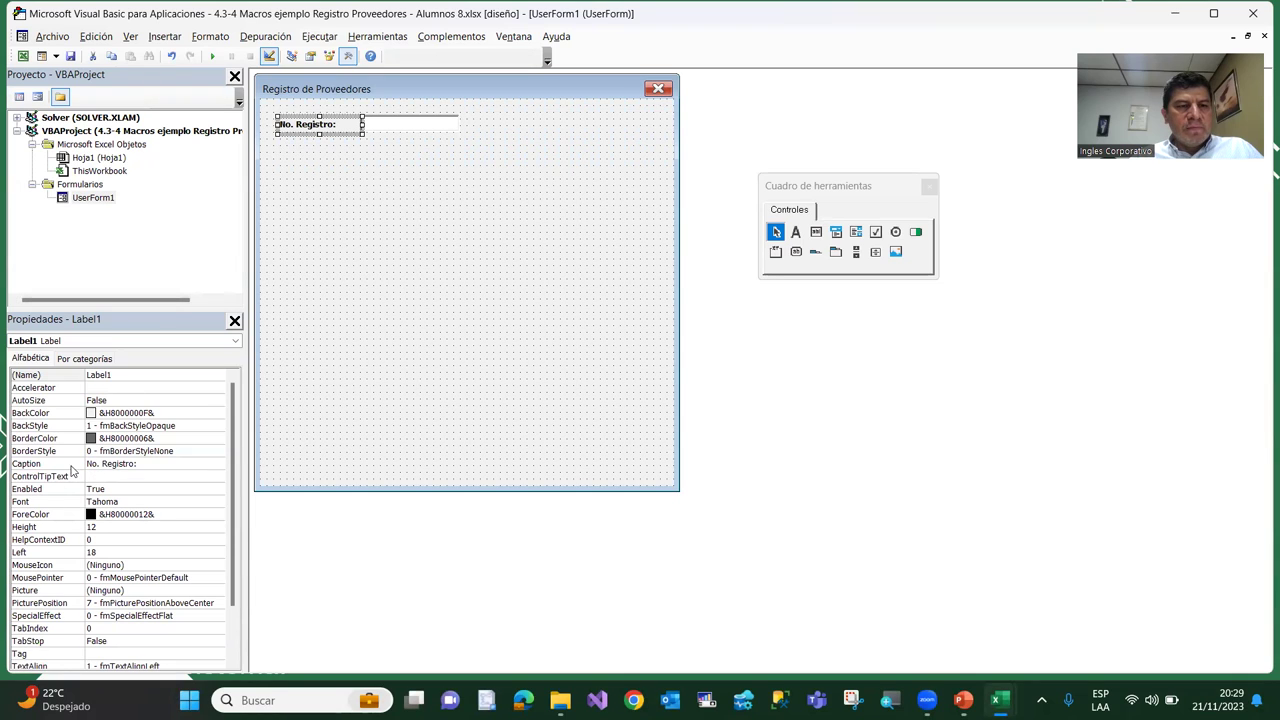
click(75, 465)
click(395, 131)
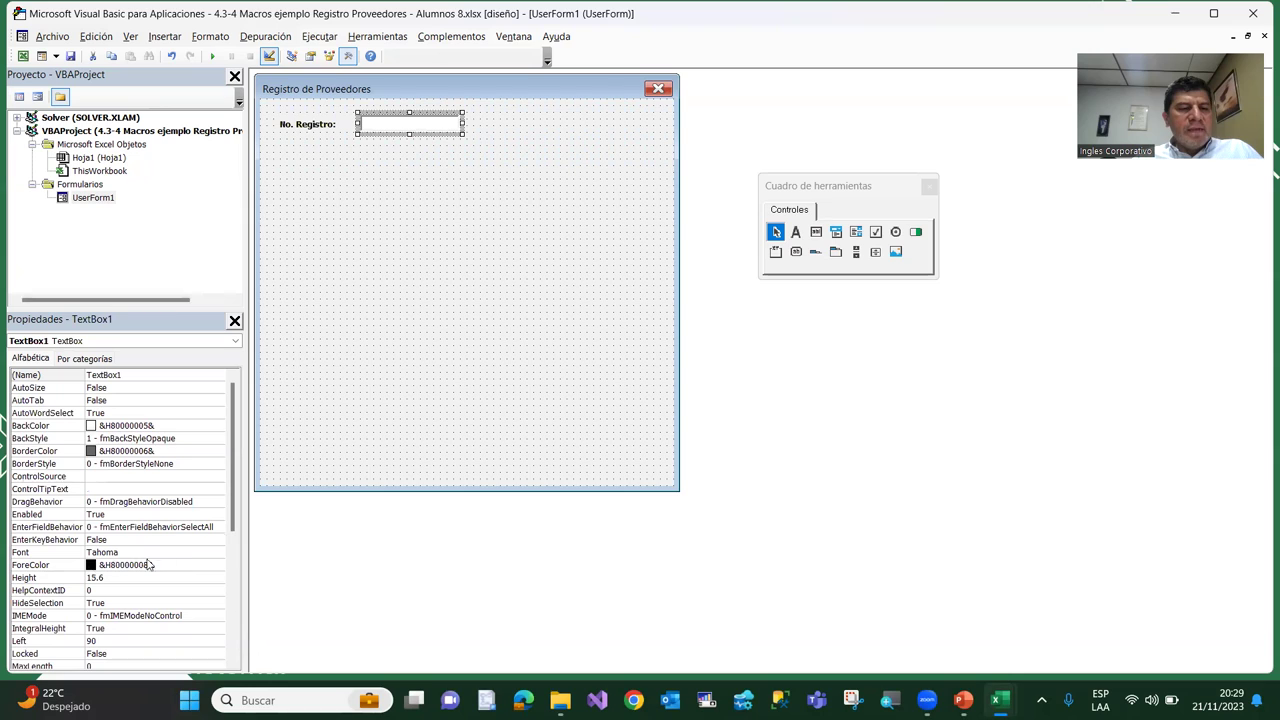
click(230, 447)
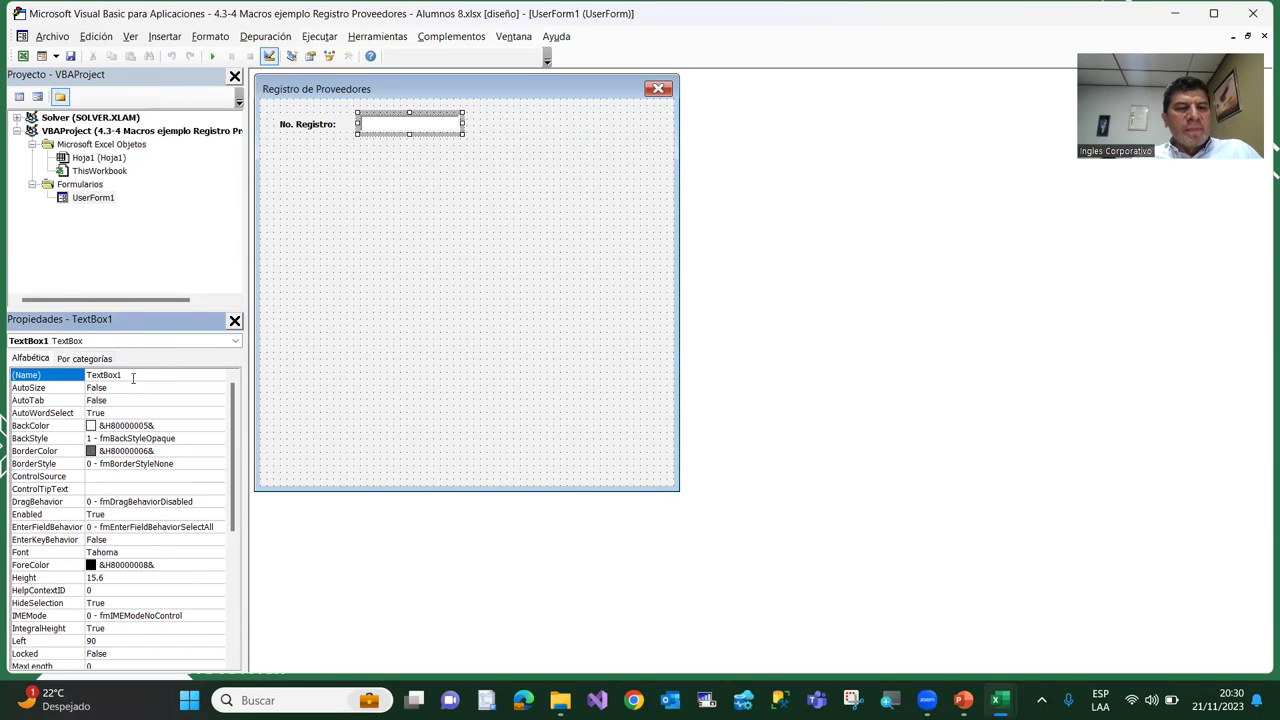
Set TextBox1's (Name) property to txtRegistro
click(137, 374)
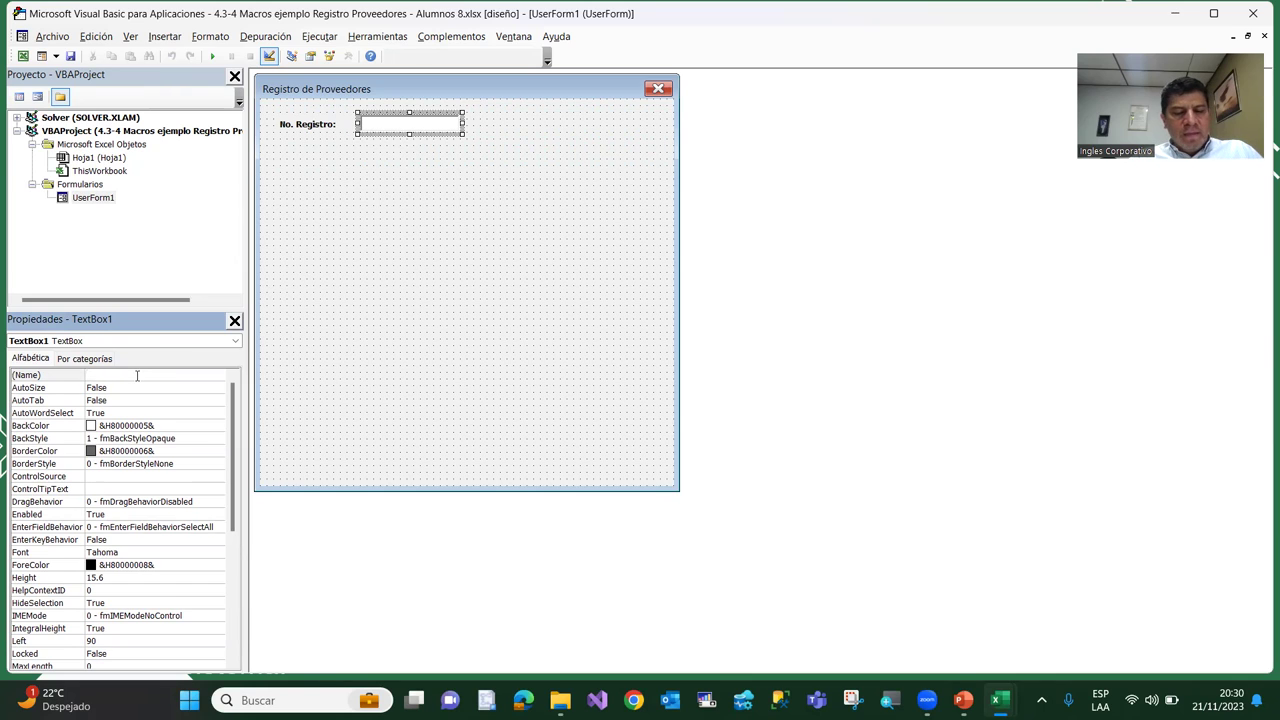
text(txt)
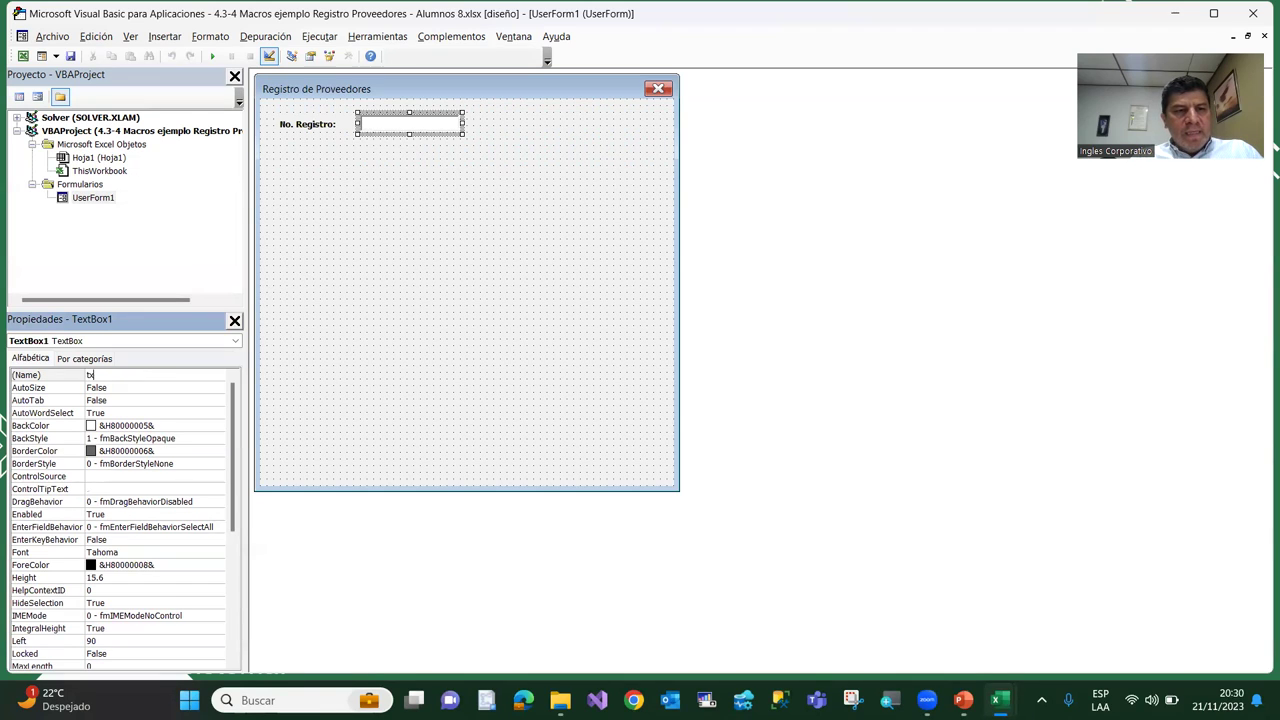
text(Registro)
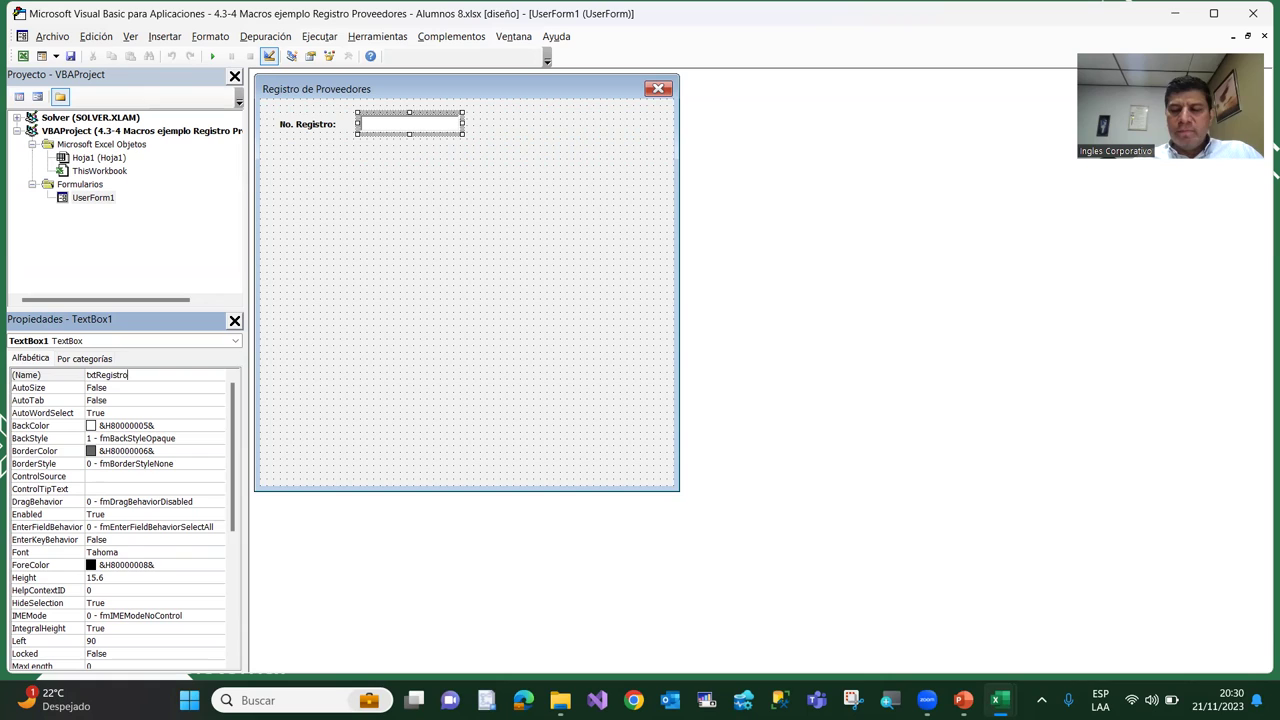
key(Return)
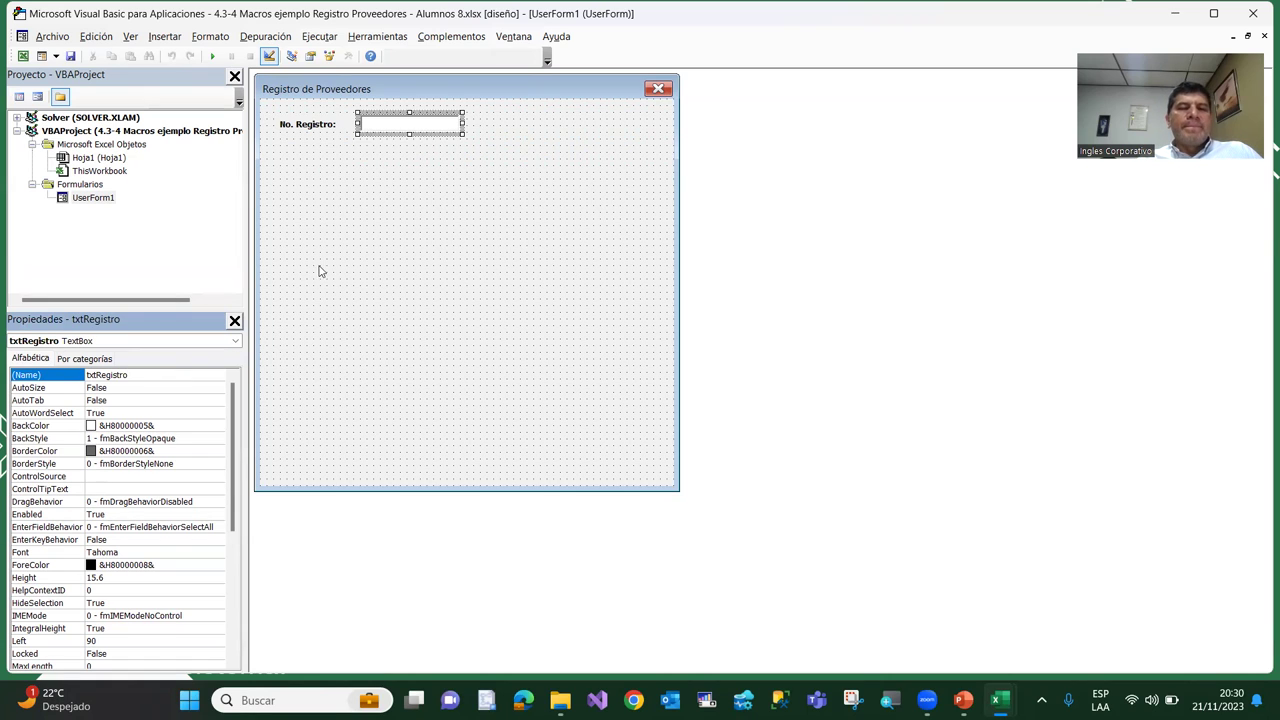
click(347, 179)
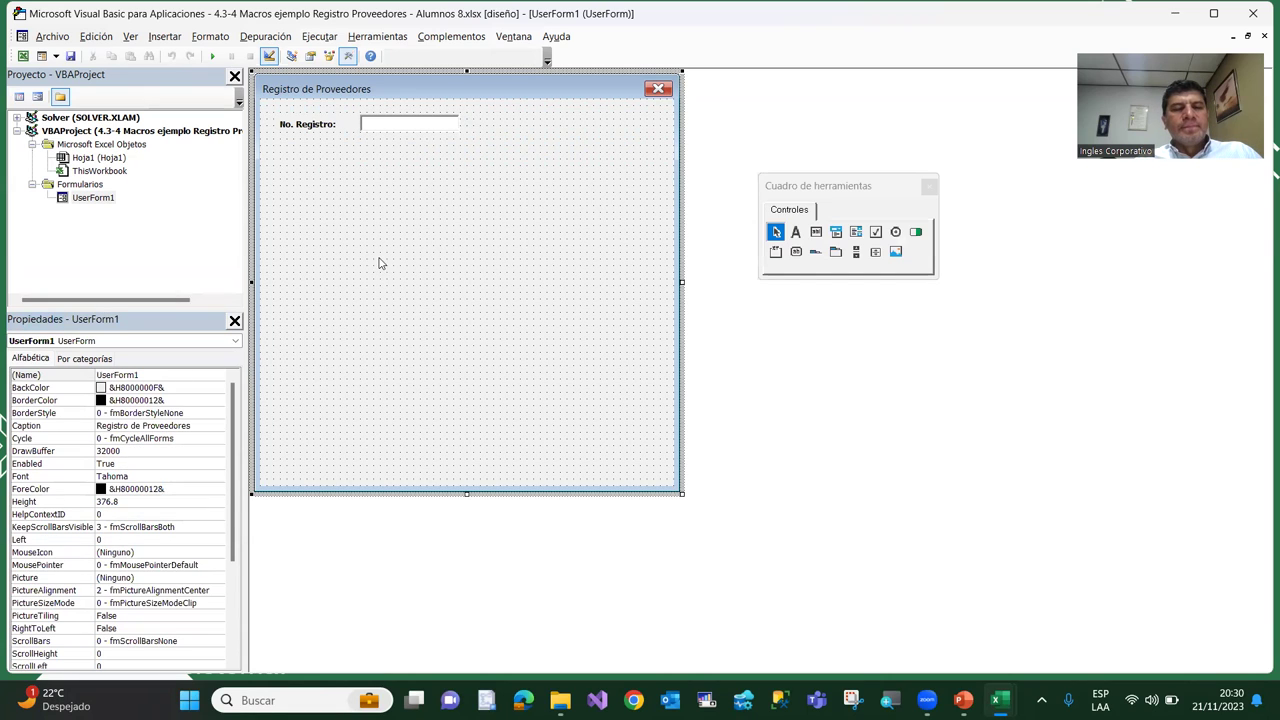
click(377, 128)
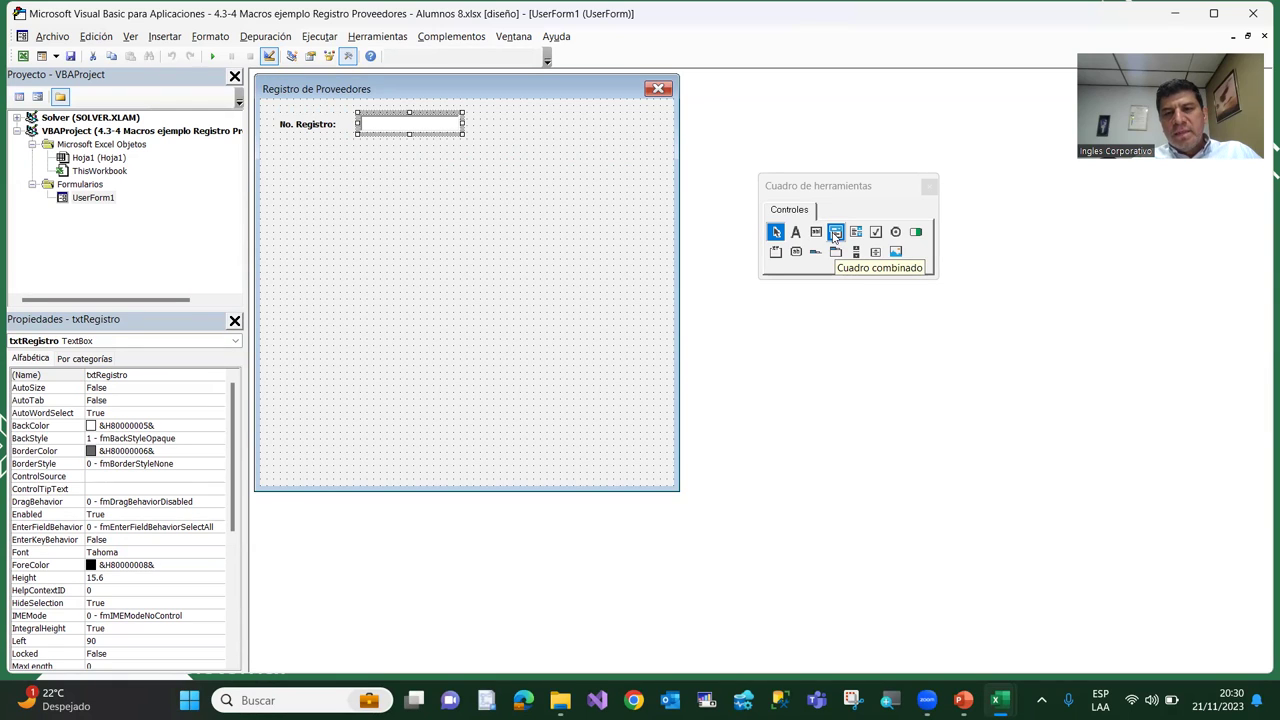
Draw a ComboBox from the Toolbox on the form below the txtRegistro field
click(835, 233)
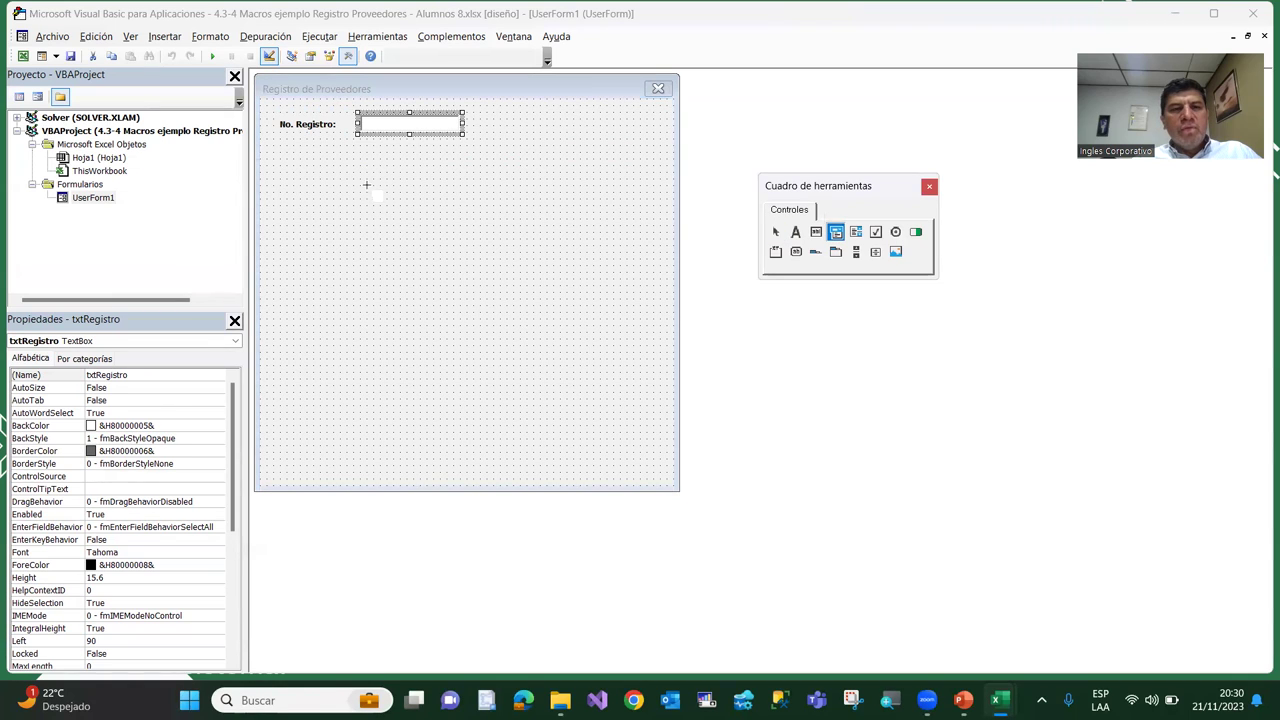
drag(358, 165, 488, 187)
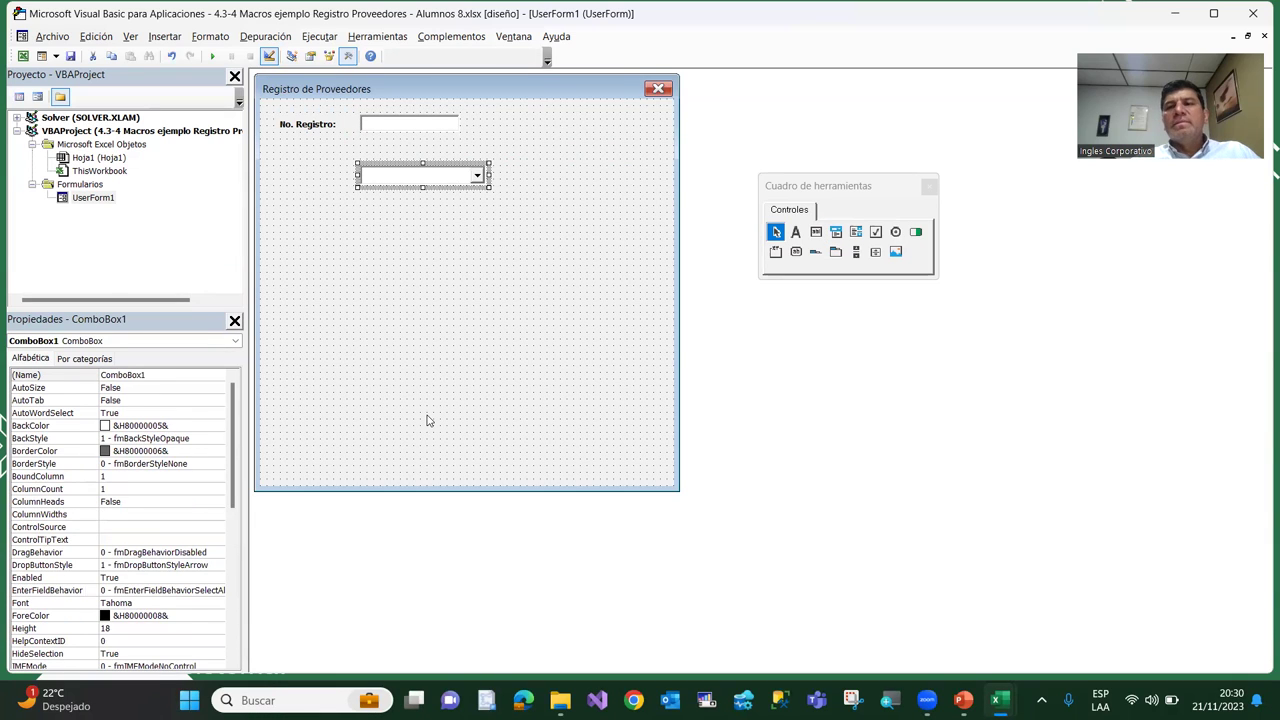
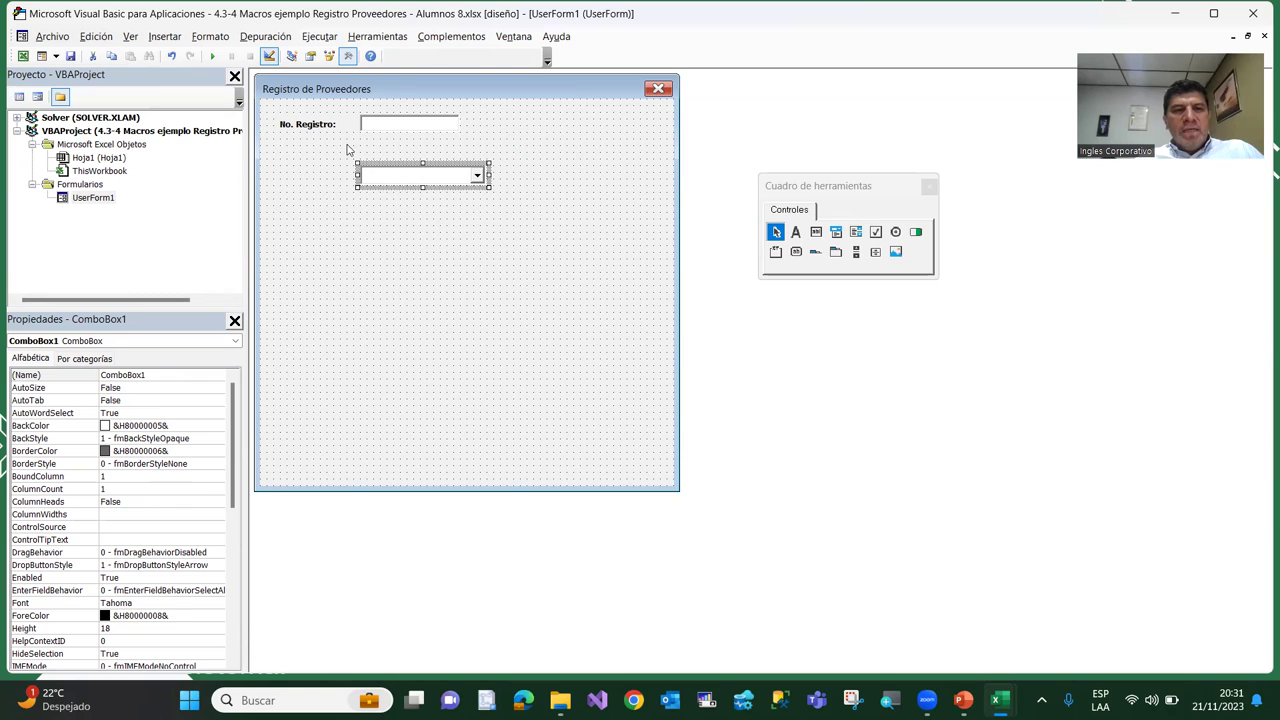
Inspect the form, its No. Registro: label and its combo box in the editor
click(396, 273)
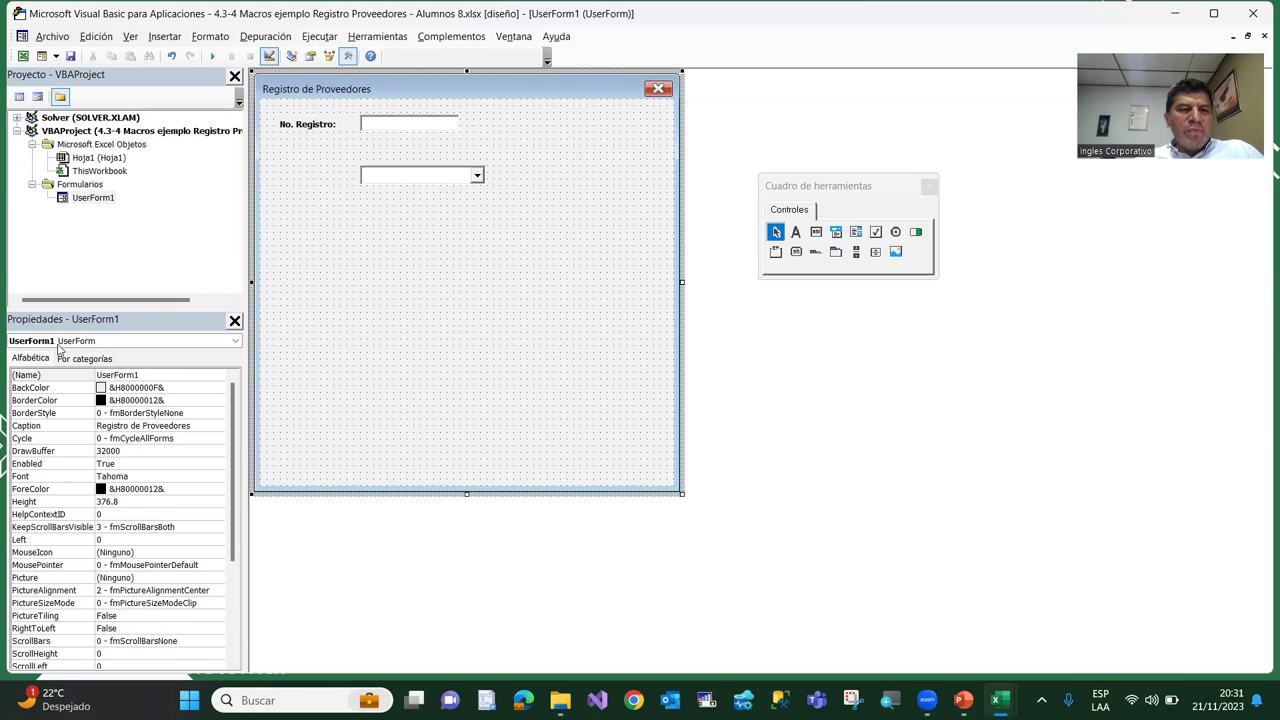
click(305, 130)
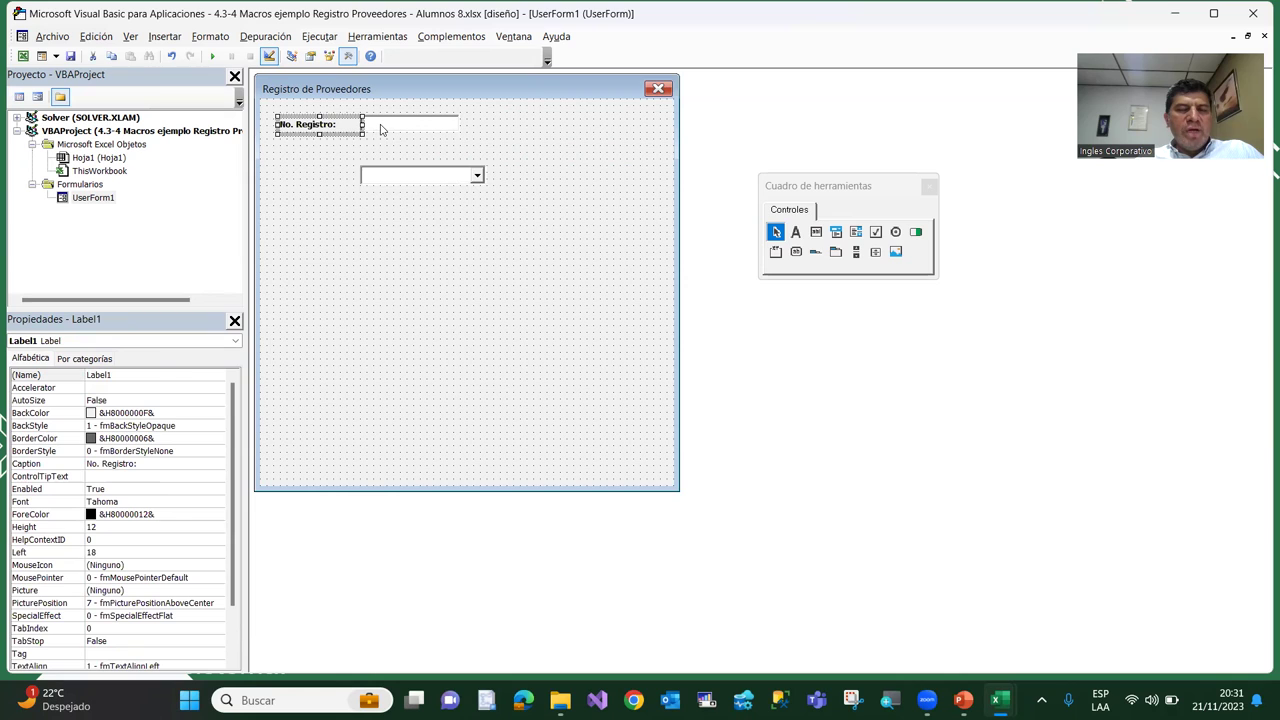
click(400, 288)
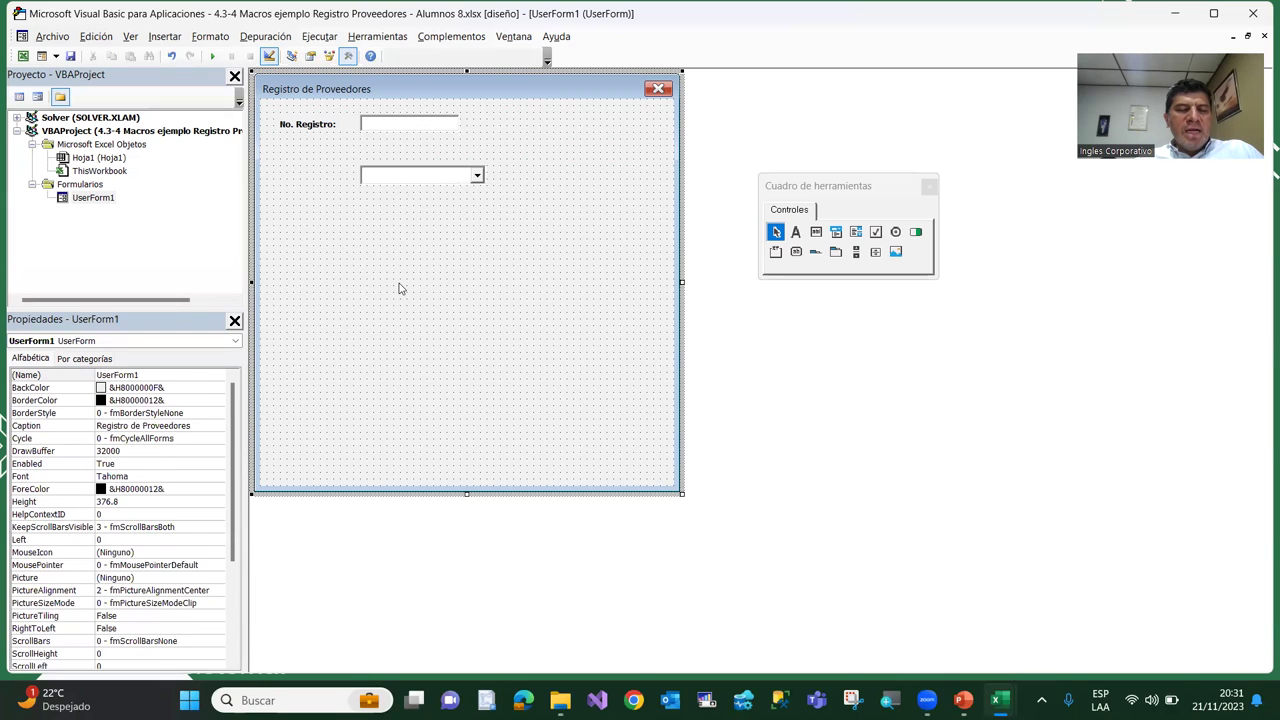
click(401, 182)
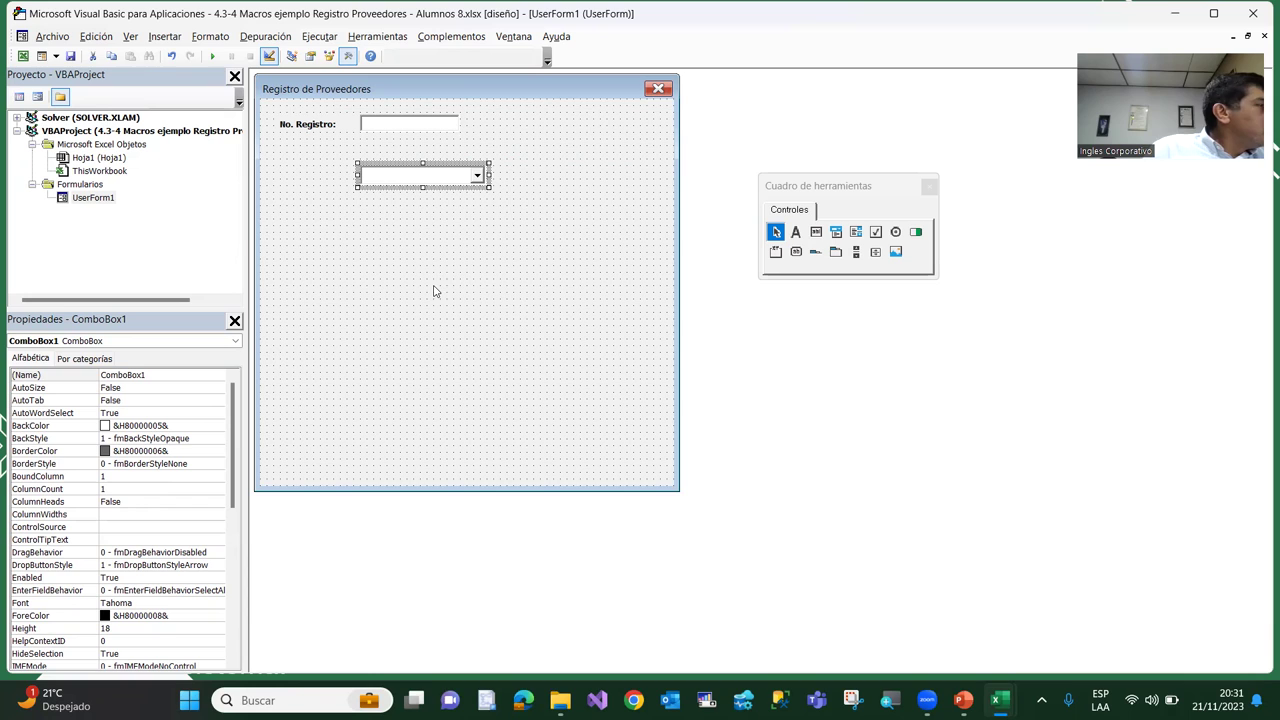
click(438, 341)
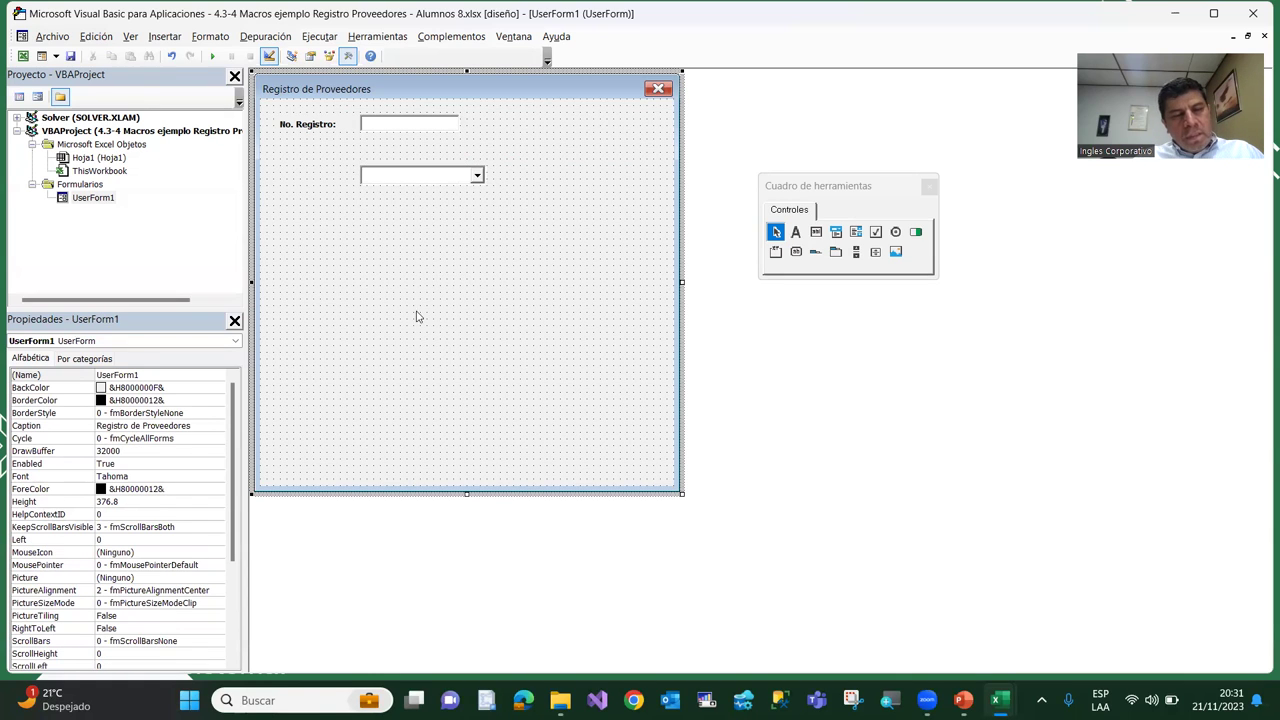
Back in Excel, step through cells A4 to E4, from No to Producto/Servicio
click(22, 58)
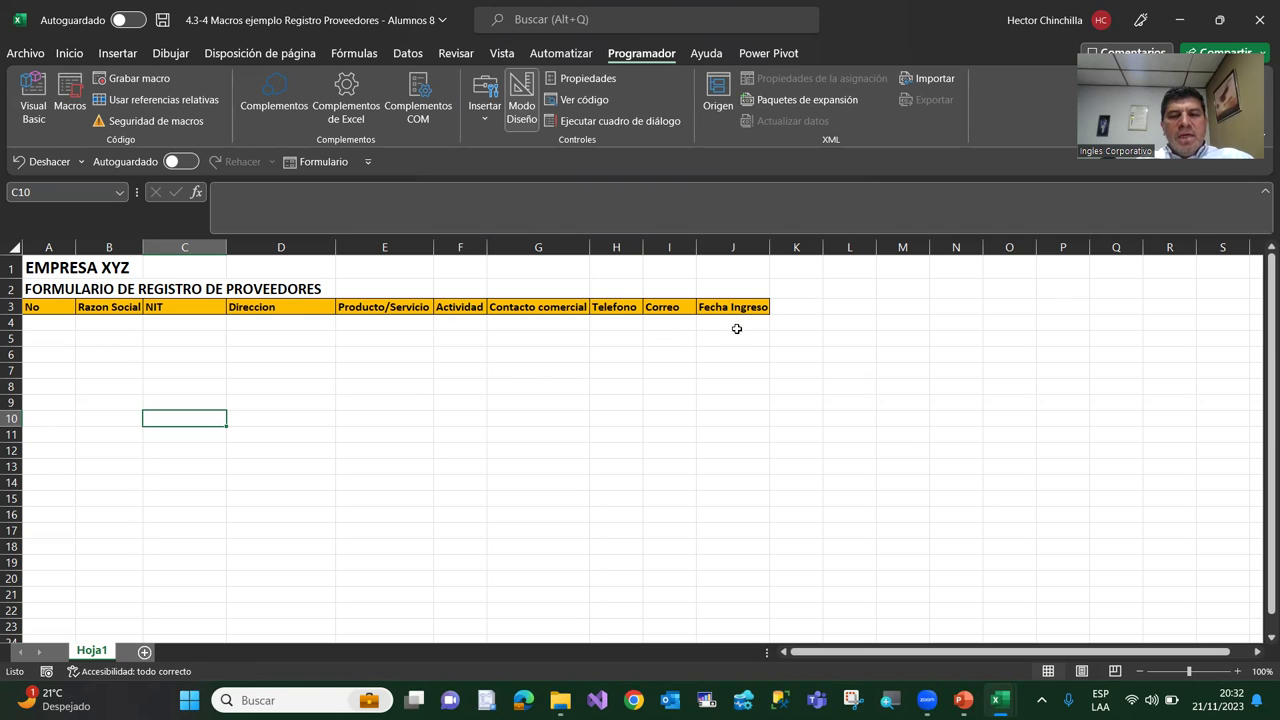
click(41, 324)
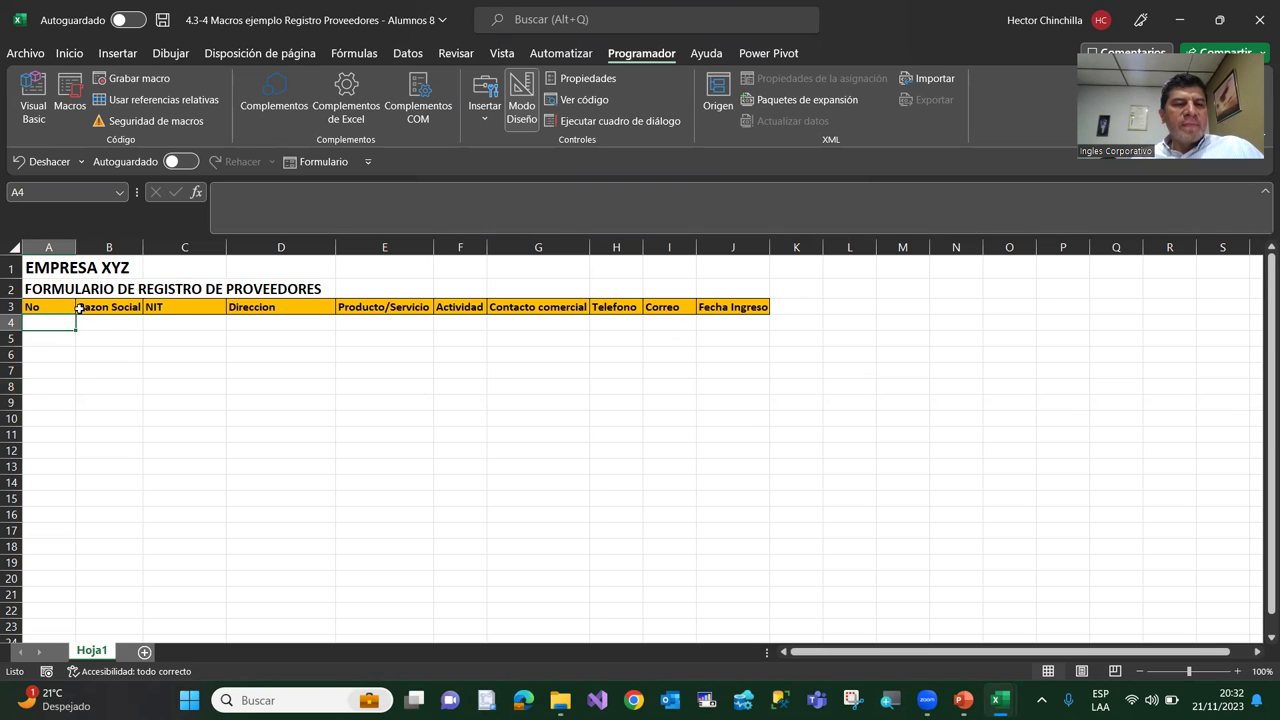
click(109, 318)
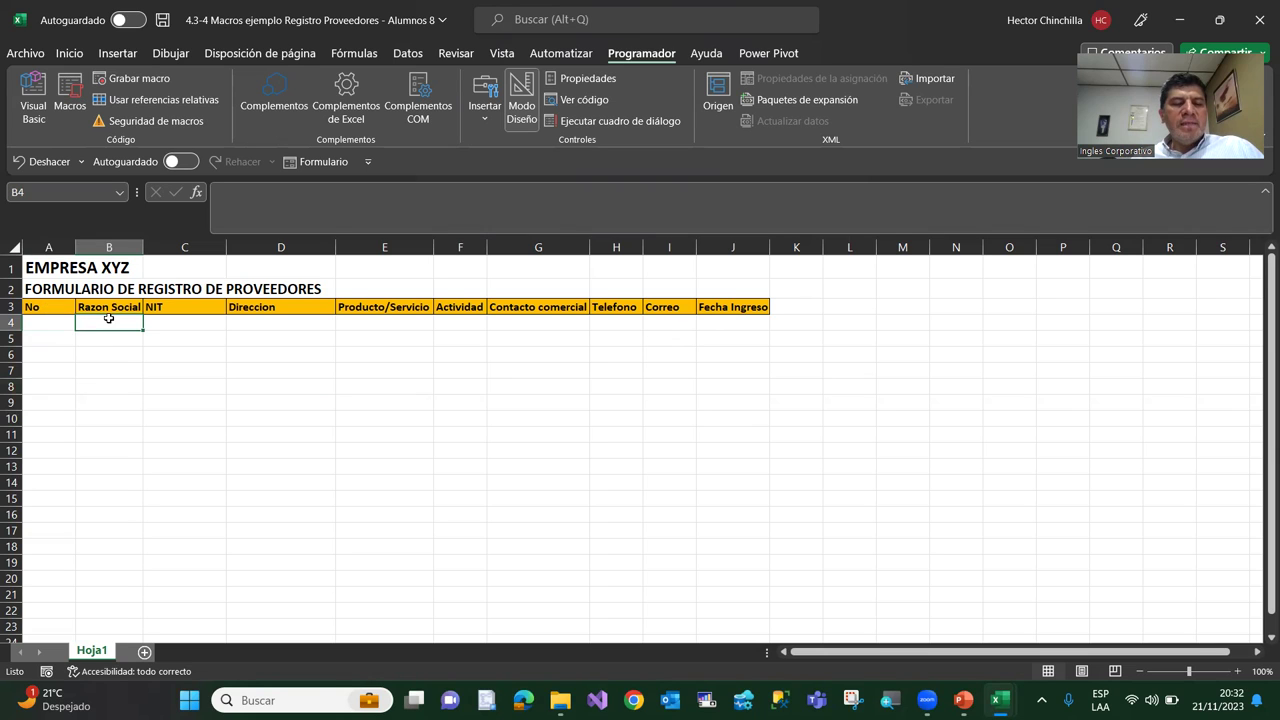
click(176, 323)
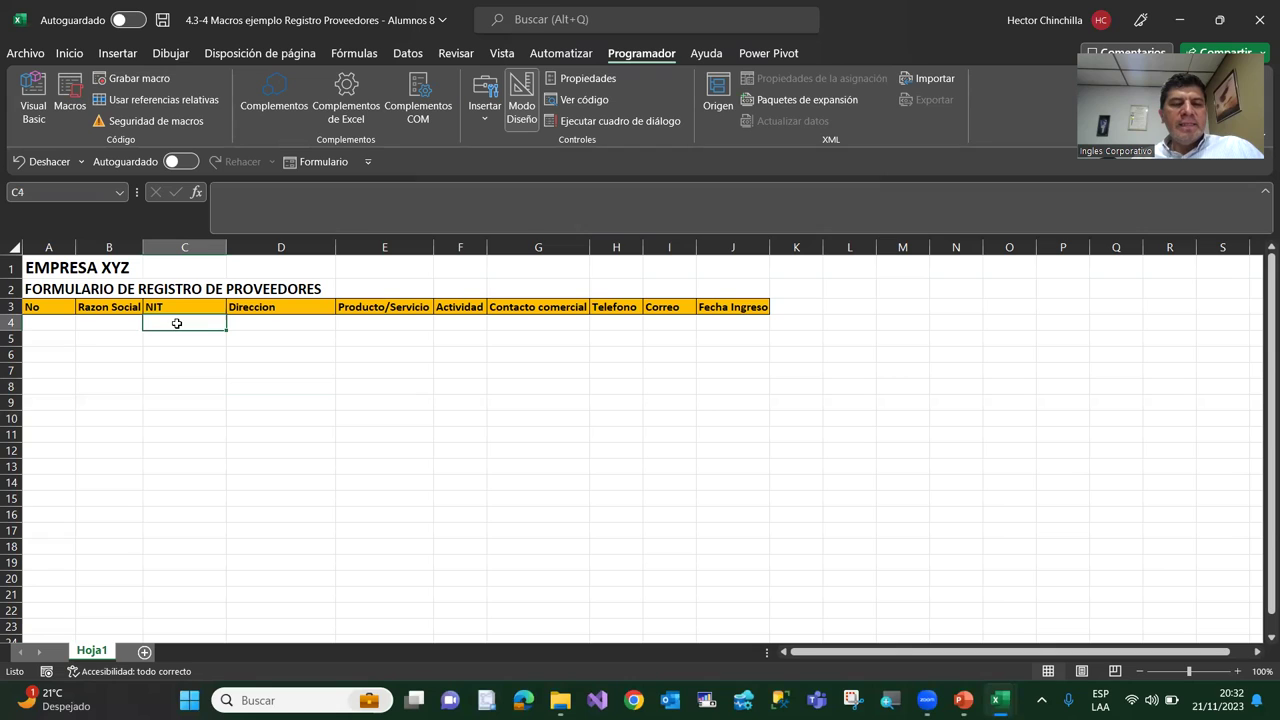
click(276, 322)
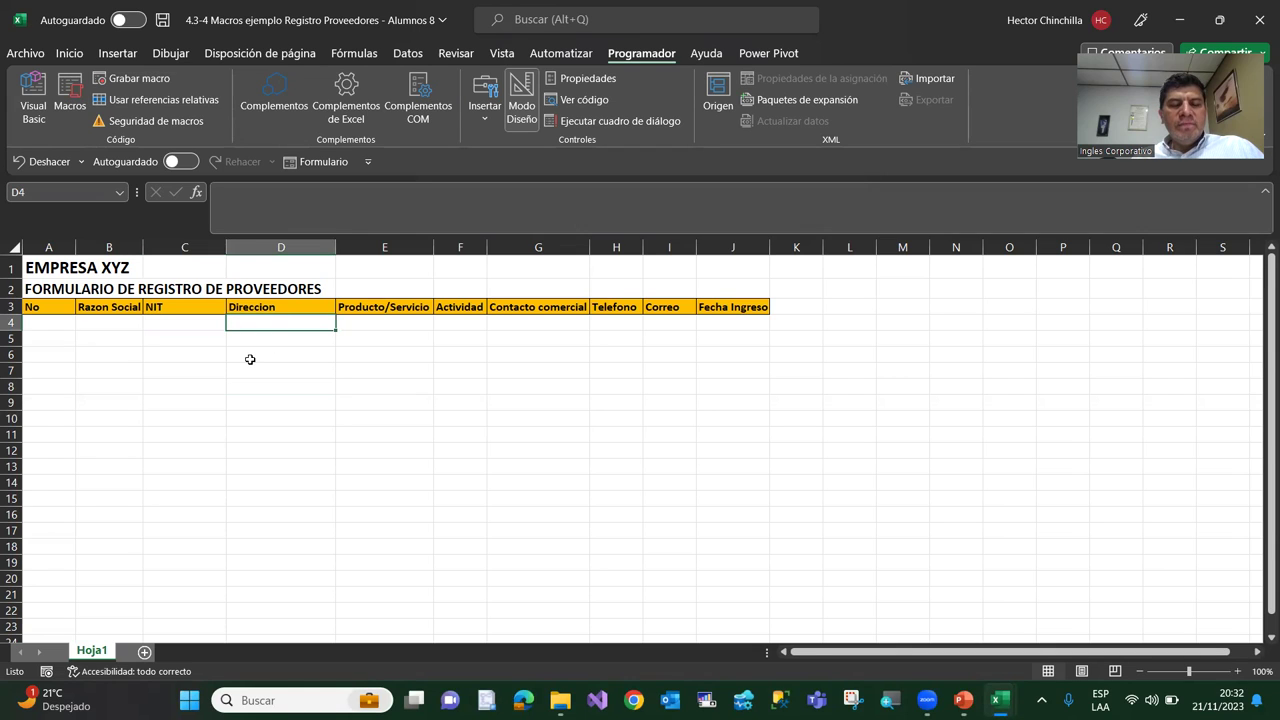
click(375, 323)
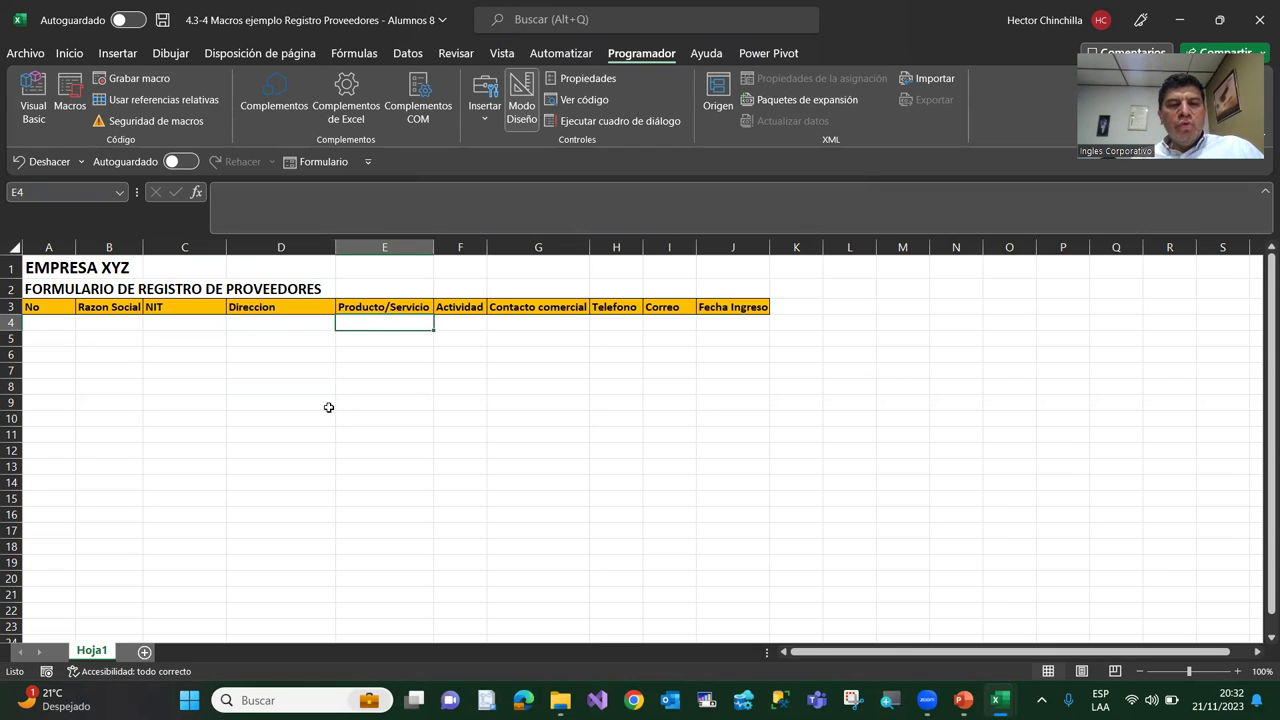
Continue through F4 to J4 up to Fecha Ingreso, zoom to 110%, and return to A4
click(451, 326)
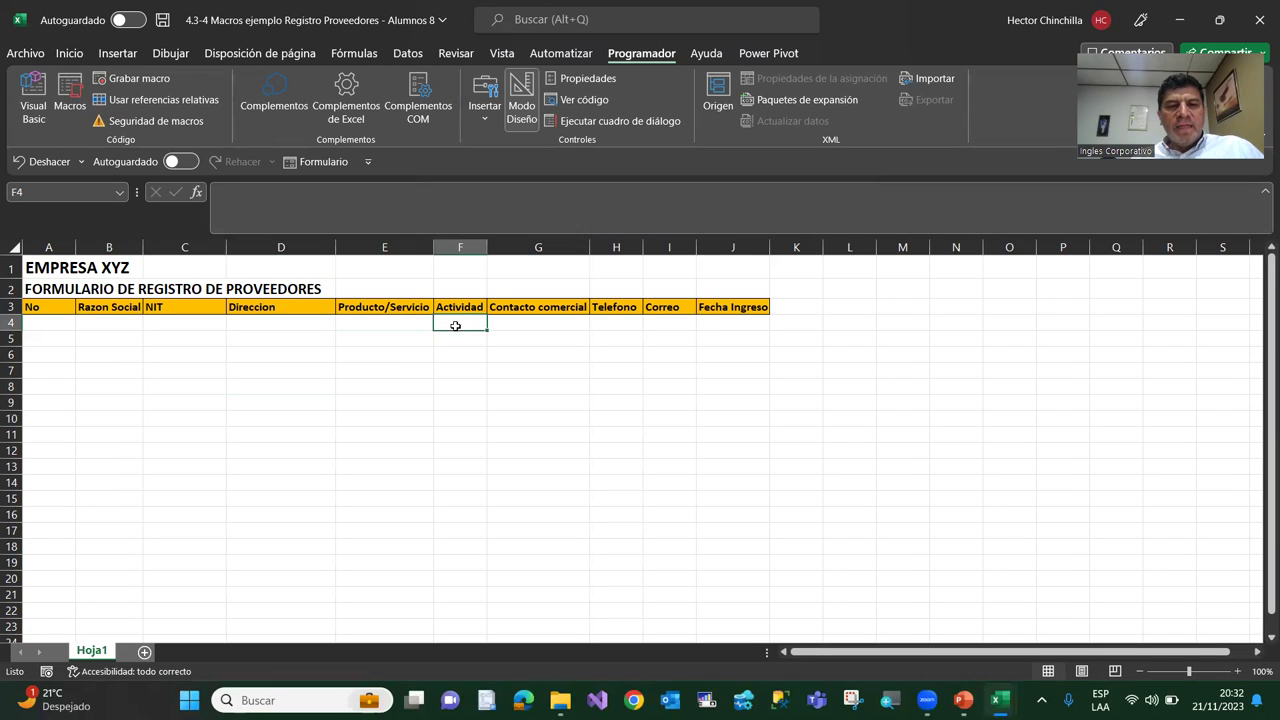
click(533, 325)
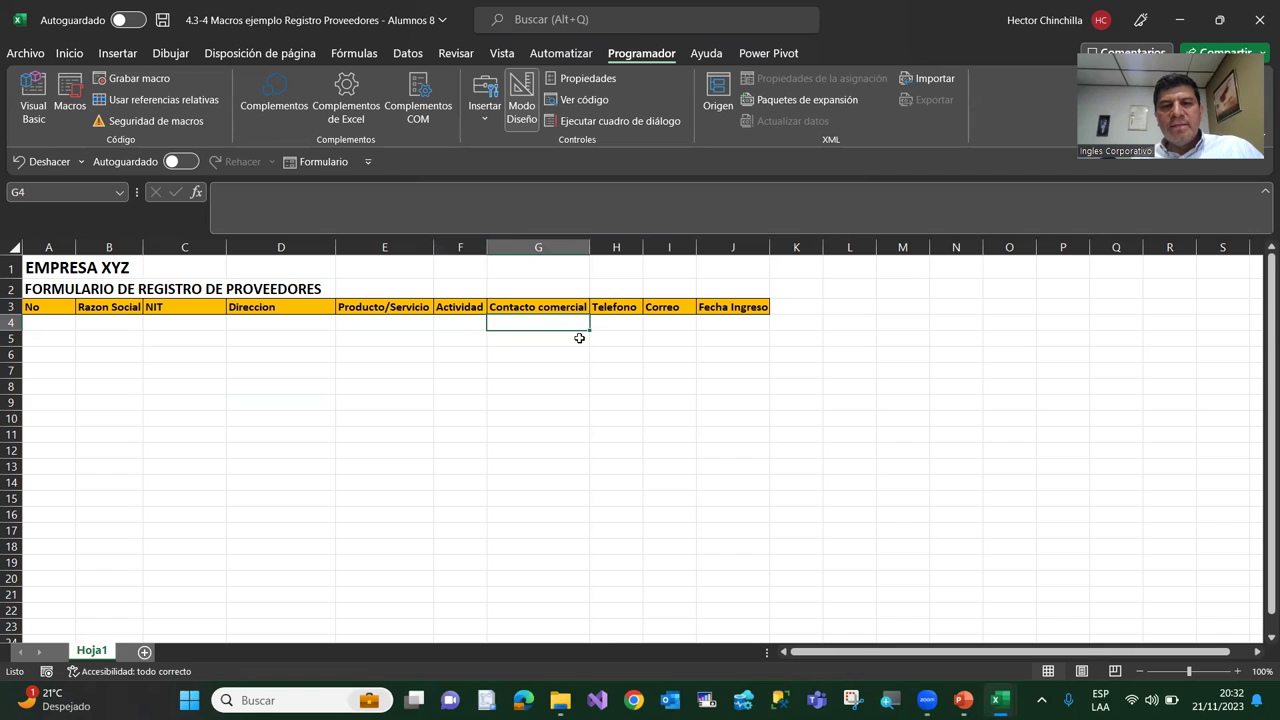
click(615, 325)
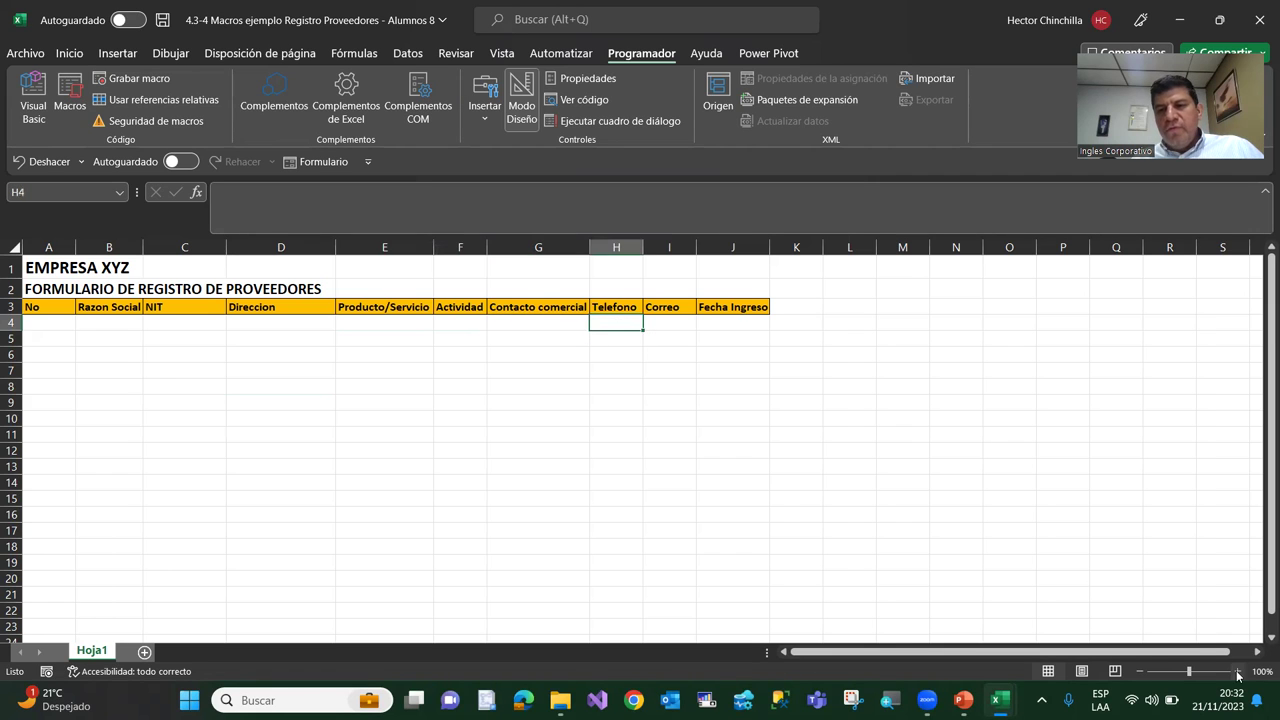
click(1238, 672)
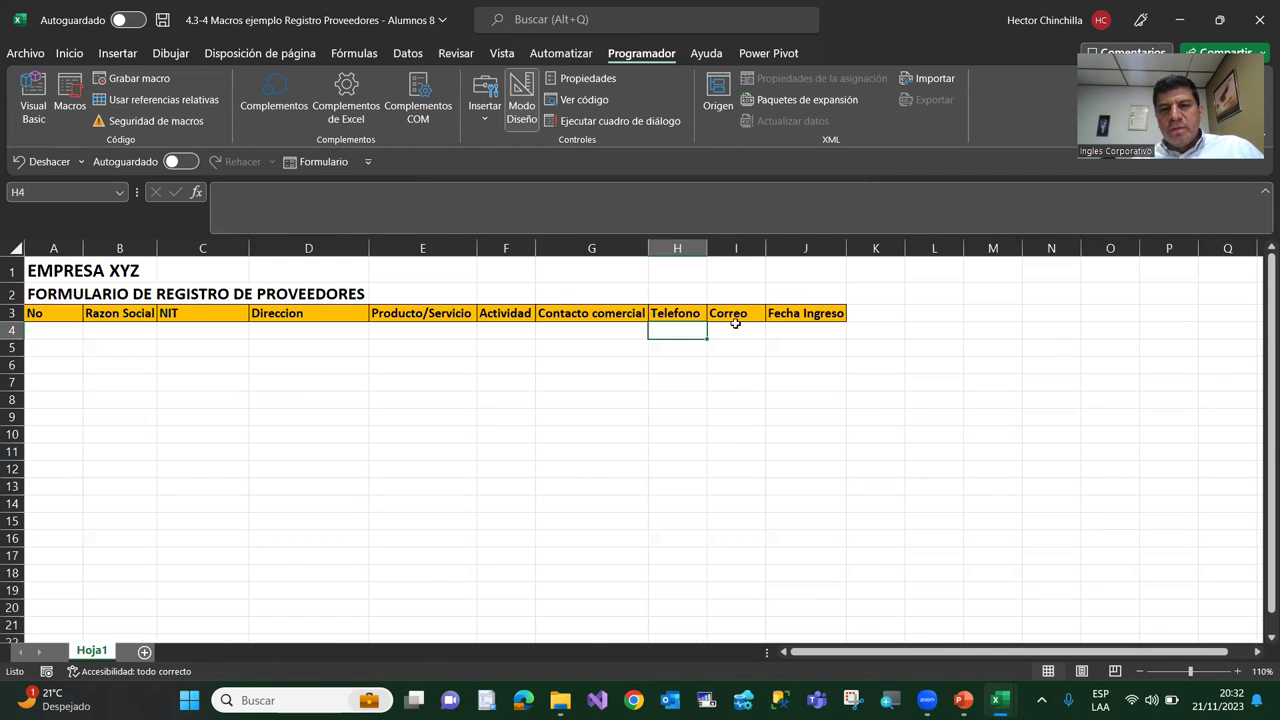
click(737, 328)
click(790, 331)
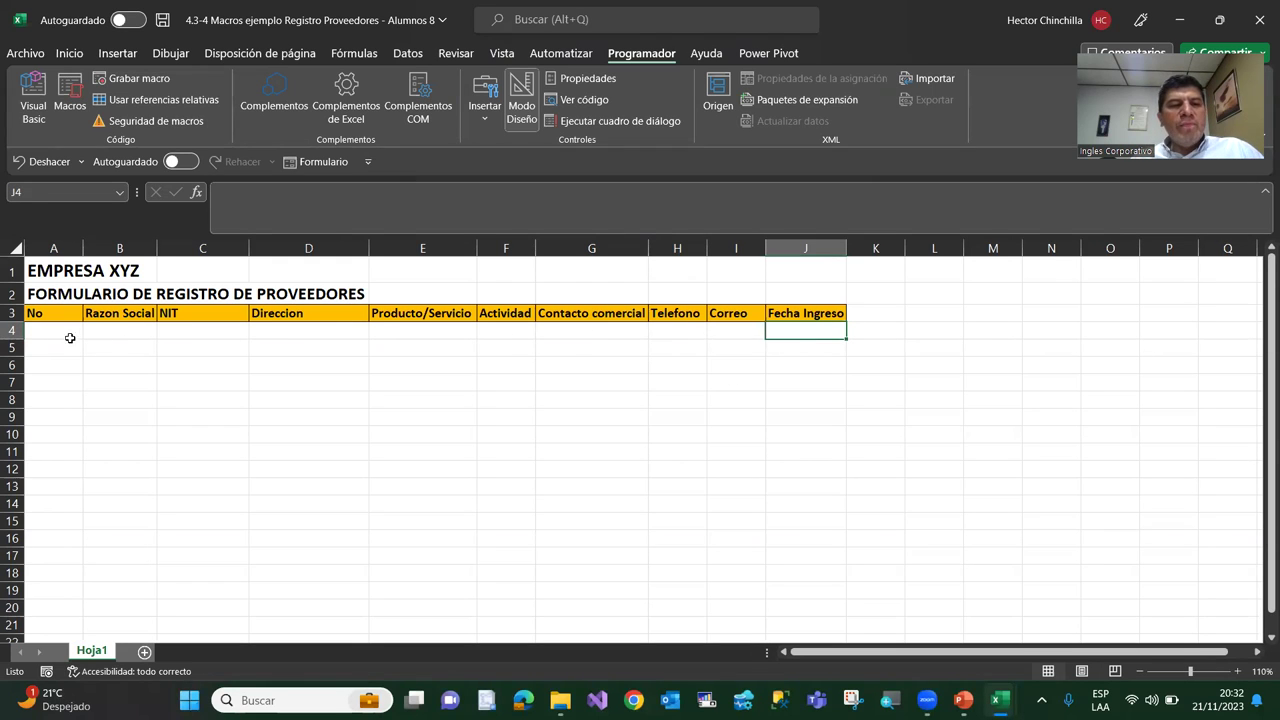
click(38, 337)
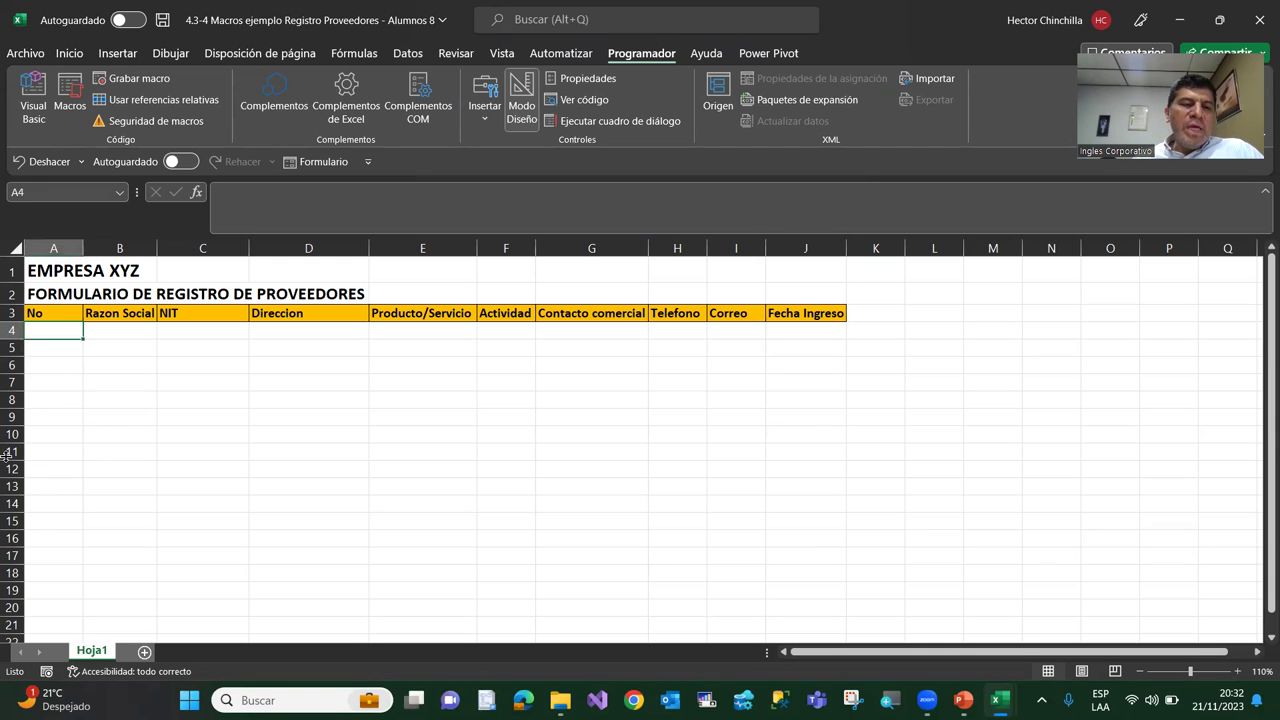
Move back and forth along row 4 and below A4 with the arrow keys
key(Right)
key(Left)
key(Right)
key(Right)
key(Right)
key(Right)
key(Right)
key(Right)
key(Right)
key(Right)
key(Right)
key(Left)
key(Left)
key(Left)
key(Left)
key(Left)
key(Left)
key(Left)
key(Left)
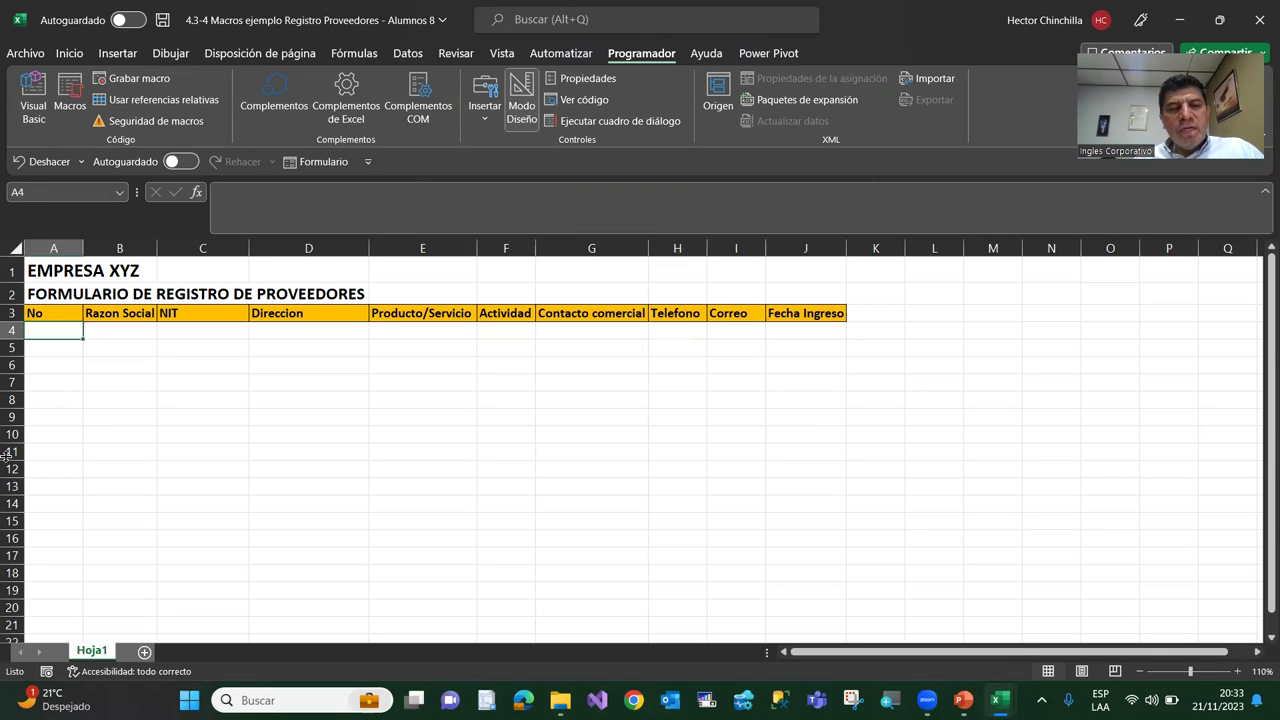
key(Down)
key(Up)
key(Down)
key(Up)
Step down column A back to A4 and reopen the Visual Basic editor
key(Down)
key(Down)
key(Down)
key(Up)
key(Up)
key(Up)
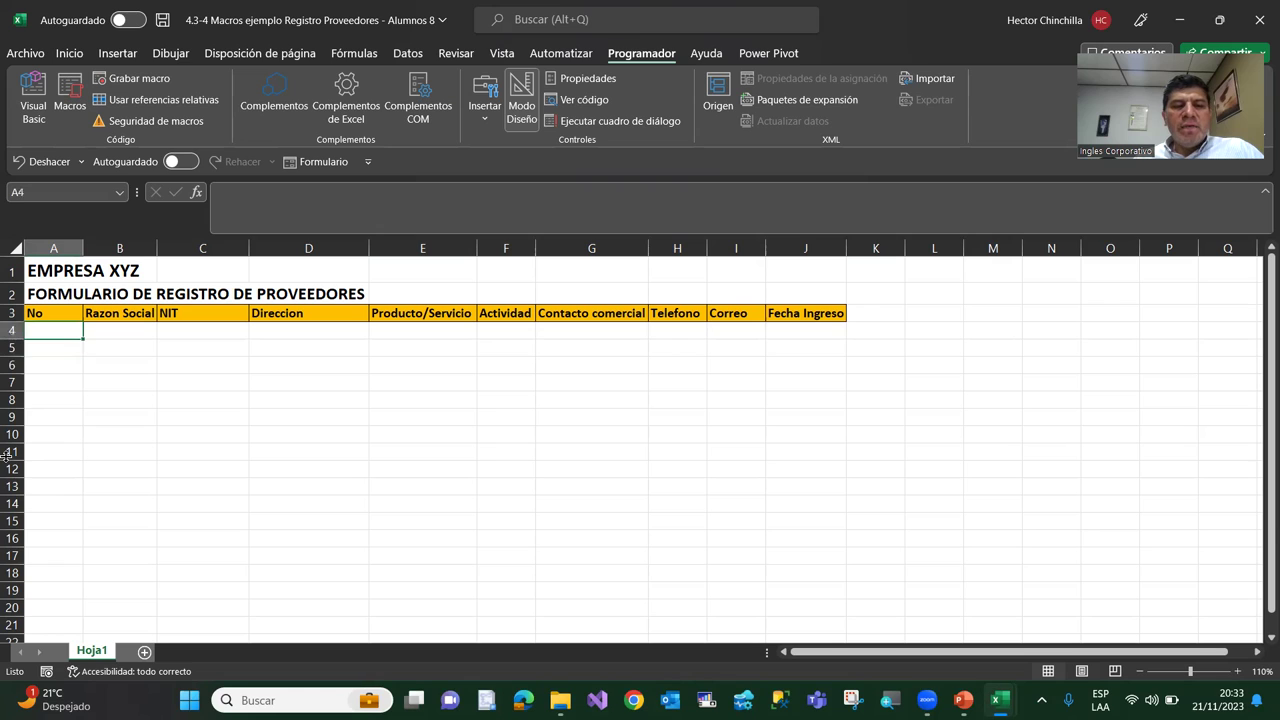
key(Down)
key(Up)
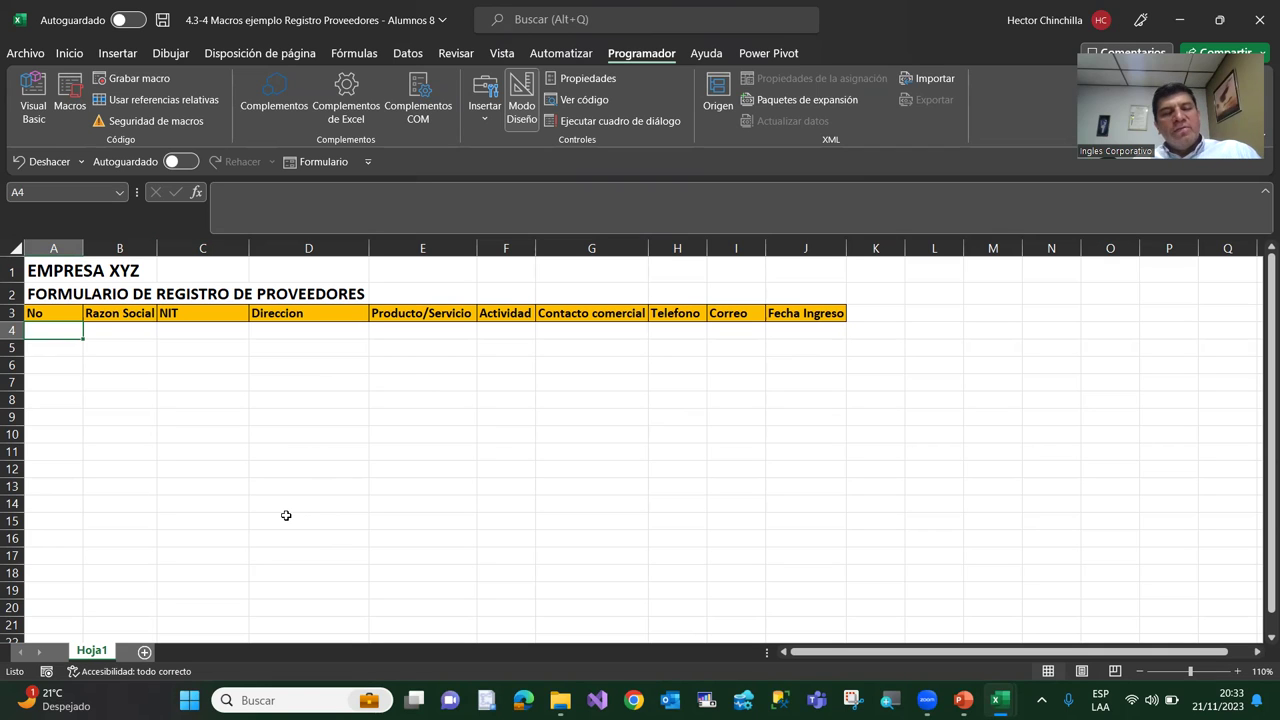
click(31, 119)
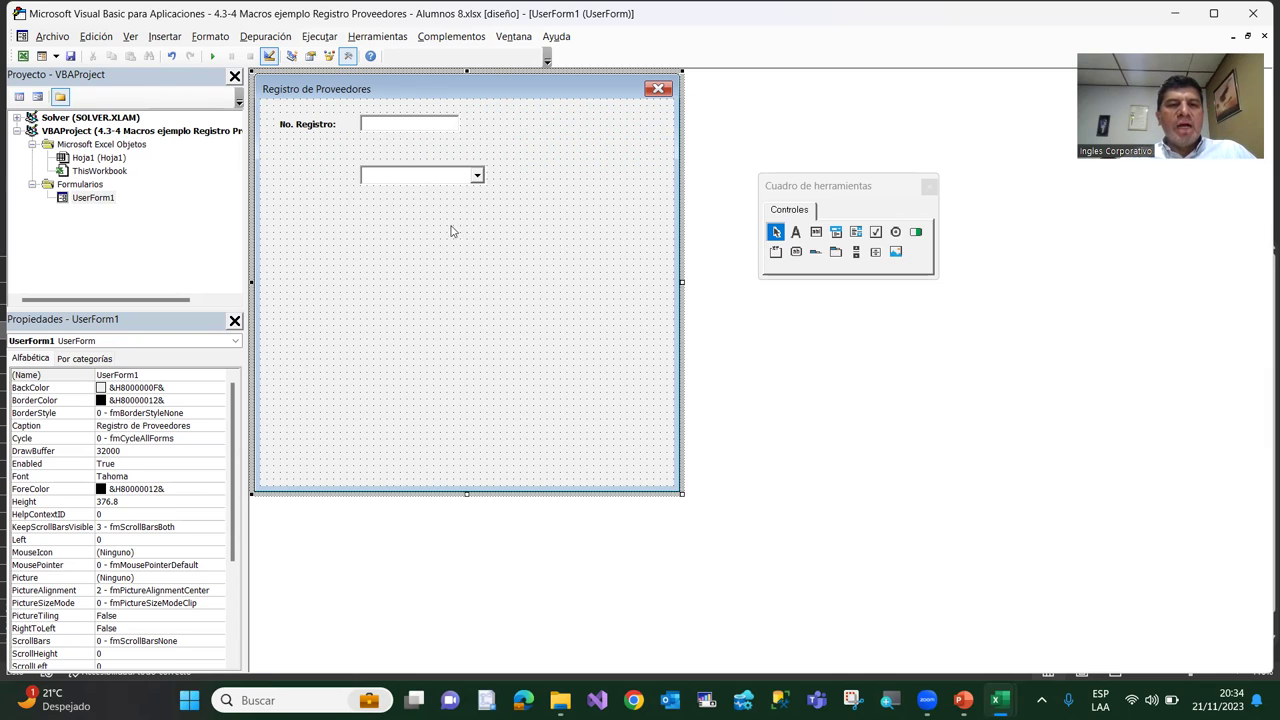
Nudge ComboBox1 on the form, then delete it, leaving the No. Registro label and text box
click(406, 183)
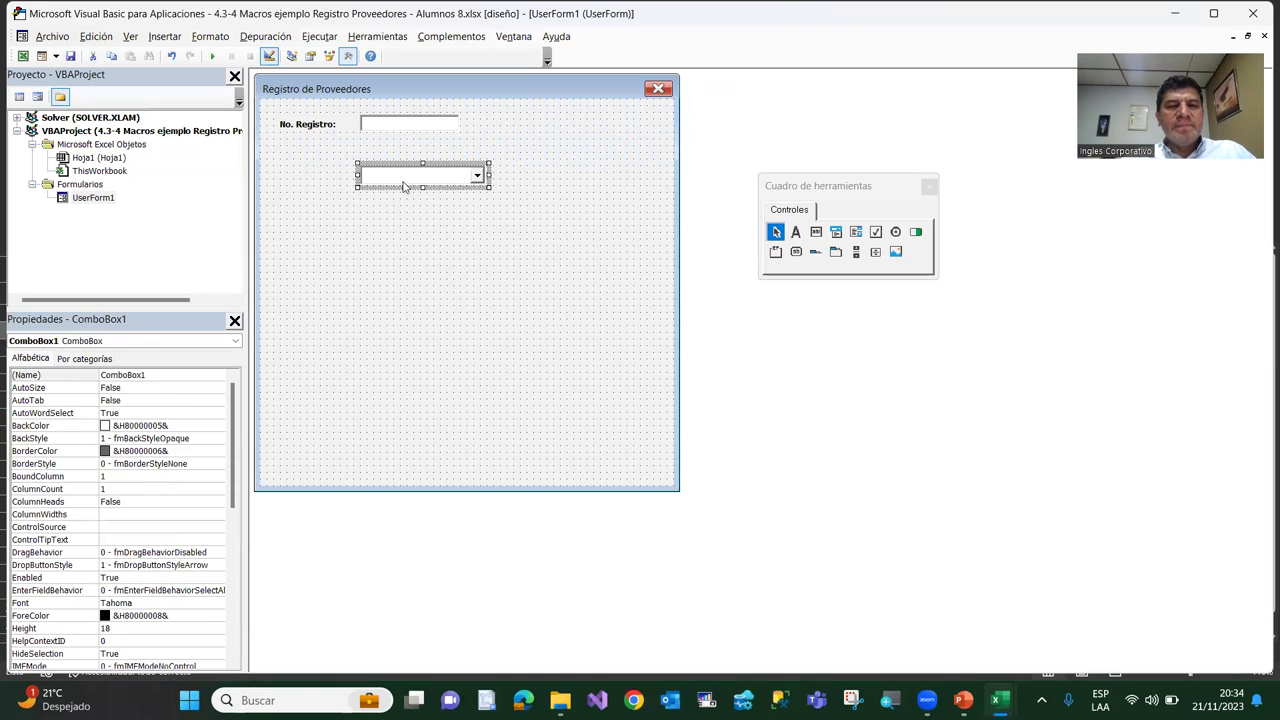
drag(408, 207, 408, 208)
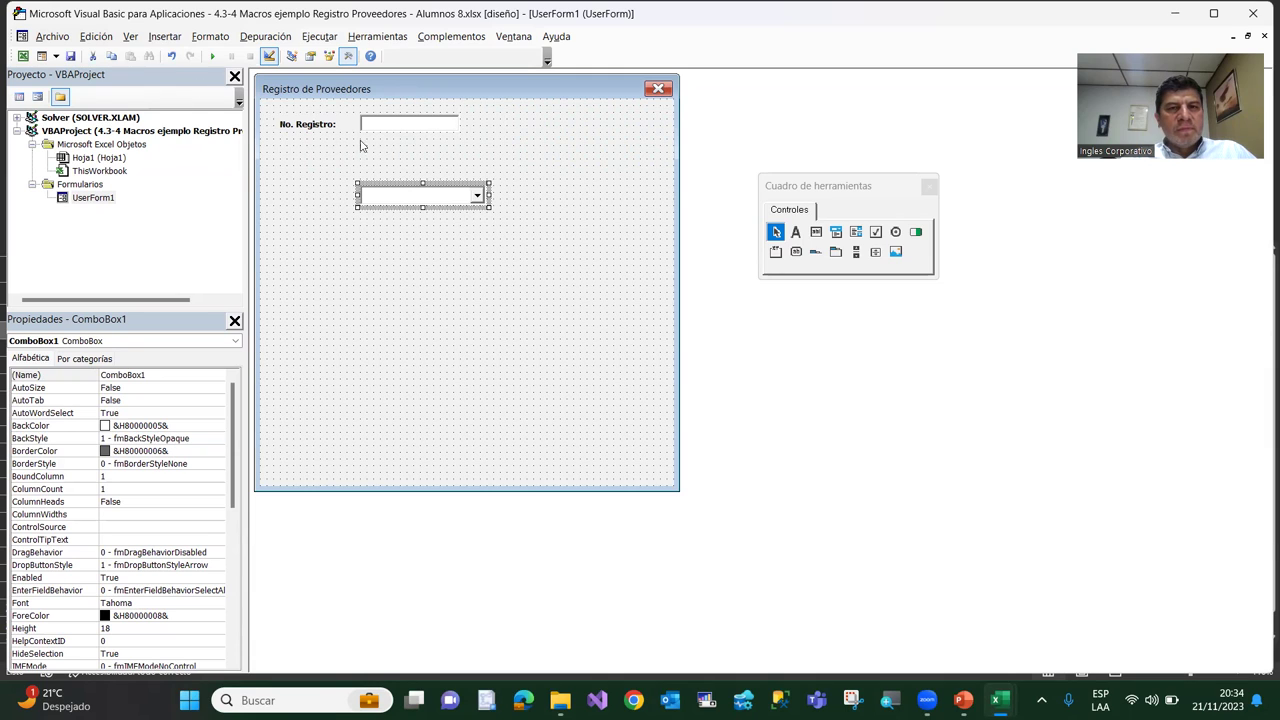
click(393, 265)
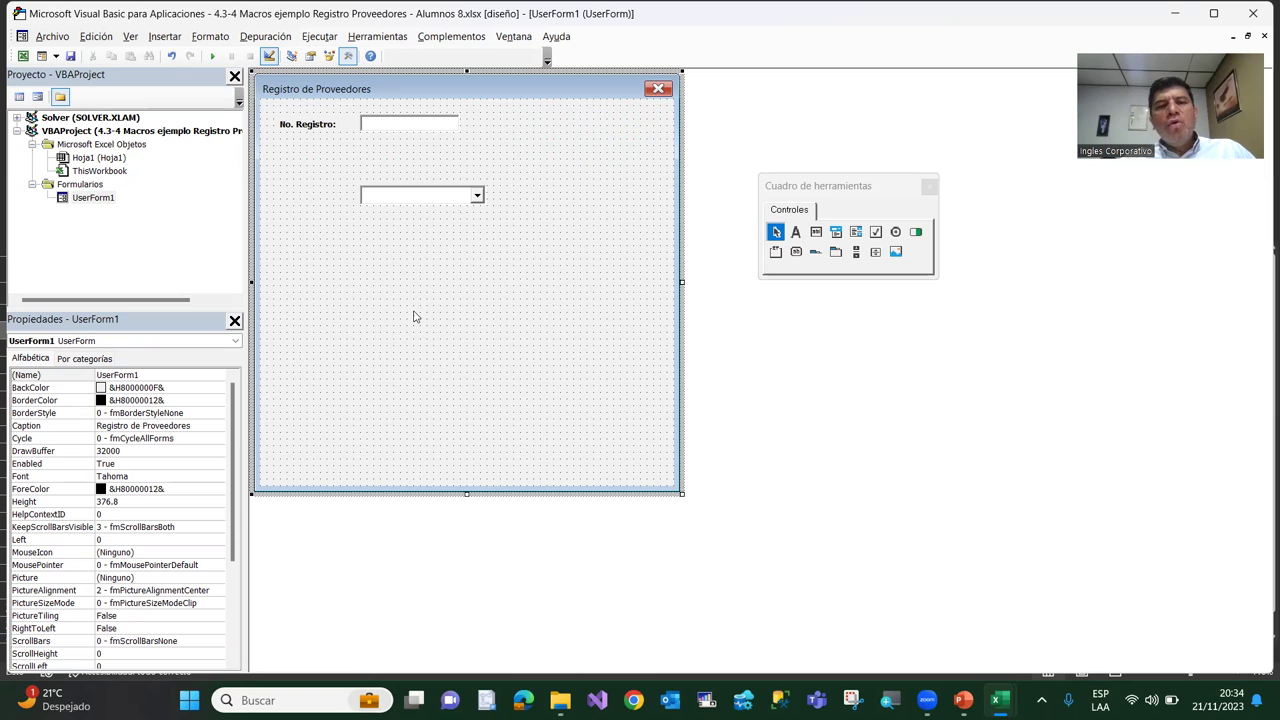
click(420, 130)
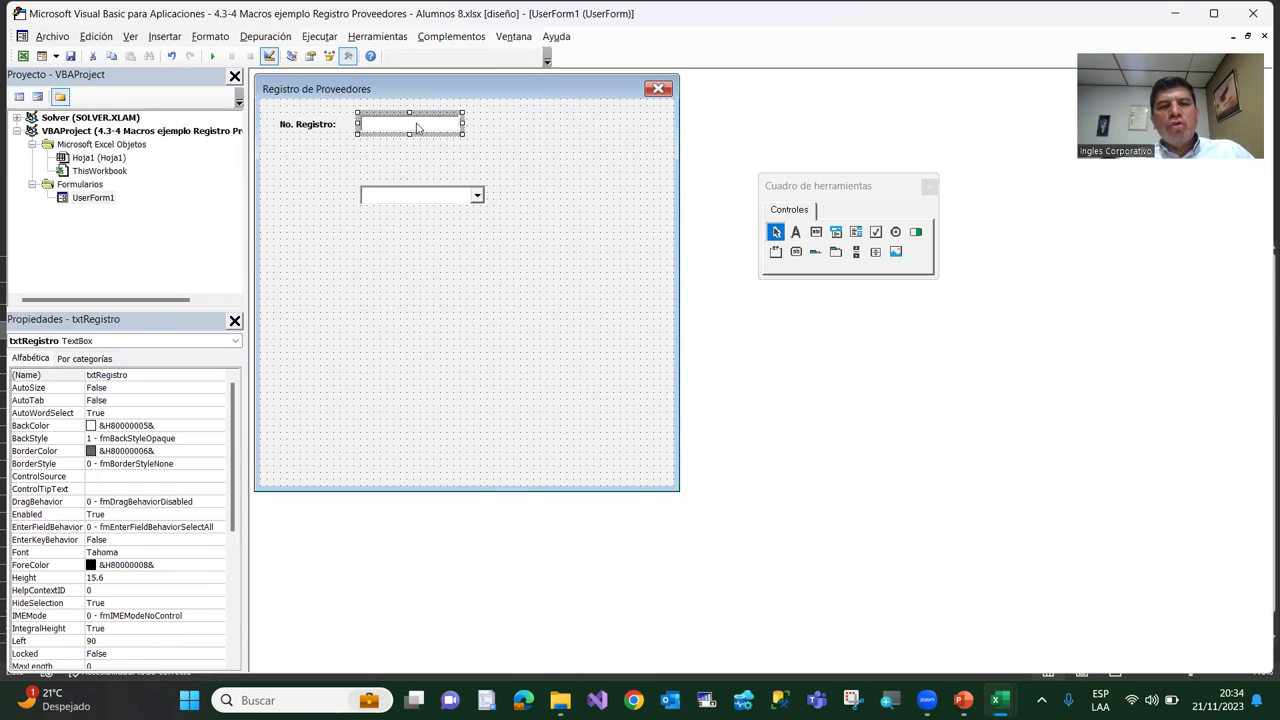
click(318, 130)
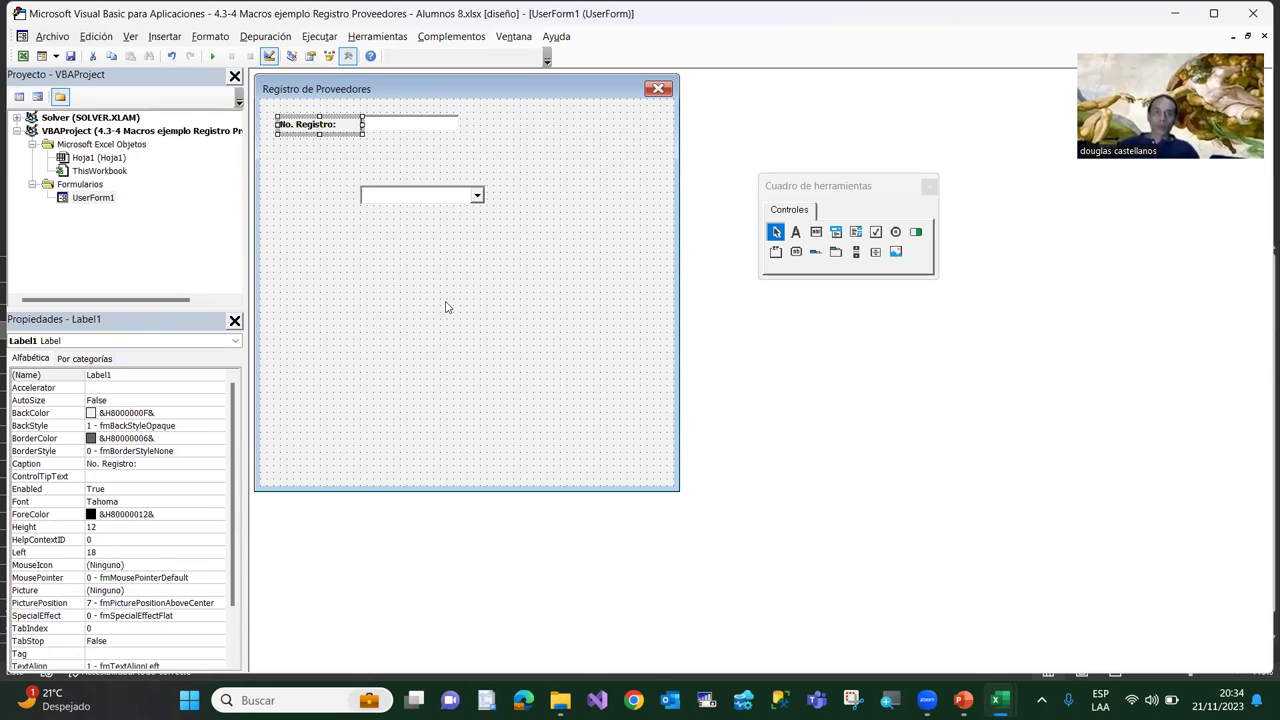
click(410, 198)
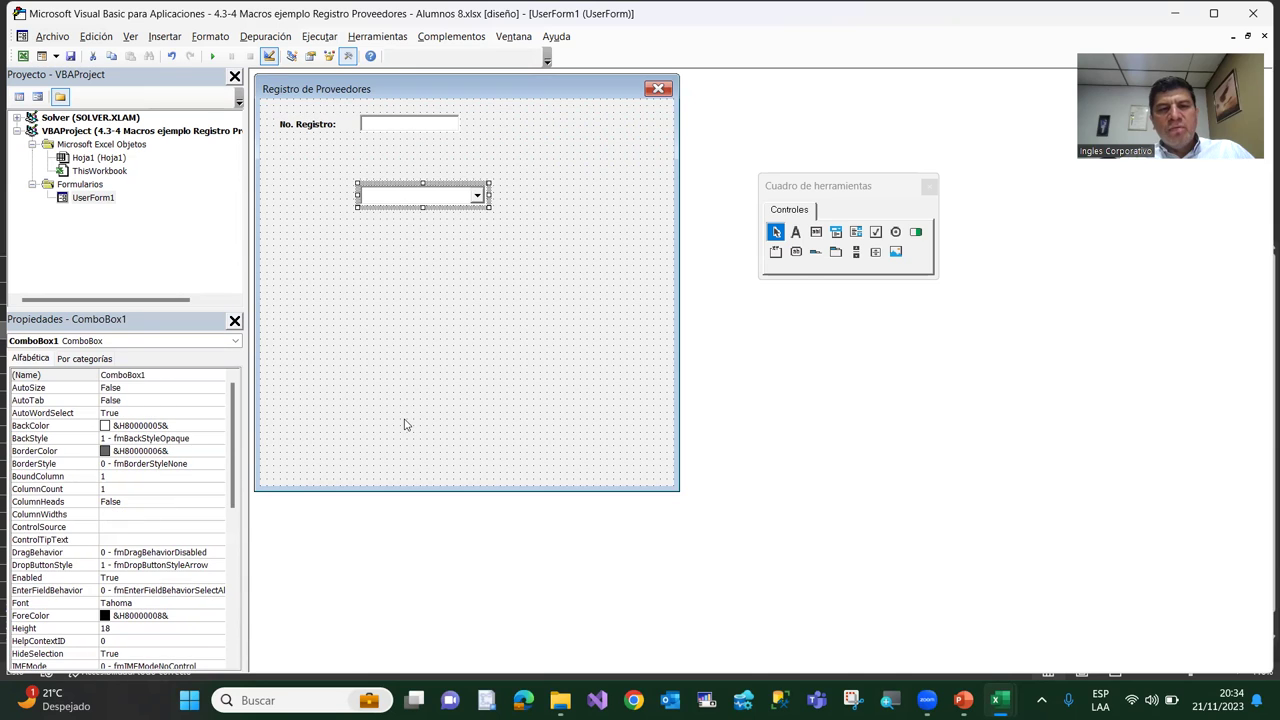
key(Delete)
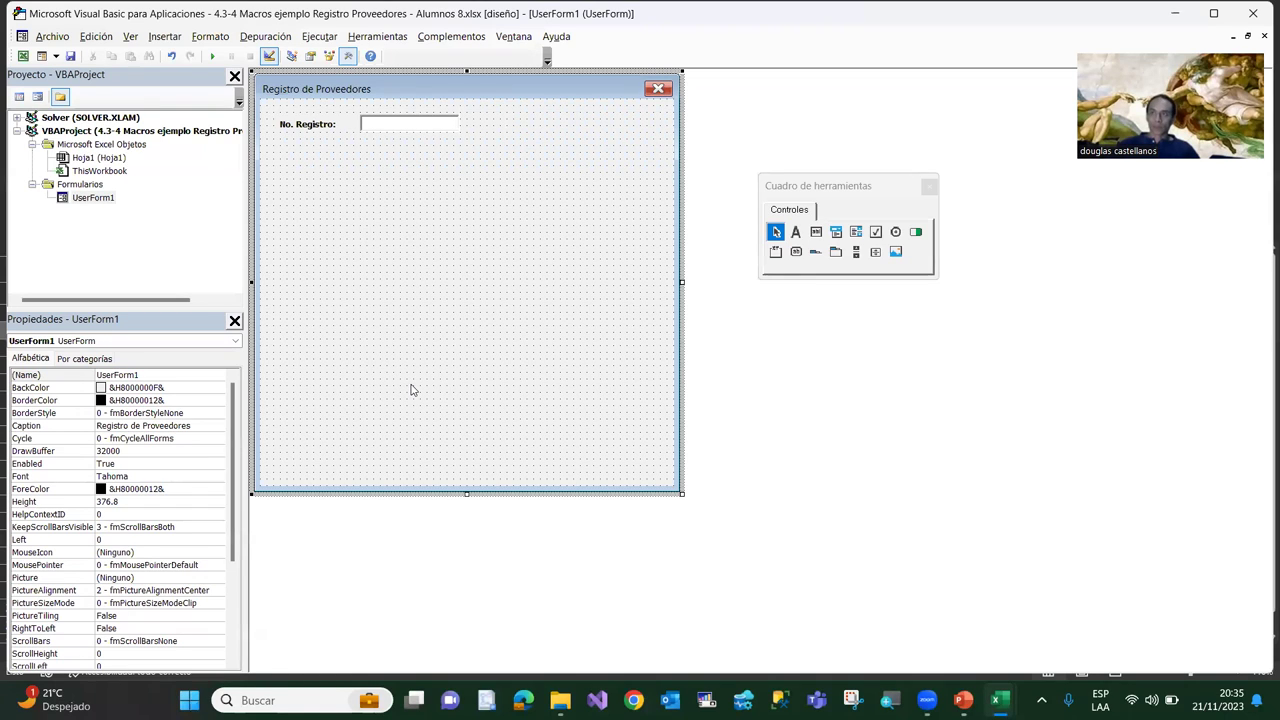
click(406, 134)
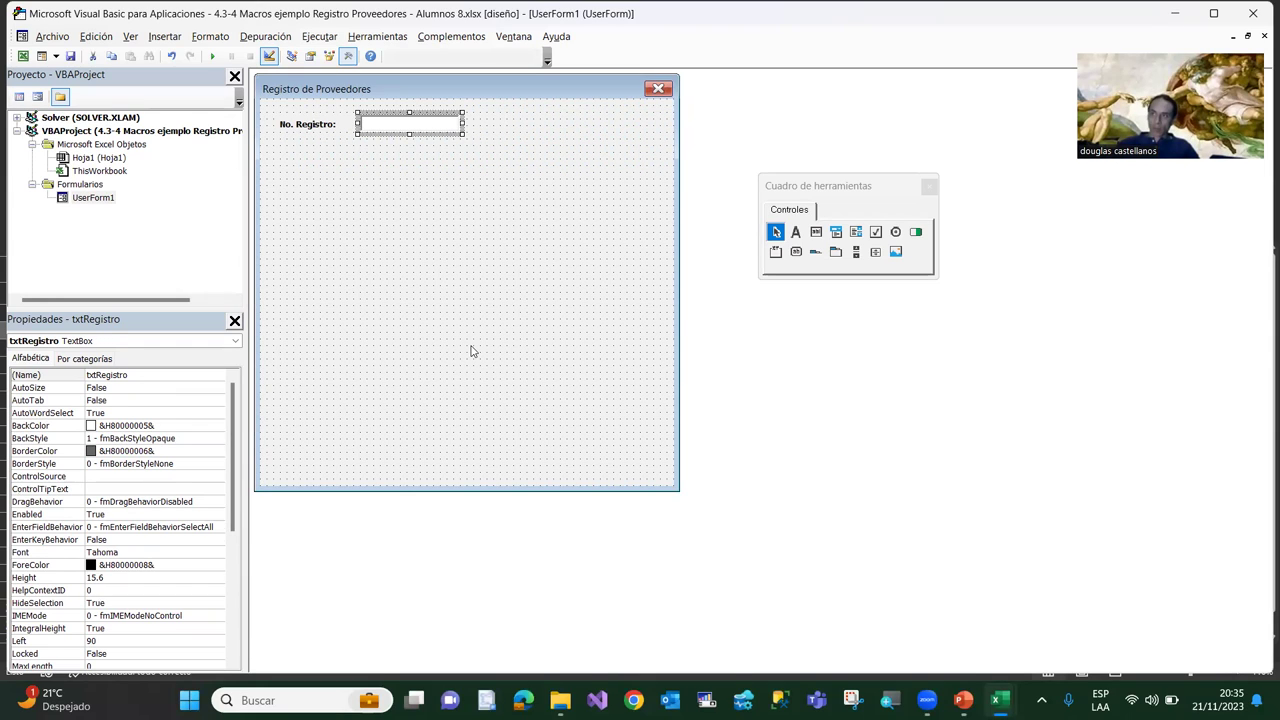
right_click(379, 130)
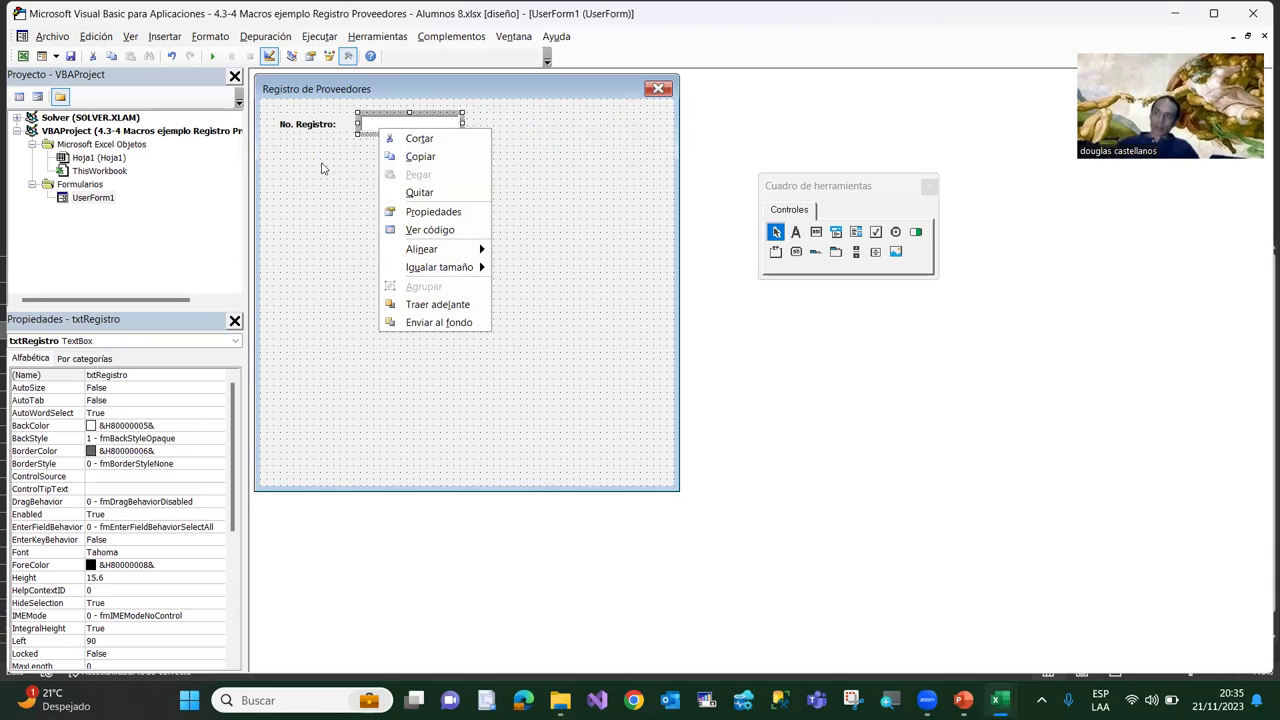
click(331, 197)
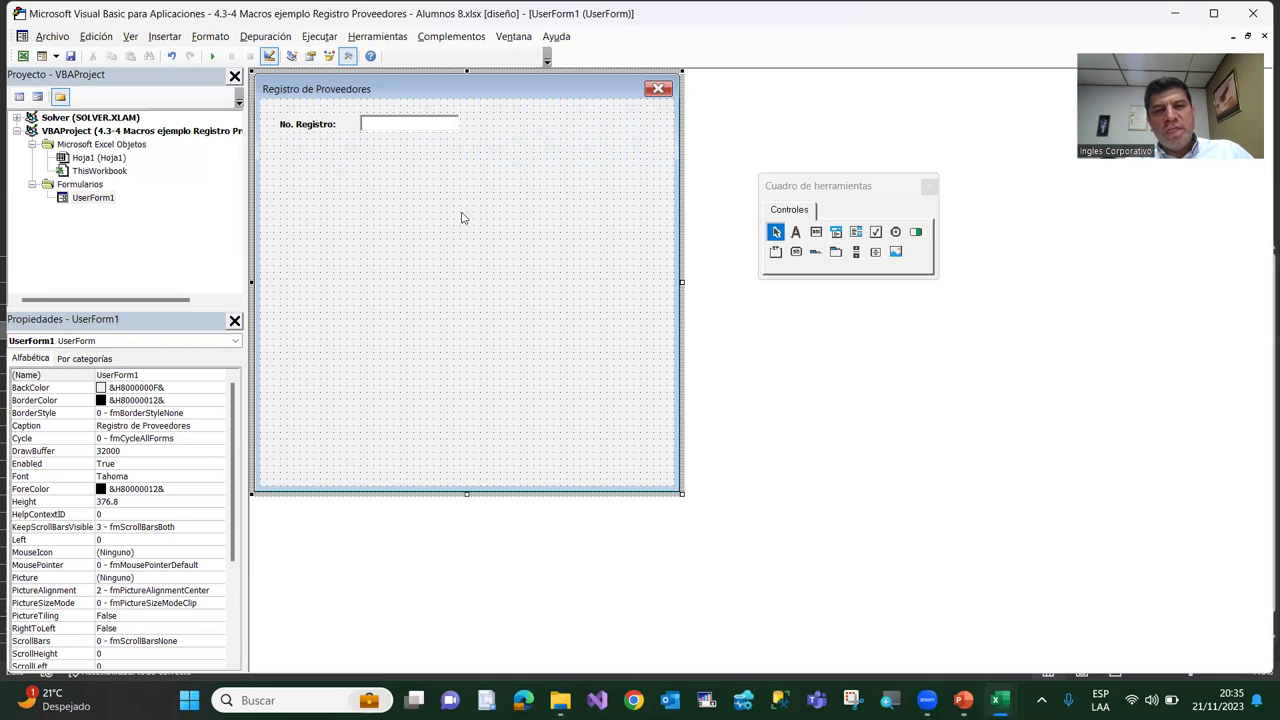
click(427, 132)
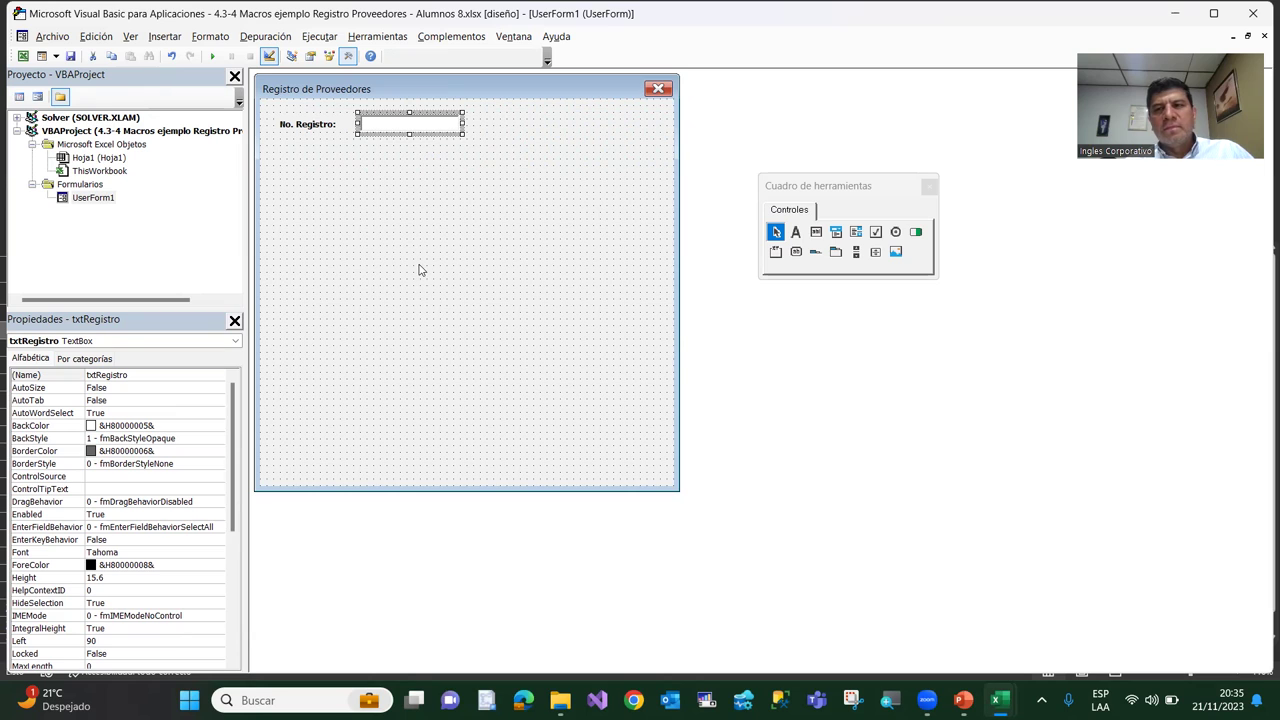
click(420, 270)
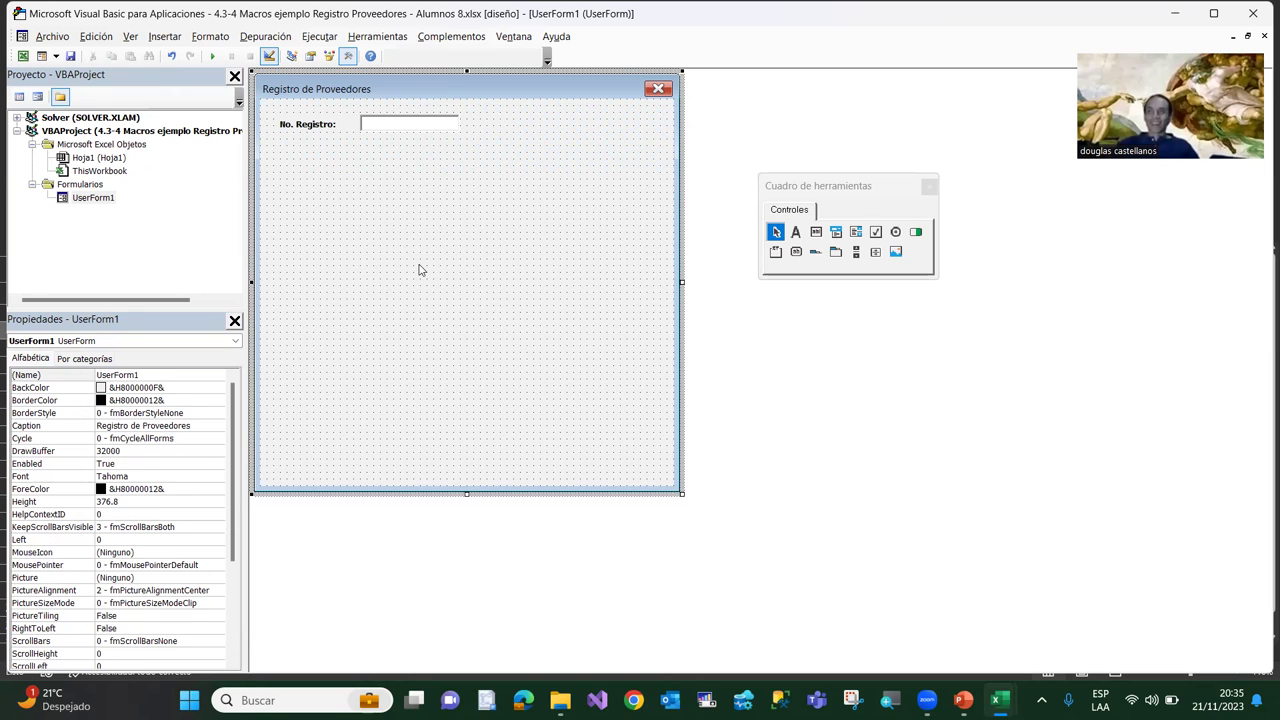
right_click(436, 127)
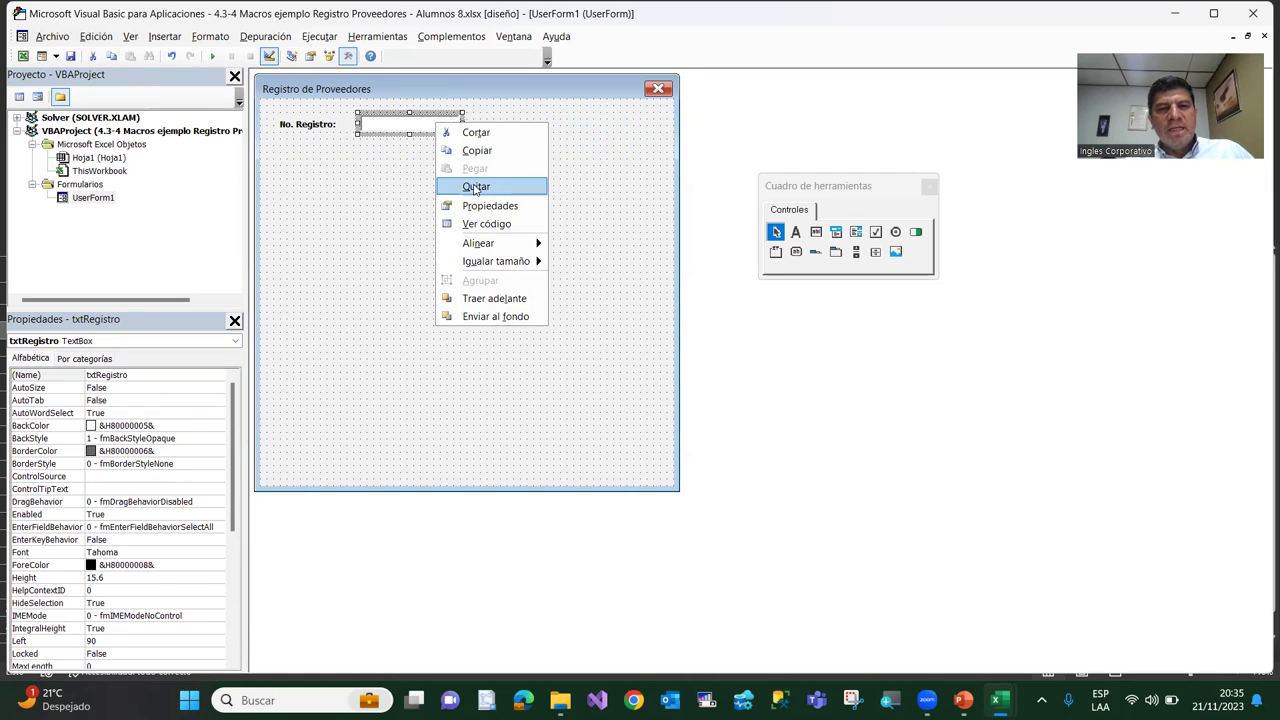
click(475, 187)
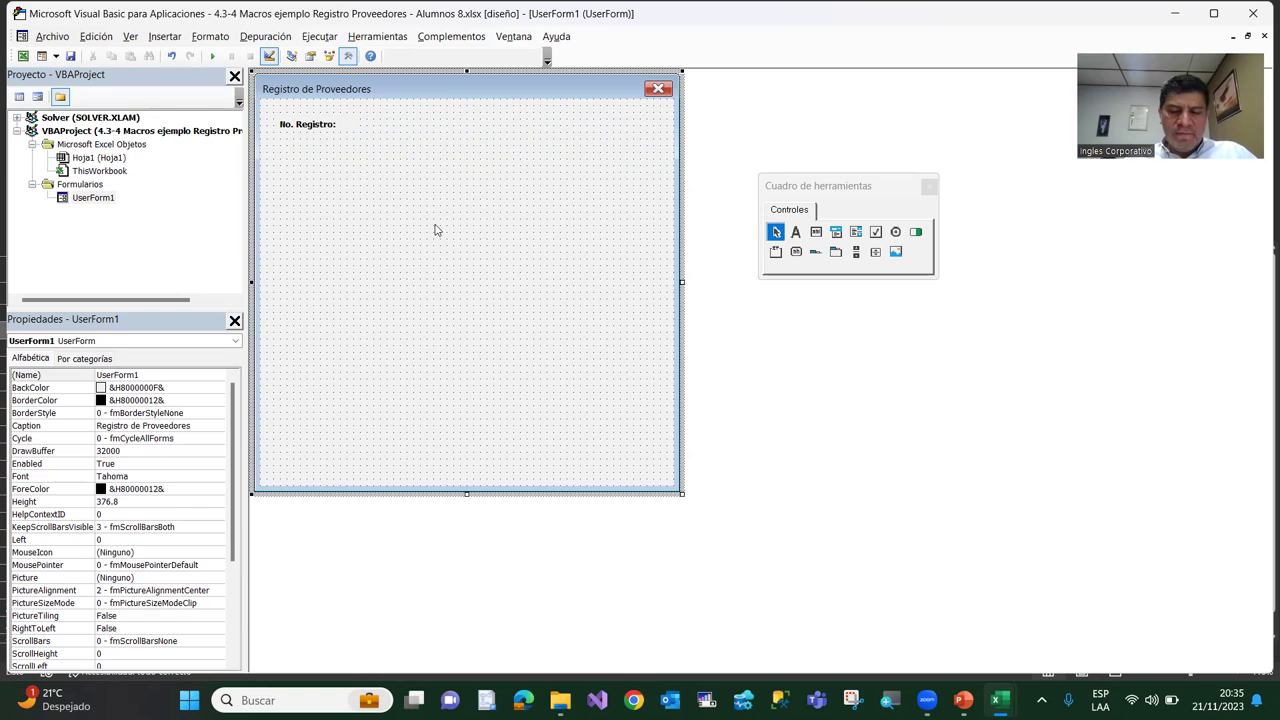
key(ctrl+z)
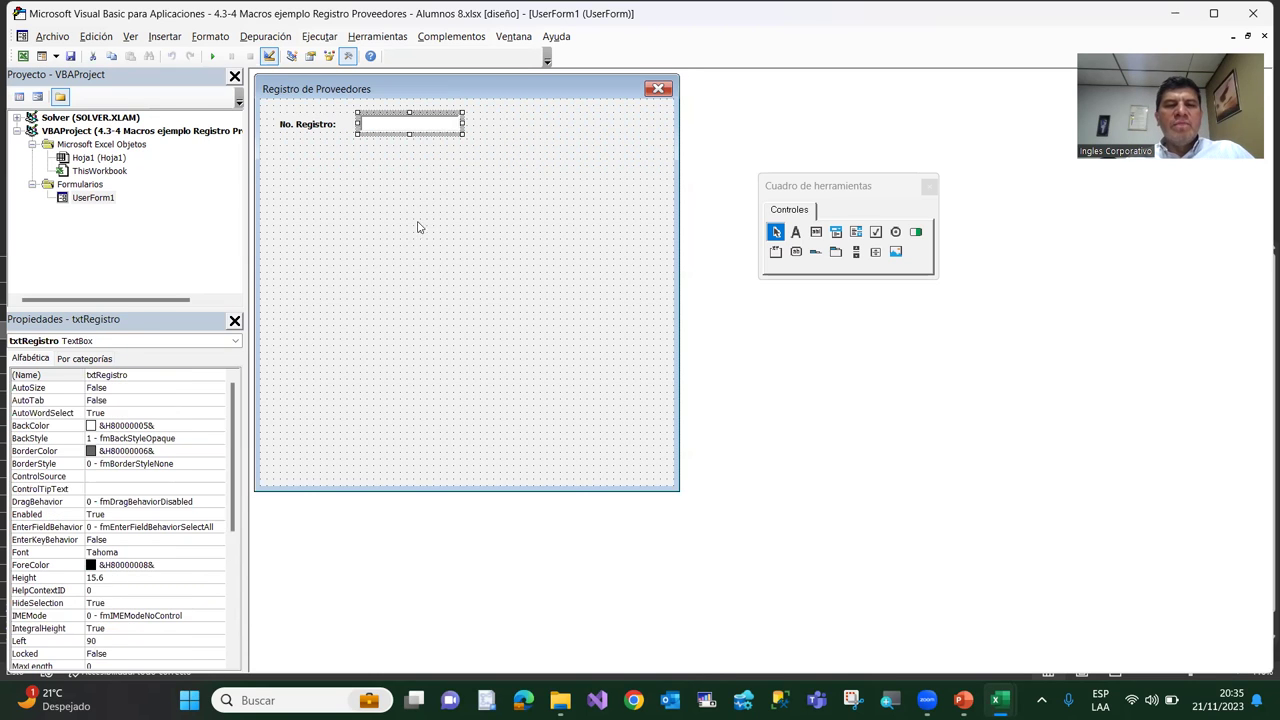
click(405, 155)
click(408, 126)
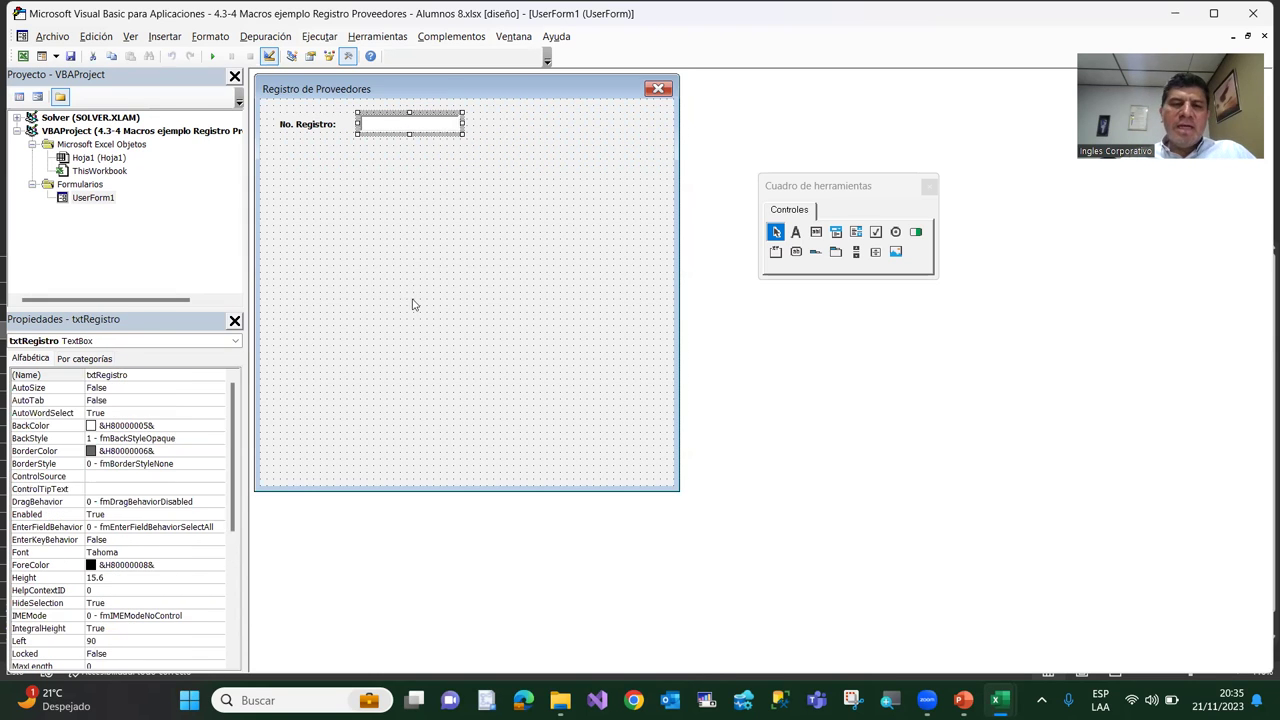
click(389, 277)
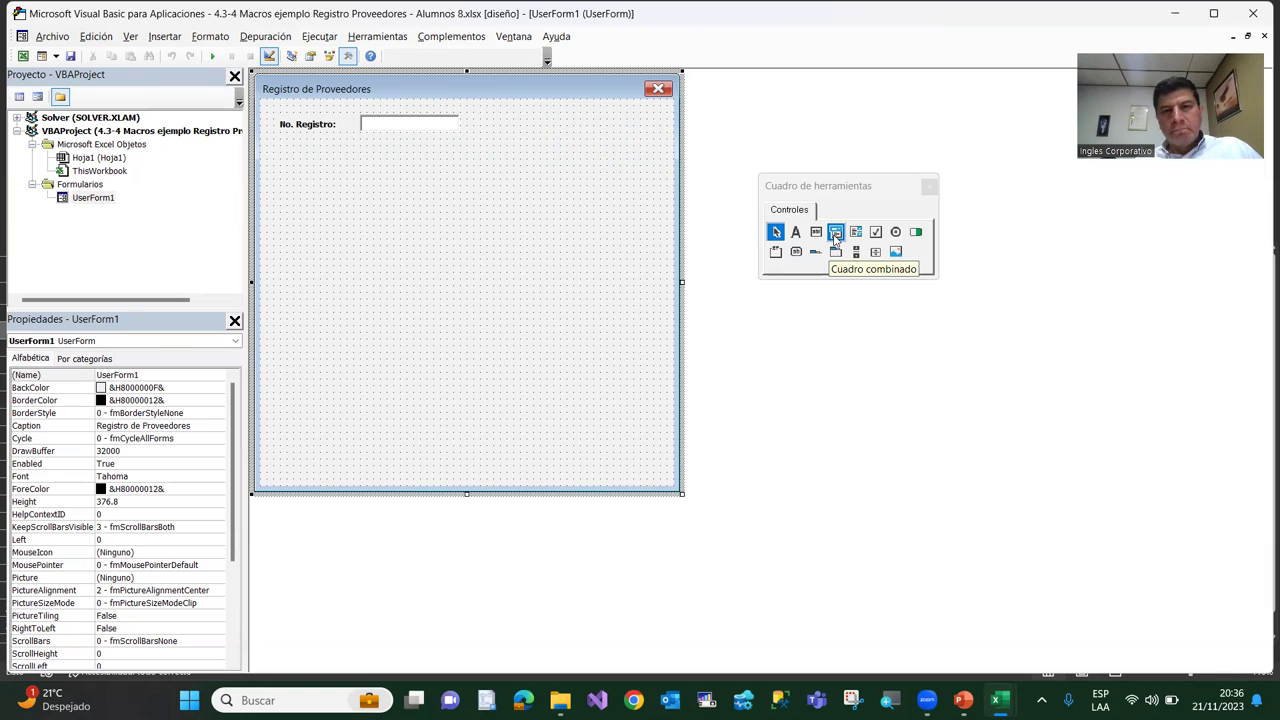
Draw a Cuadro combinado, ComboBox1, under the No. Registro text box and review its properties
click(835, 232)
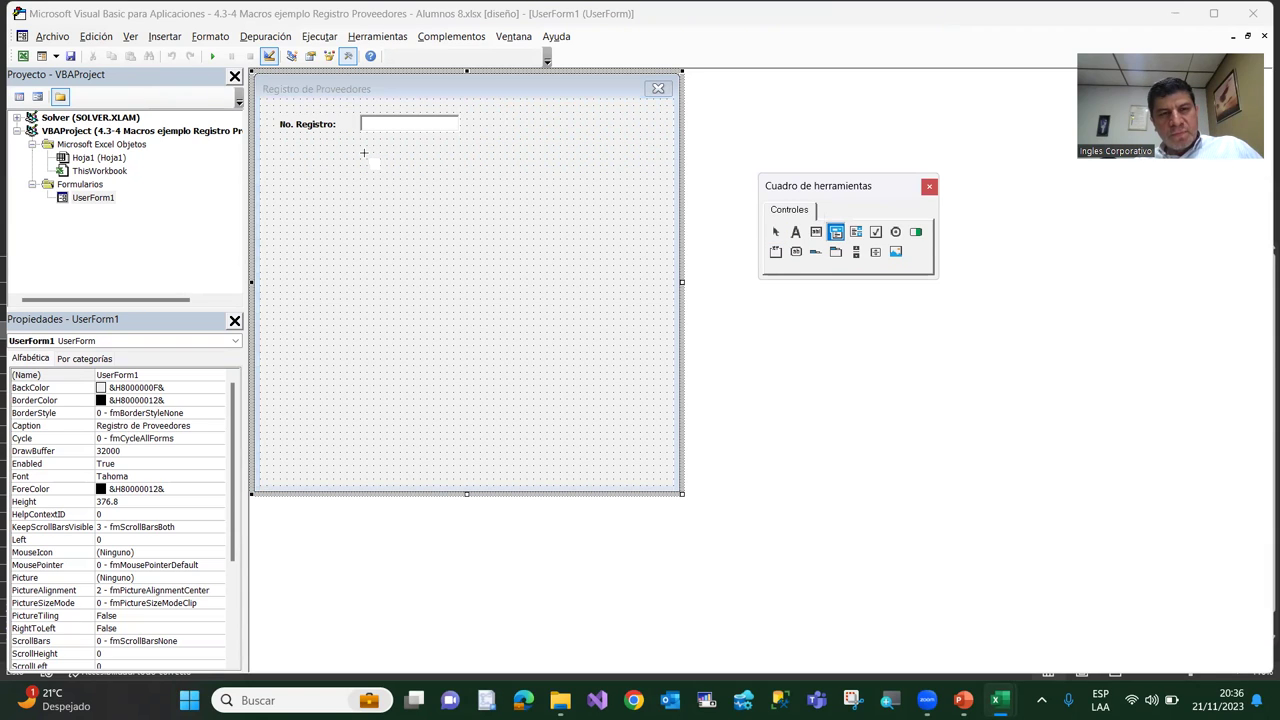
drag(364, 153, 468, 173)
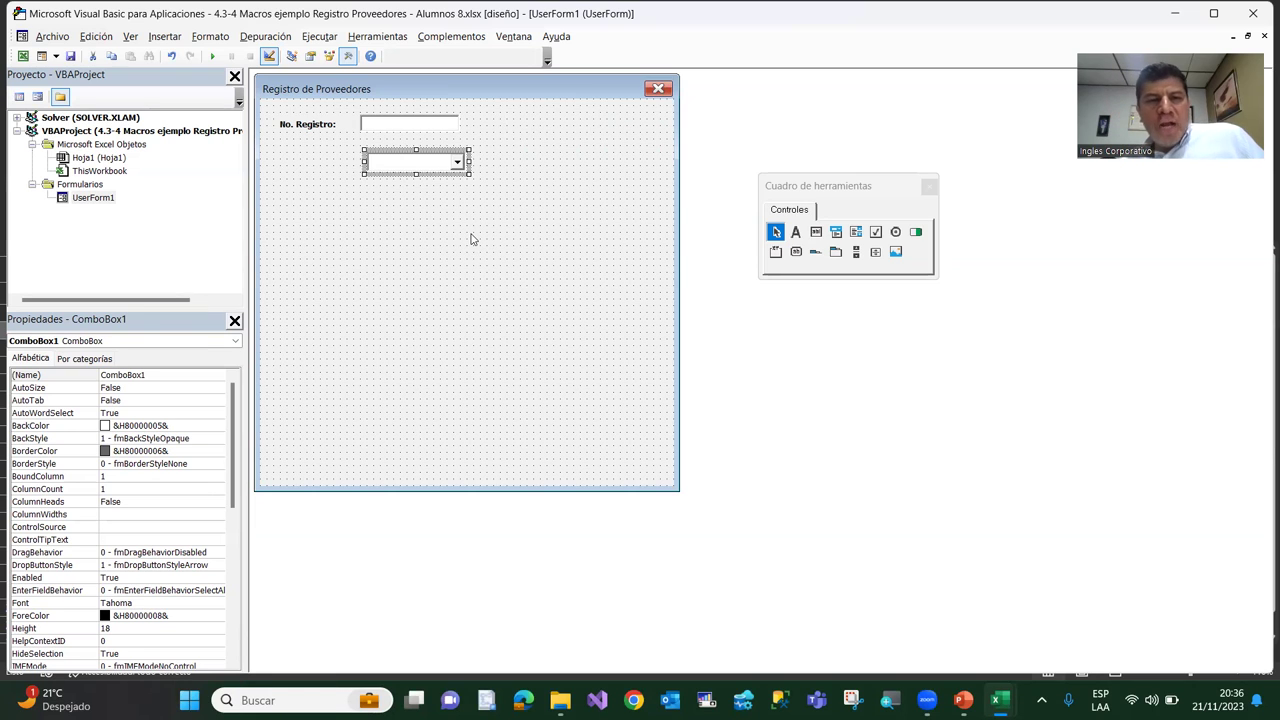
click(417, 268)
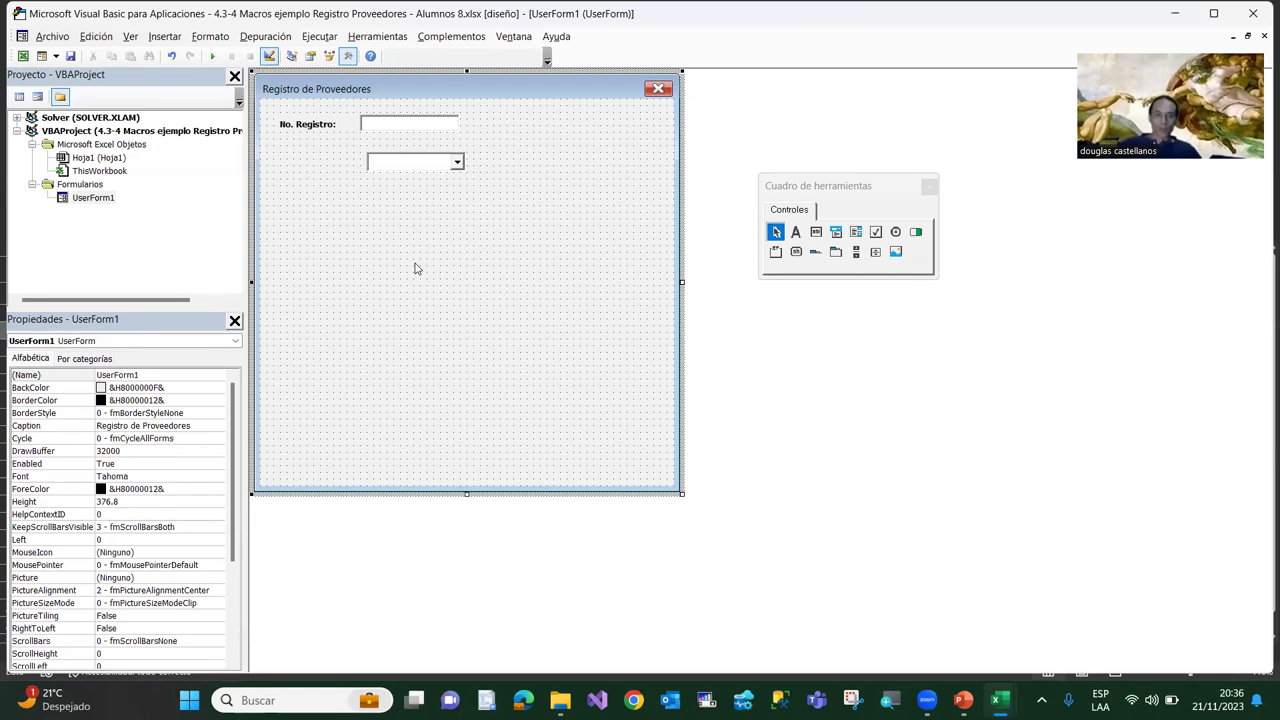
click(404, 168)
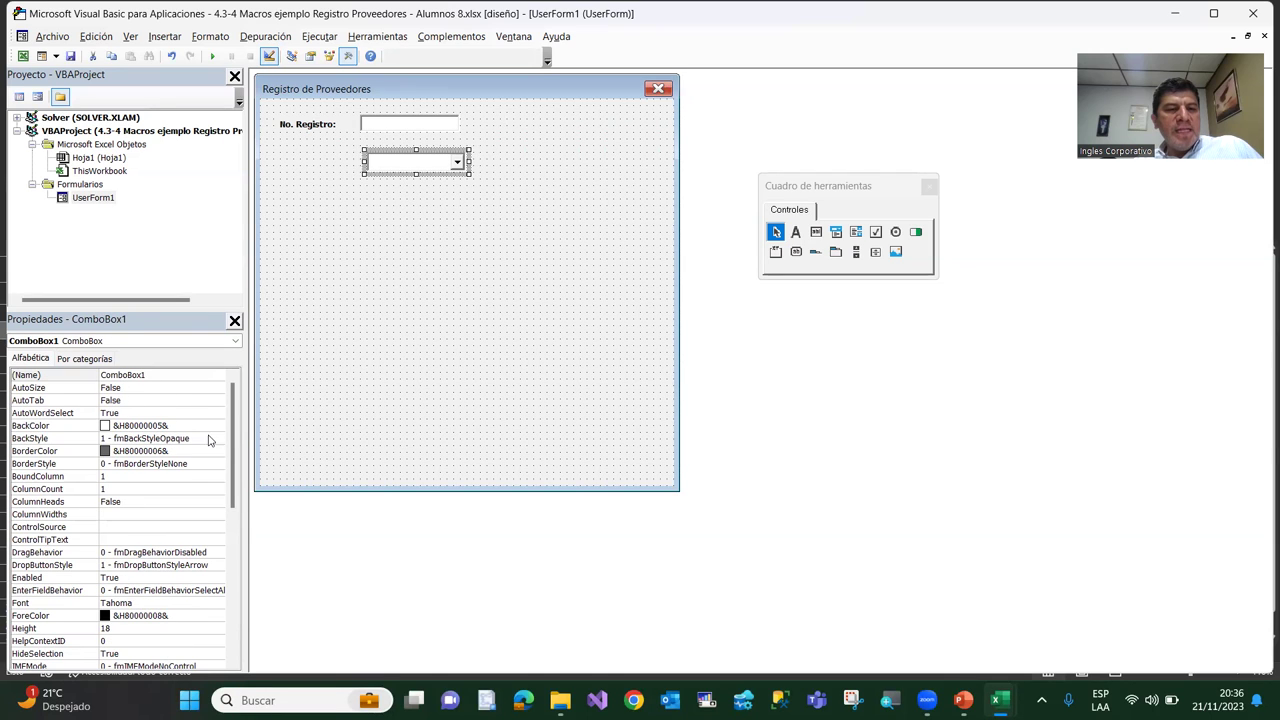
mouse_move(231, 436)
mouse_down()
mouse_move(239, 560)
mouse_move(239, 454)
mouse_move(243, 497)
mouse_up()
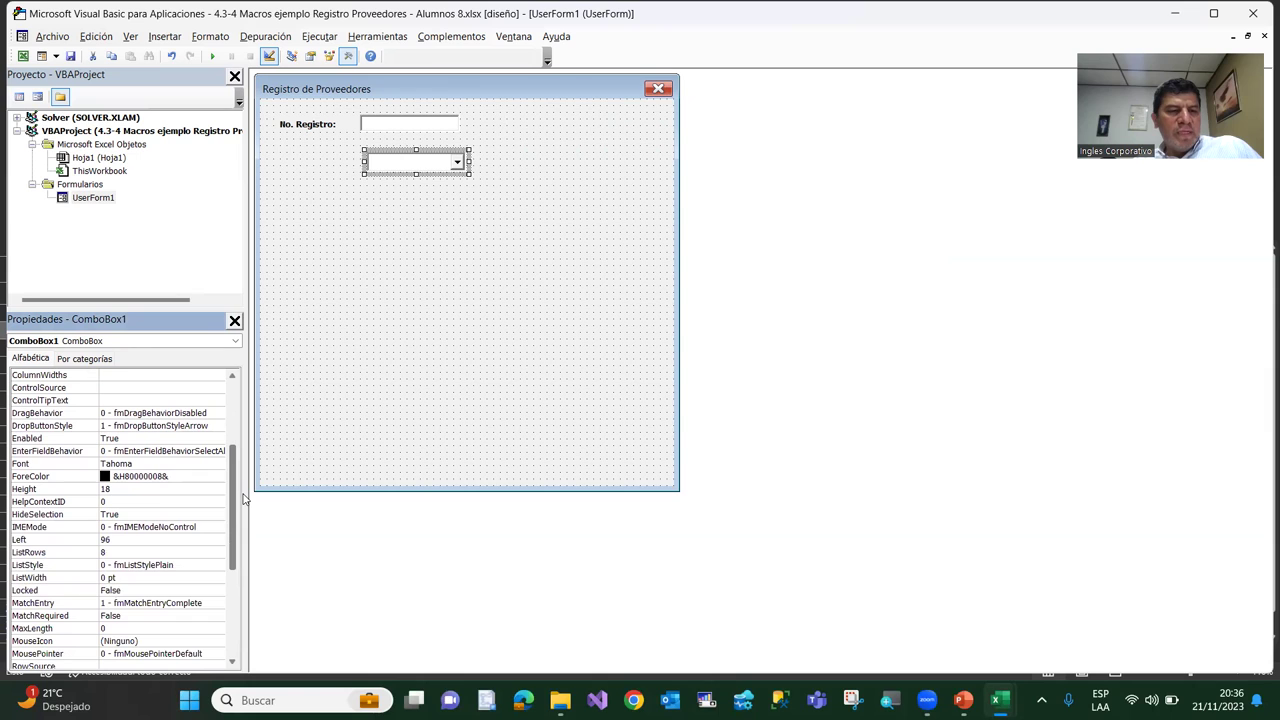
mouse_move(243, 497)
mouse_down()
mouse_move(245, 561)
mouse_move(241, 424)
mouse_up()
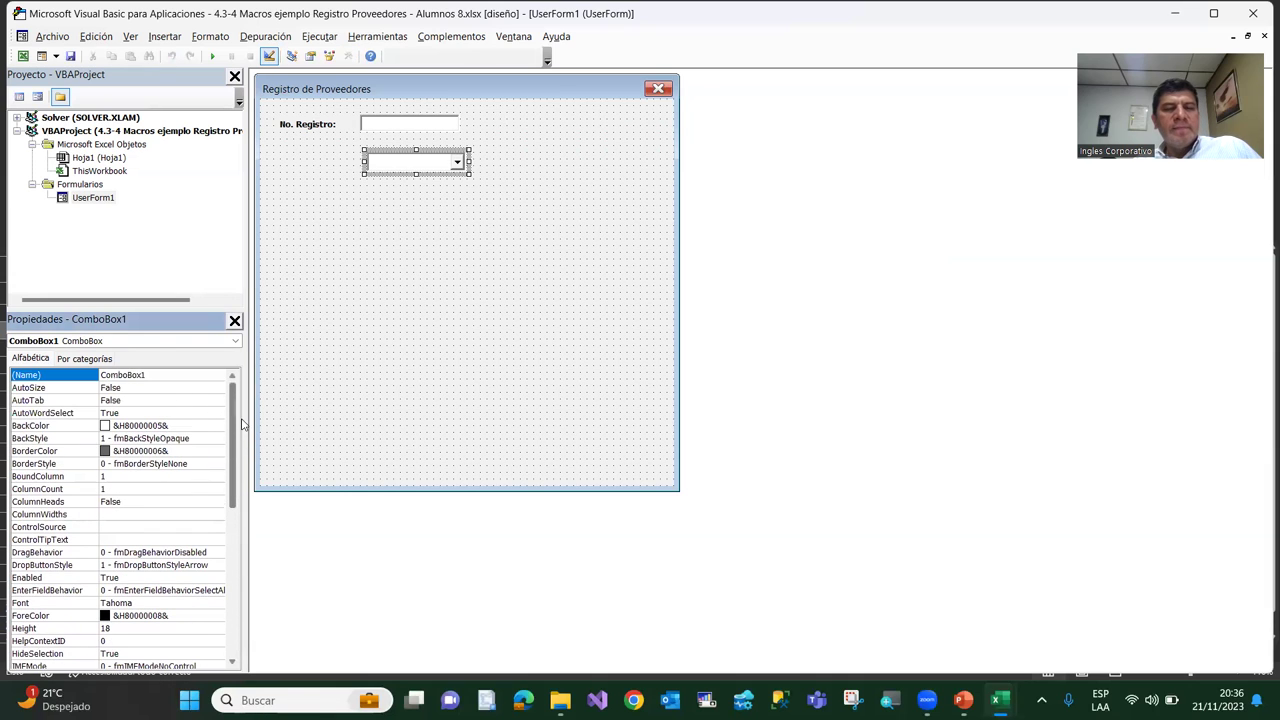
click(429, 286)
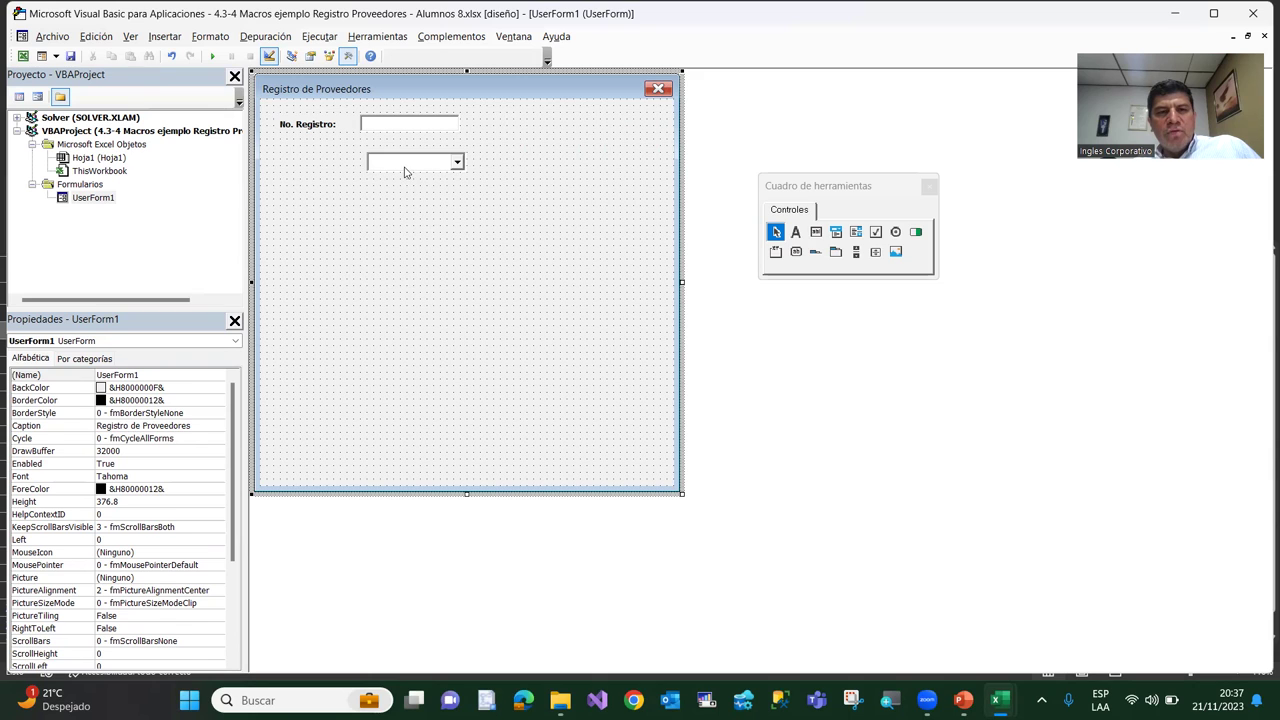
Create the empty ComboBox1_Change procedure and review ComboBox1's available events
double_click(405, 166)
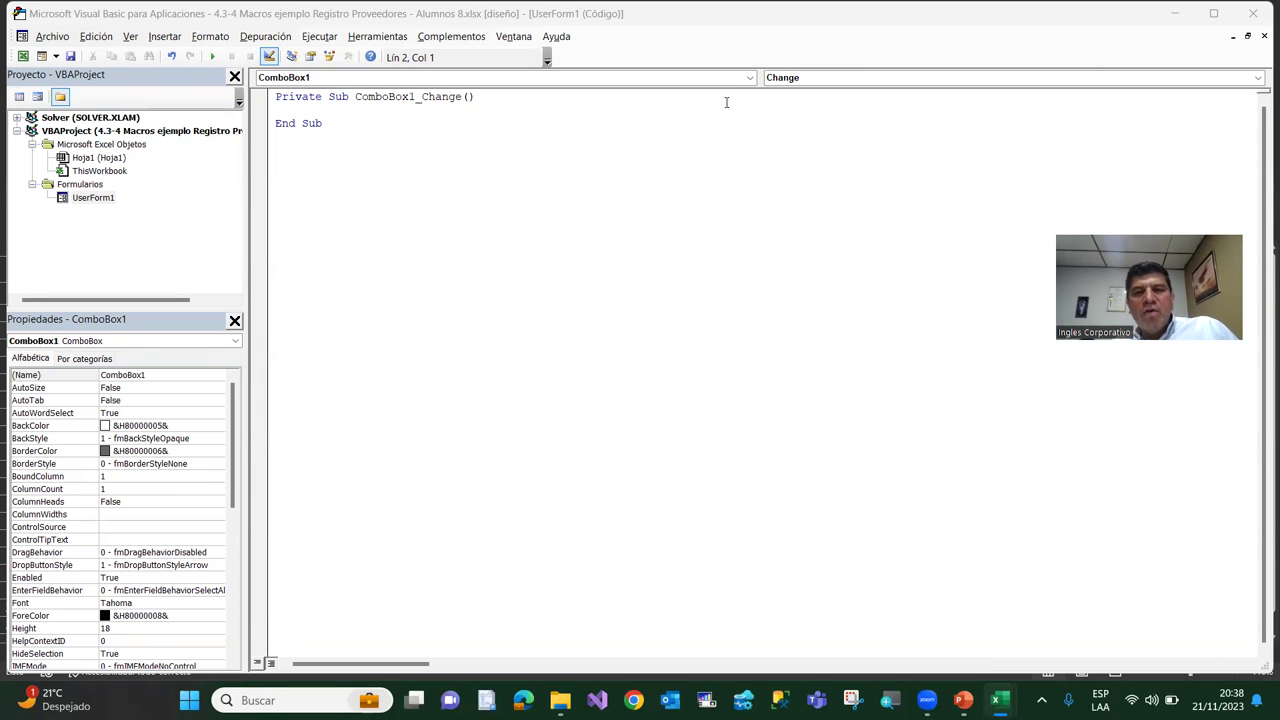
click(898, 82)
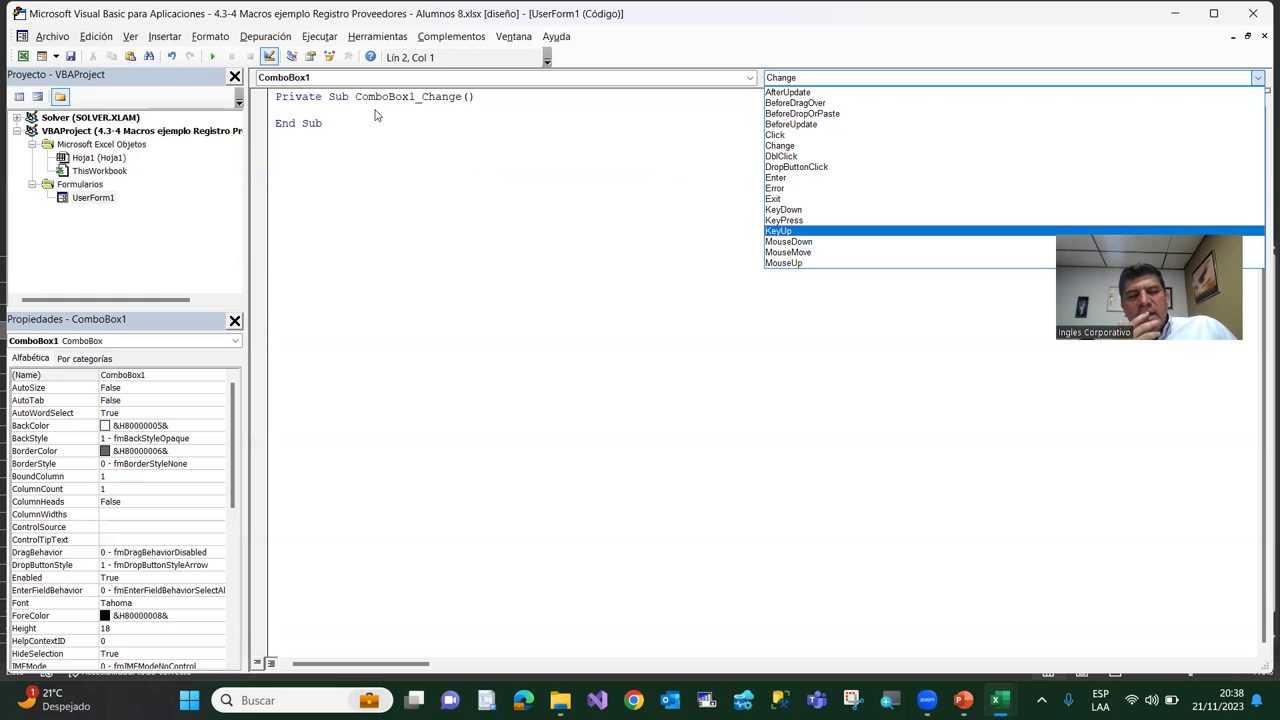
Keep the Change event, highlight ComboBox1 and Change in the Sub header, and return to UserForm1 design
click(416, 96)
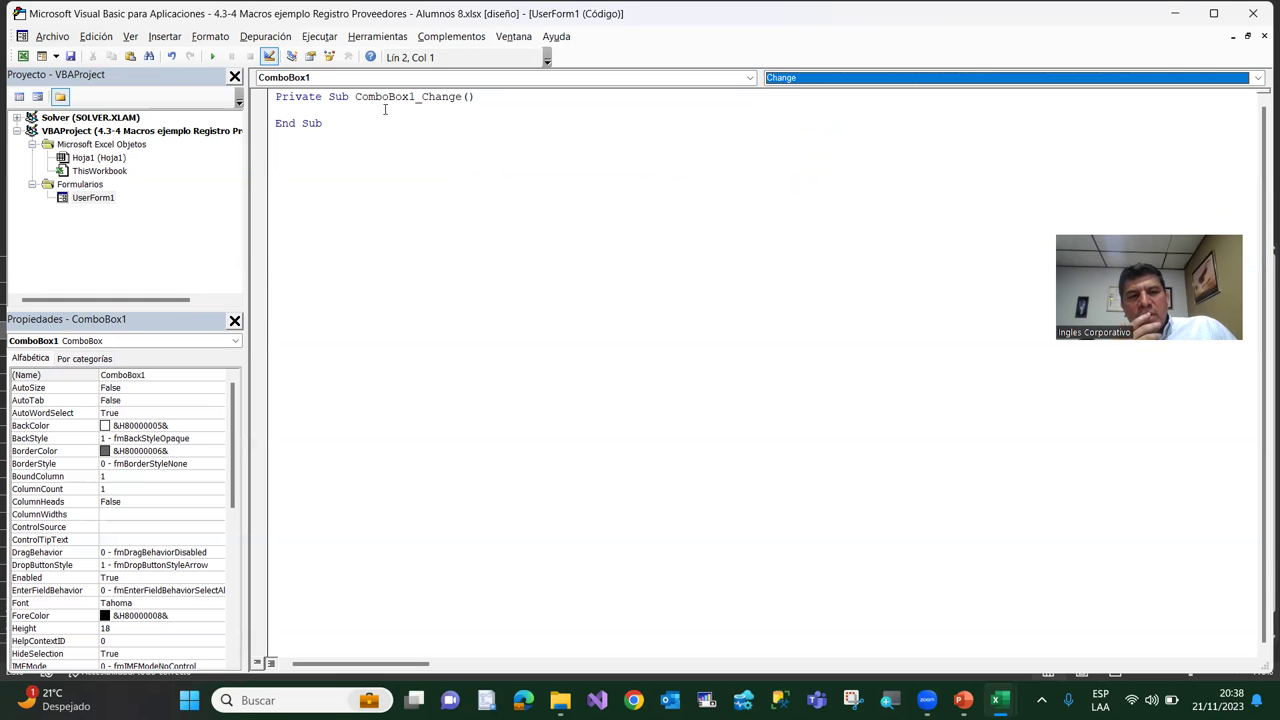
drag(356, 97, 413, 96)
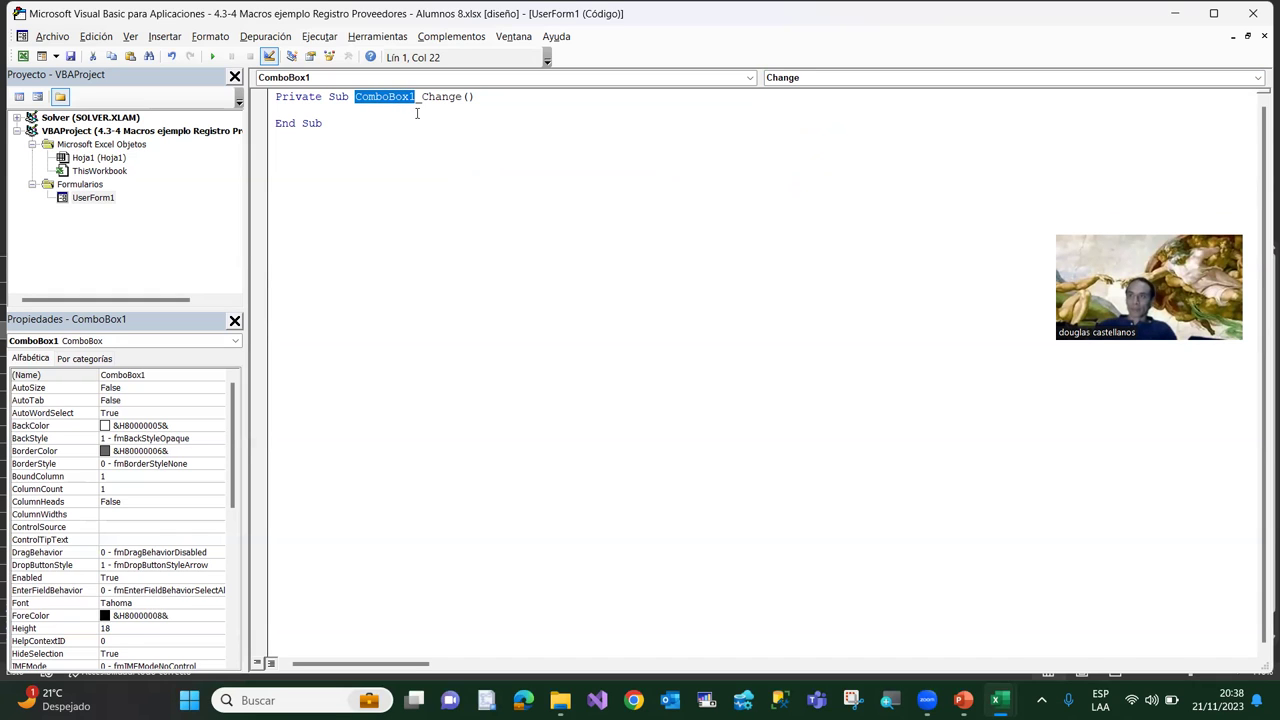
drag(422, 97, 462, 97)
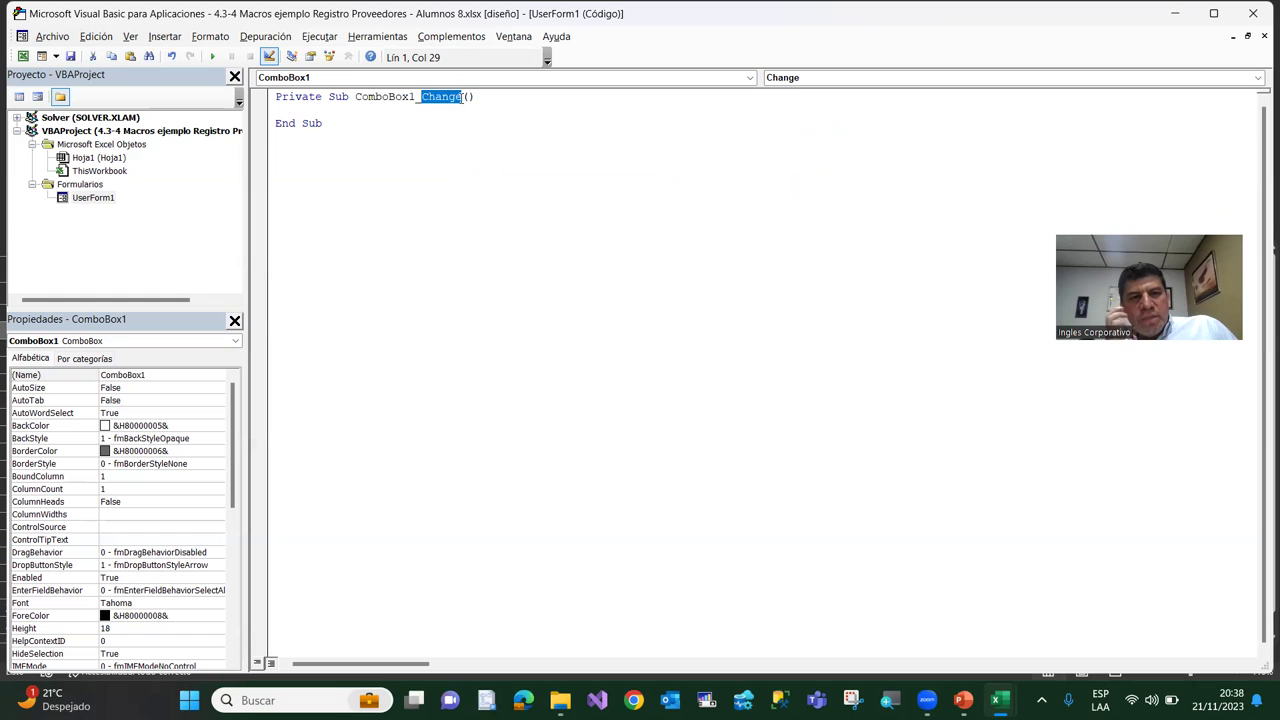
click(377, 96)
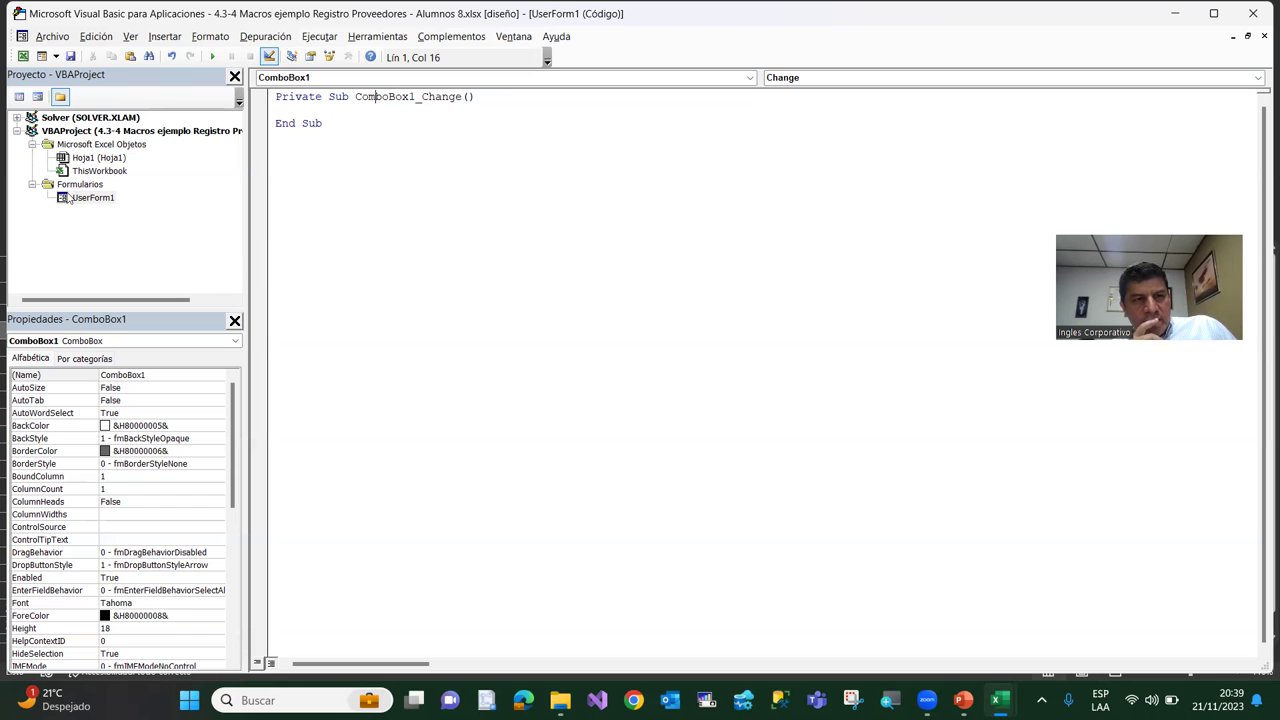
double_click(66, 199)
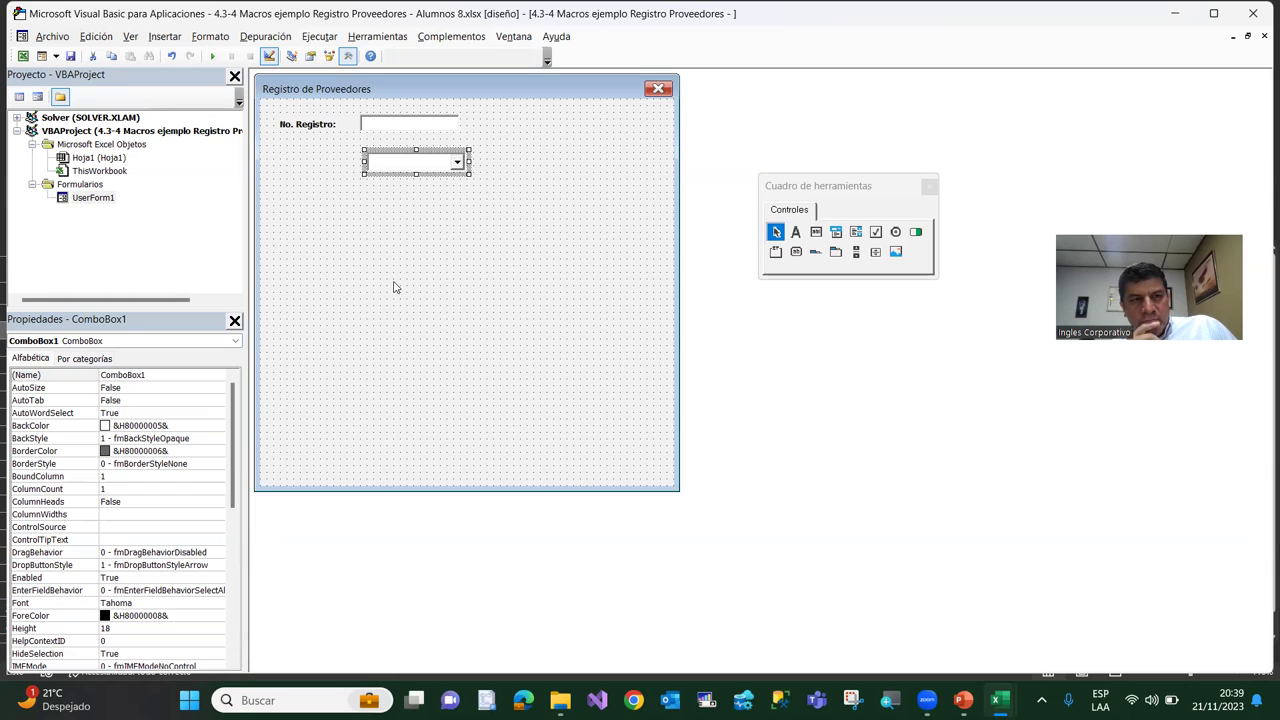
Write ComboBox1.AddItem ("Ejemplo") inside ComboBox1_Change, removing the extra blank line
double_click(408, 170)
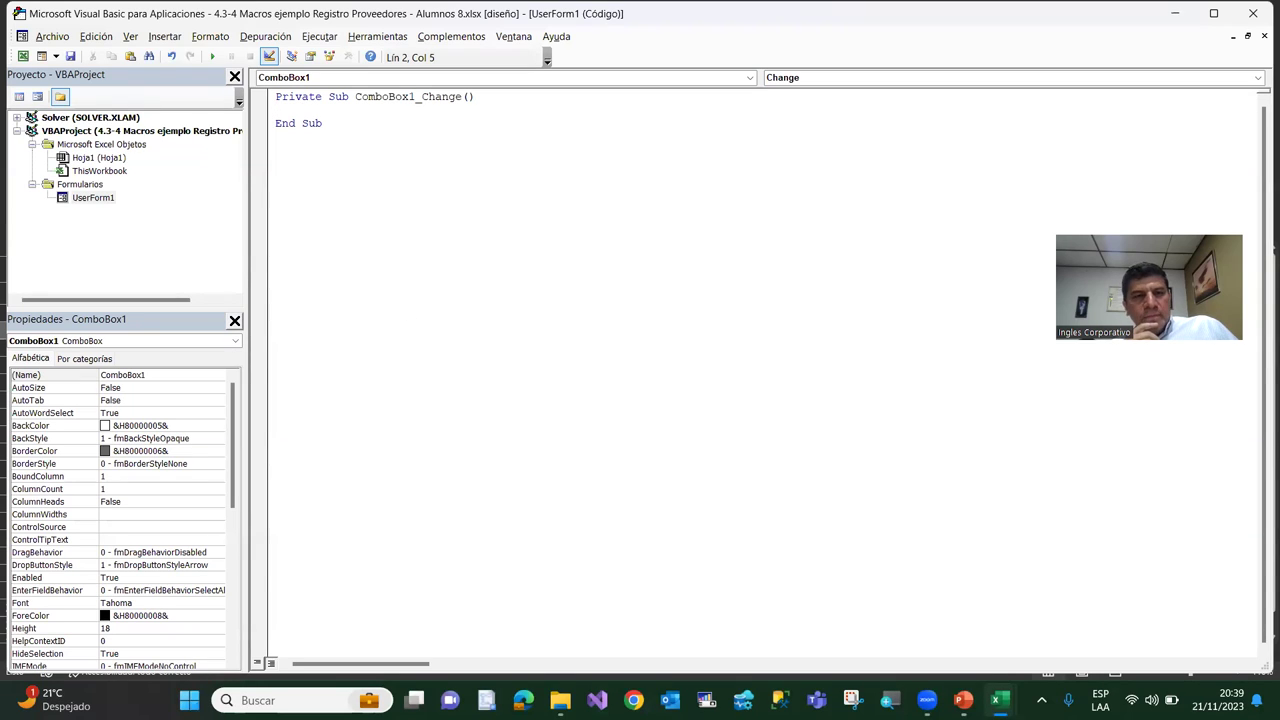
text(C)
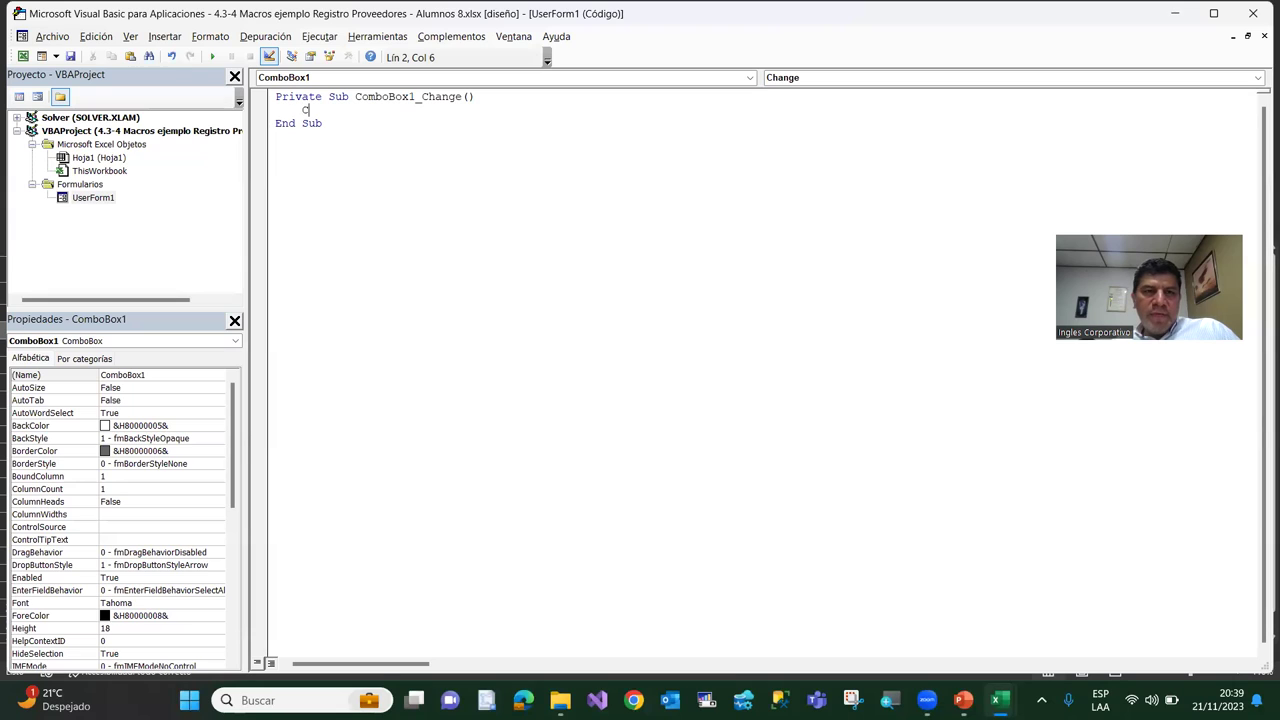
text(ombo)
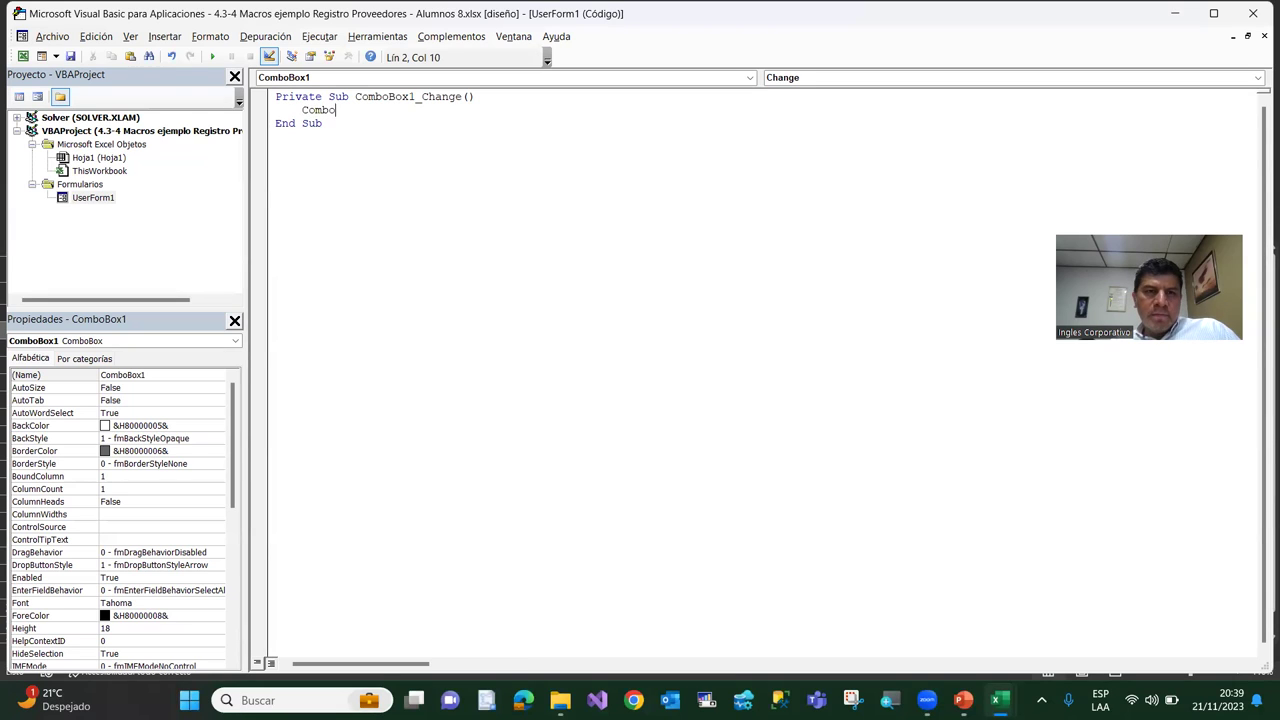
text(Box1)
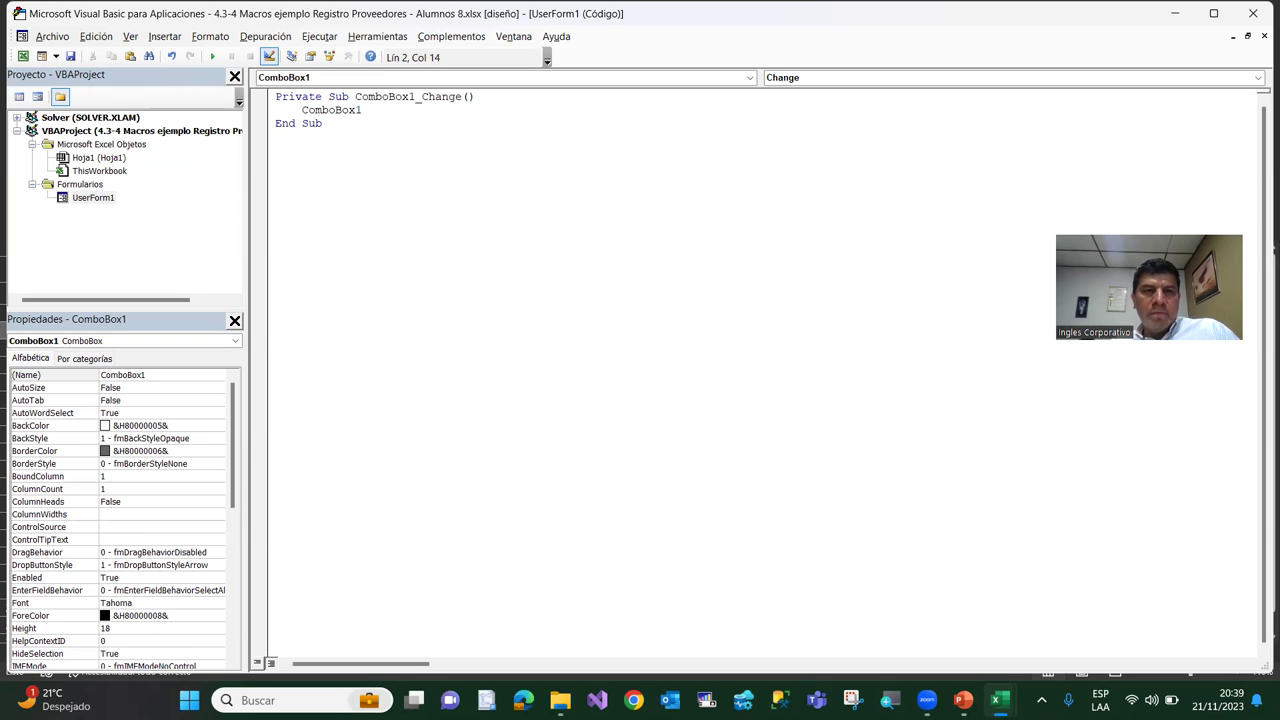
text(.)
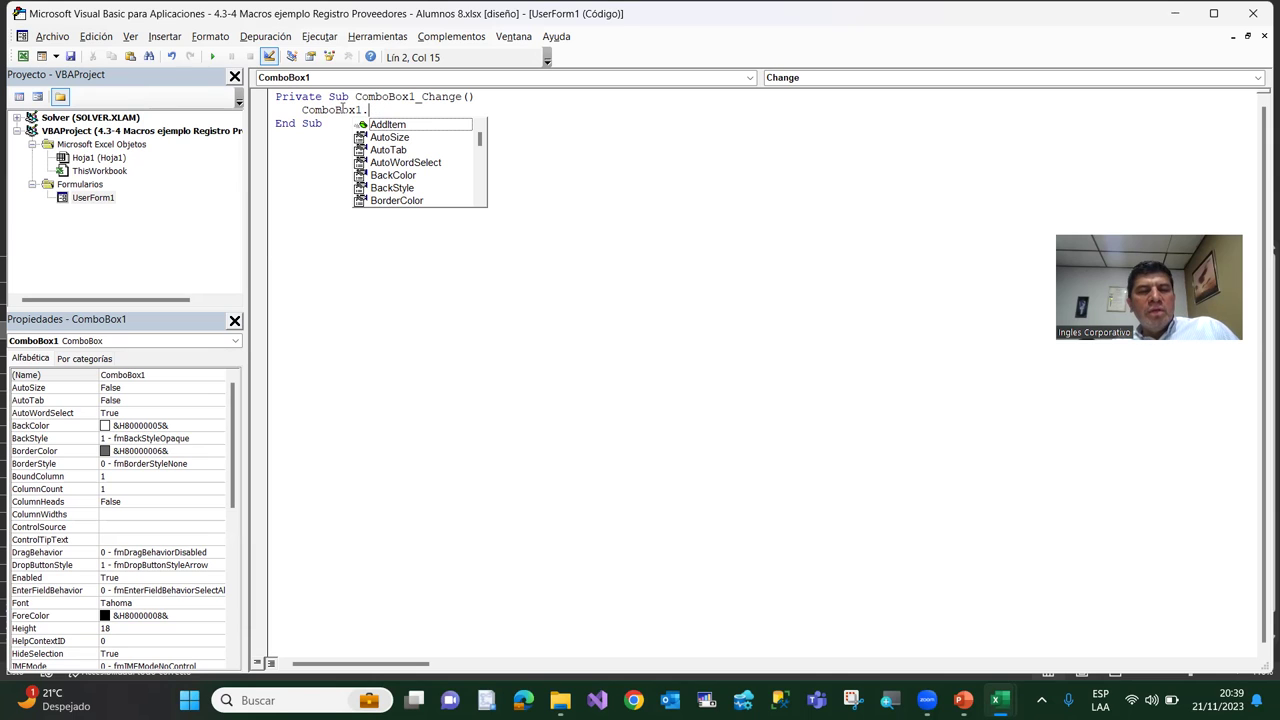
click(391, 125)
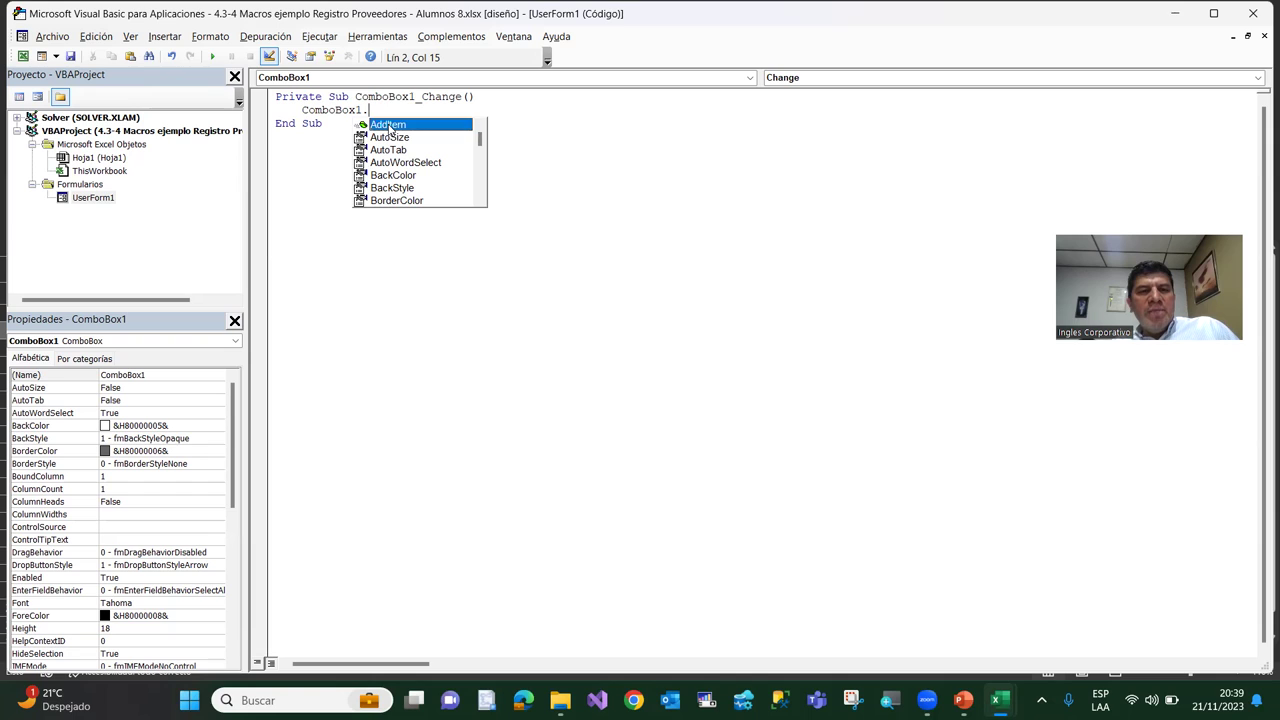
double_click(390, 125)
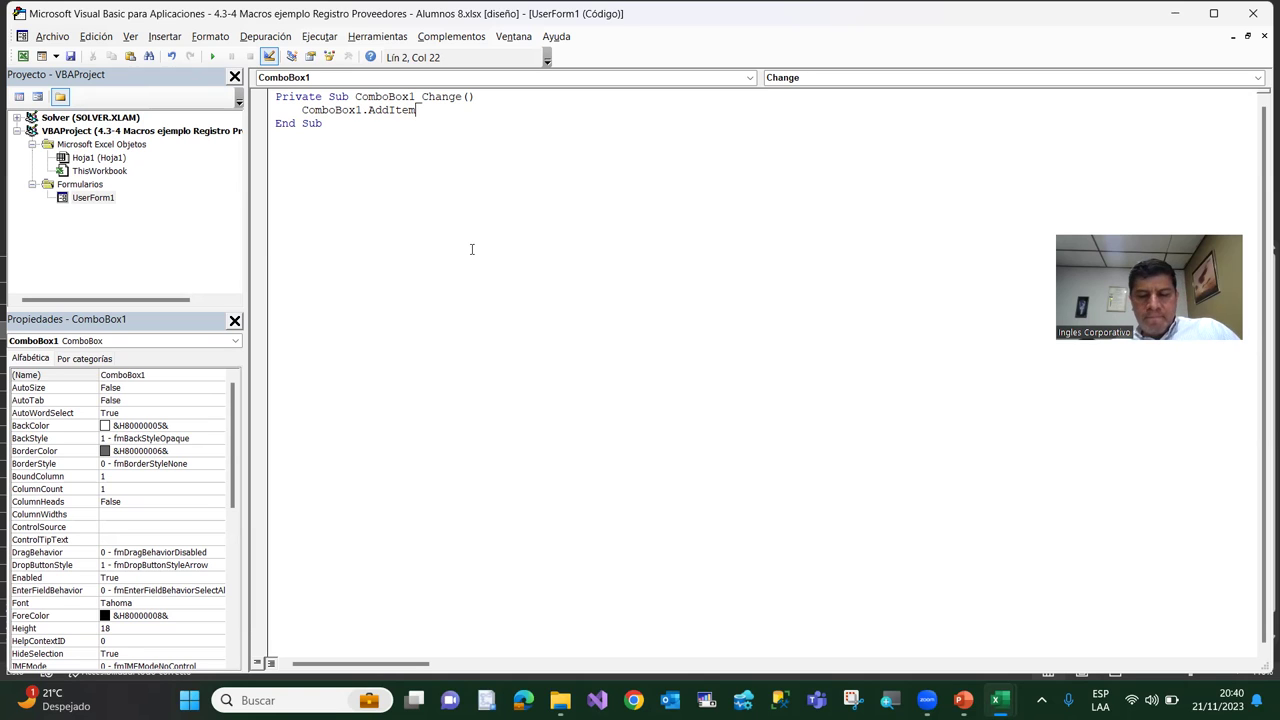
text(("Ejemplo")
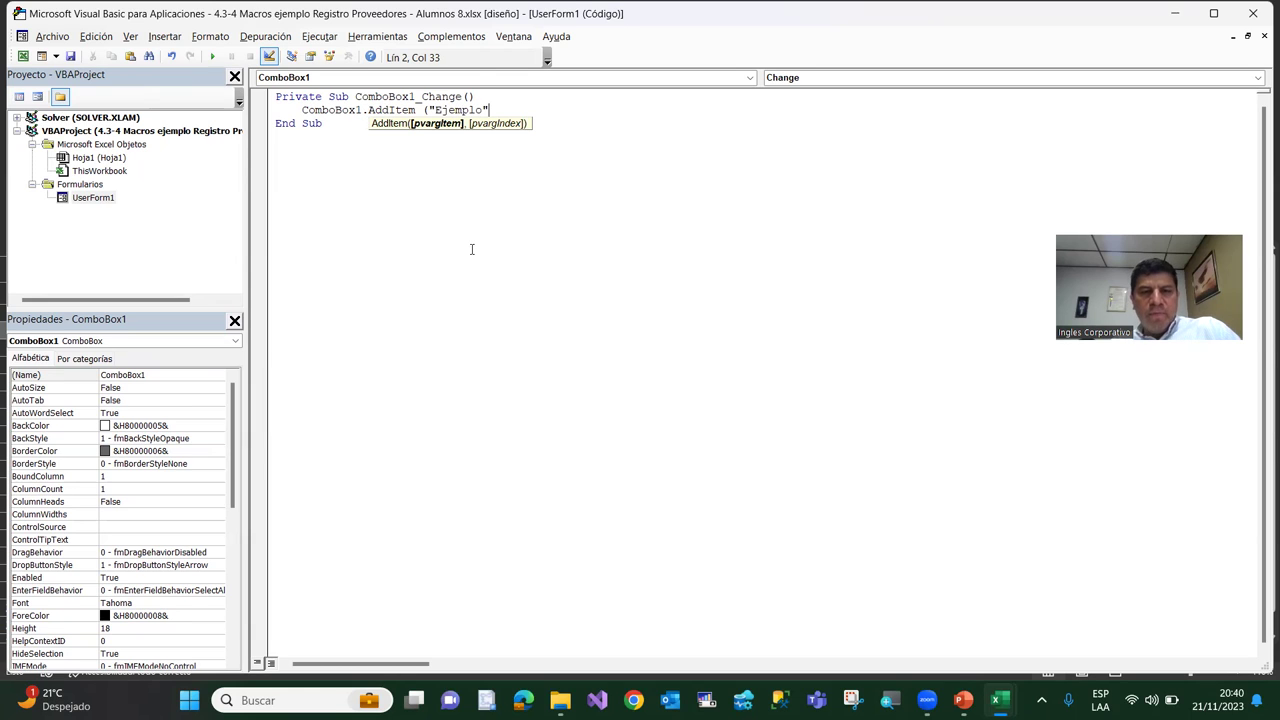
text())
key(Return)
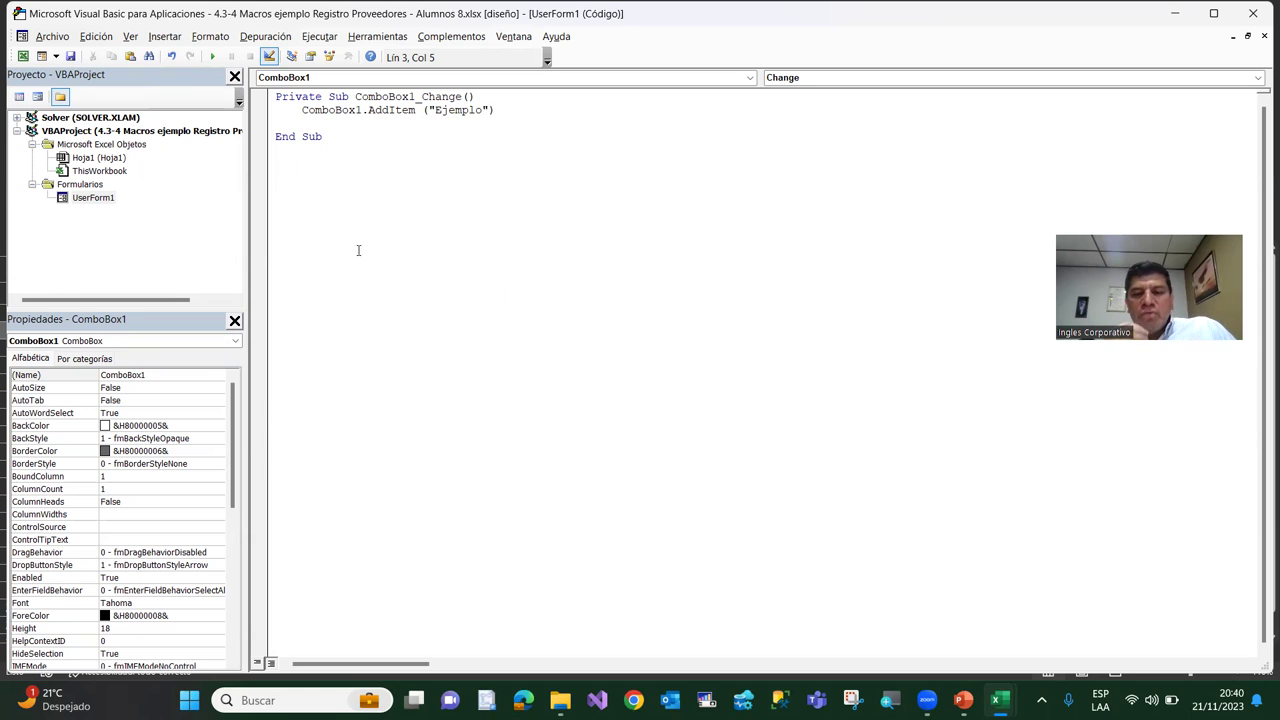
key(BackSpace)
key(BackSpace)
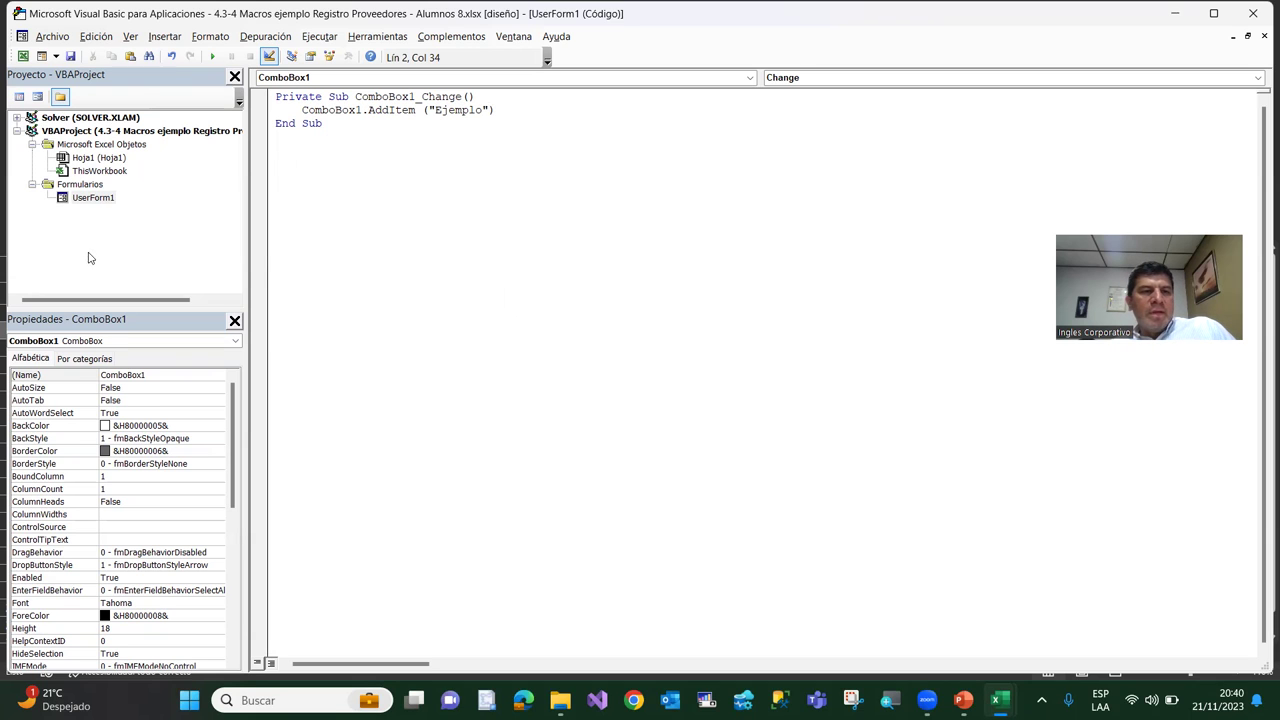
Show the UserForm1 design view, then switch back to the Excel workbook
double_click(62, 205)
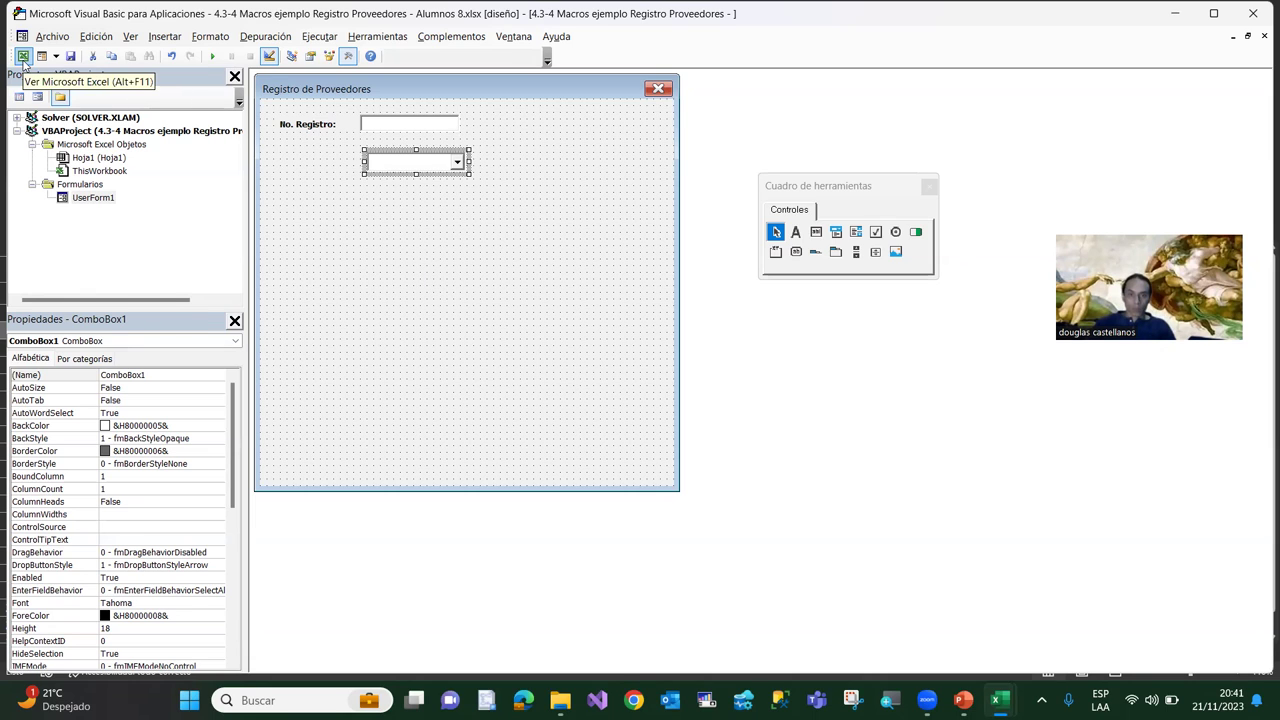
click(23, 57)
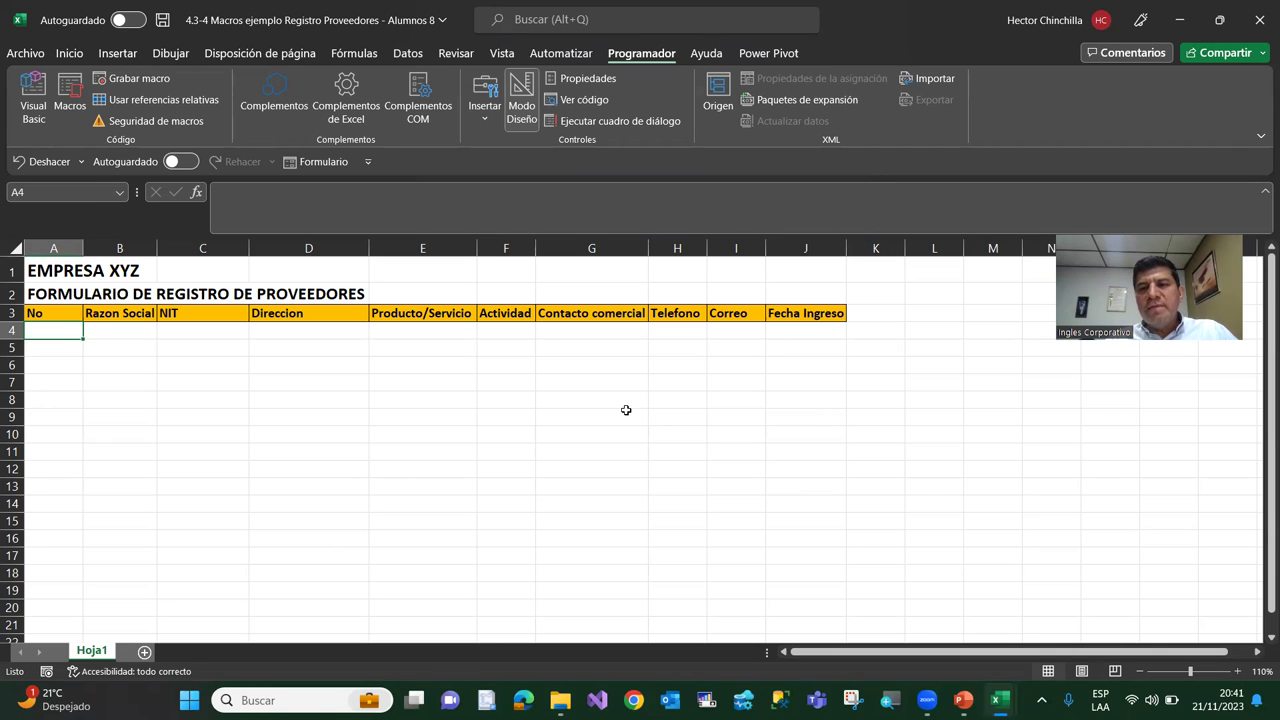
Insert form-control button Botón 2 over E1:G2 without a macro, then reopen the form design
click(487, 122)
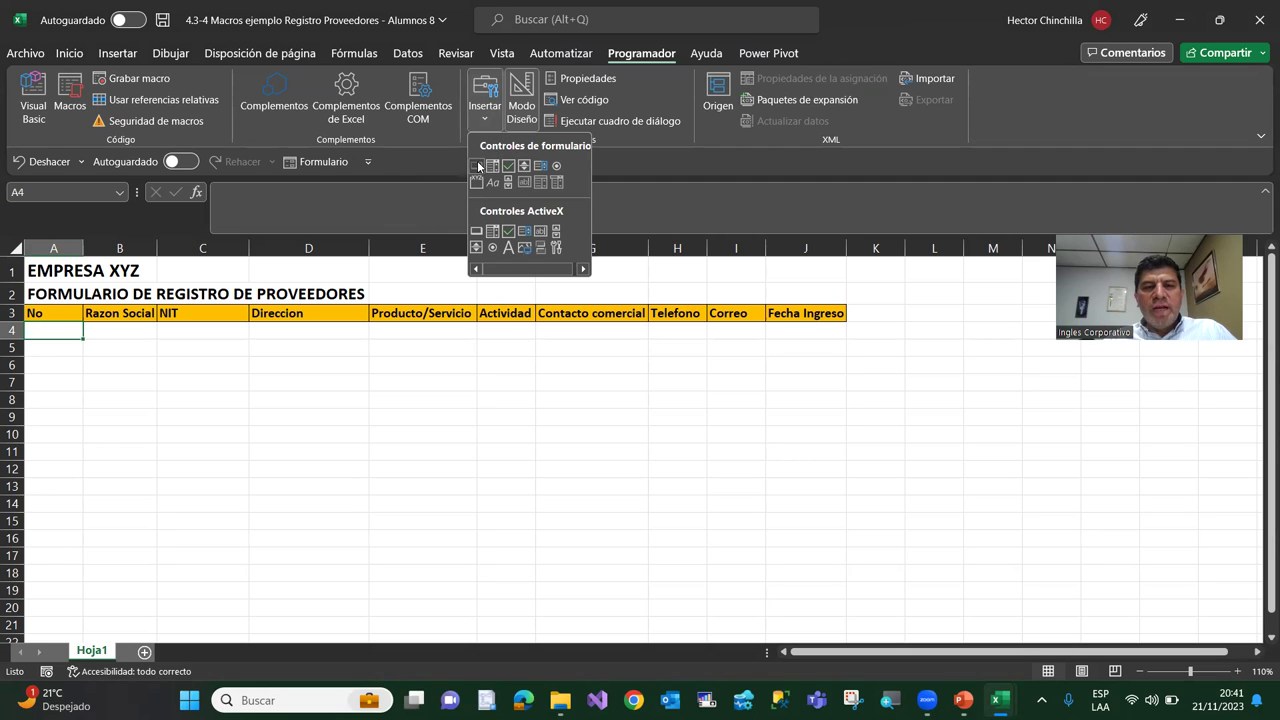
click(479, 166)
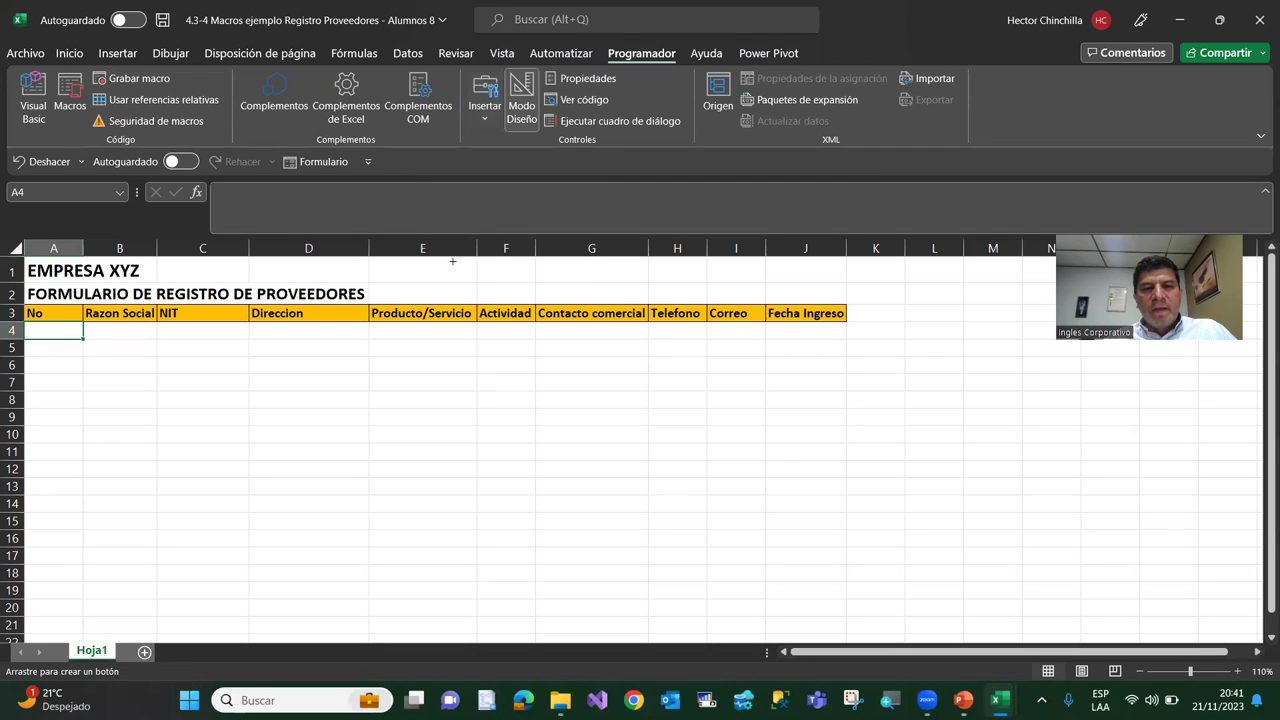
drag(452, 261, 614, 289)
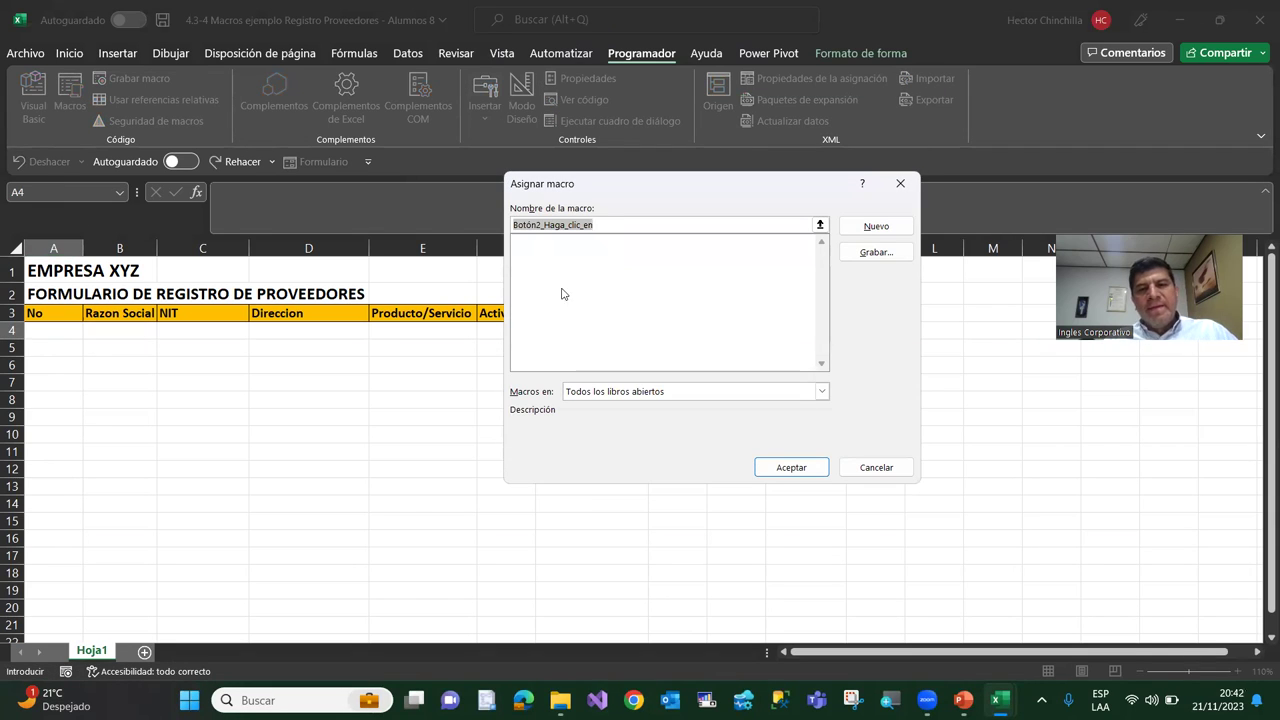
click(594, 224)
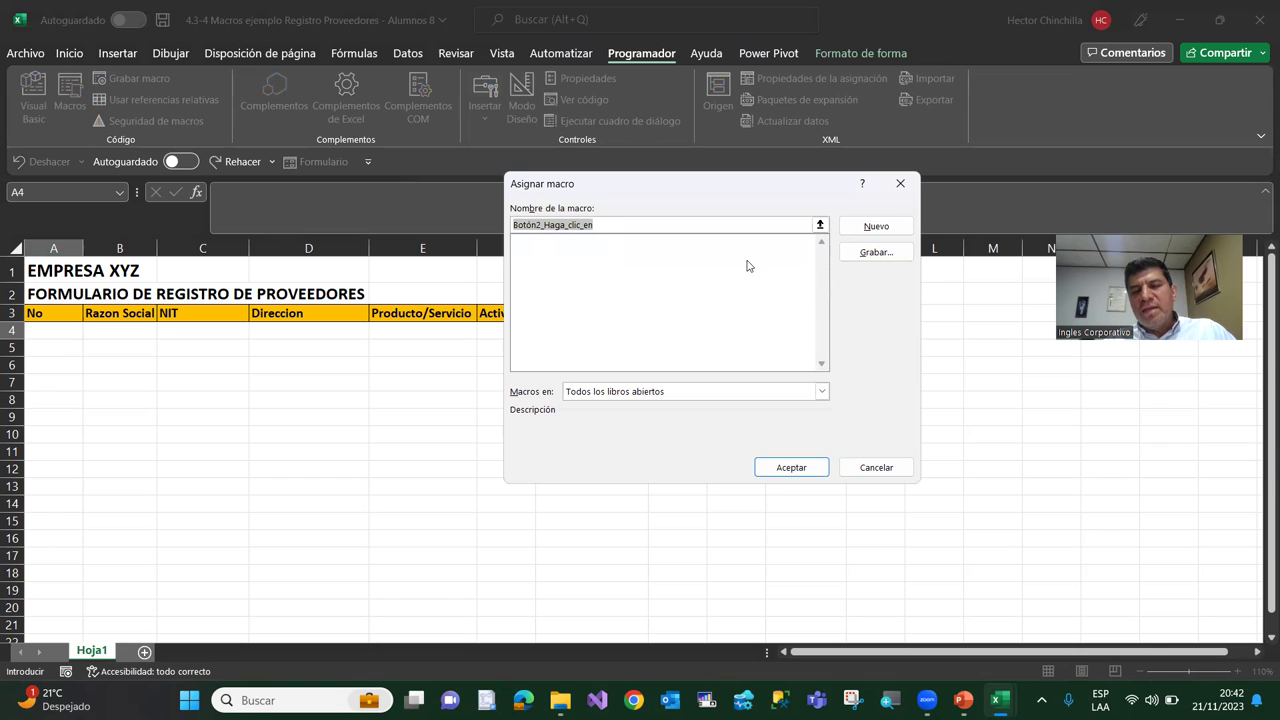
click(871, 476)
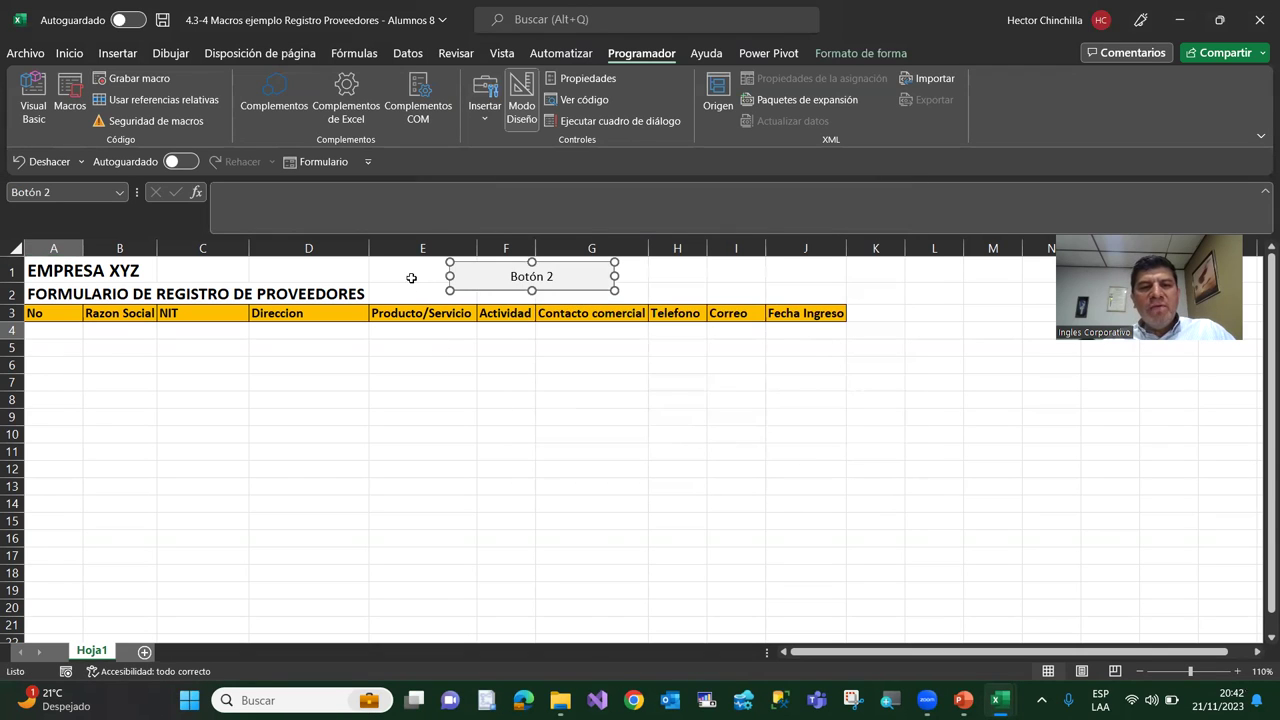
click(411, 278)
click(36, 105)
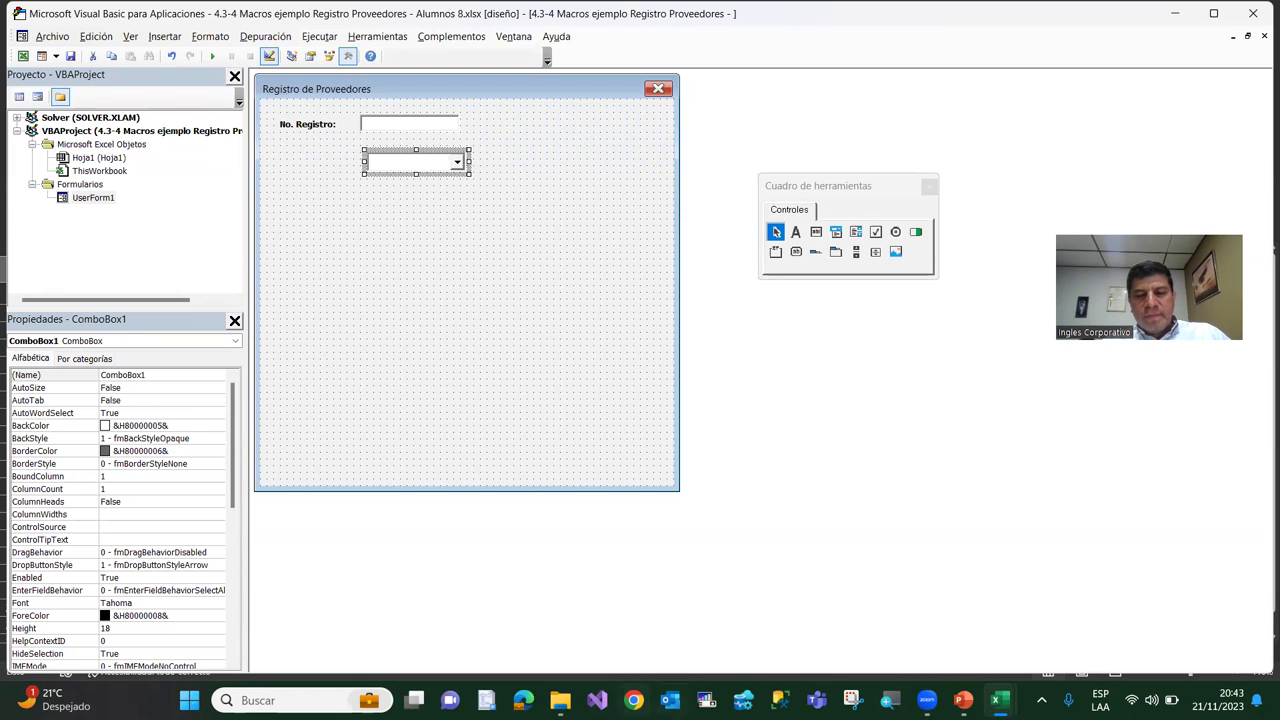
Open File Explorer on the EXCEL AVANZADO ON-LINE folder with the Registro Proveedores workbooks
click(560, 600)
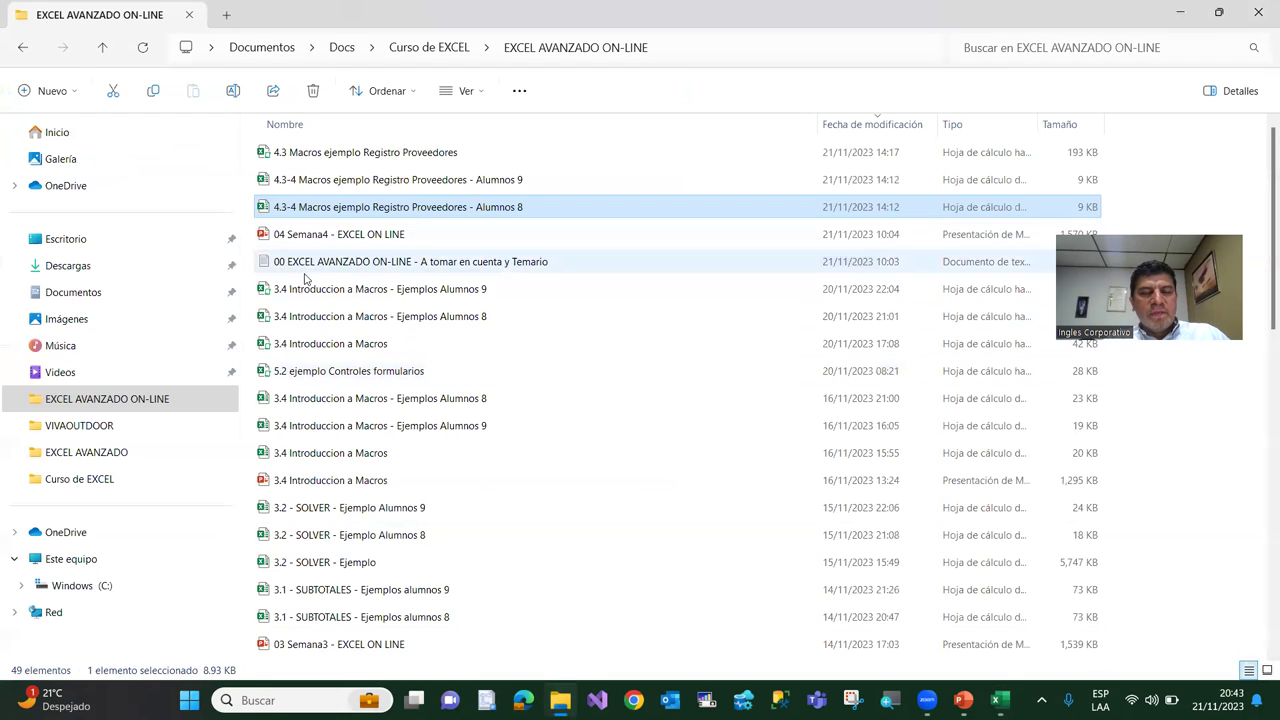
Open the example workbook '3.4 Introduccion a Macros - Ejemplos Alumnos 8' from File Explorer
double_click(335, 318)
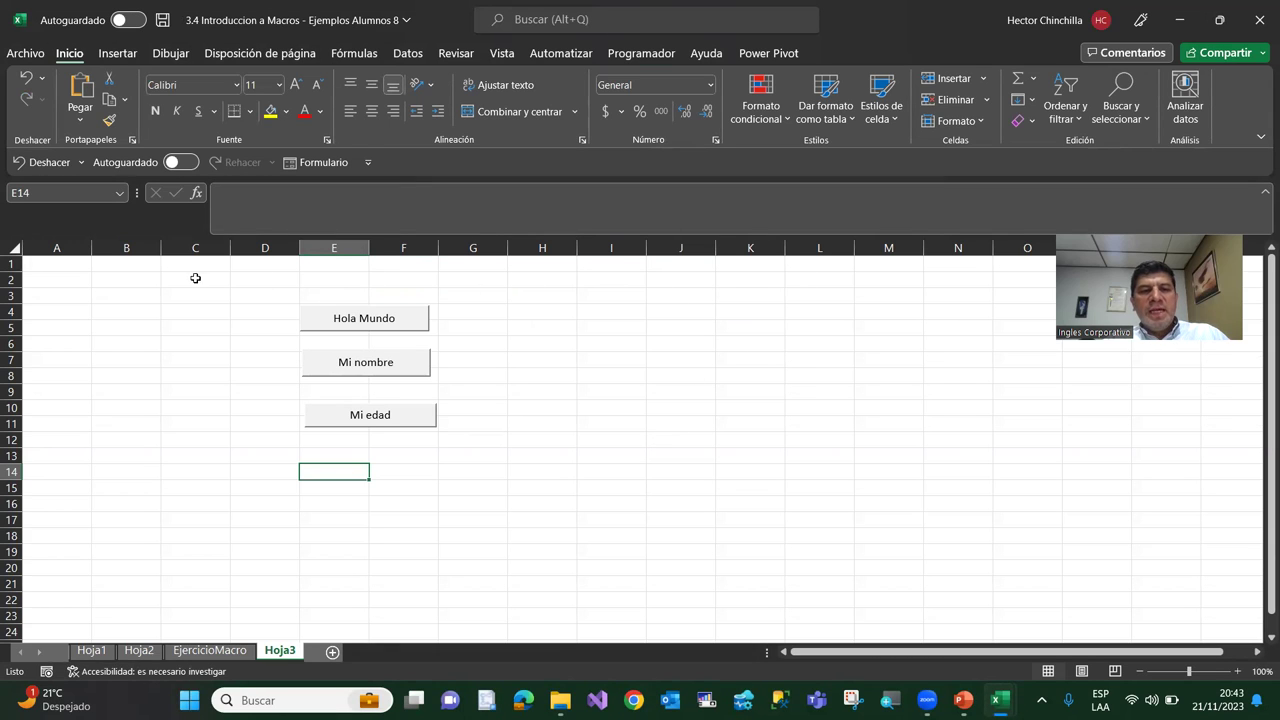
Select cells B2 and C12 on Hoja3, then switch to the Programador ribbon
click(110, 282)
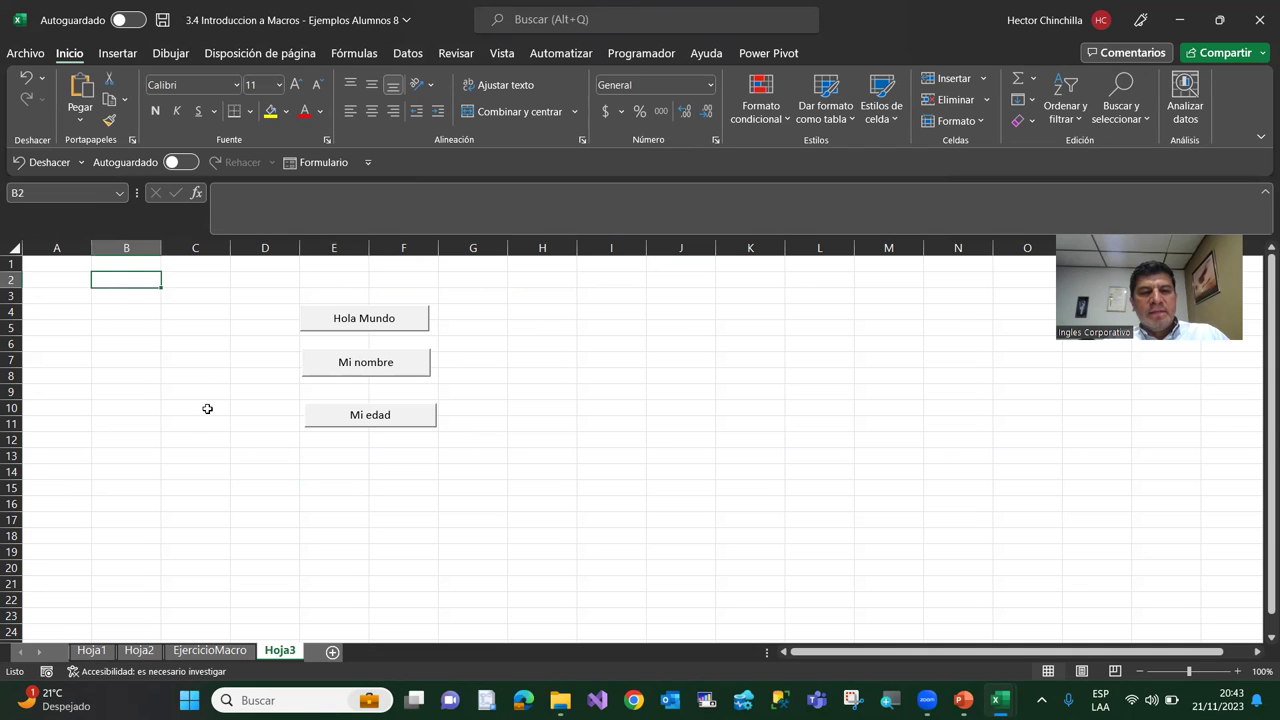
click(181, 438)
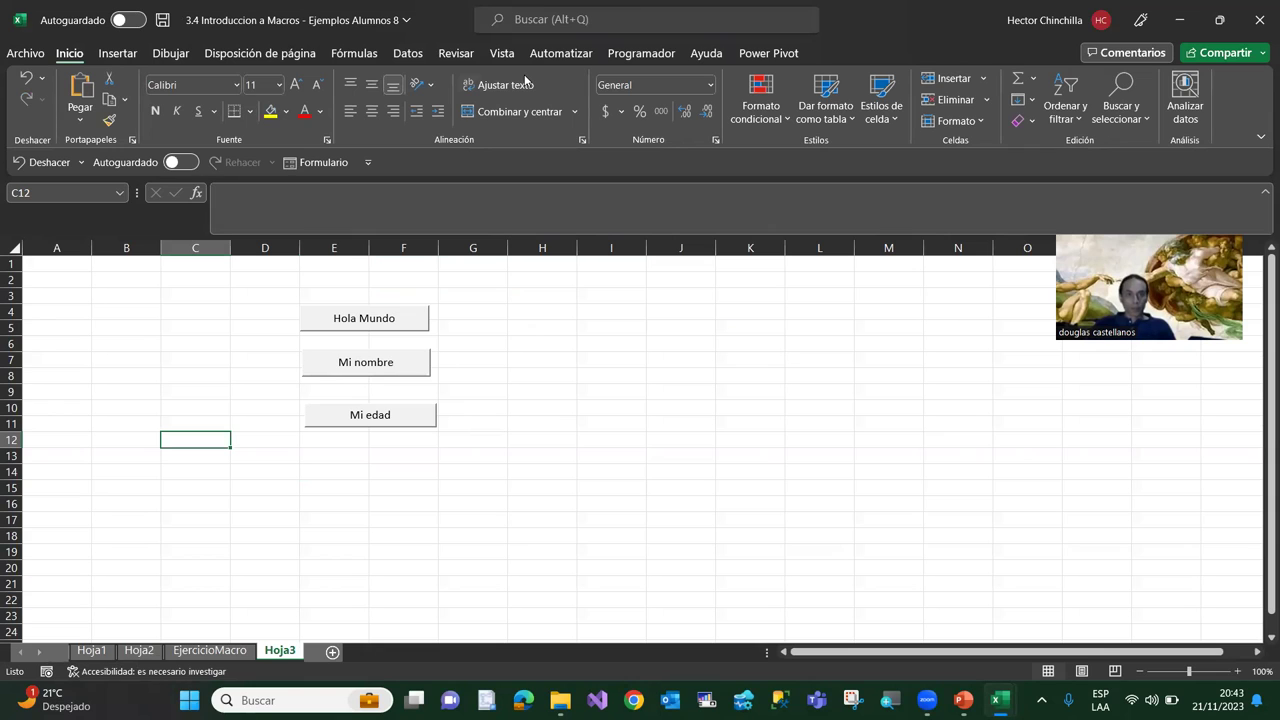
click(622, 56)
Inspect the HolaMundo, Mnombre and Medad subs in Módulo3, then close the editor and workbook
click(34, 110)
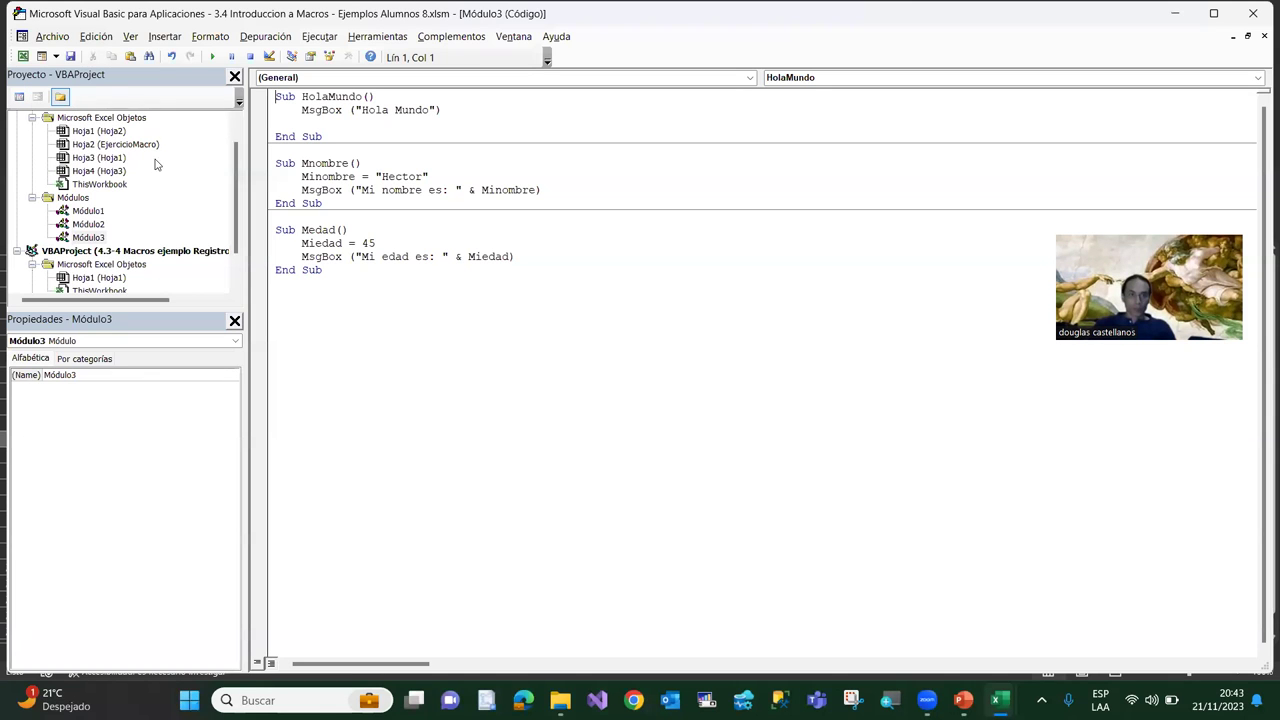
click(234, 320)
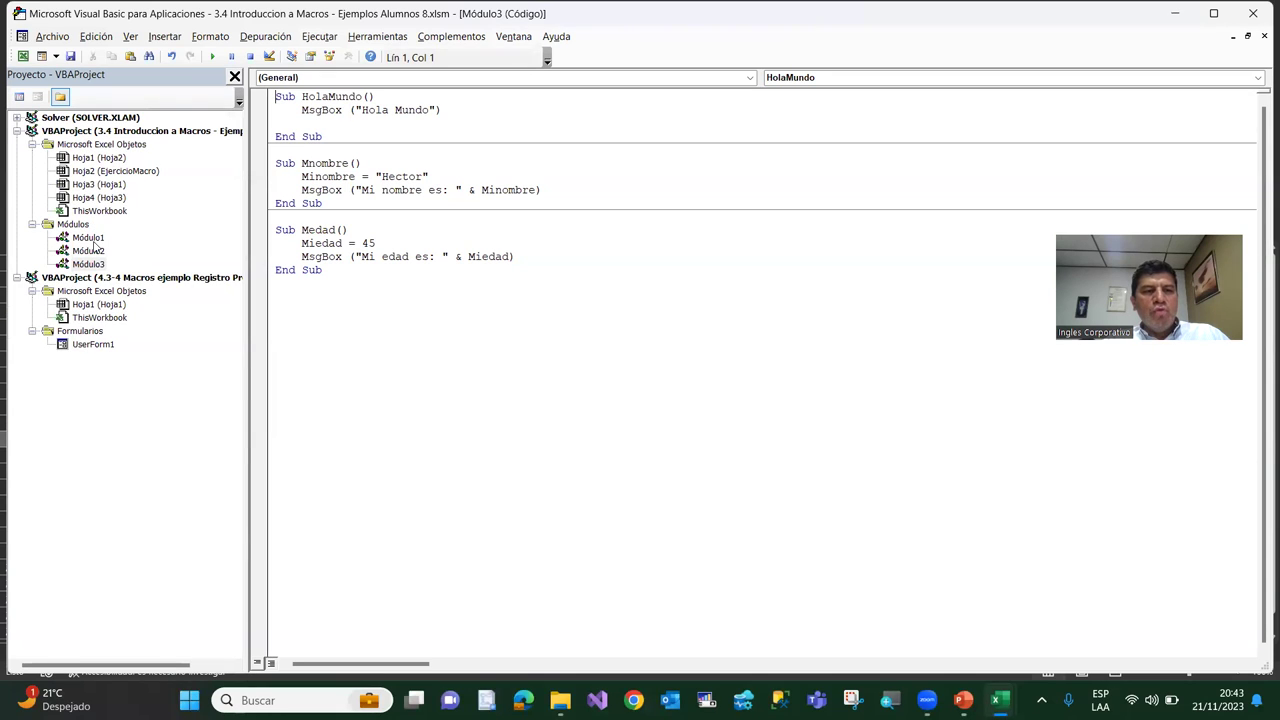
click(93, 264)
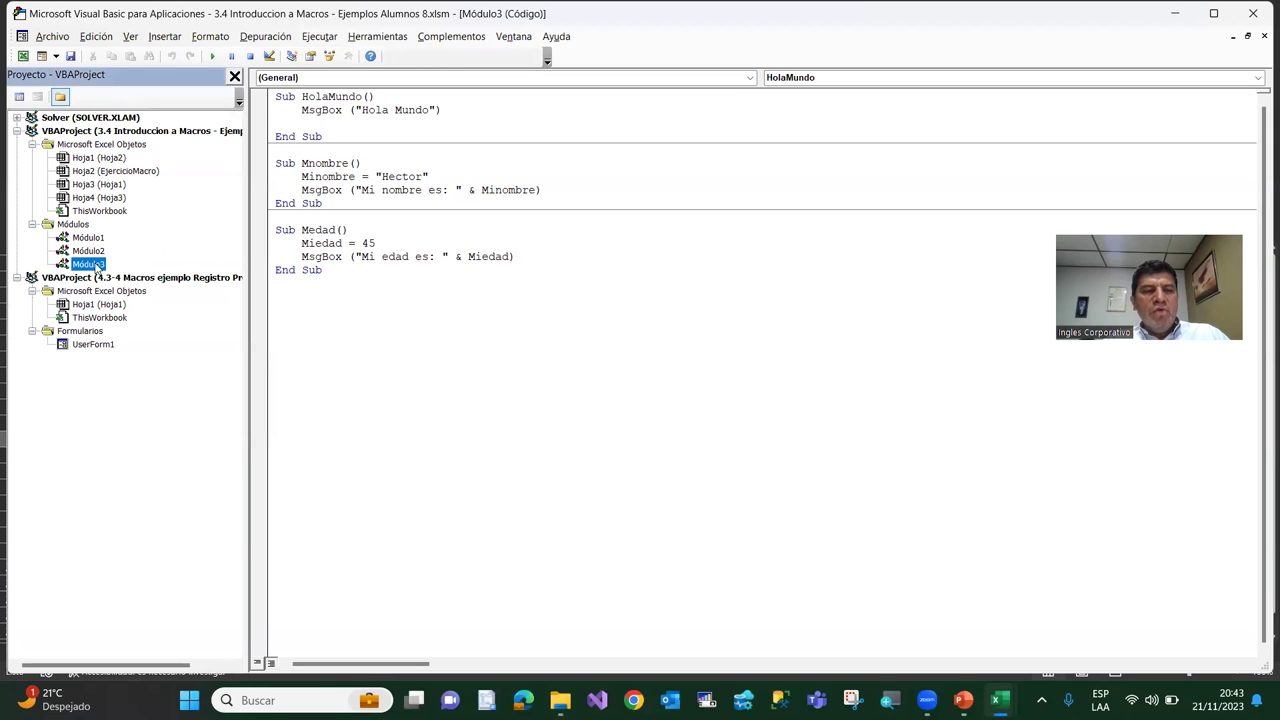
drag(276, 97, 297, 124)
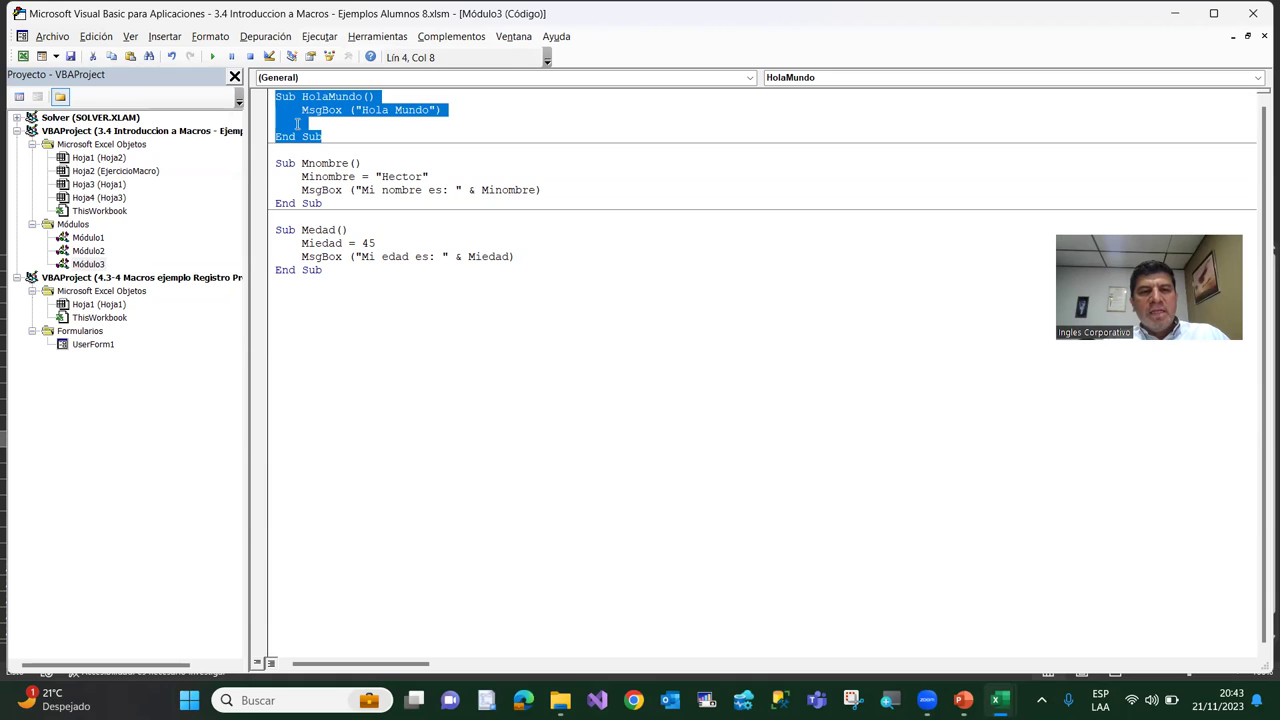
click(297, 124)
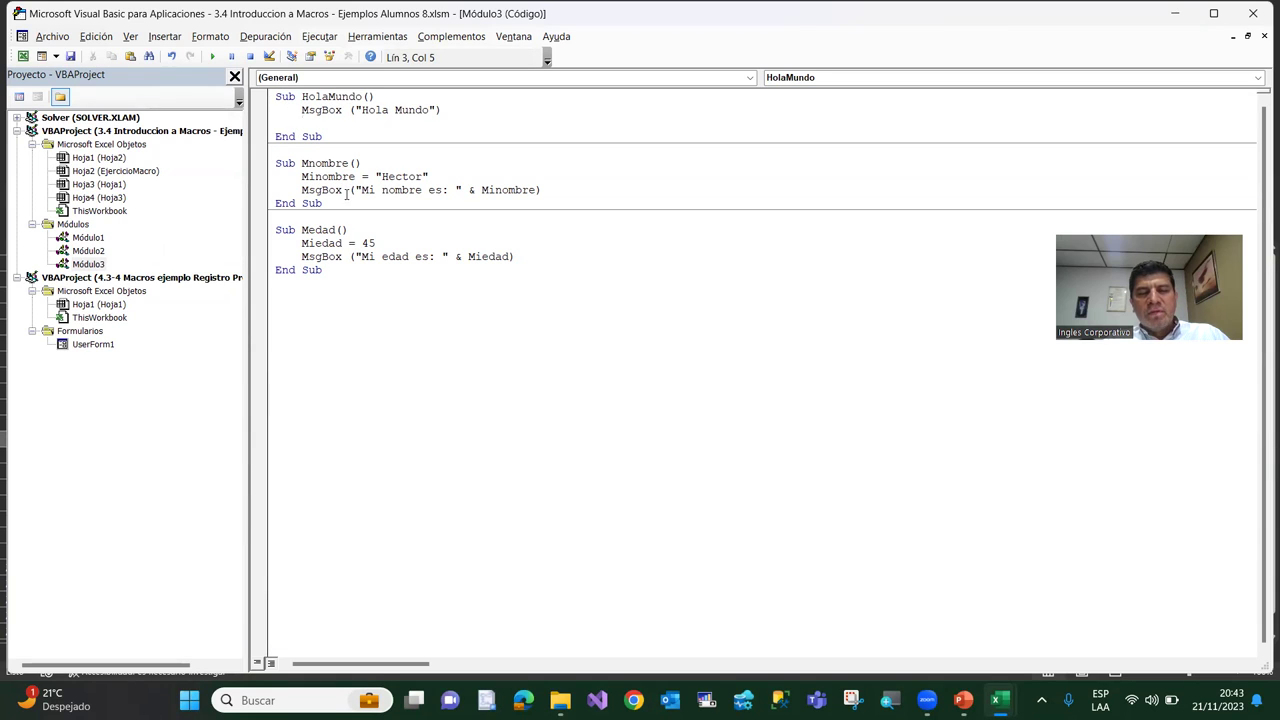
key(shift+Right)
key(shift+Right)
key(shift+Right)
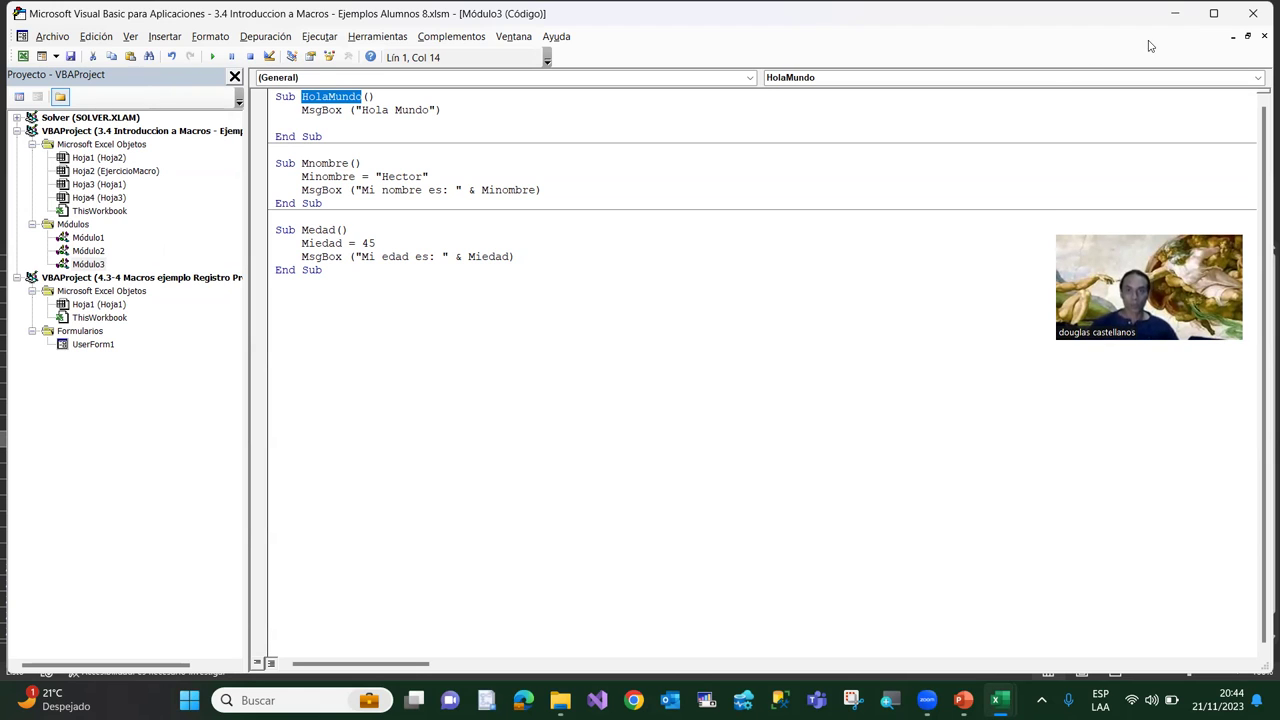
click(1253, 13)
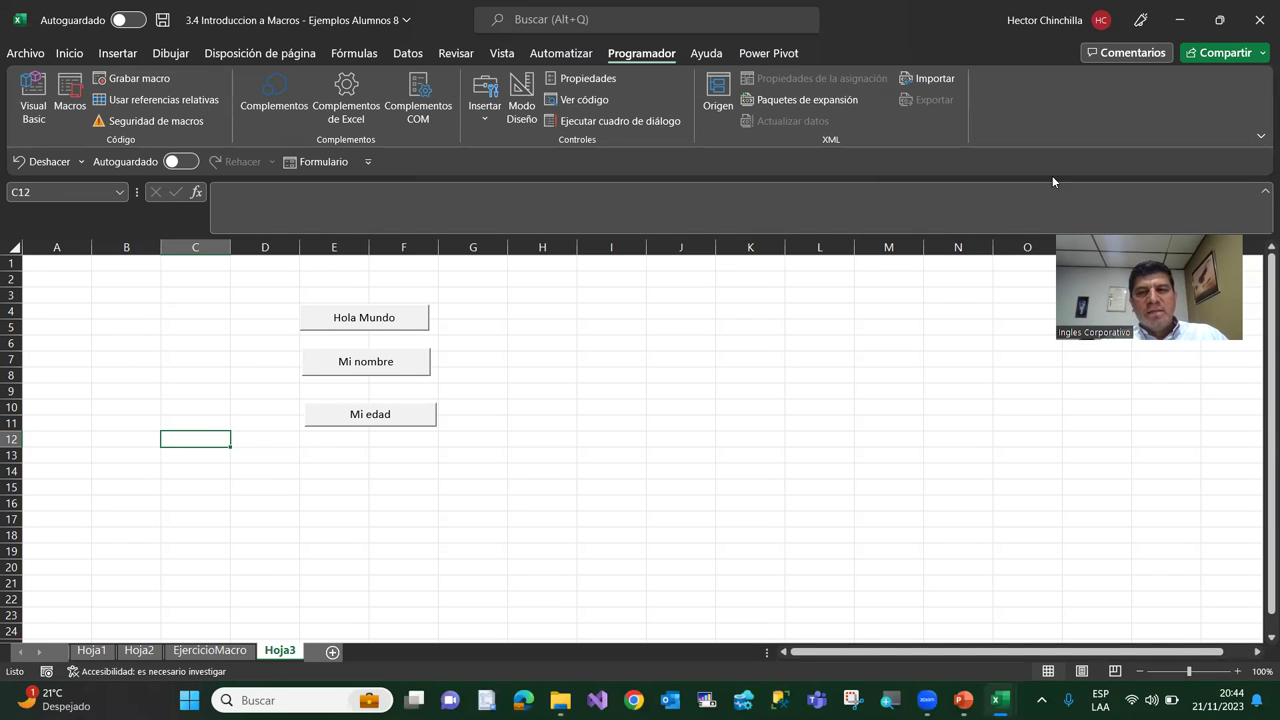
click(1259, 25)
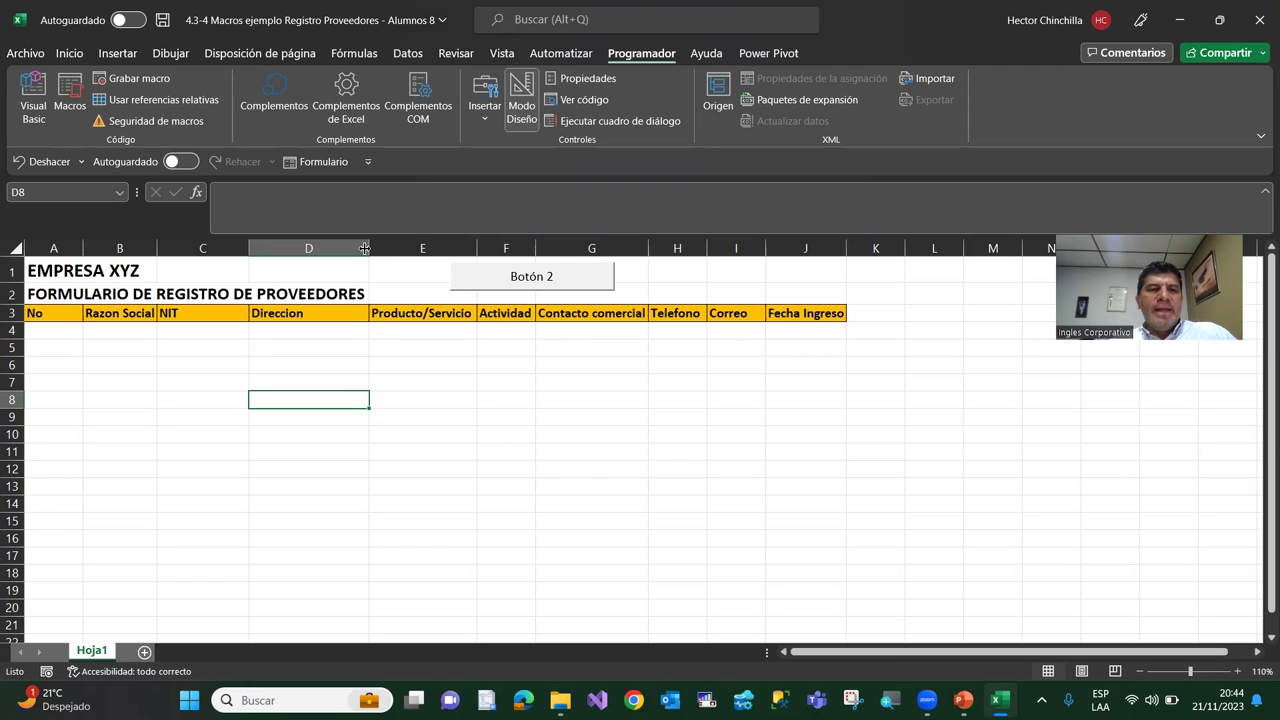
Insert a new standard module, Módulo1, into the supplier workbook's VBA project
click(31, 98)
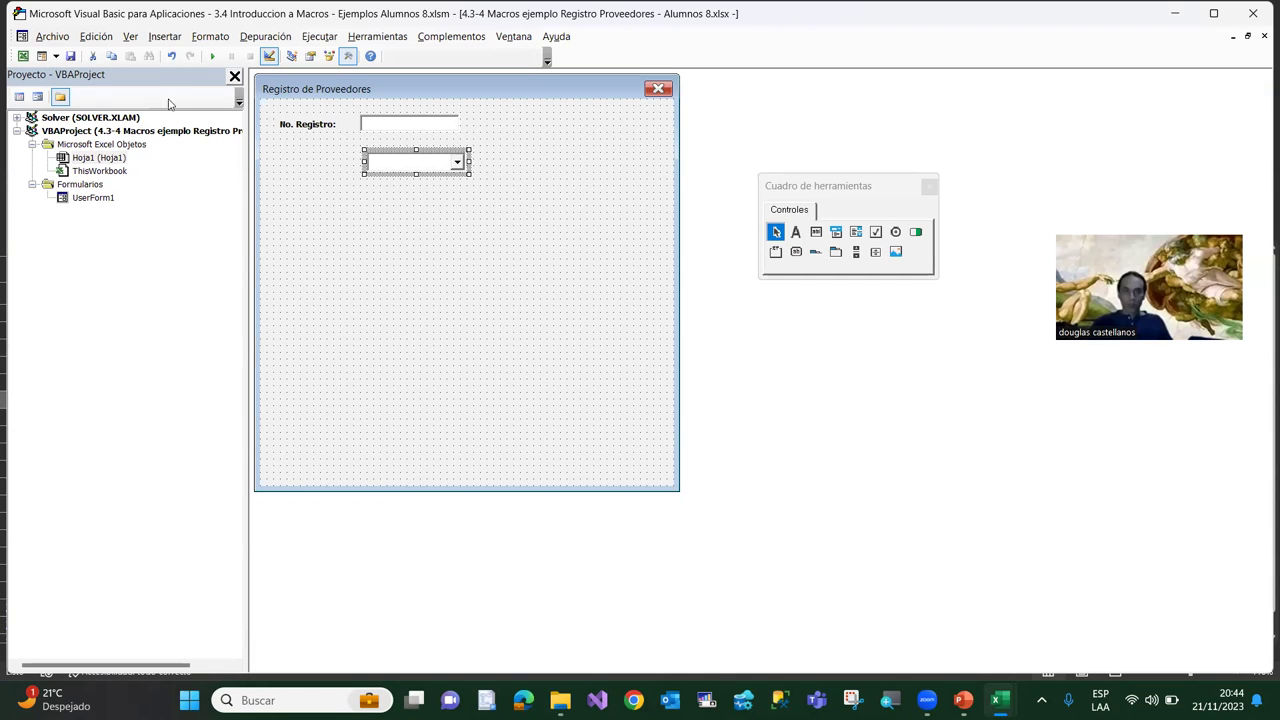
click(160, 37)
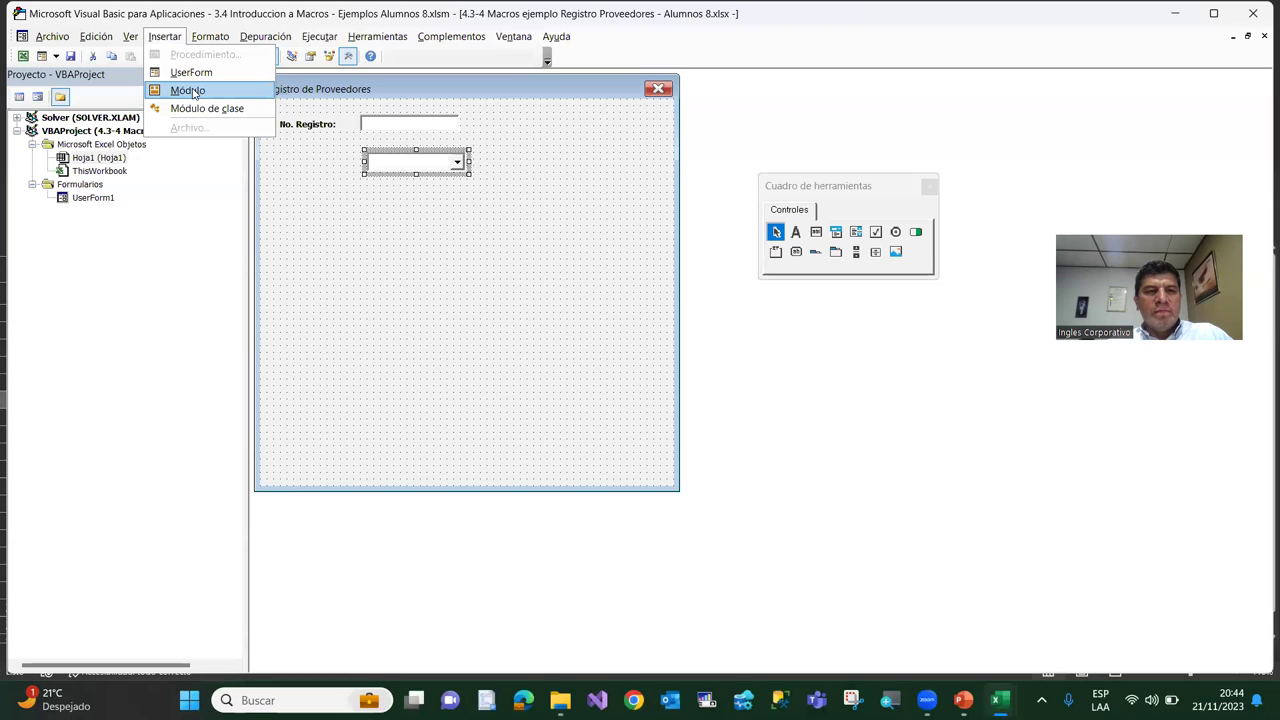
click(194, 93)
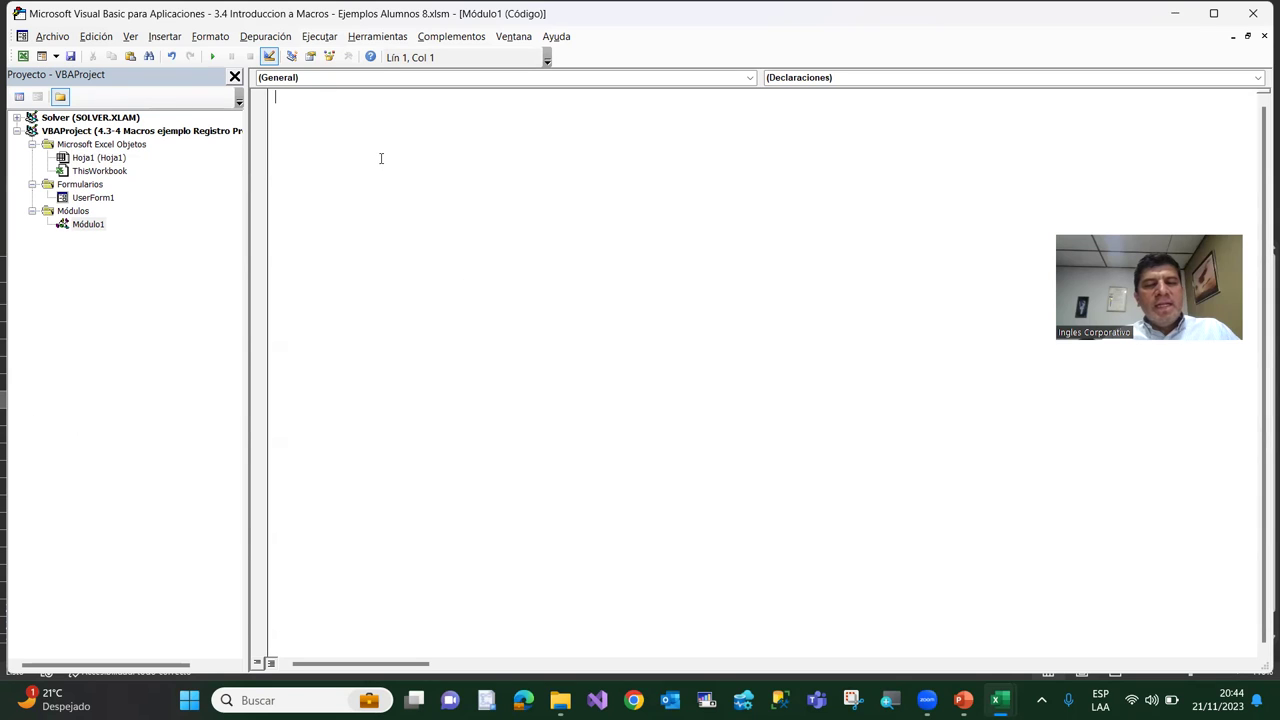
Write an empty Sub RegistrarProv() procedure in Módulo1 and switch back to Excel
click(164, 36)
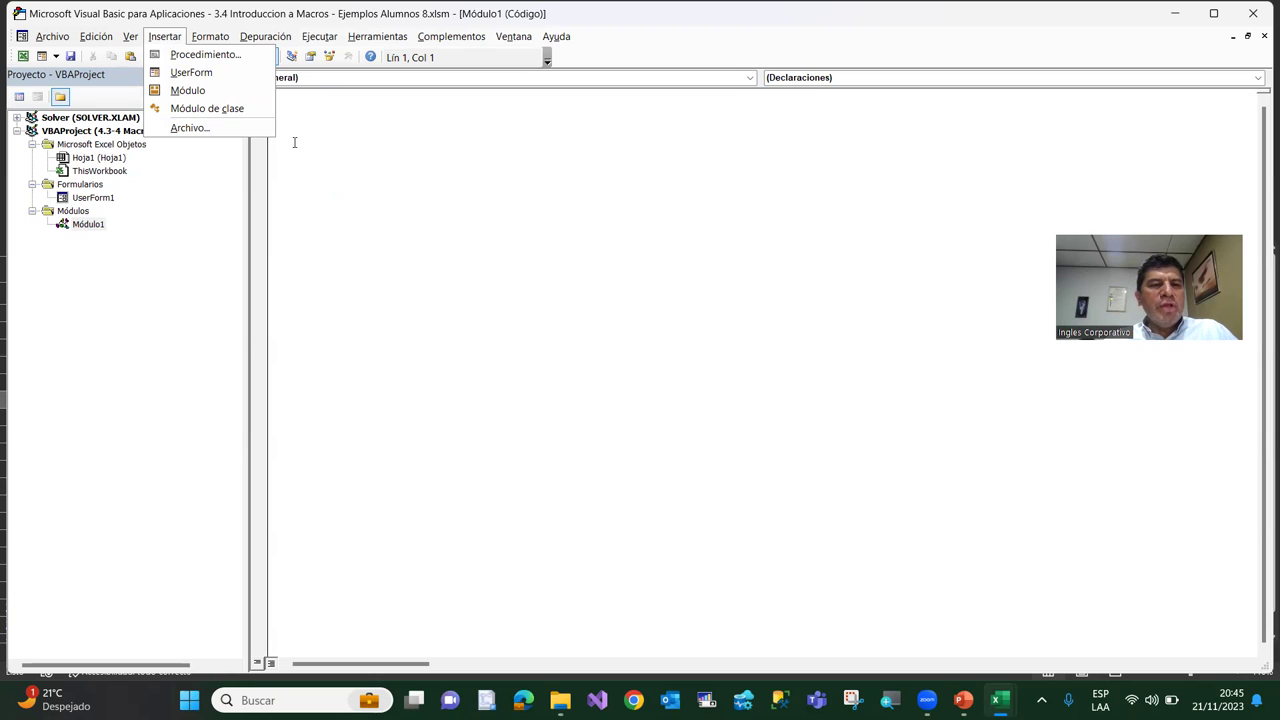
click(83, 227)
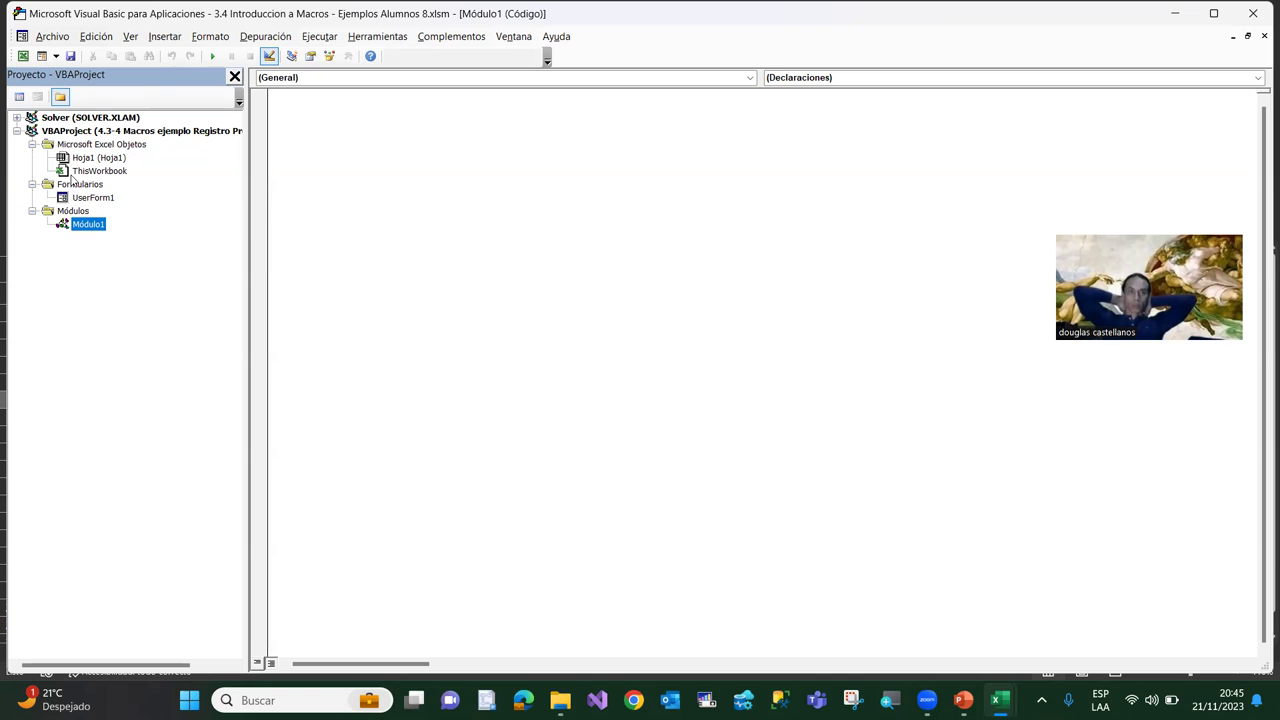
click(286, 98)
click(285, 98)
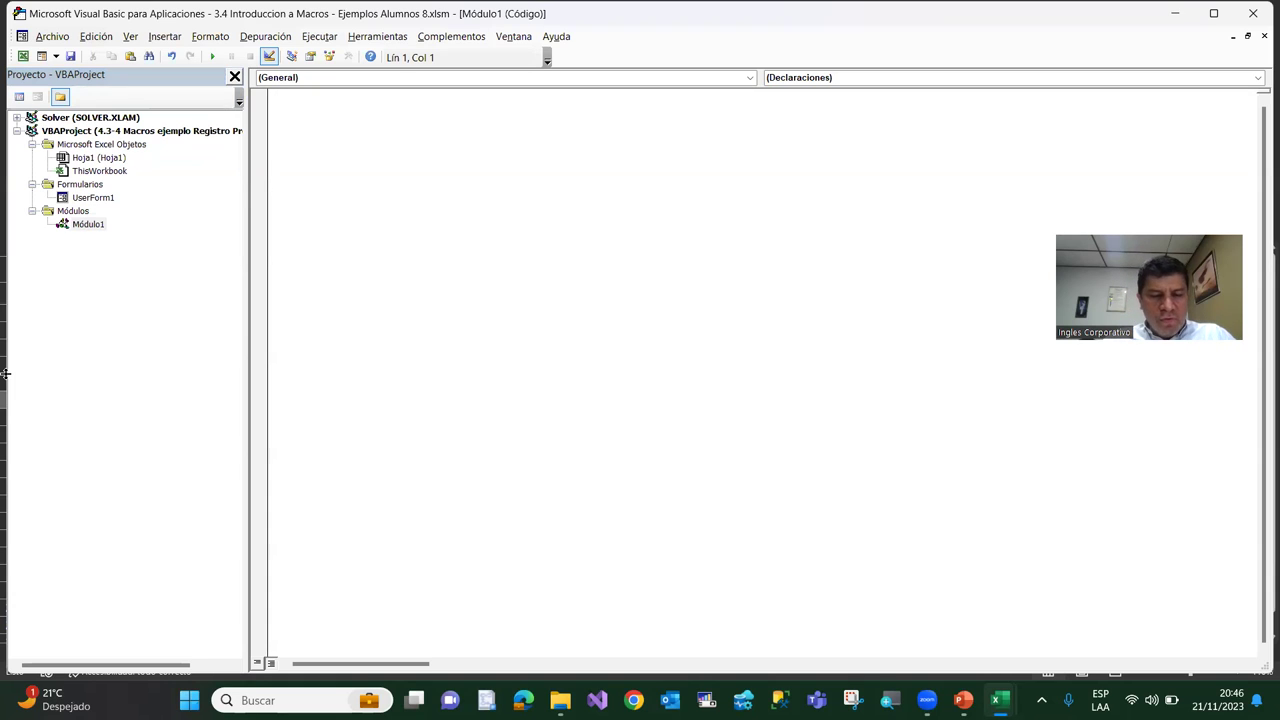
text(Sub )
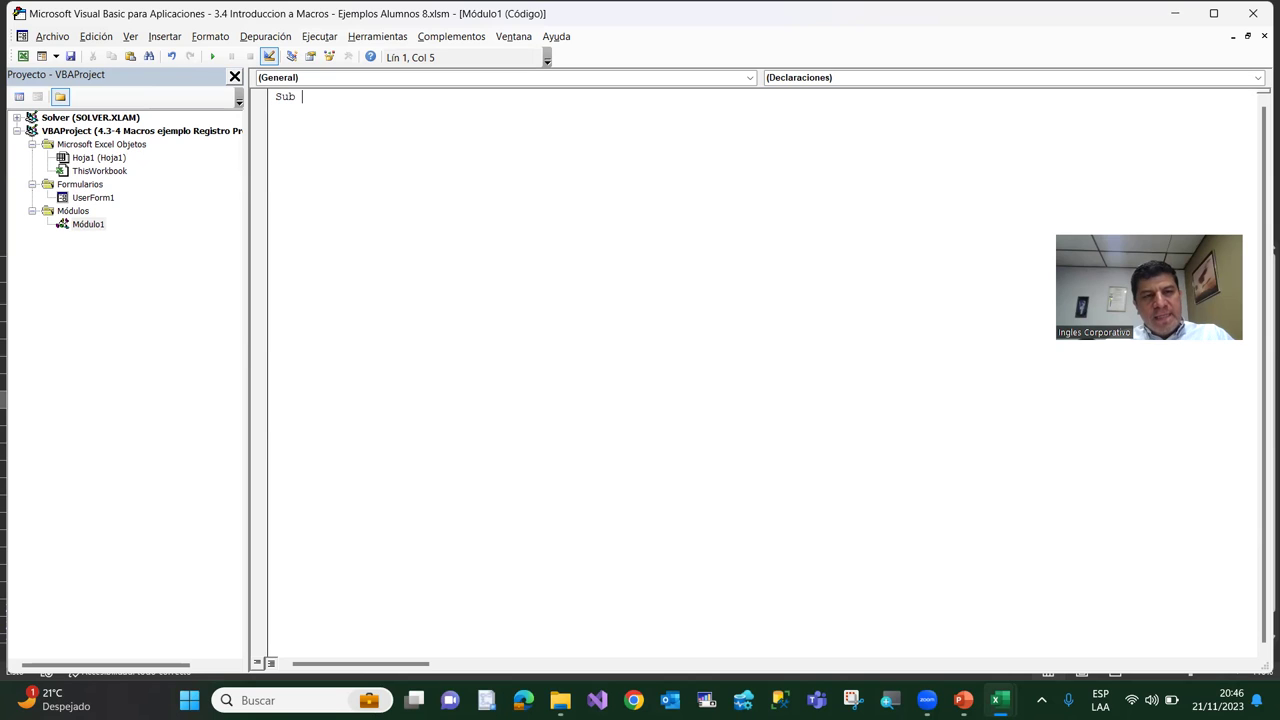
text(Registrar)
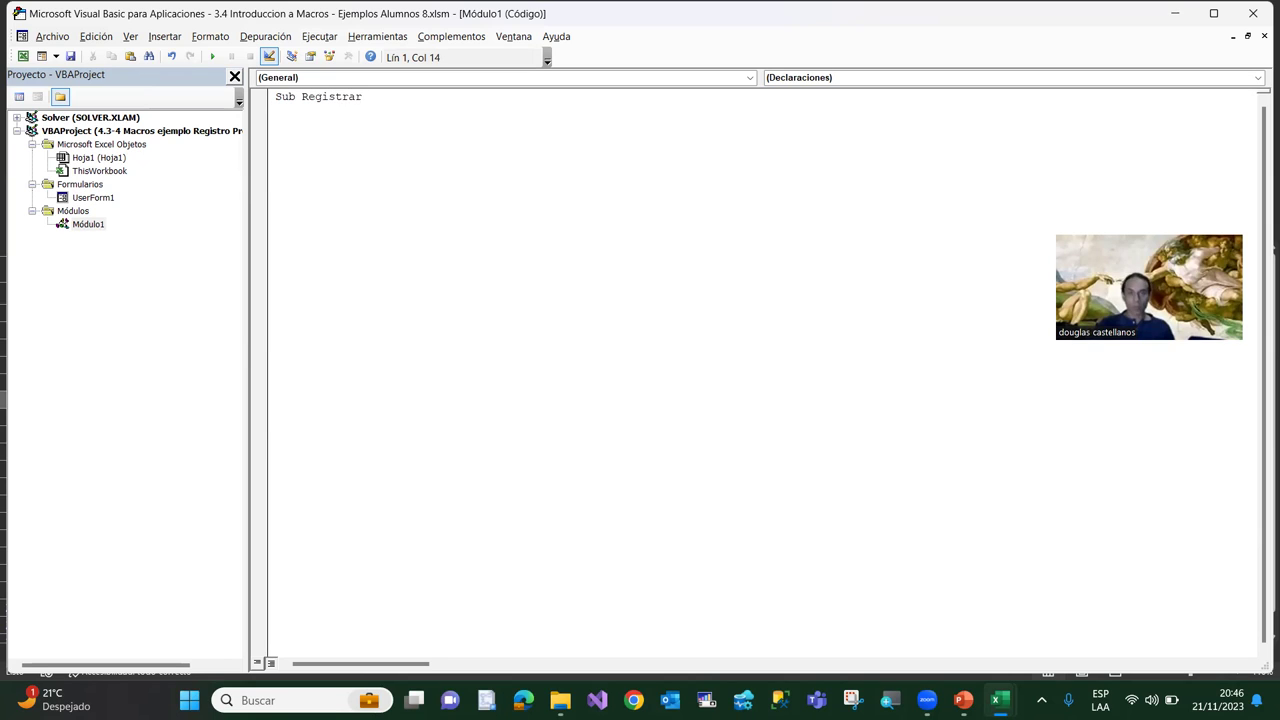
text(Prov()
text())
key(Return)
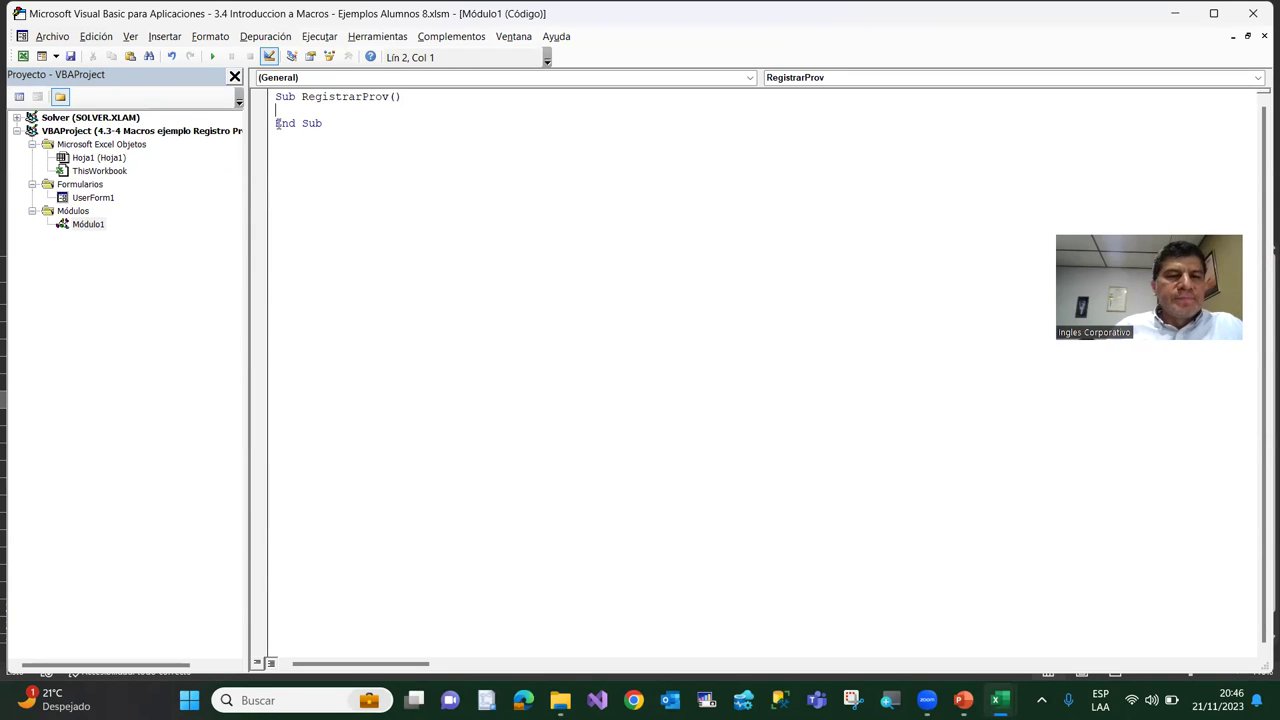
key(ctrl+a)
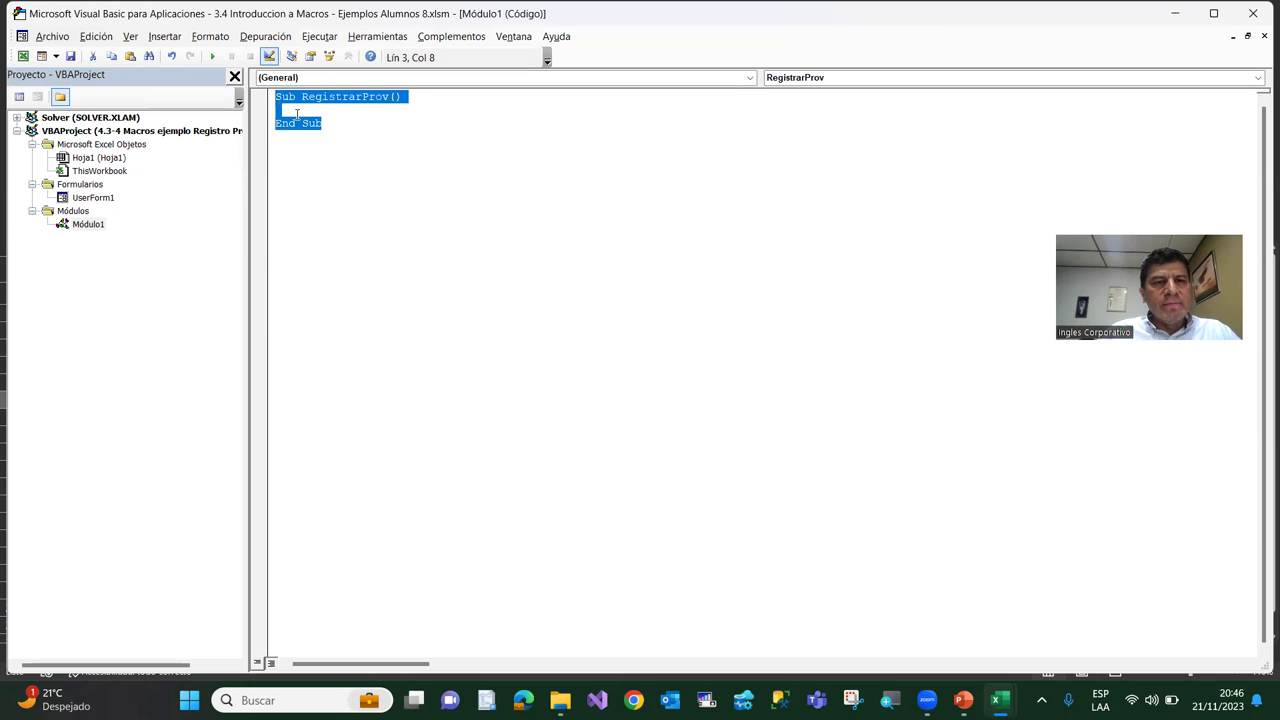
click(352, 161)
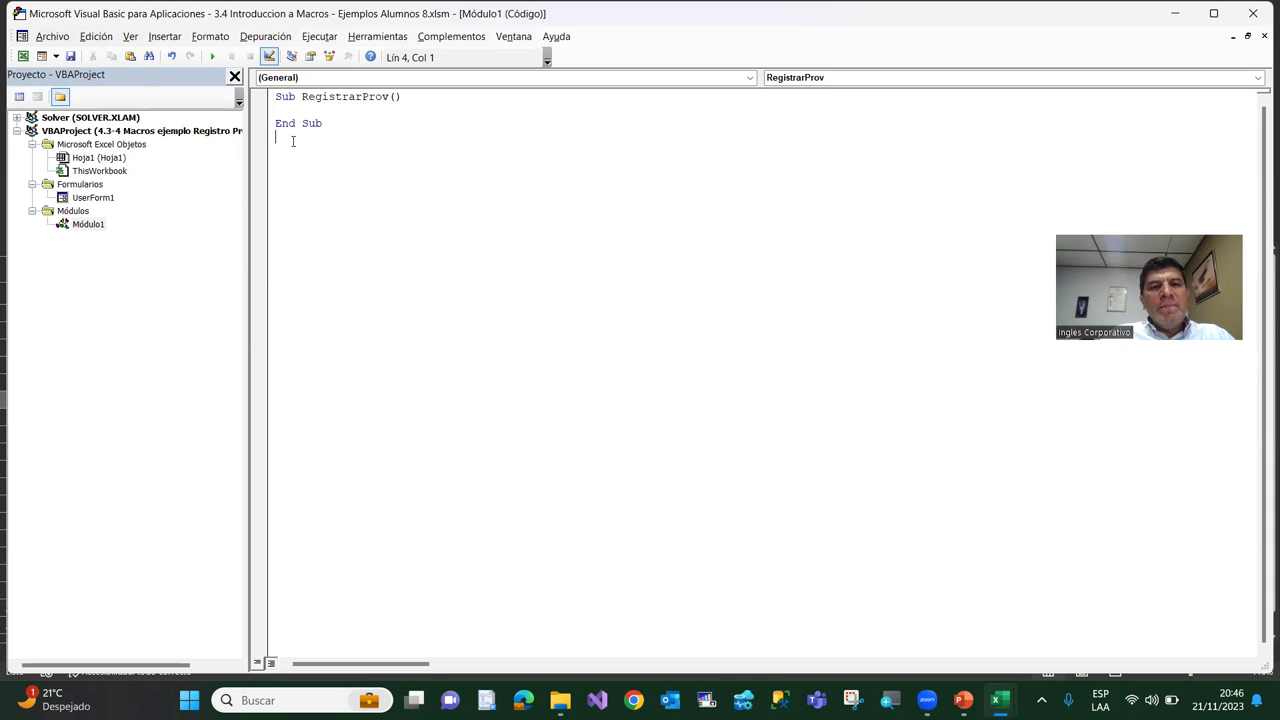
click(23, 57)
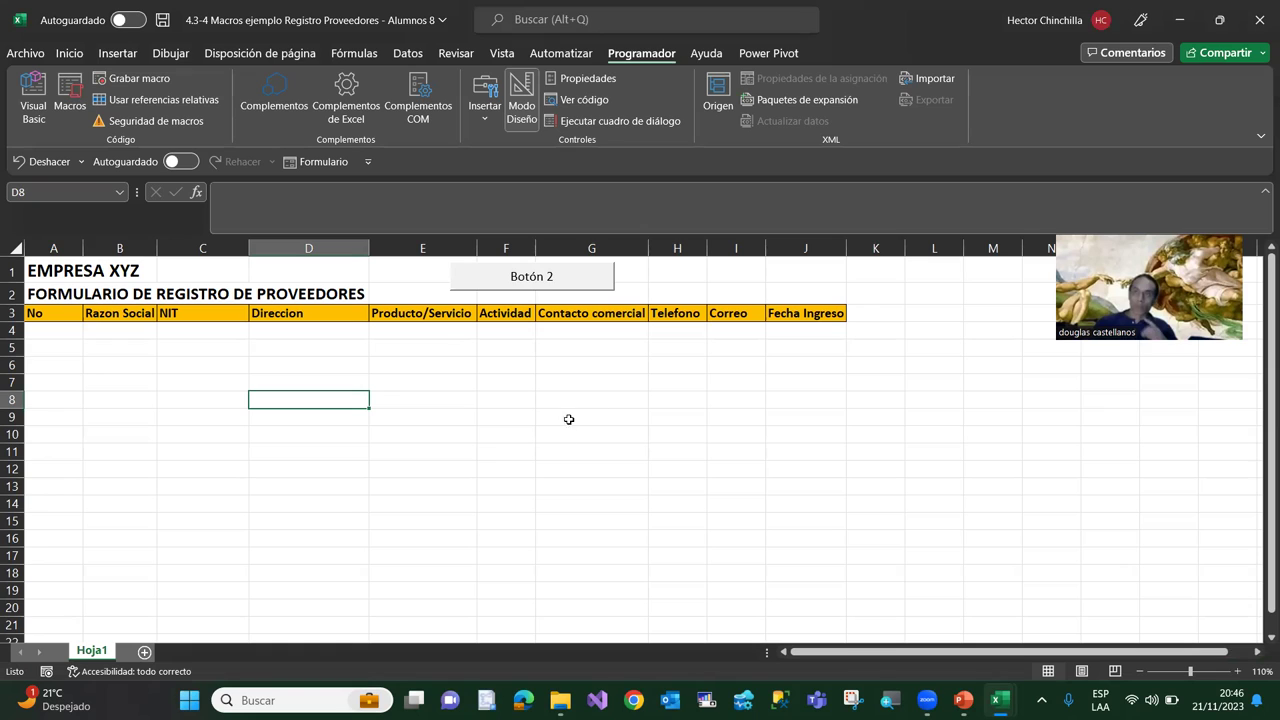
Assign the RegistrarProv macro to Botón 2 through Asignar macro
click(538, 277)
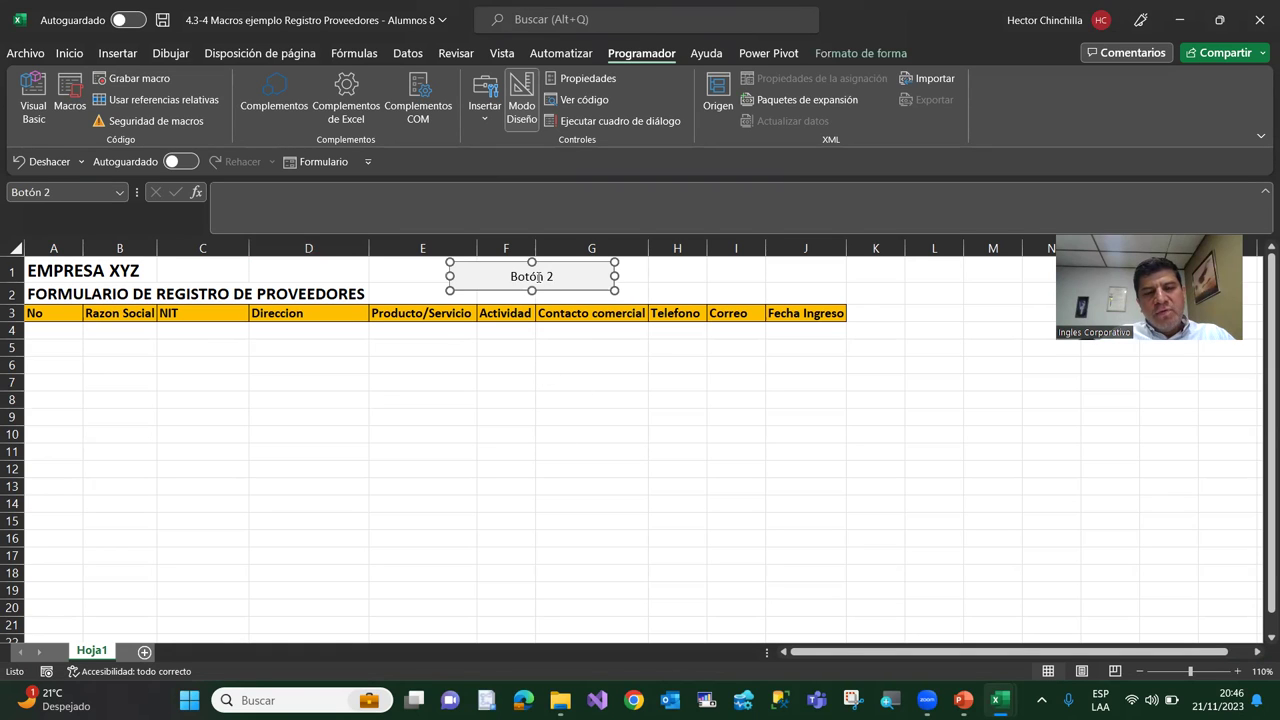
right_click(532, 276)
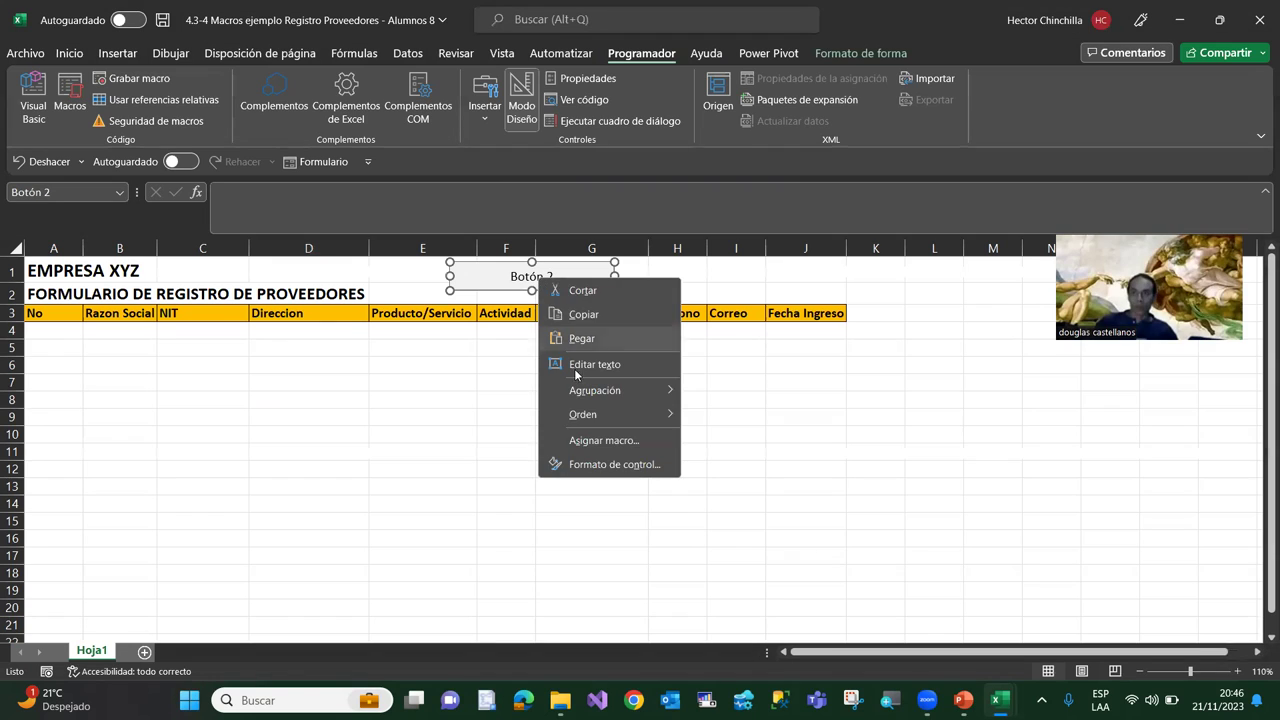
click(585, 438)
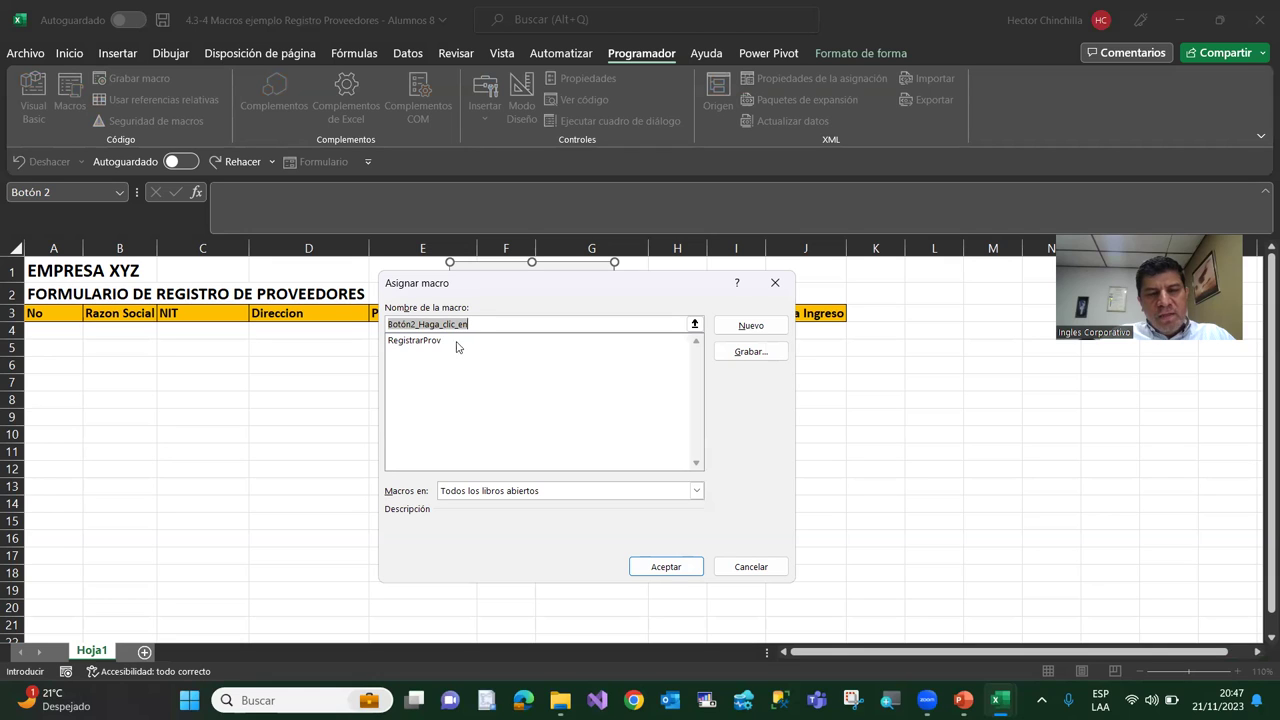
click(425, 342)
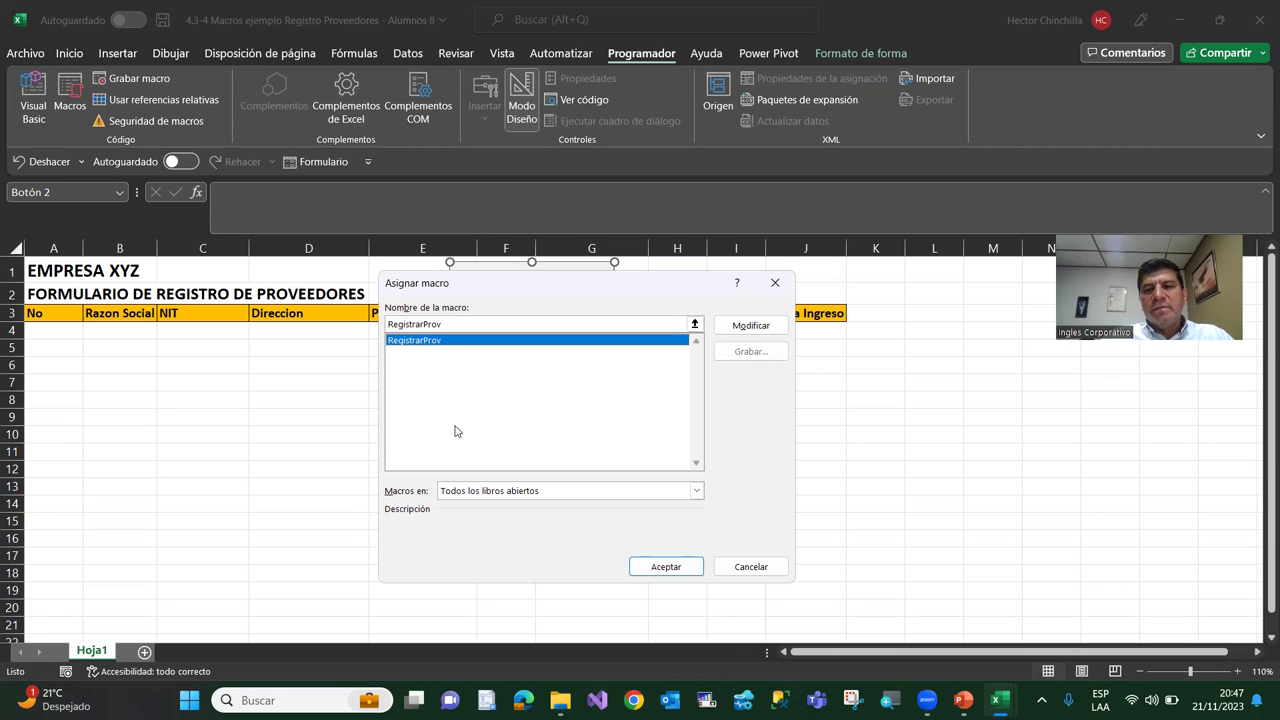
click(679, 576)
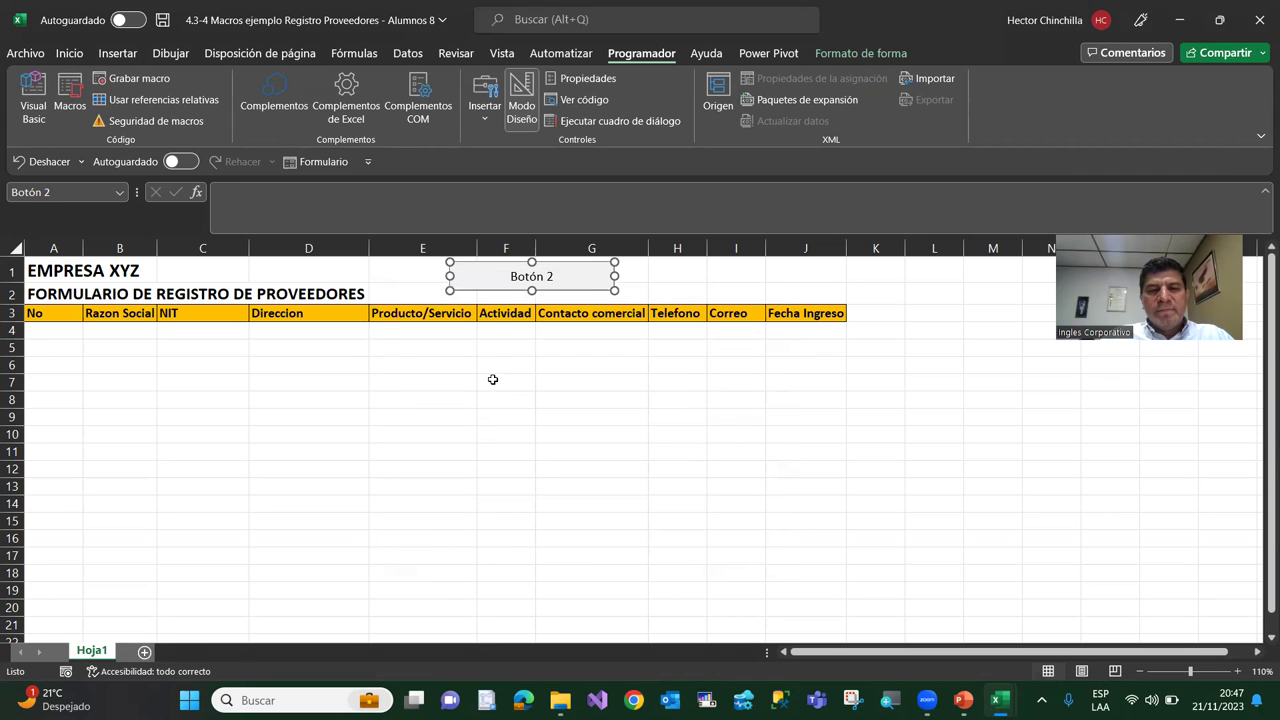
click(520, 279)
Relabel Botón 2 as 'Registrar Proveedor' and leave design mode
key(BackSpace)
key(BackSpace)
key(Delete)
key(Delete)
key(Delete)
key(Delete)
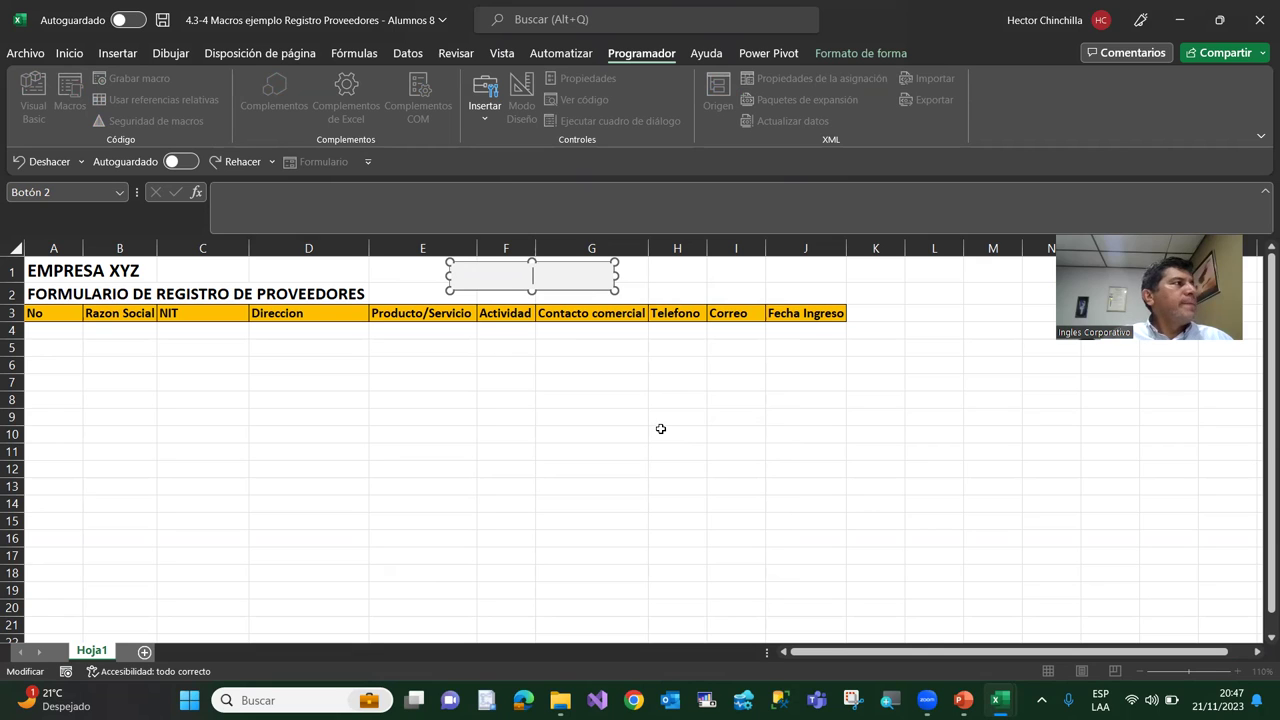
text(Re)
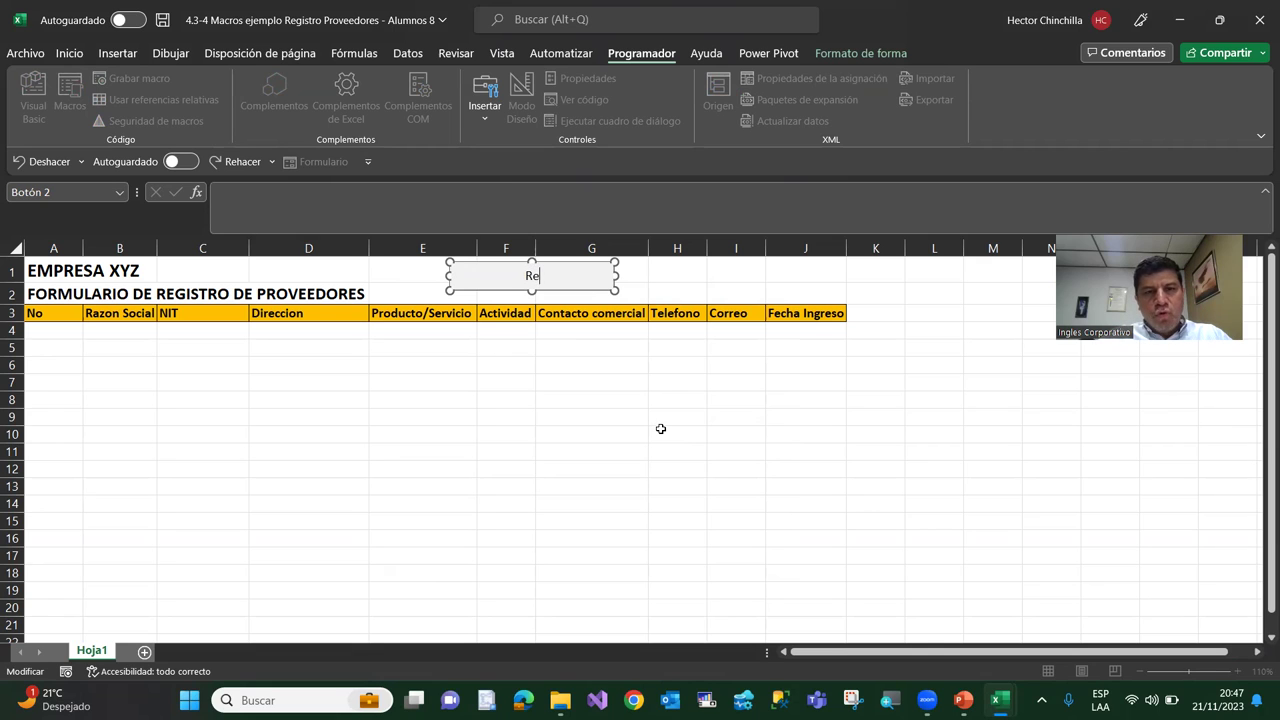
text(gistrar Proveedor)
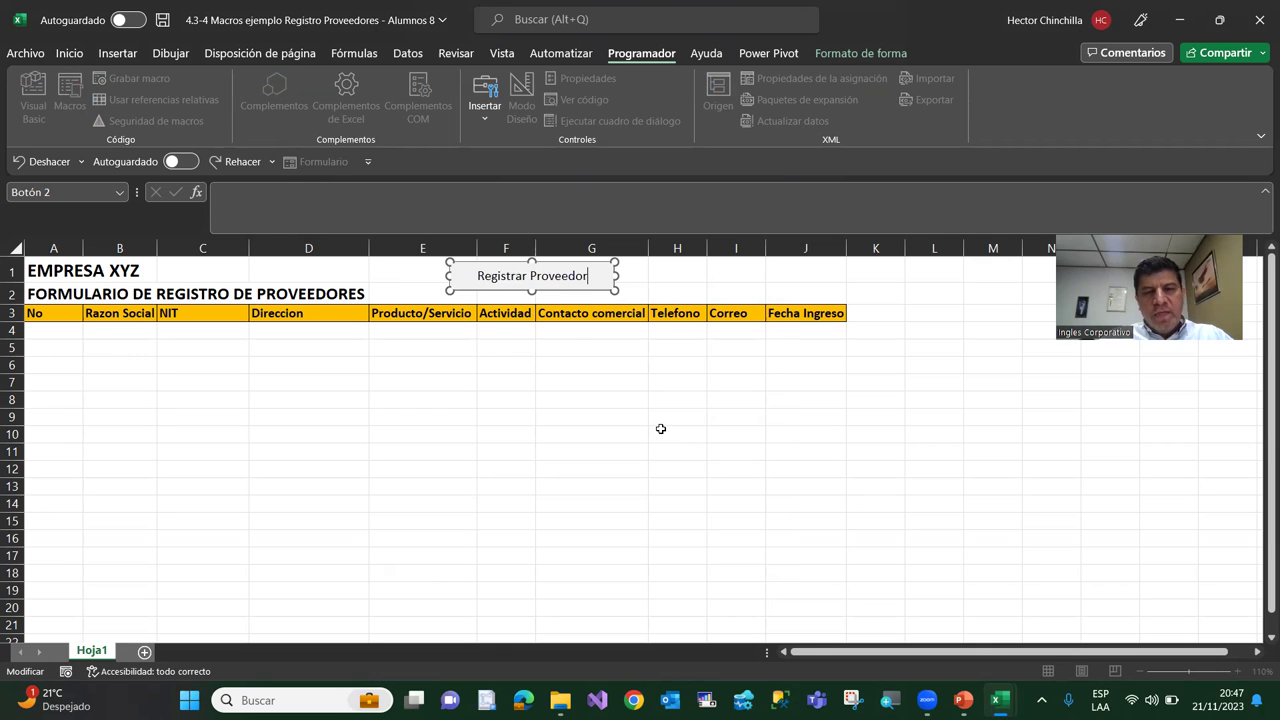
click(630, 447)
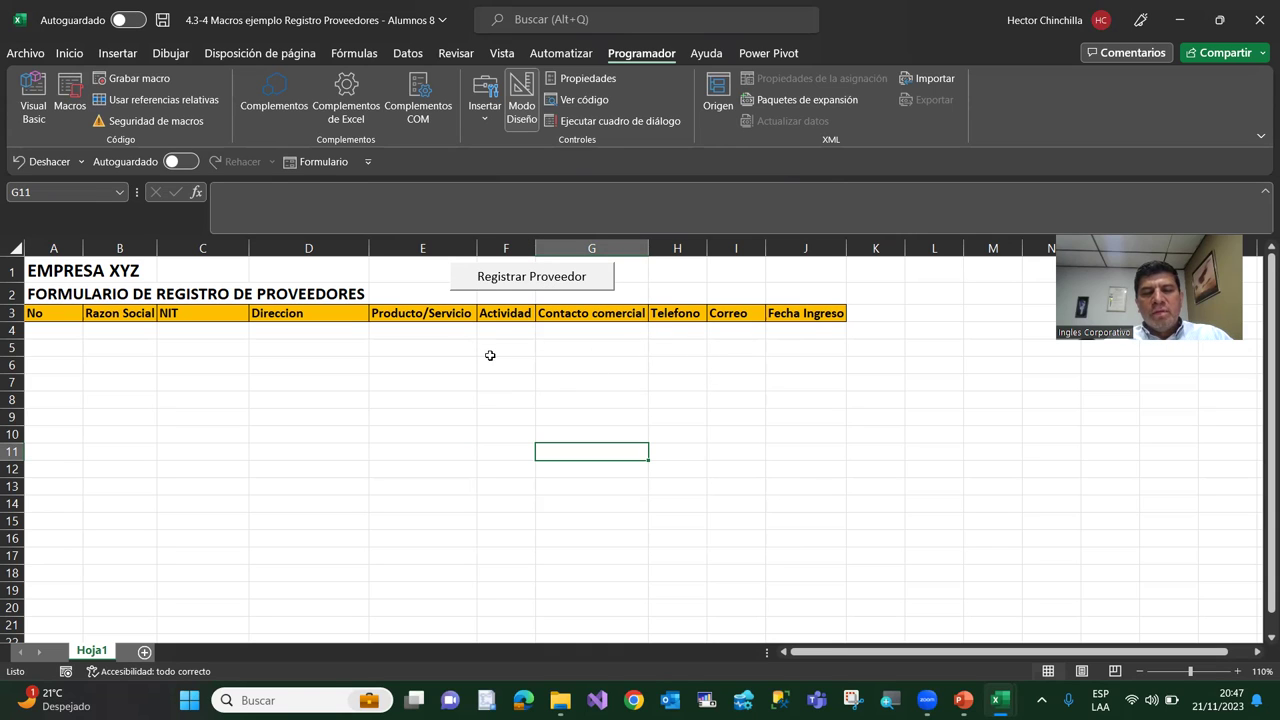
click(525, 284)
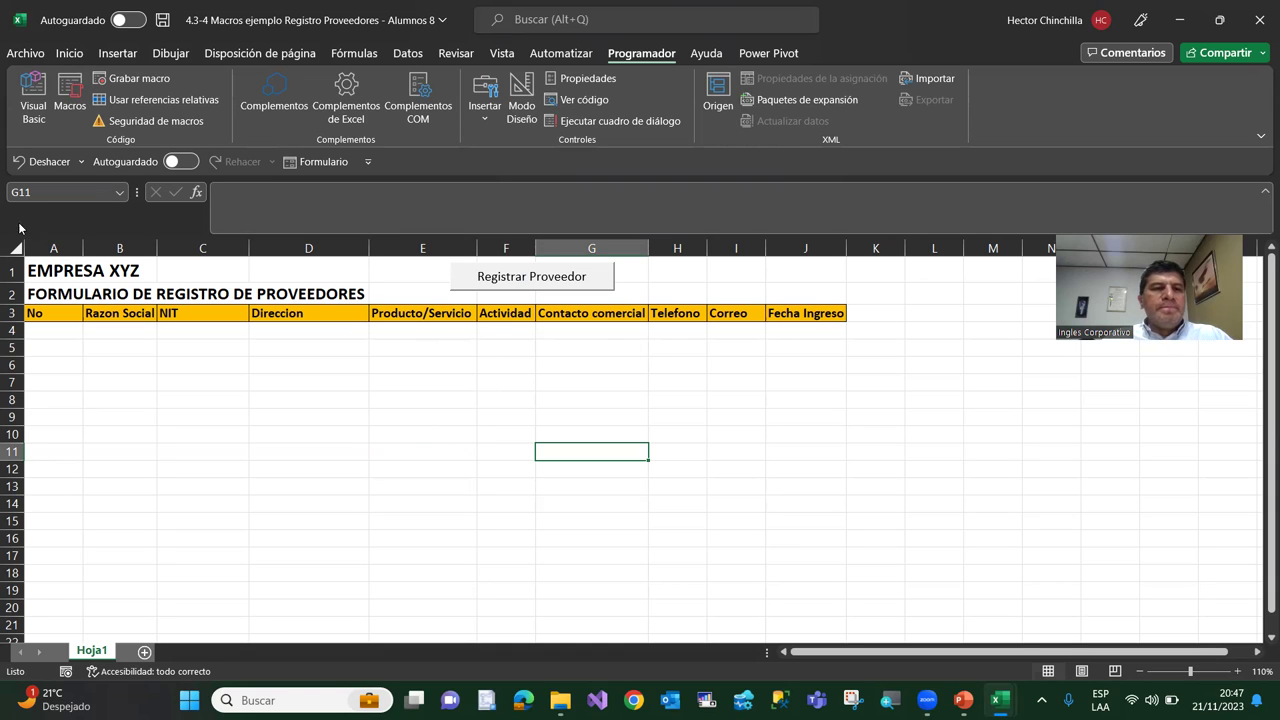
Reopen Módulo1 in the VBA editor and indent a blank line inside RegistrarProv
click(35, 100)
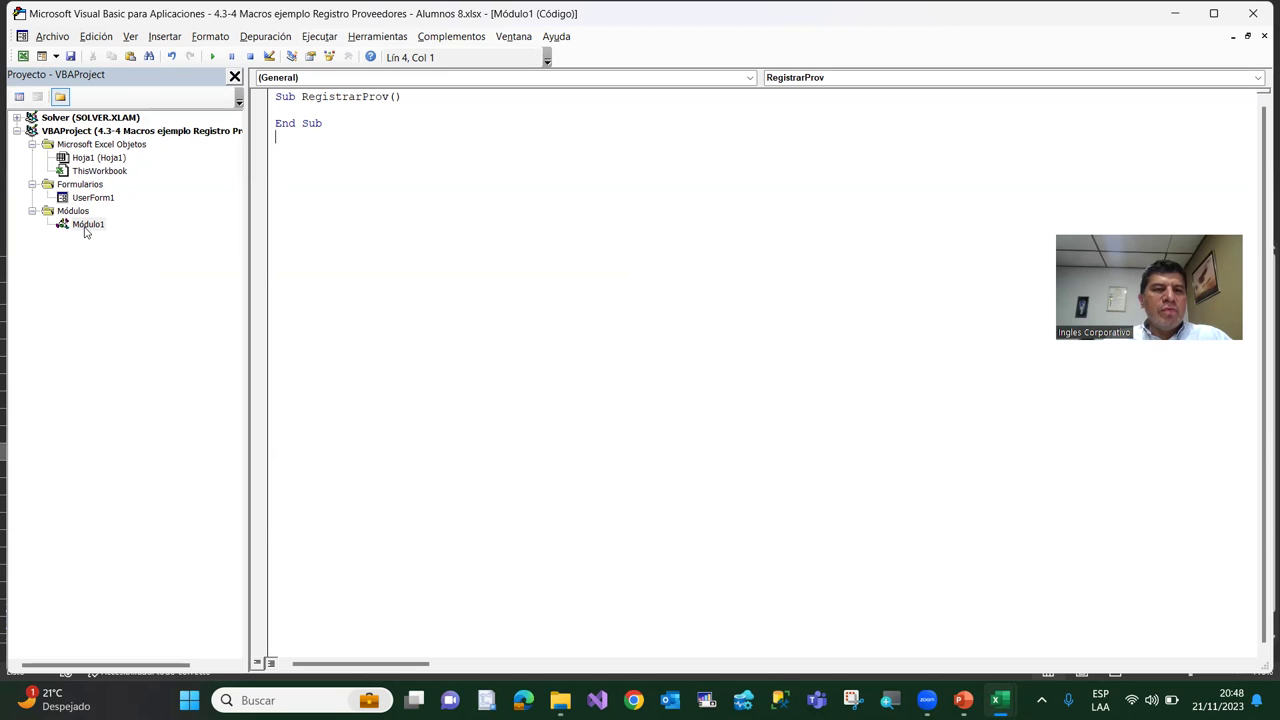
click(87, 226)
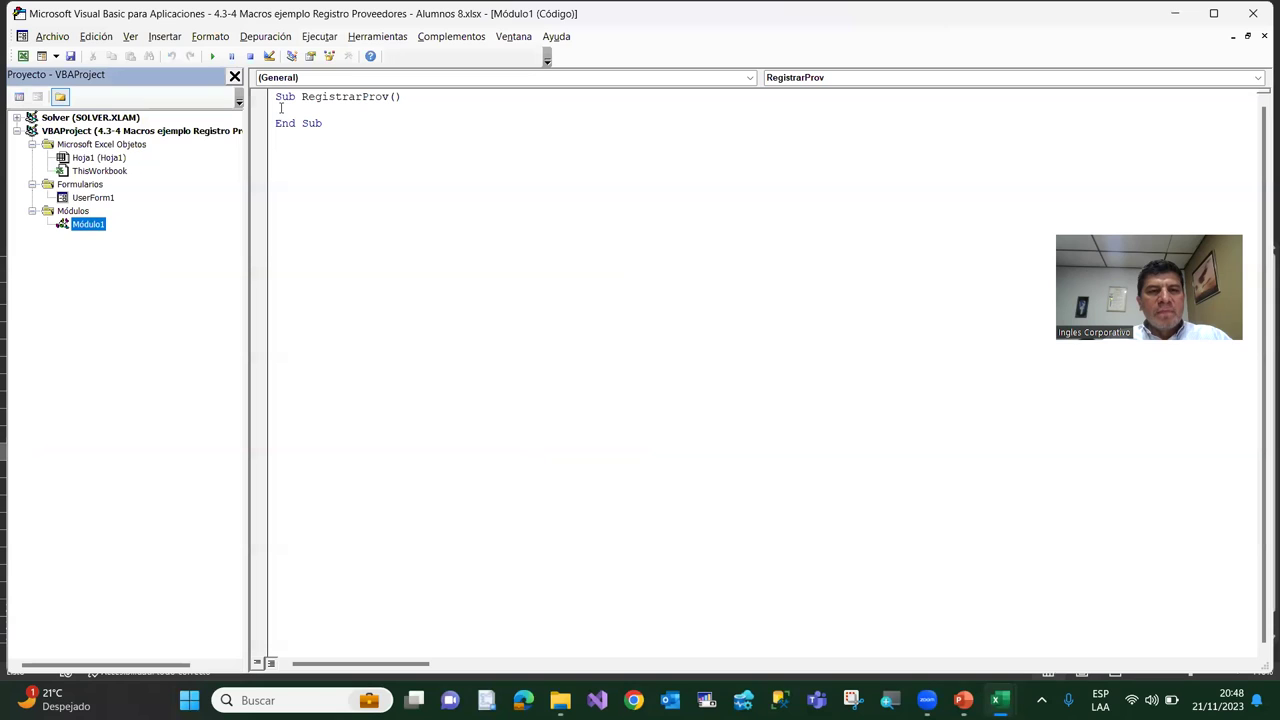
click(281, 108)
key(Tab)
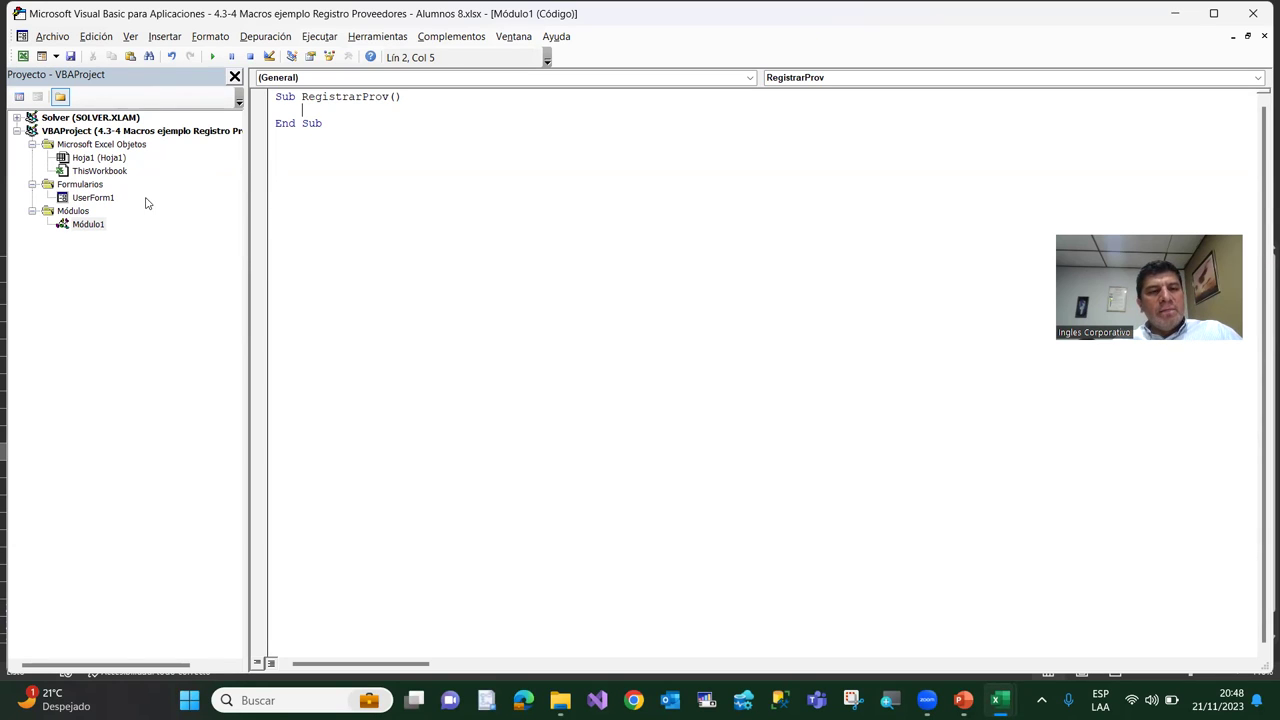
double_click(93, 199)
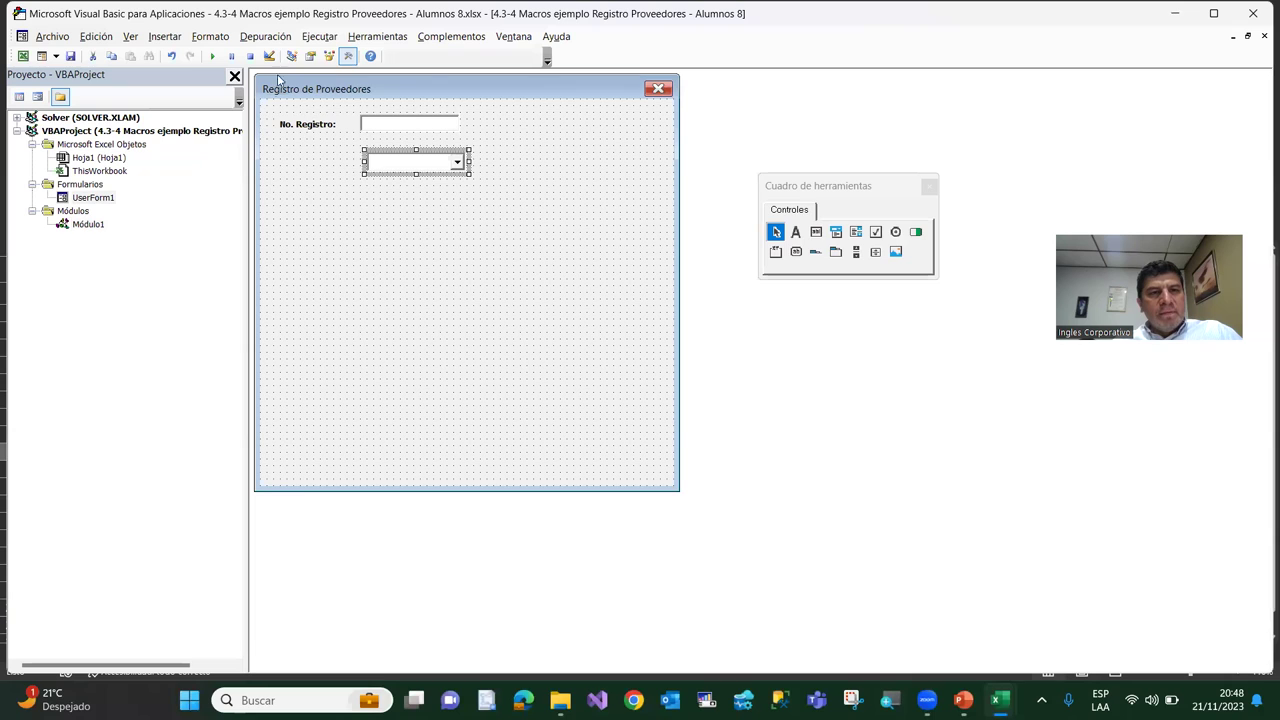
click(310, 56)
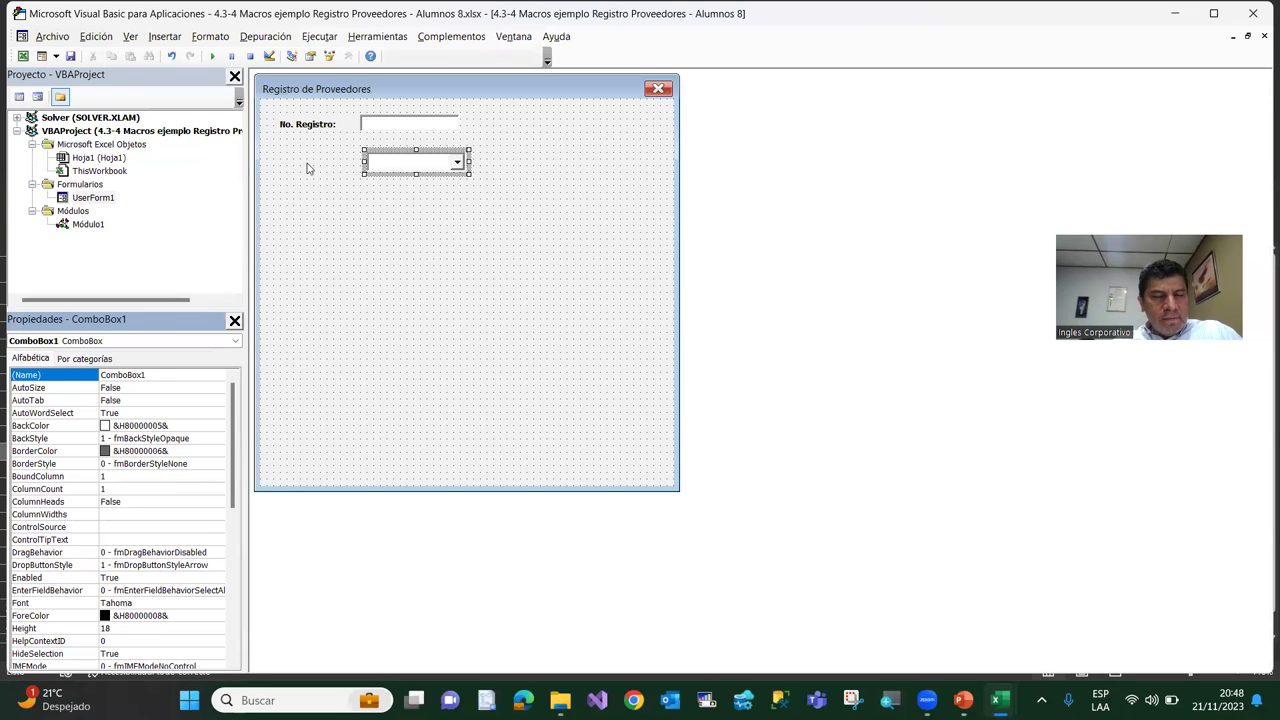
click(331, 207)
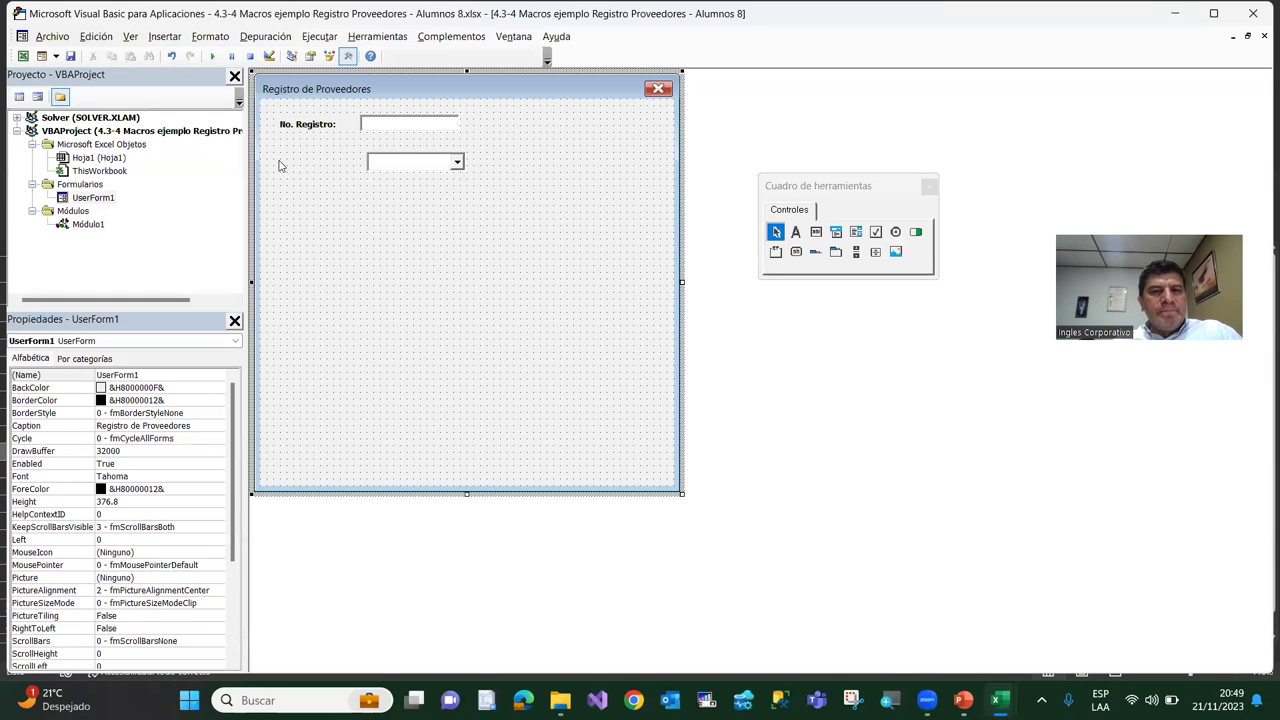
double_click(88, 226)
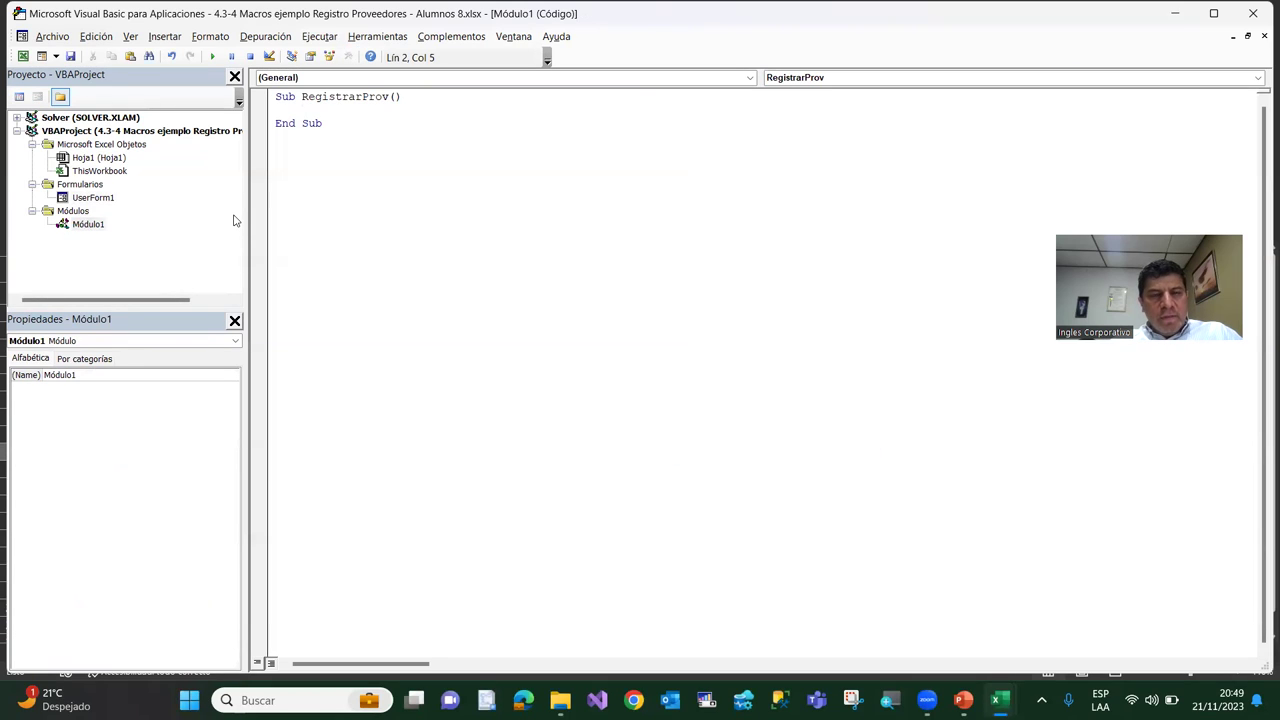
Add UserForm1.Show to RegistrarProv, remove the extra blank line, and return to Excel
text(user)
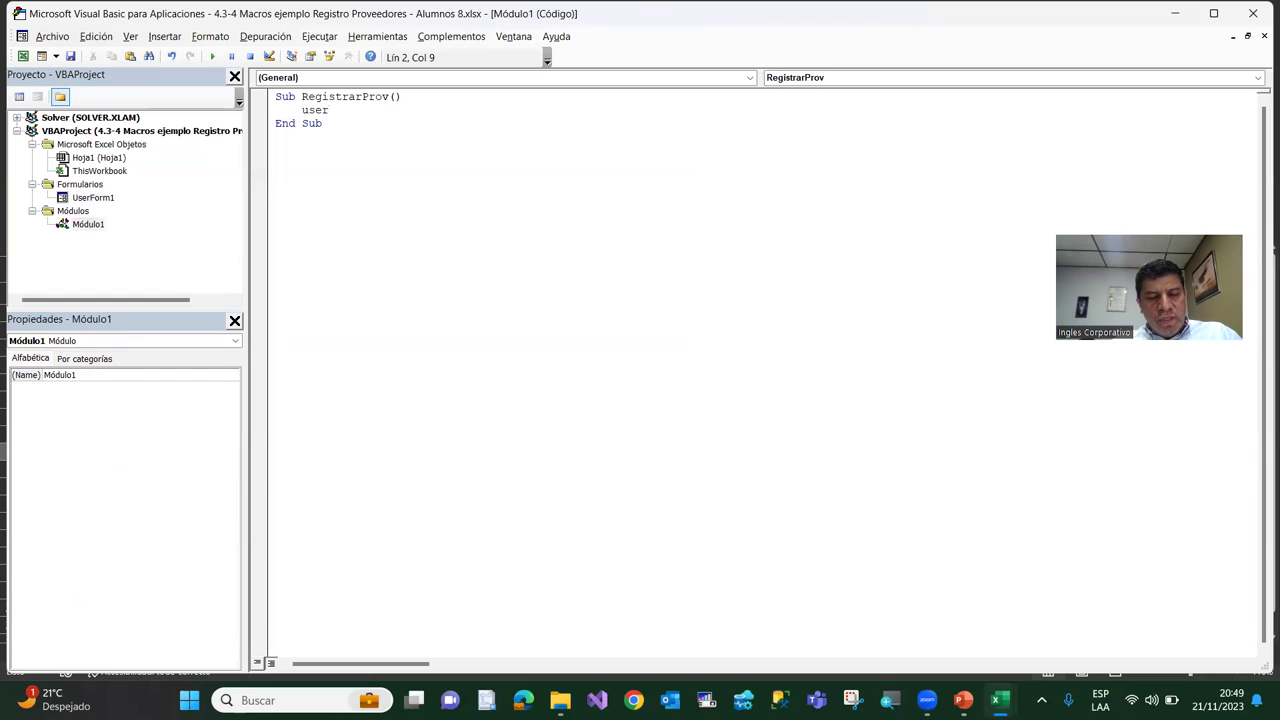
text(for)
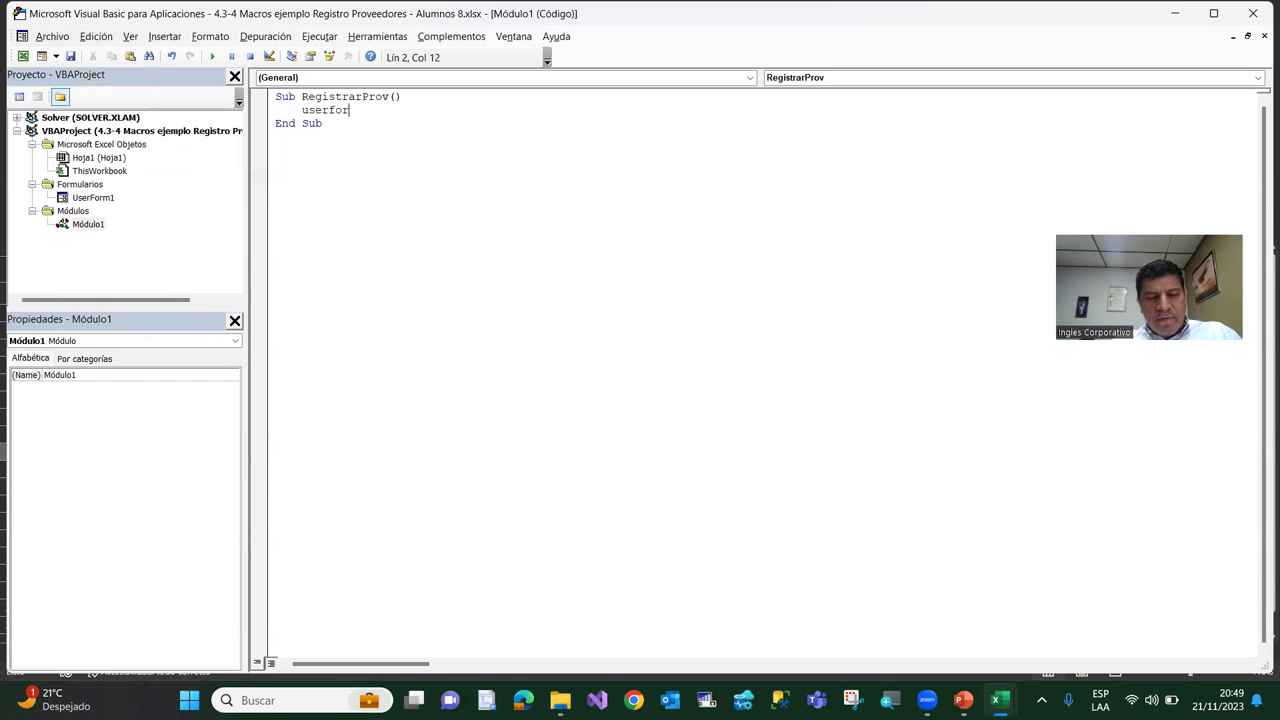
text(m1)
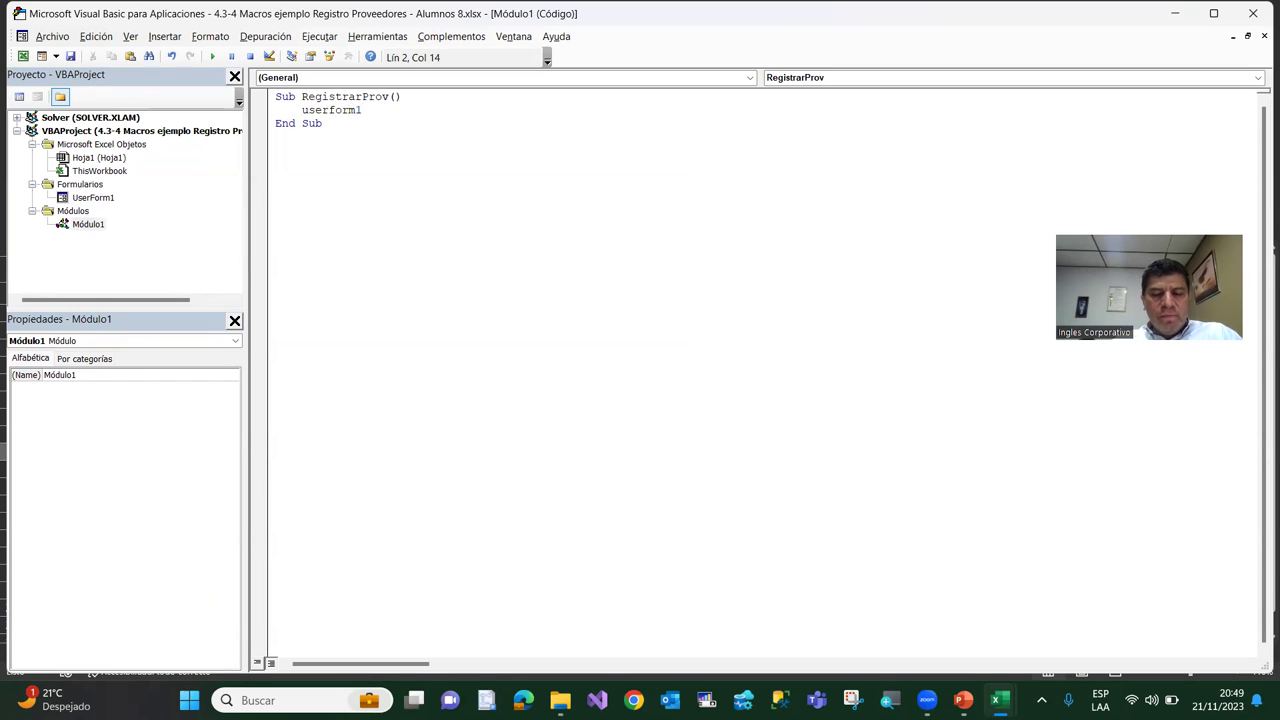
text(.)
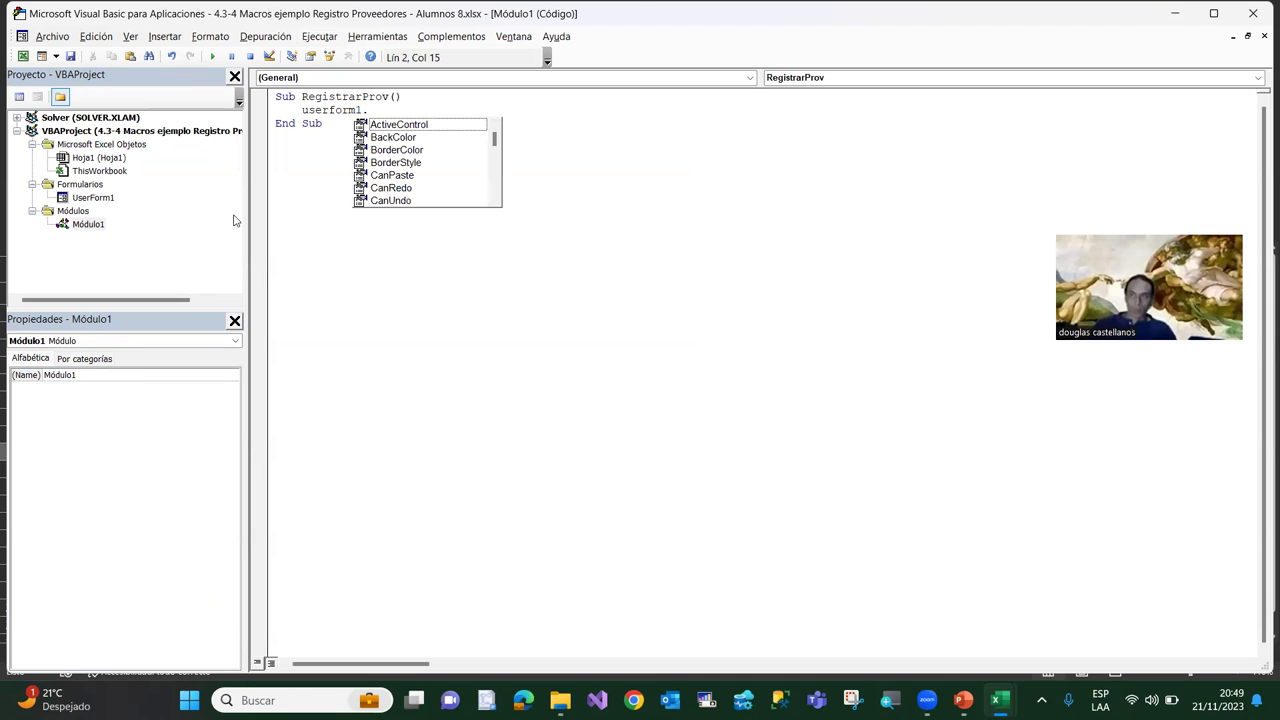
text(s)
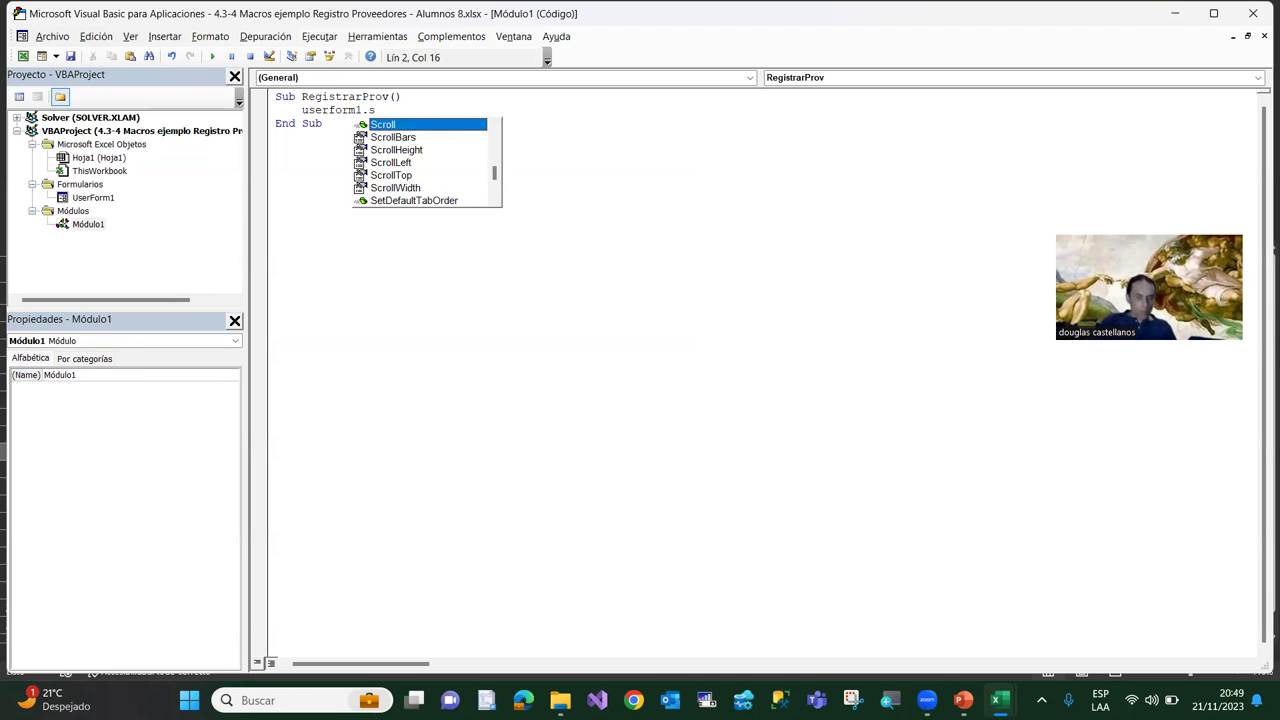
text(h)
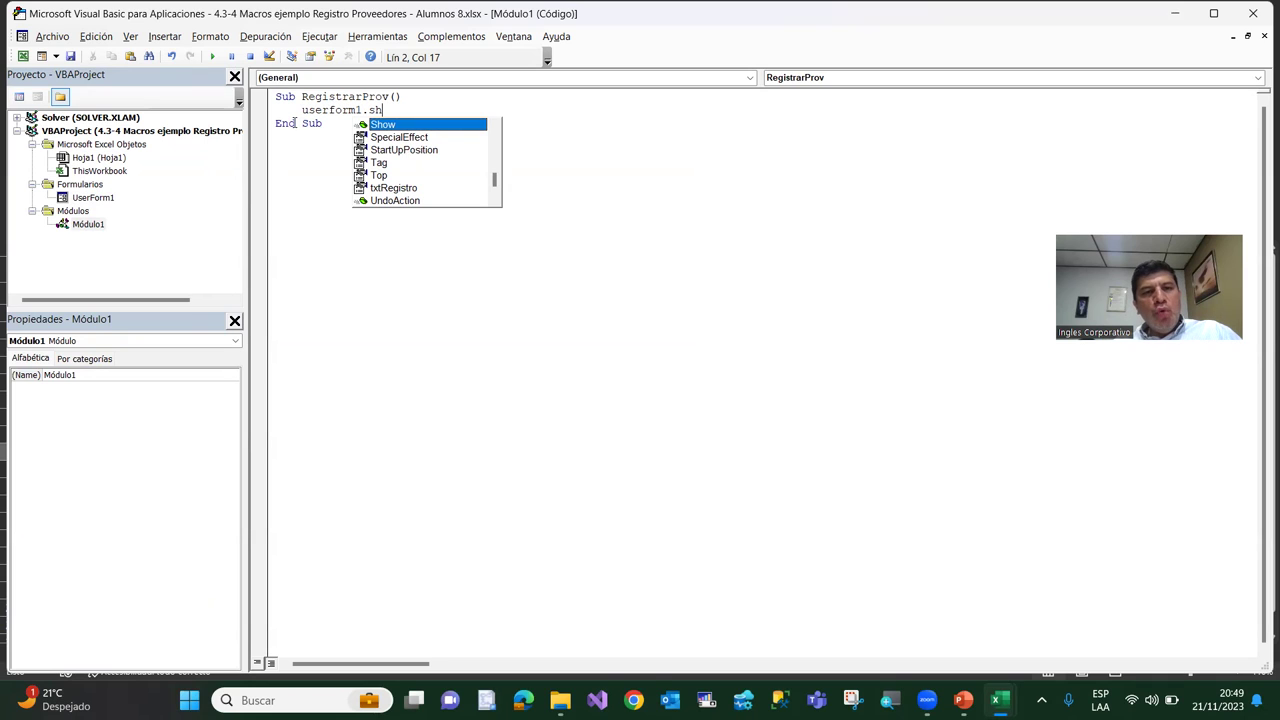
key(Tab)
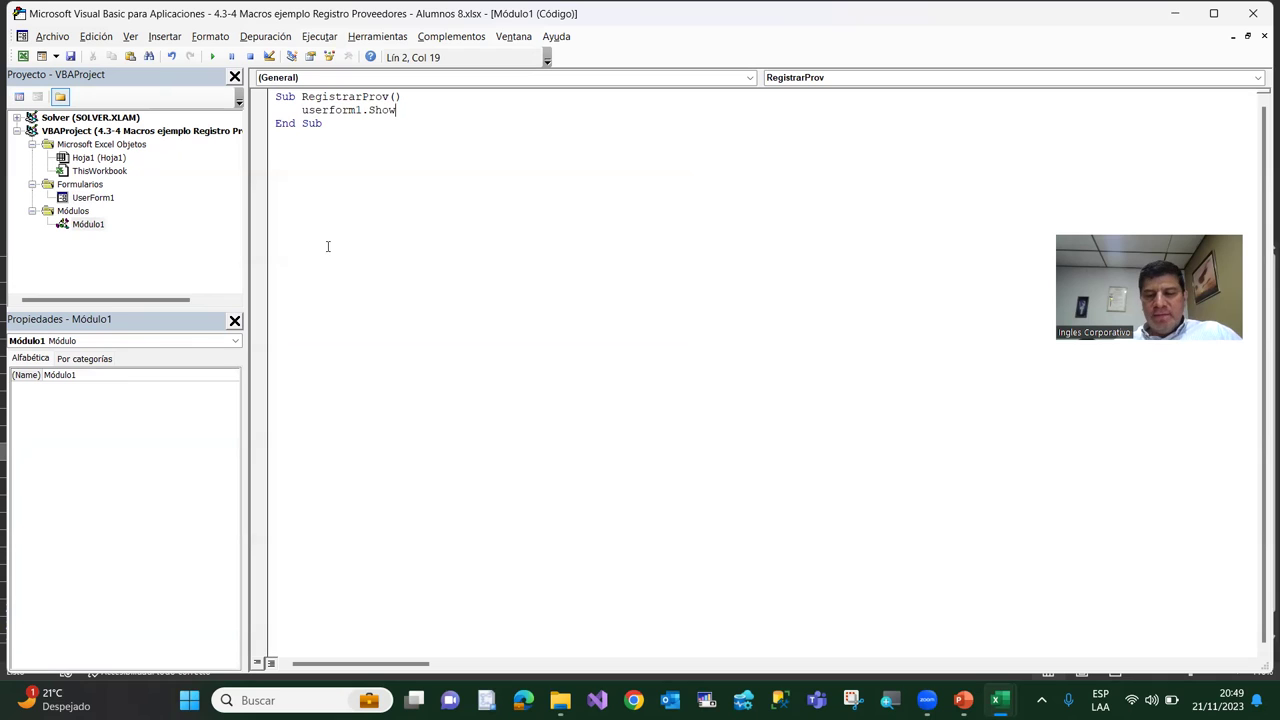
key(Return)
key(BackSpace)
key(Delete)
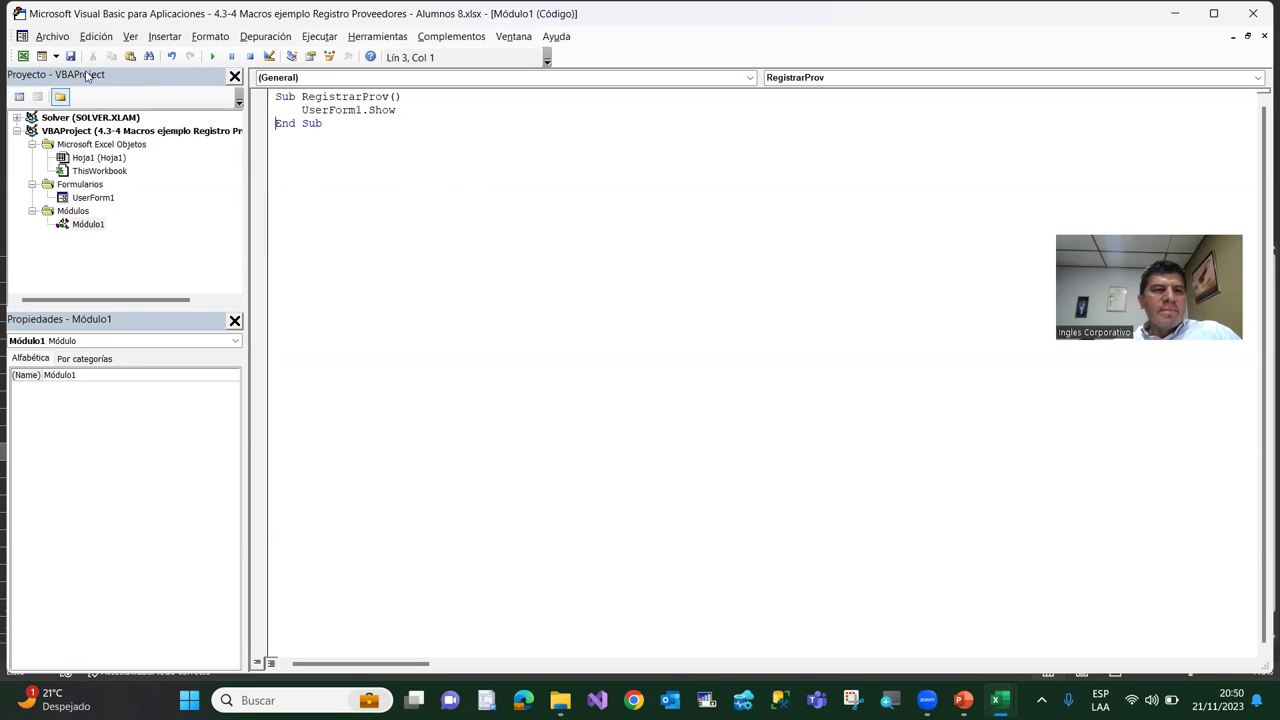
click(22, 57)
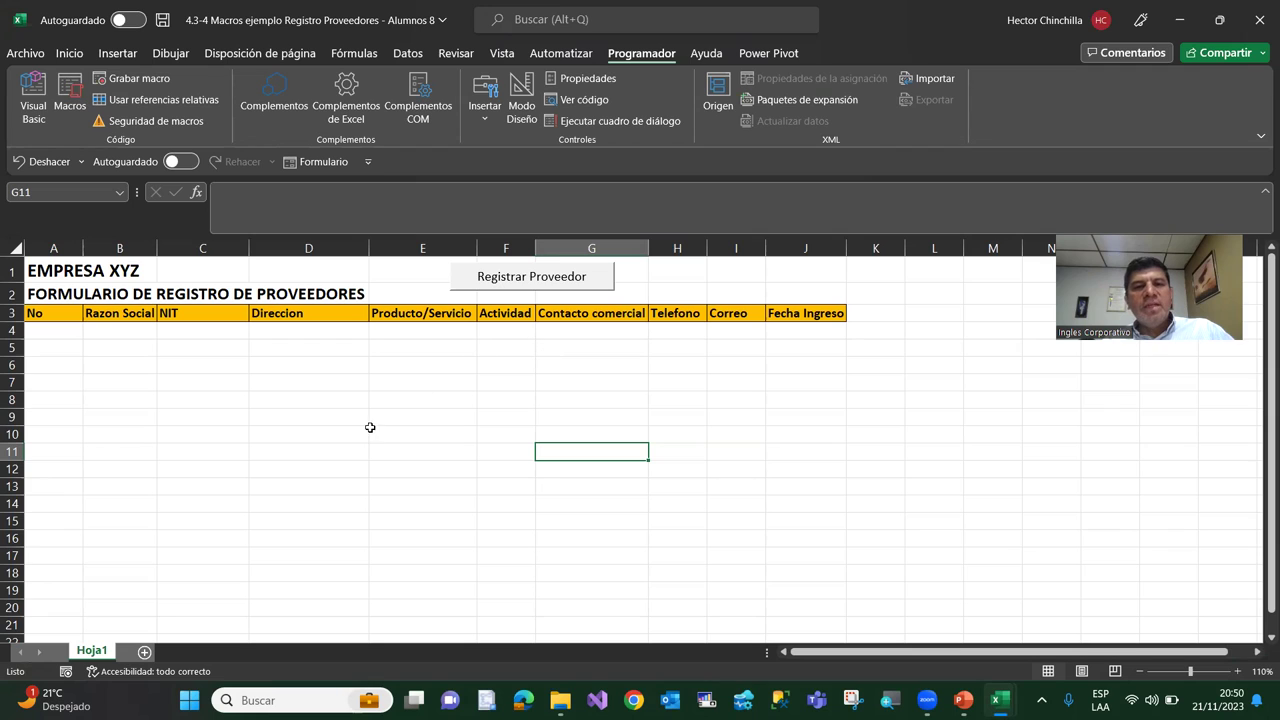
click(518, 285)
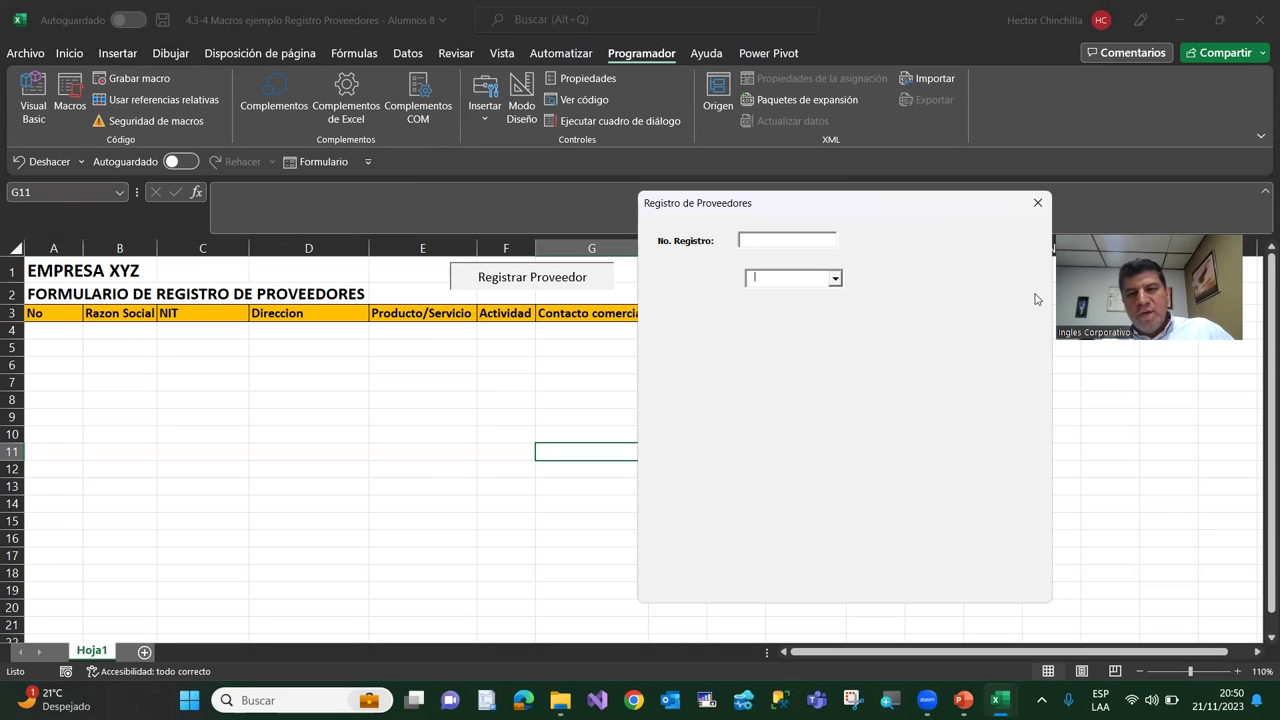
click(811, 280)
click(806, 297)
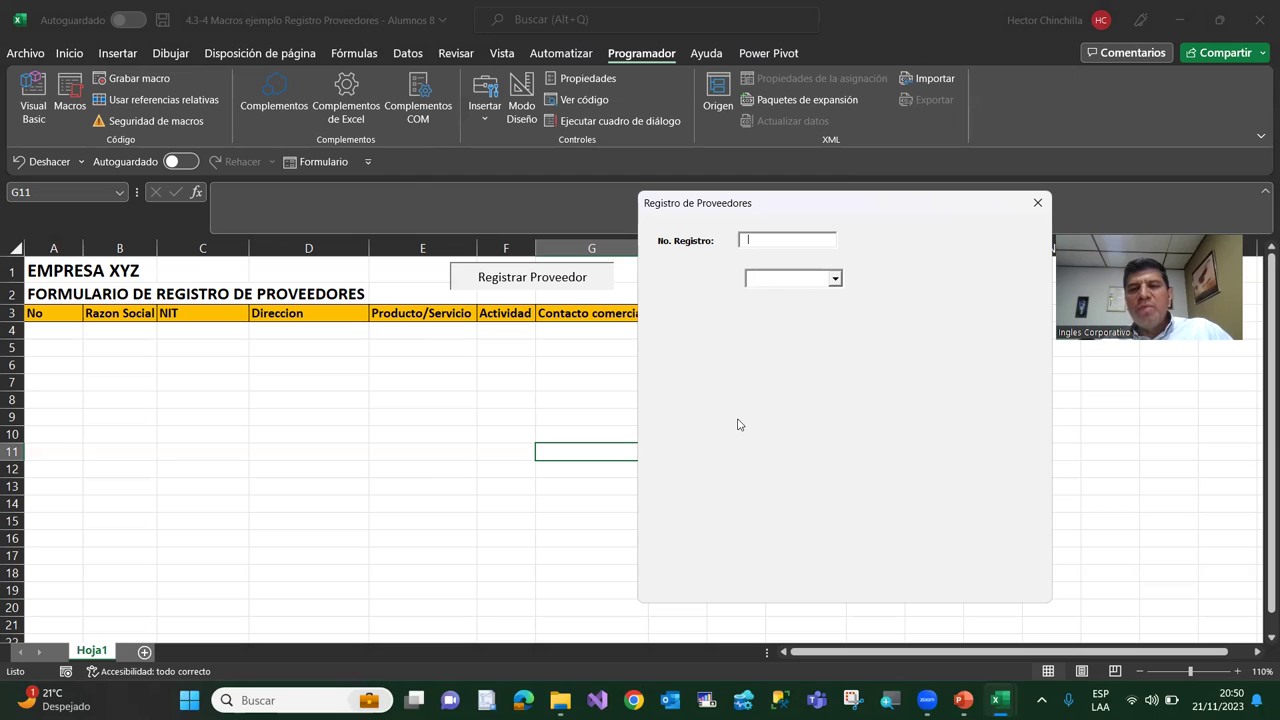
click(1037, 204)
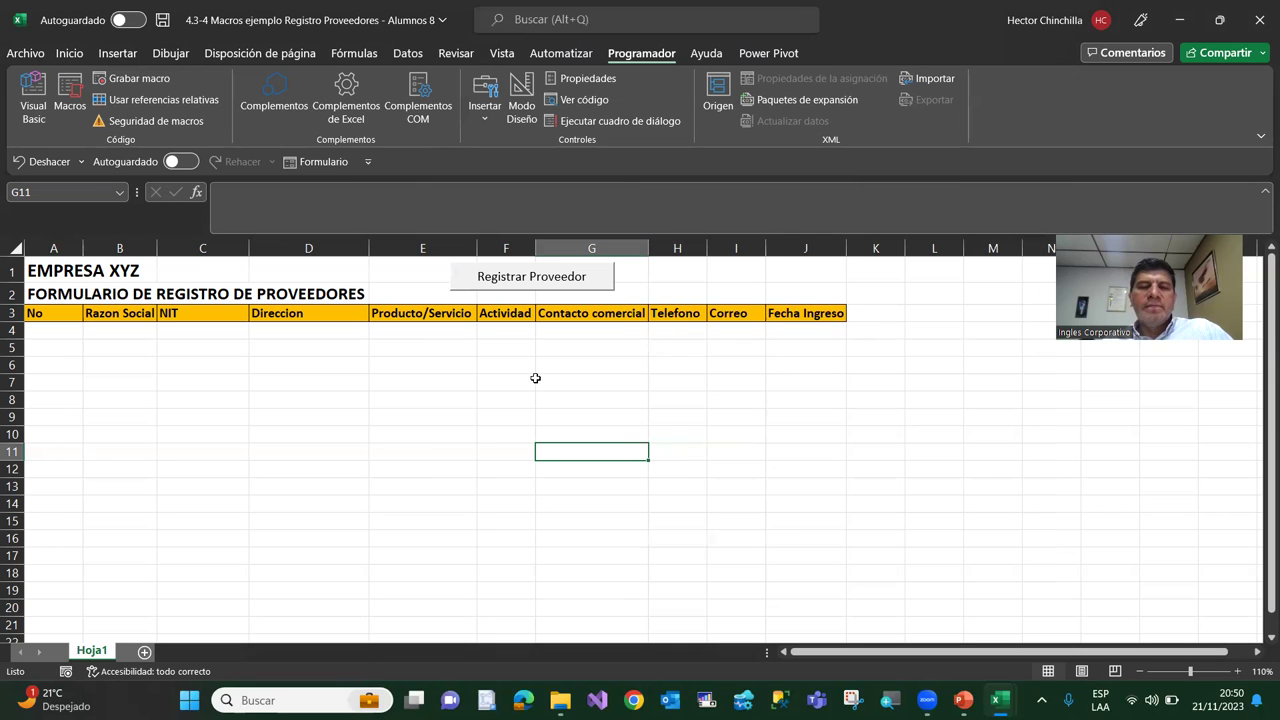
click(464, 367)
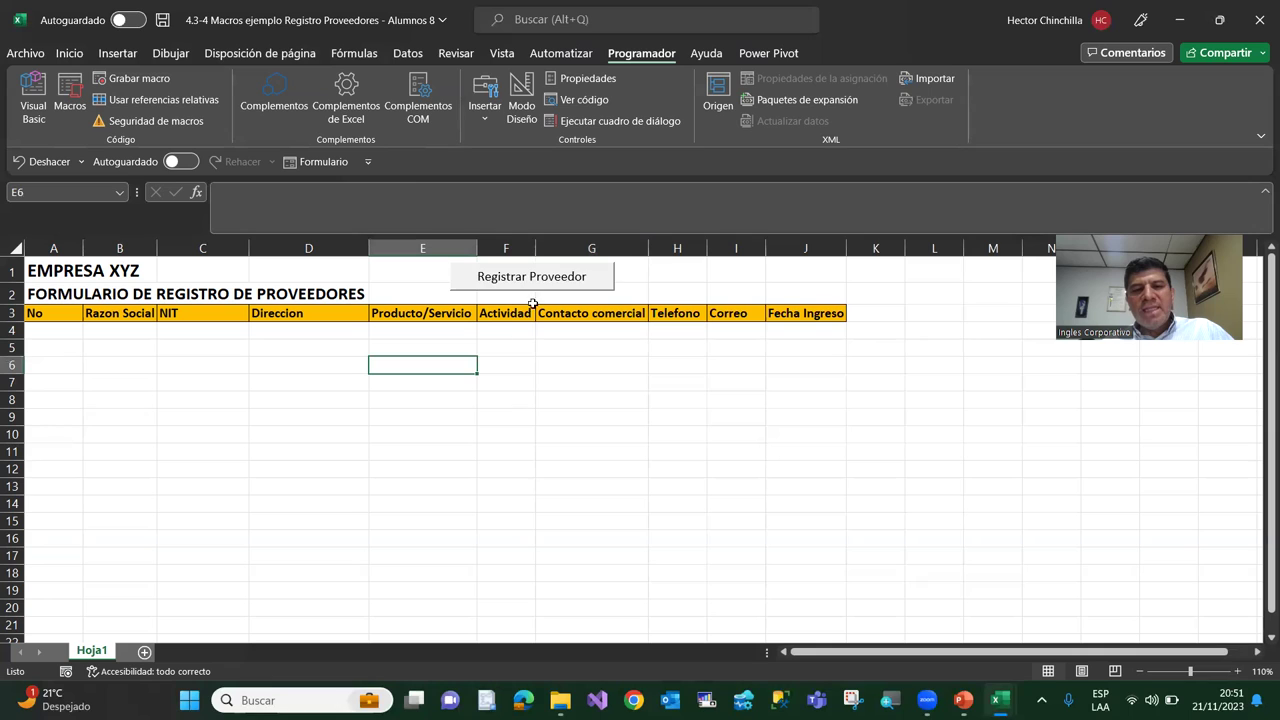
click(485, 105)
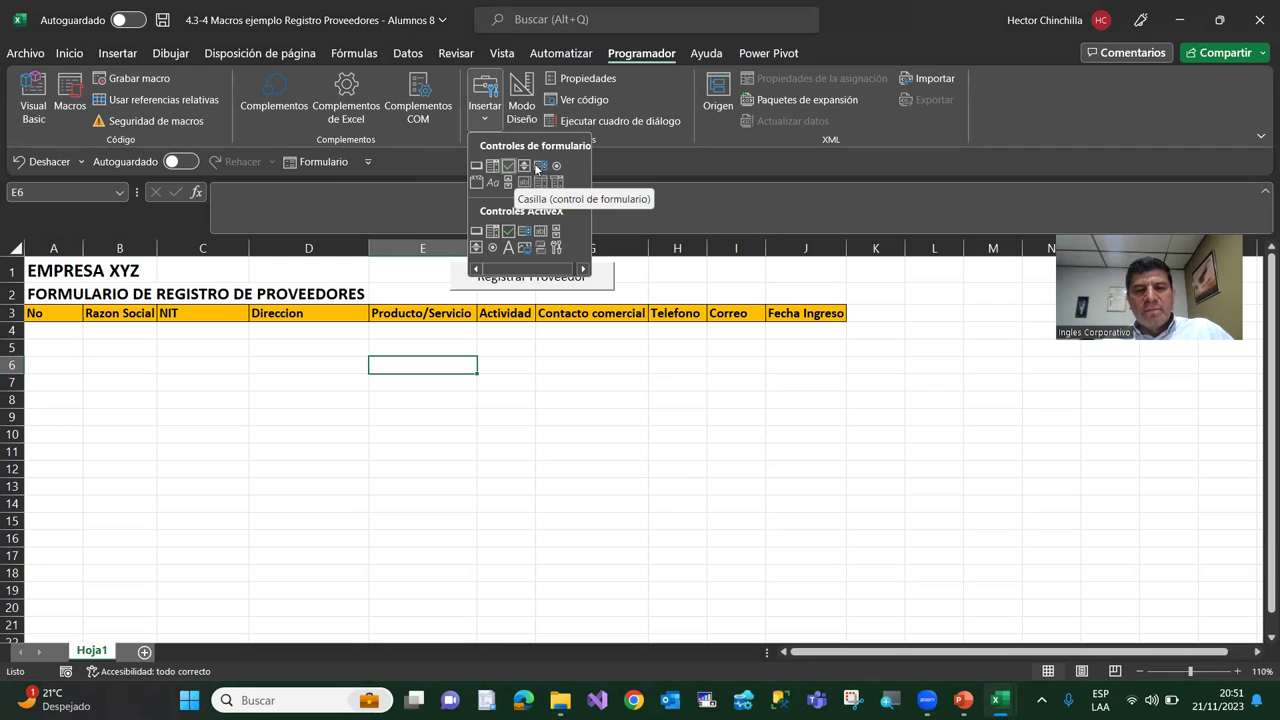
click(559, 395)
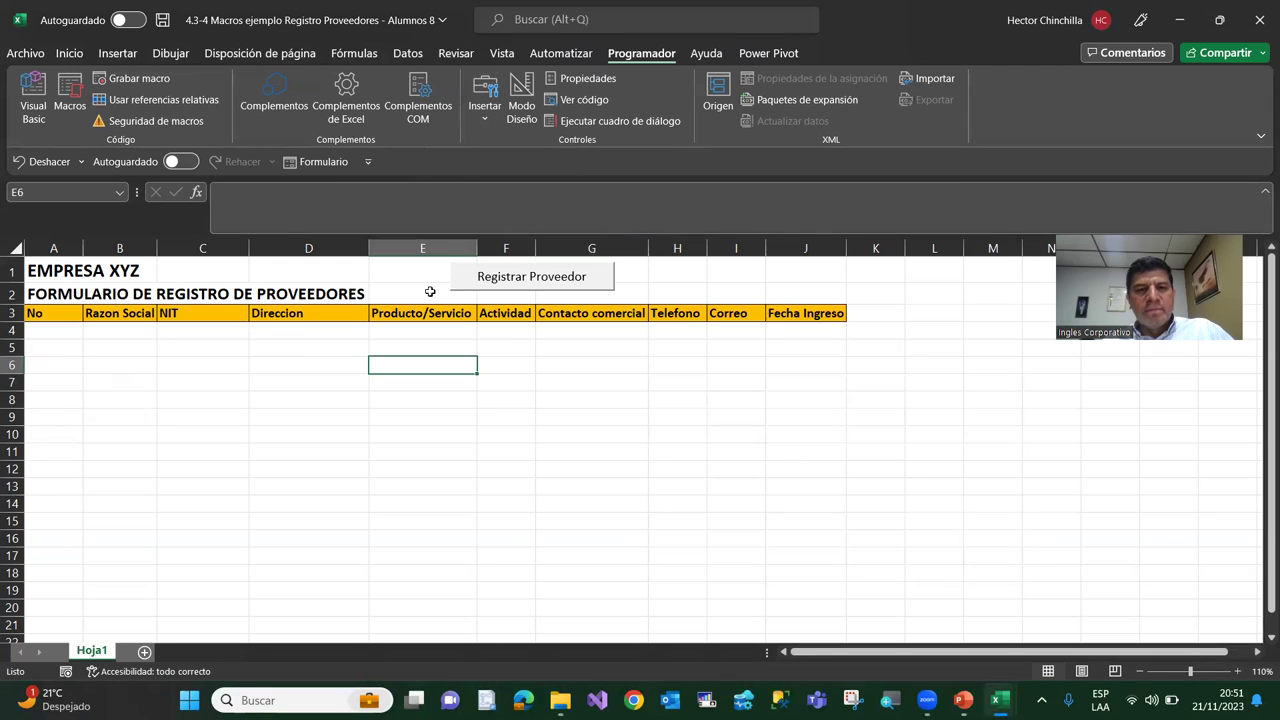
Review Módulo1's RegistrarProv code, close the Properties panel, and reopen the UserForm1 design
click(35, 108)
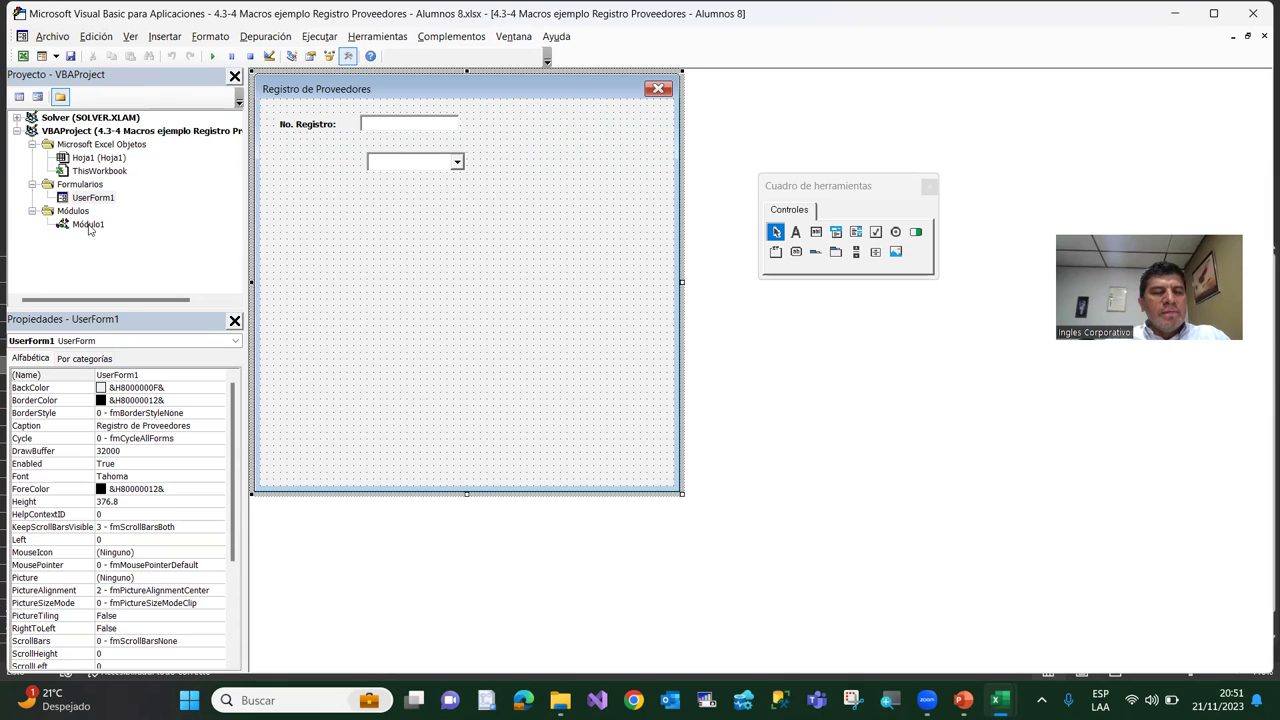
click(88, 225)
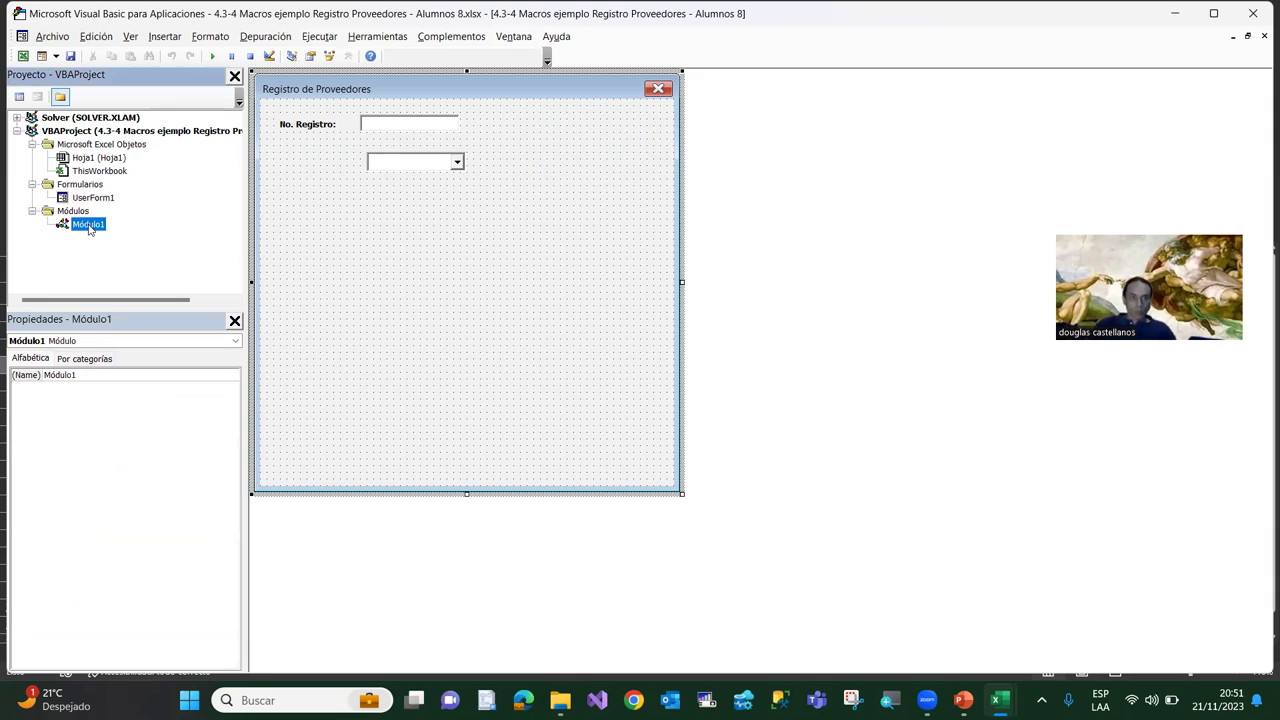
double_click(88, 224)
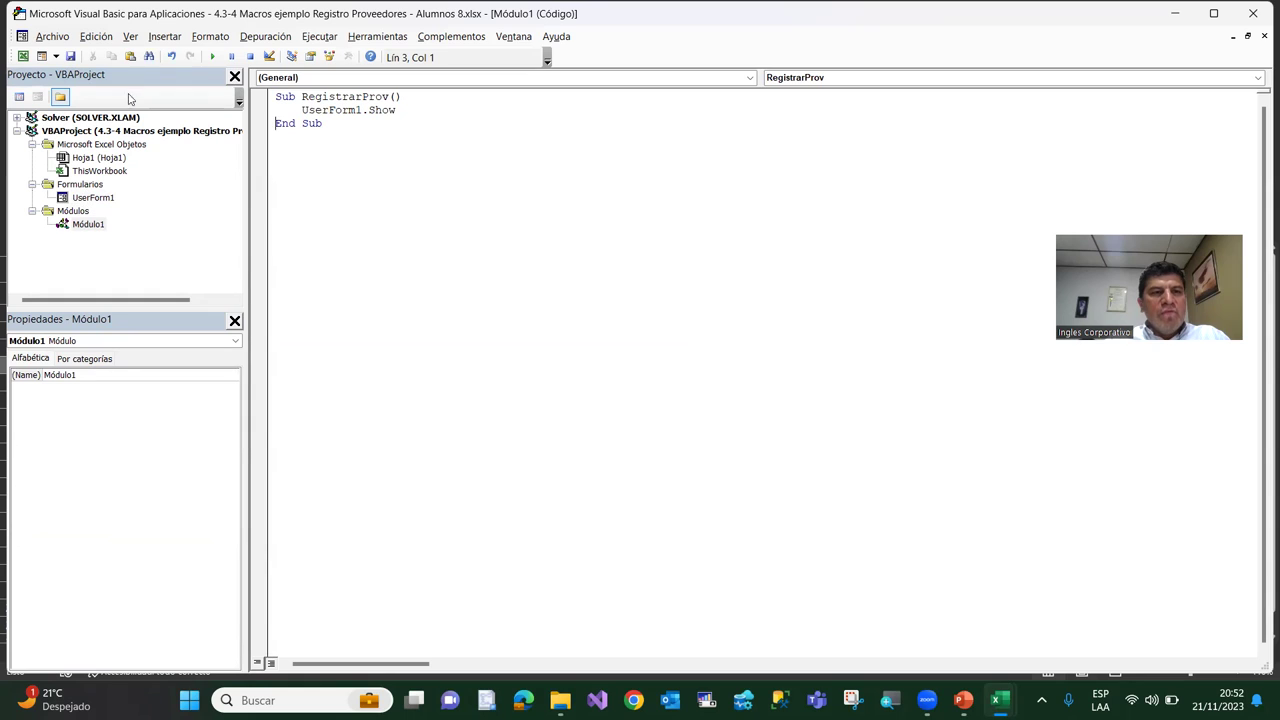
click(172, 40)
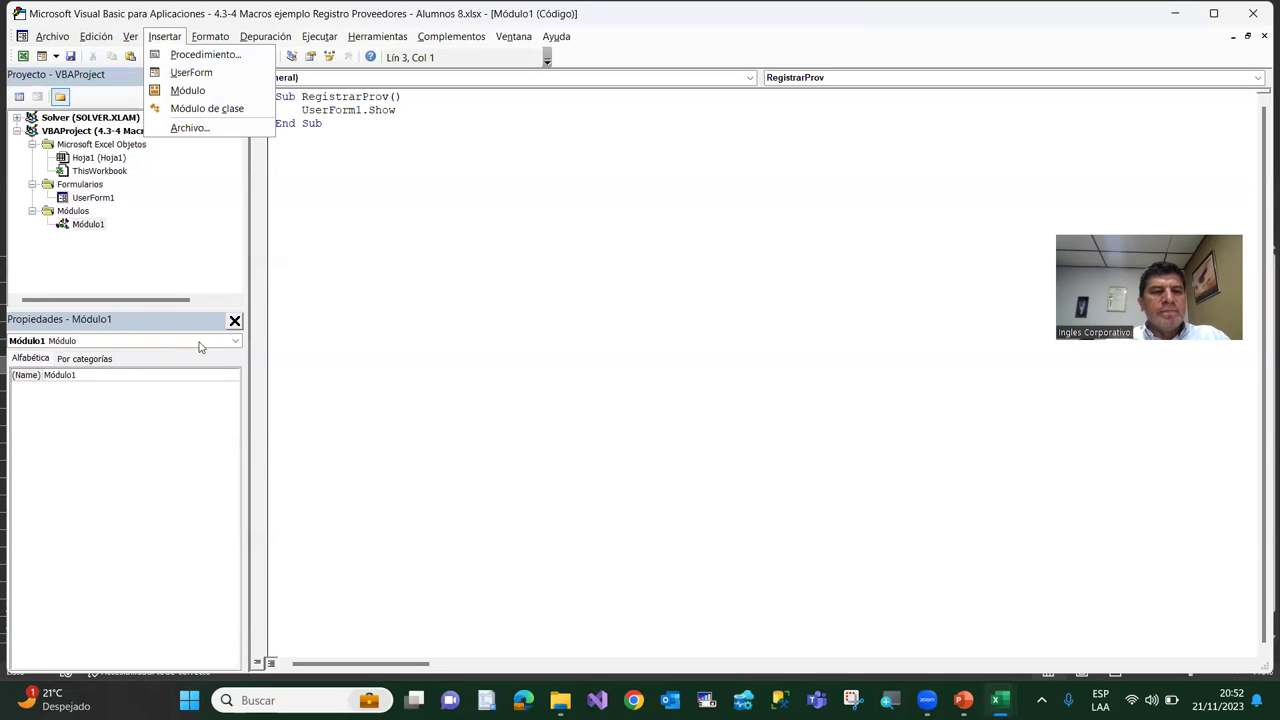
click(231, 322)
click(231, 322)
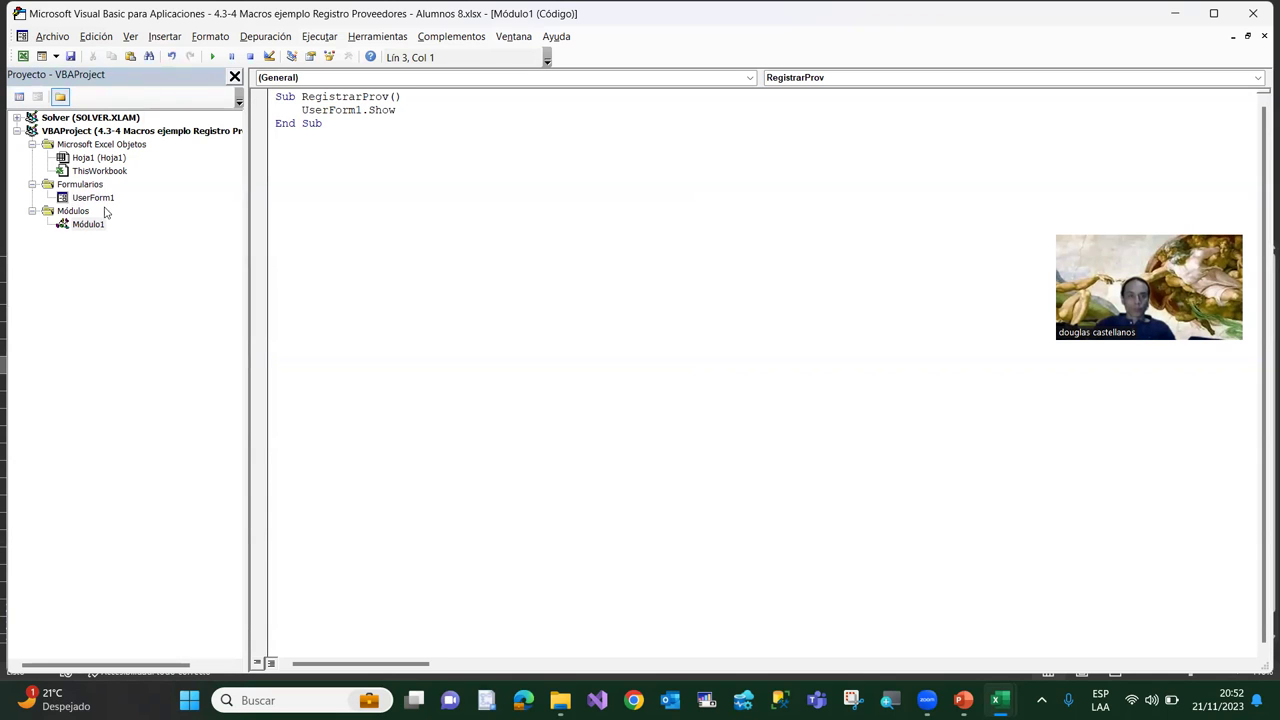
double_click(100, 200)
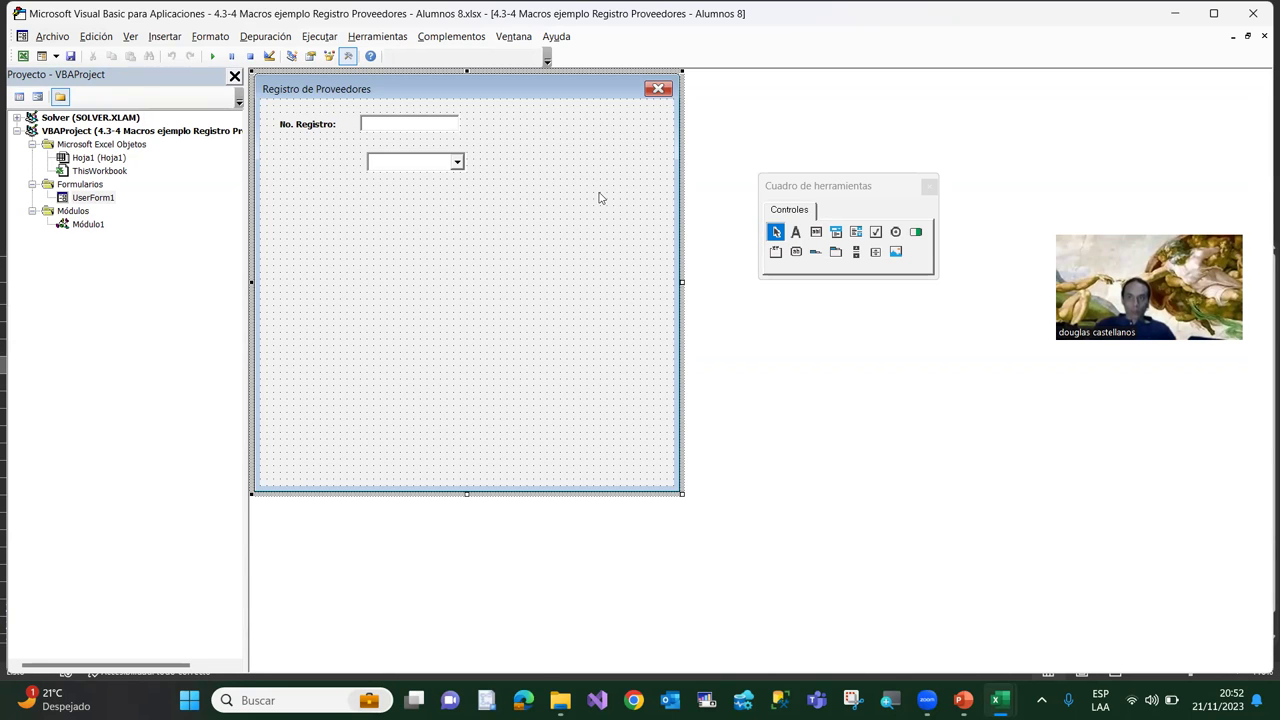
Nudge ComboBox1 slightly left so it lines up under the txtRegistro box
click(23, 56)
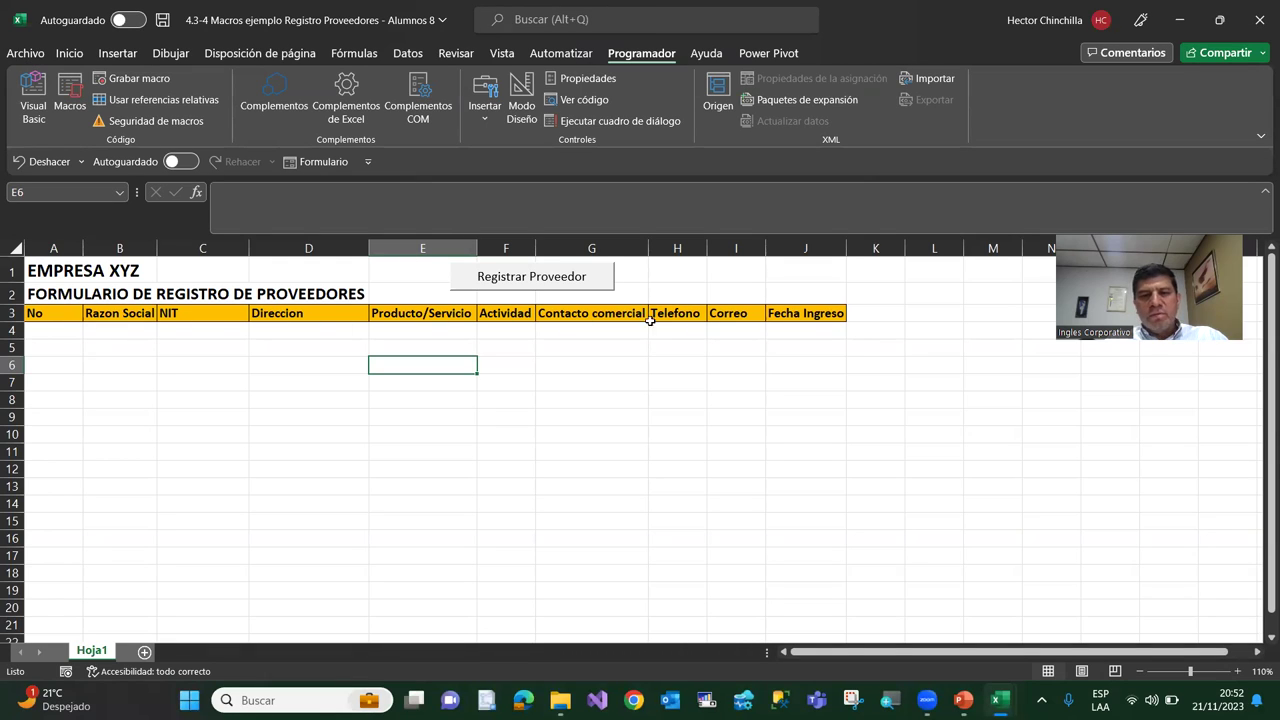
click(35, 113)
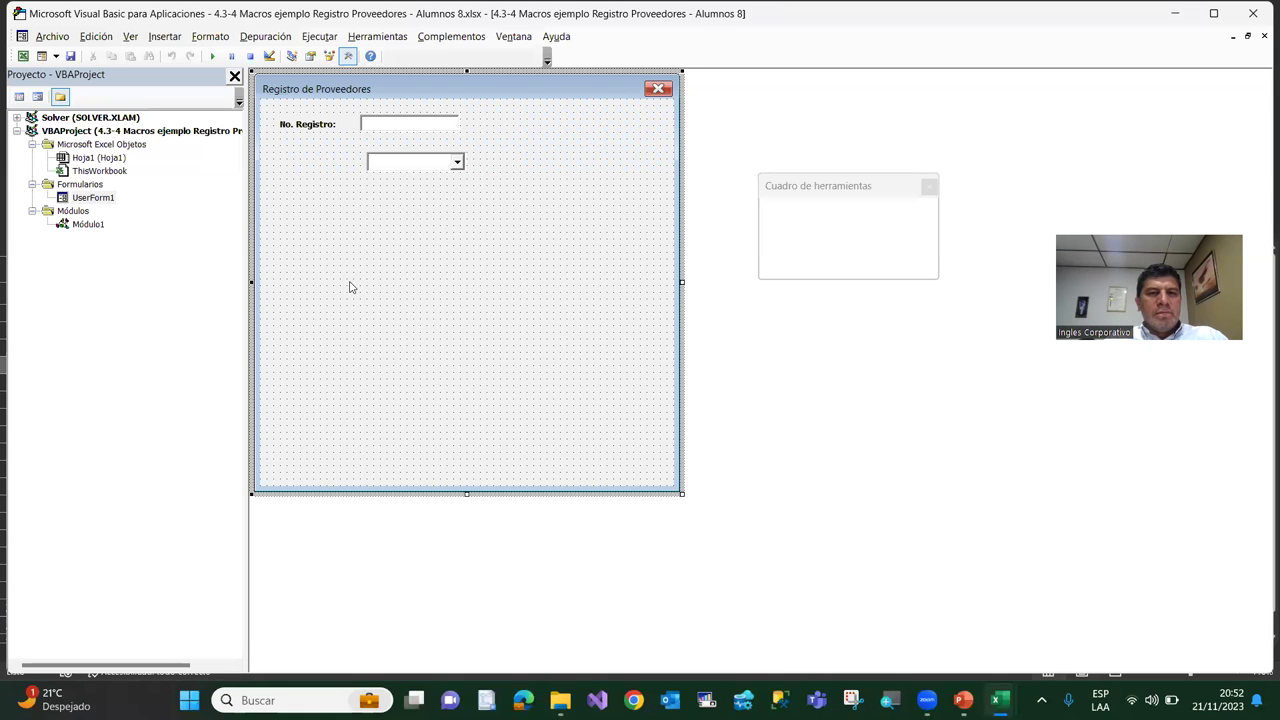
click(412, 165)
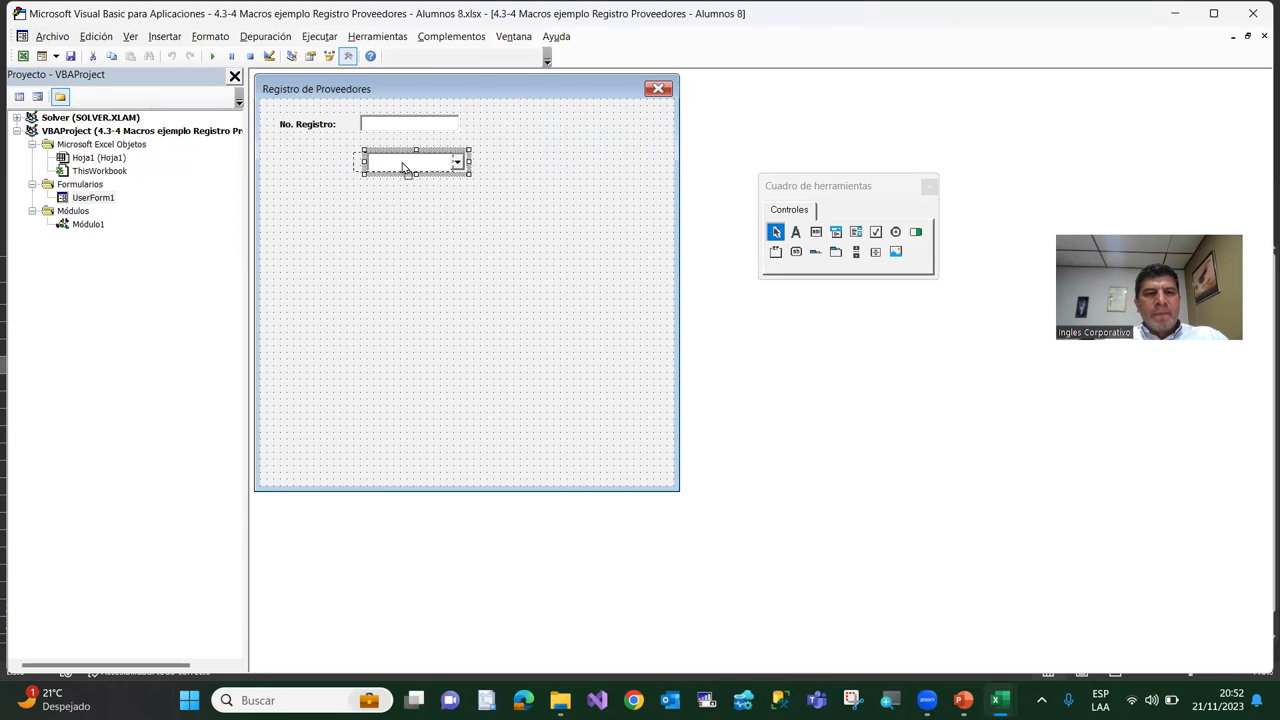
drag(404, 167, 402, 167)
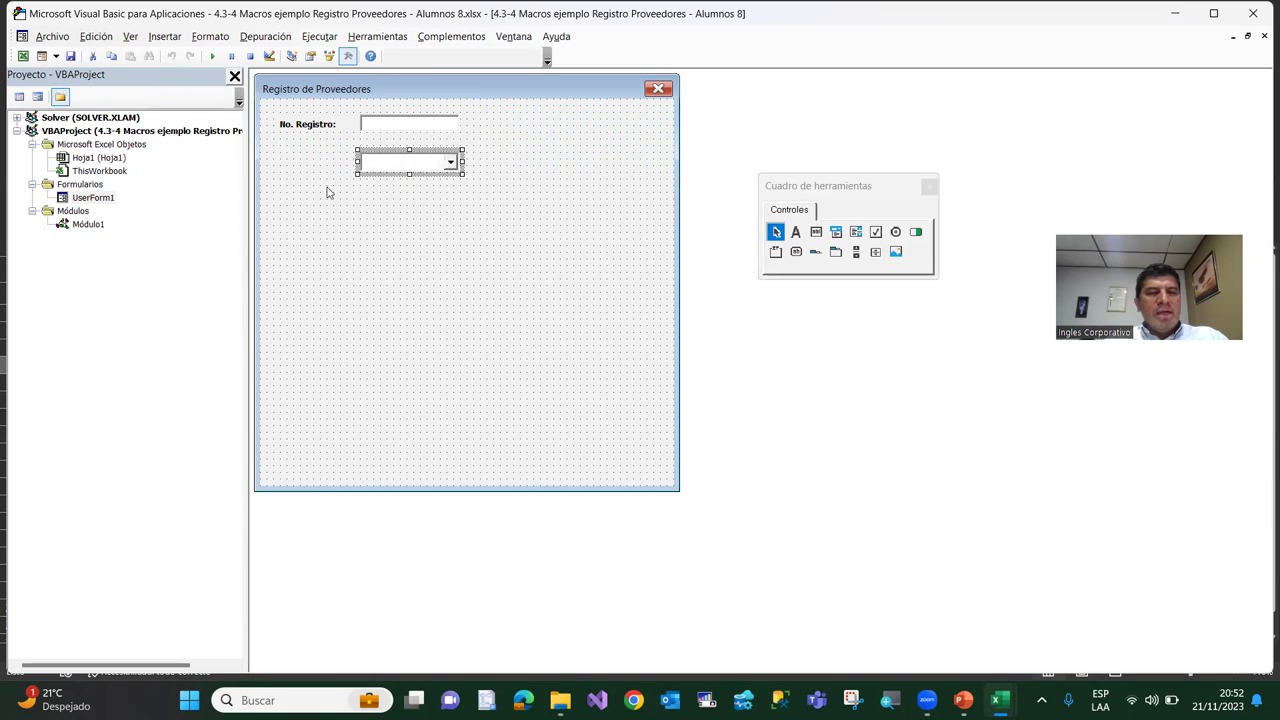
Open the Properties window (F4) and reselect ComboBox1 to list its properties
key(Tab)
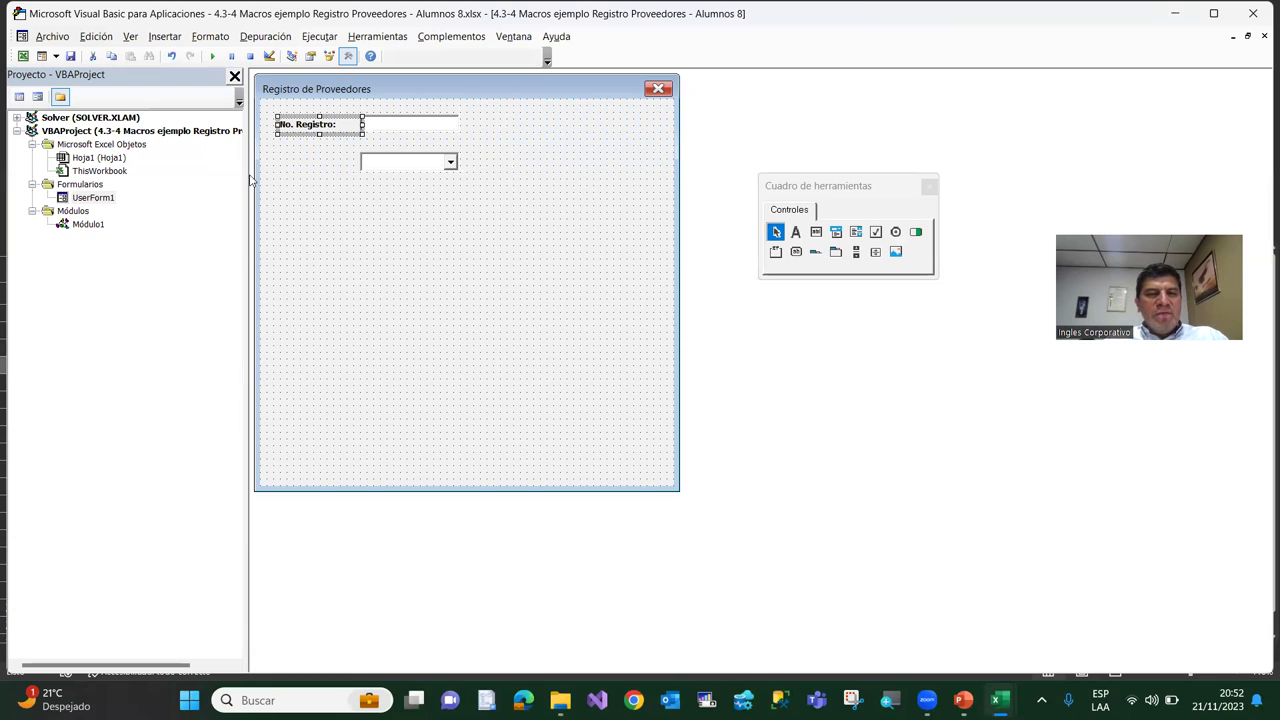
click(338, 240)
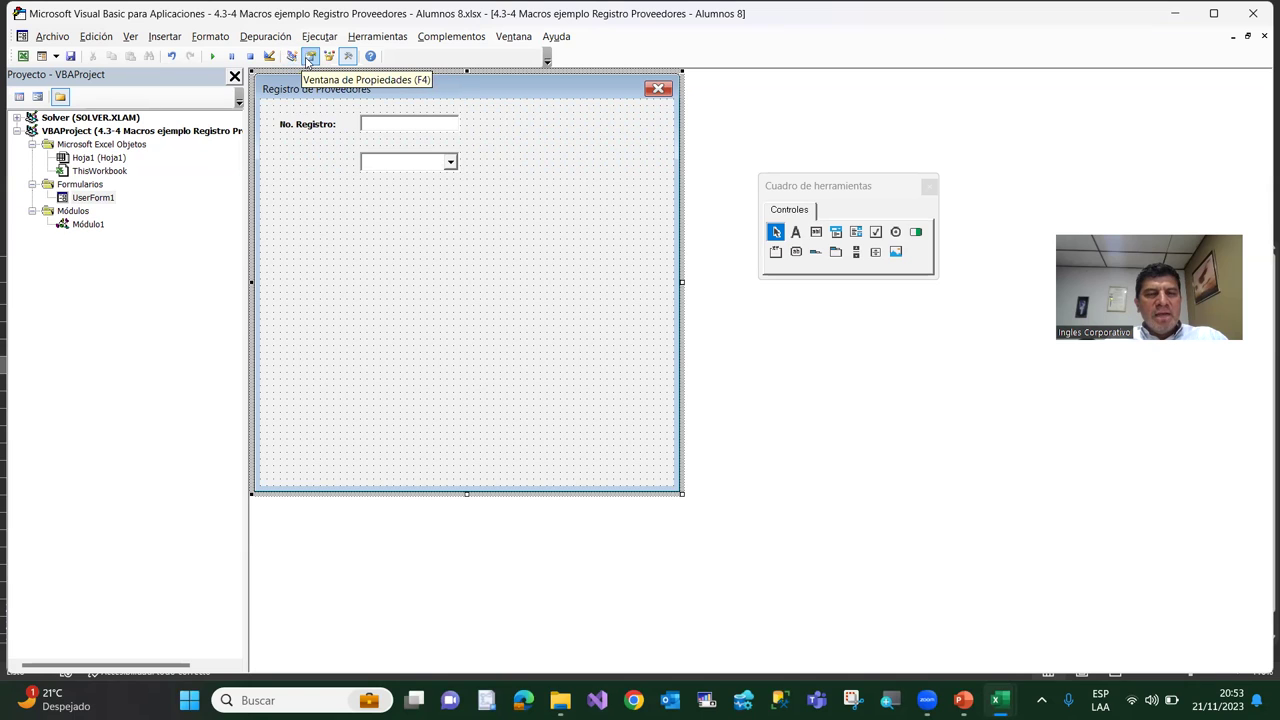
click(310, 56)
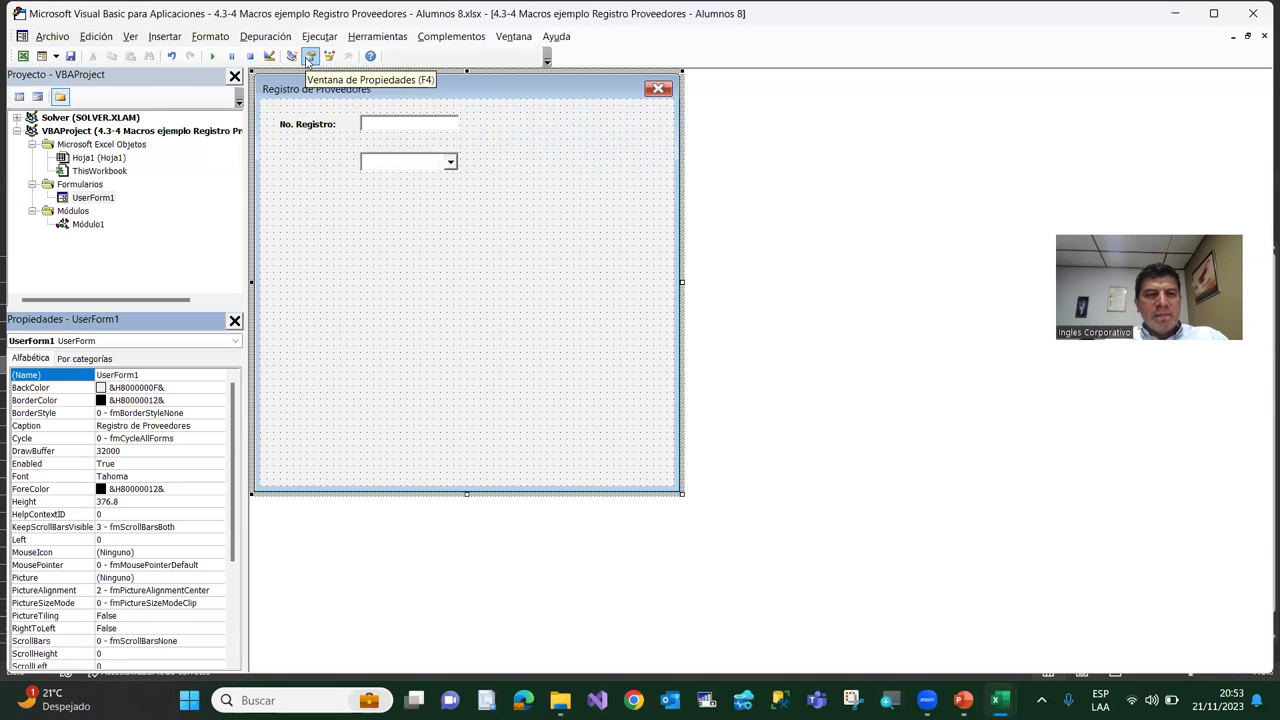
key(Tab)
click(408, 162)
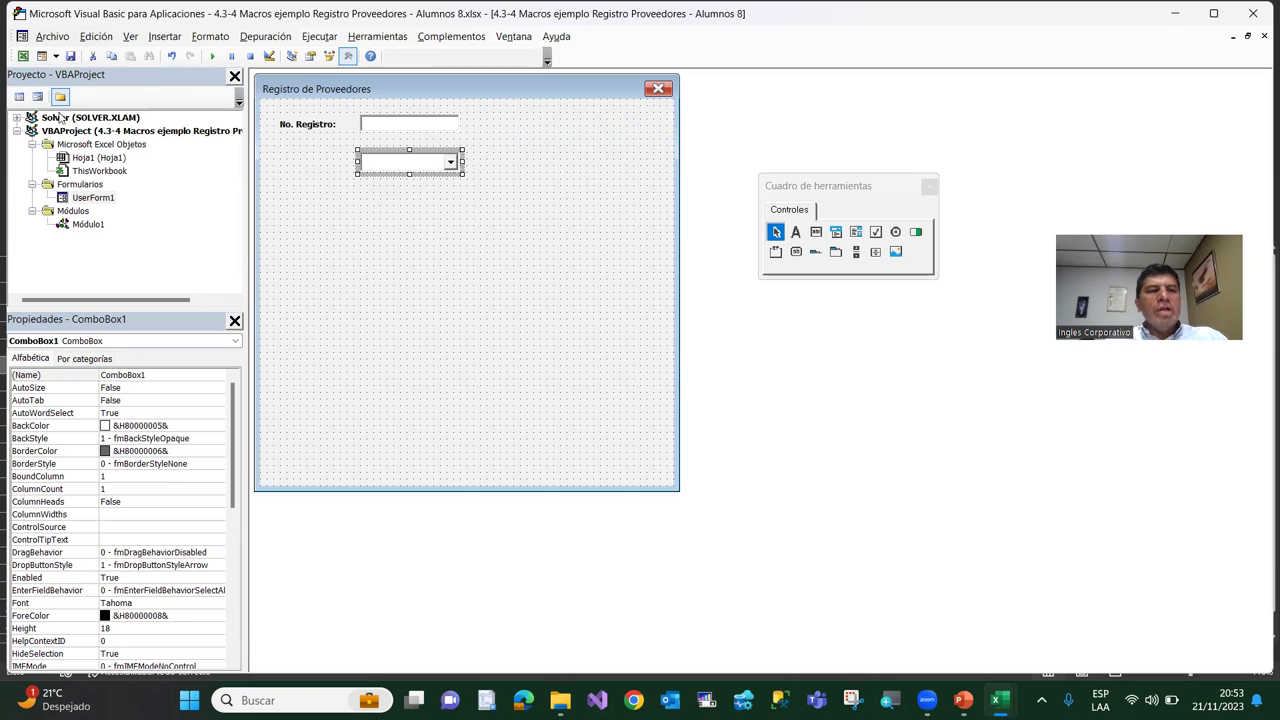
Close the toolbox and Properties panel, then show the UserForm's properties again
click(24, 57)
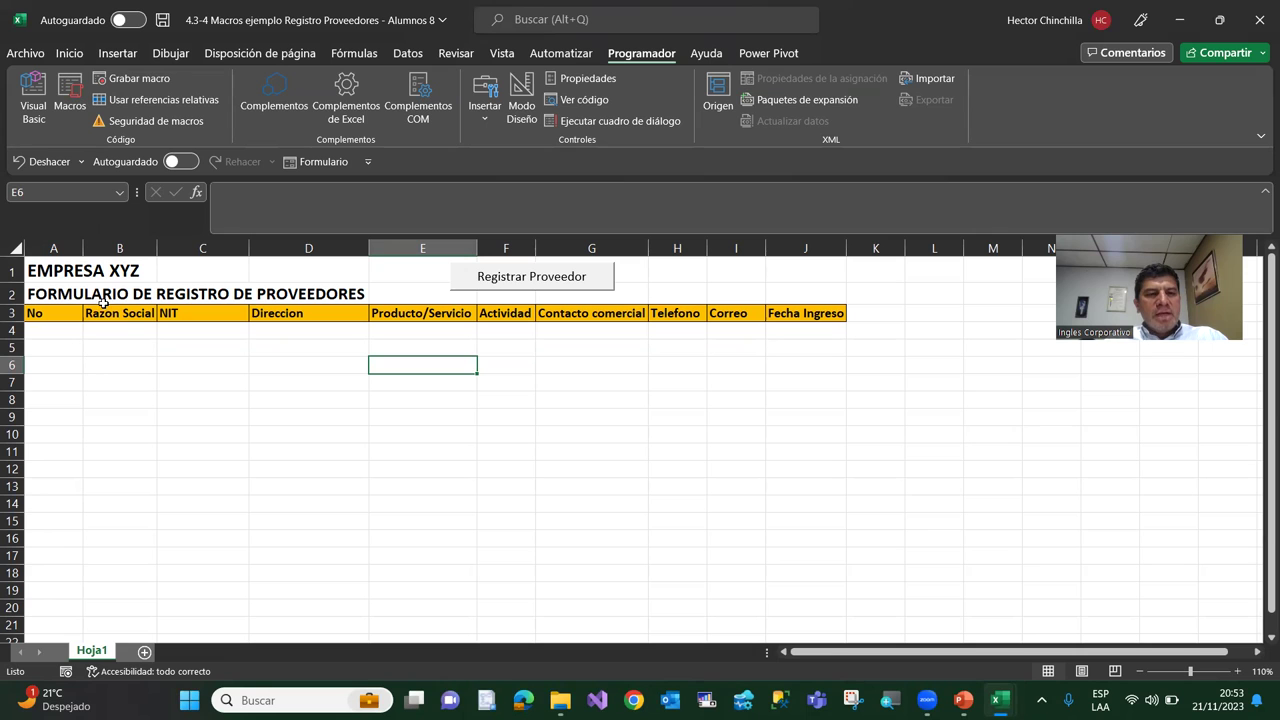
click(33, 95)
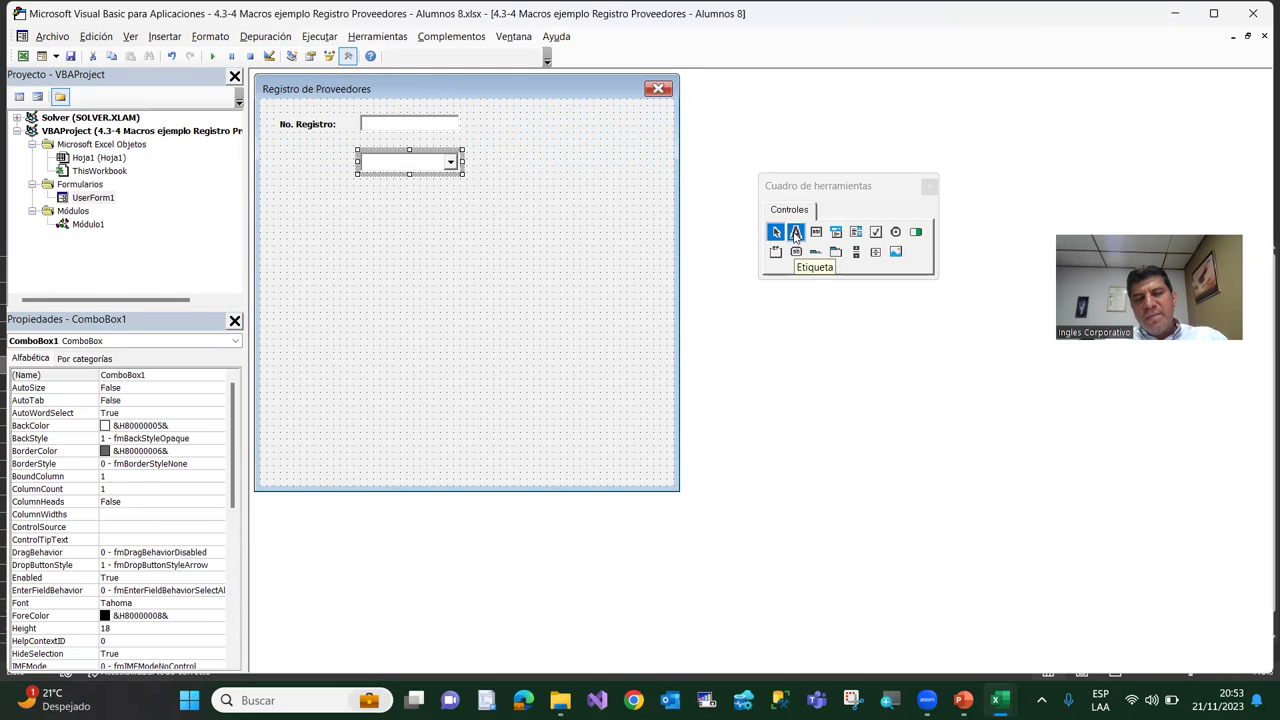
click(929, 189)
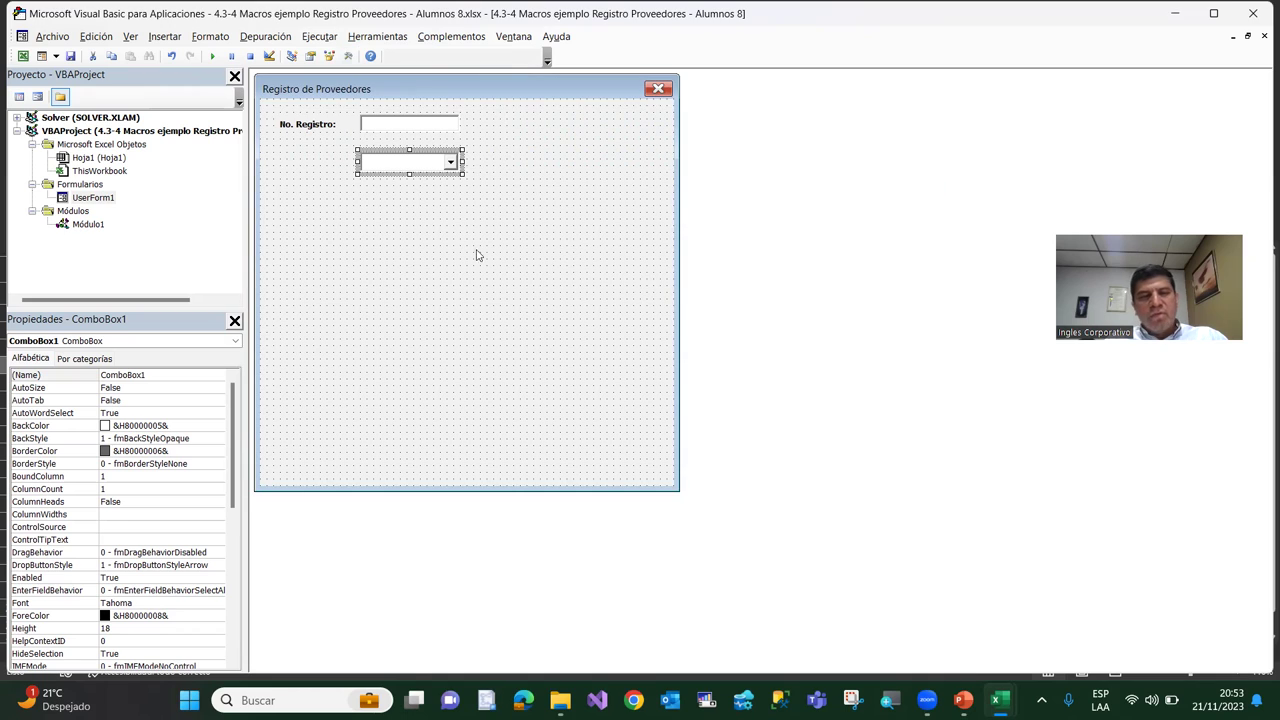
click(234, 322)
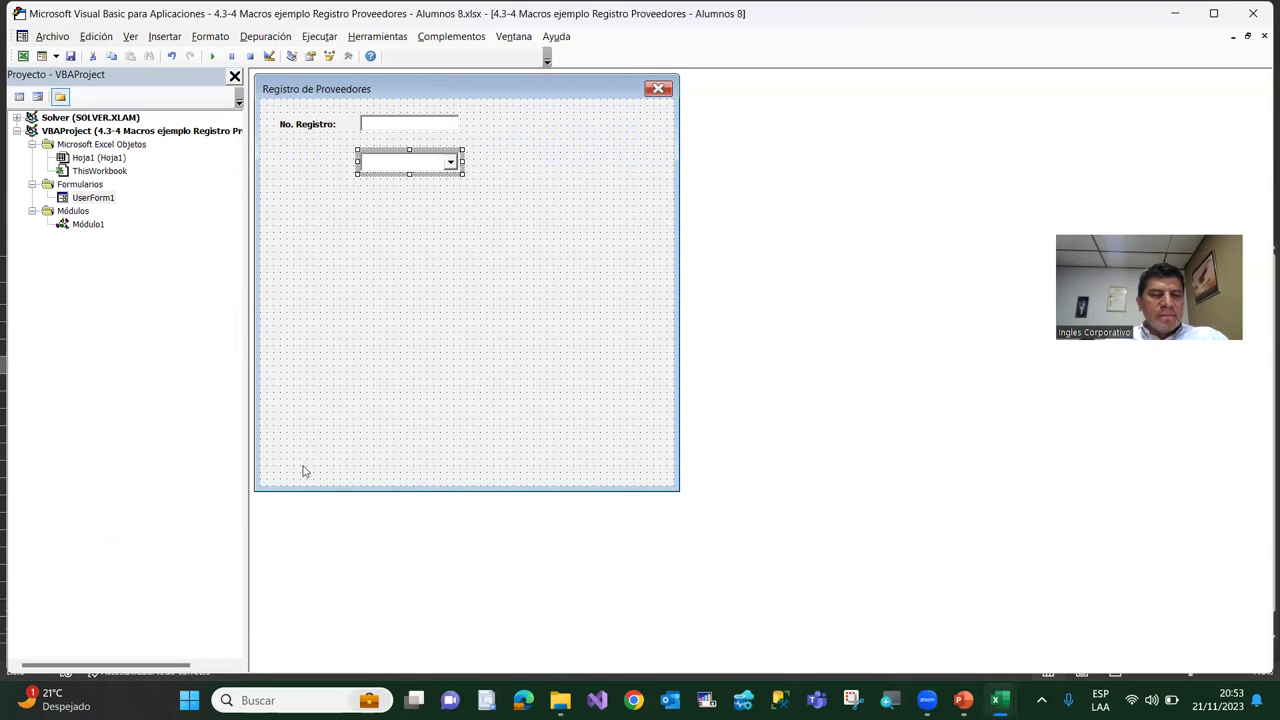
click(369, 258)
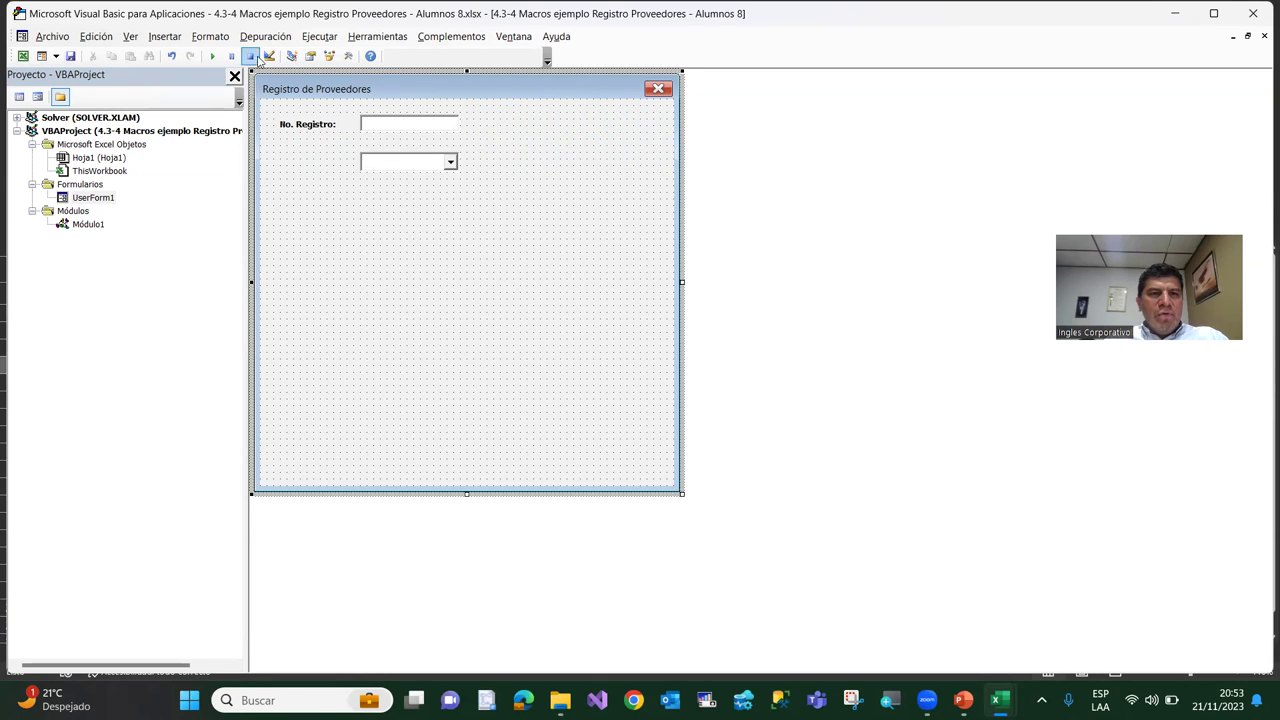
click(311, 57)
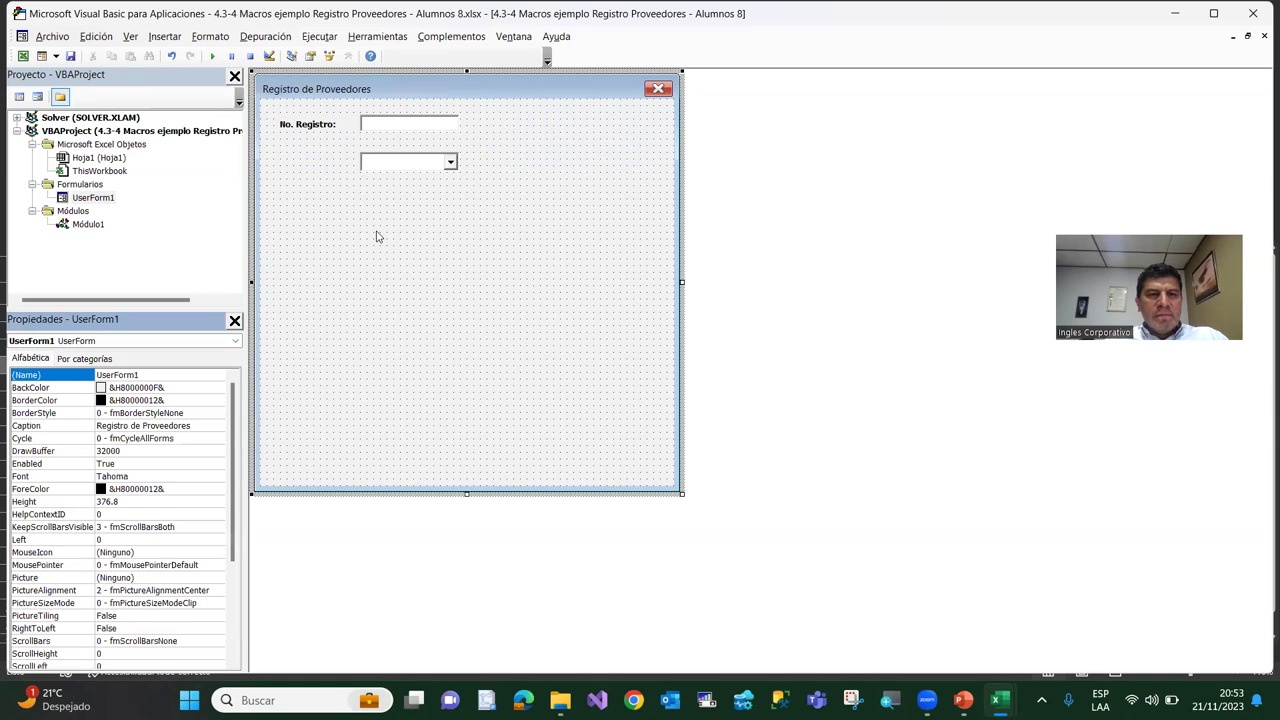
Open the Cuadro de herramientas toolbox and move it closer to the form
click(368, 270)
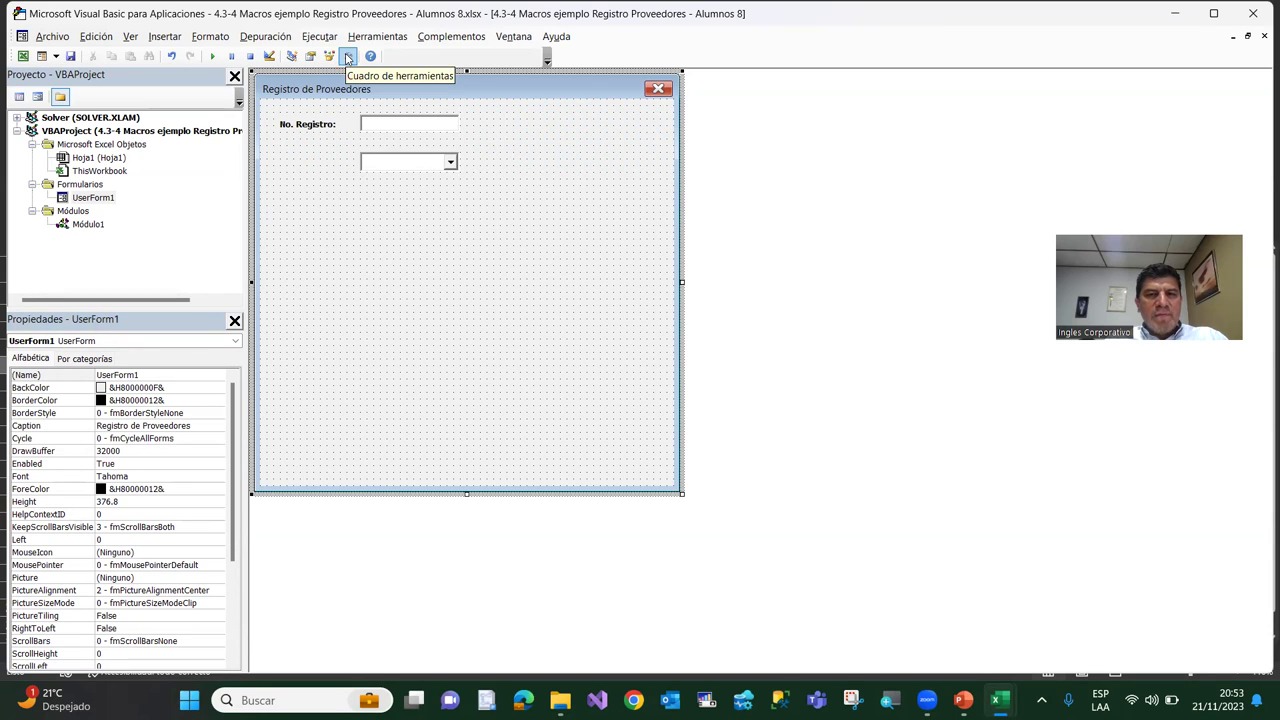
click(347, 57)
click(858, 199)
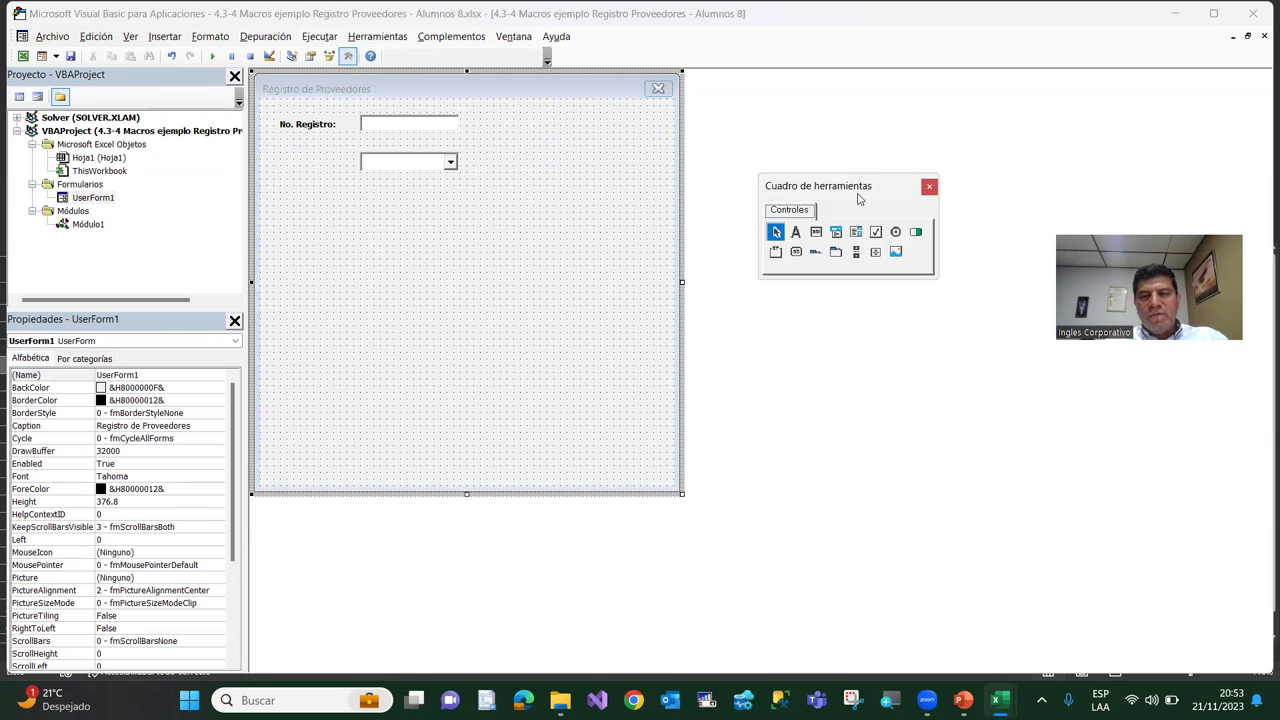
drag(858, 199, 803, 226)
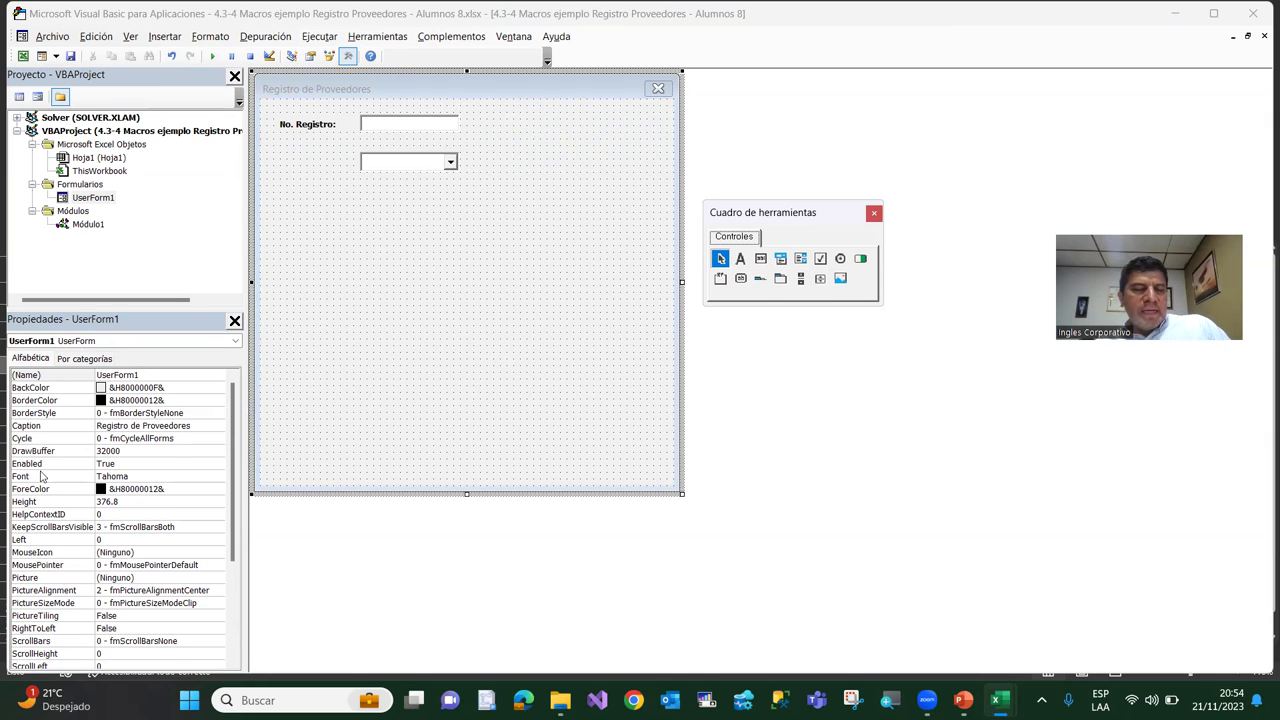
Draw a new Label2 to the left of ComboBox1 on the form
click(739, 262)
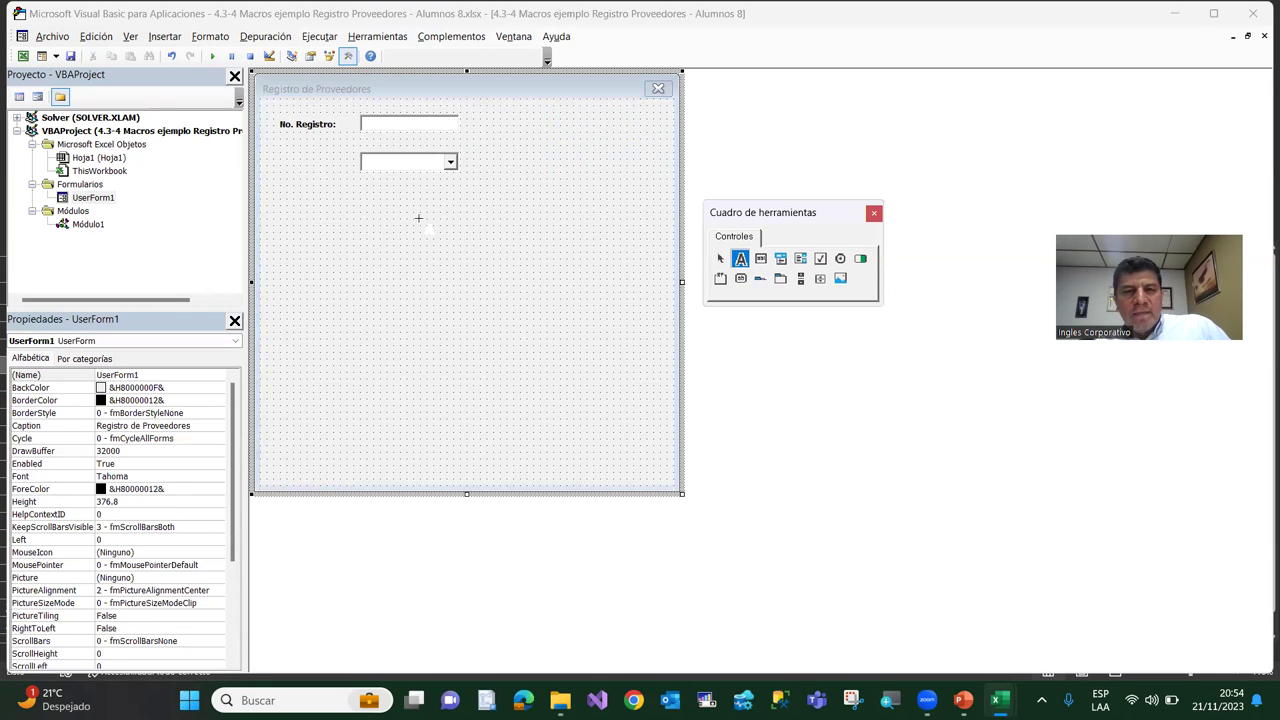
drag(280, 156, 352, 170)
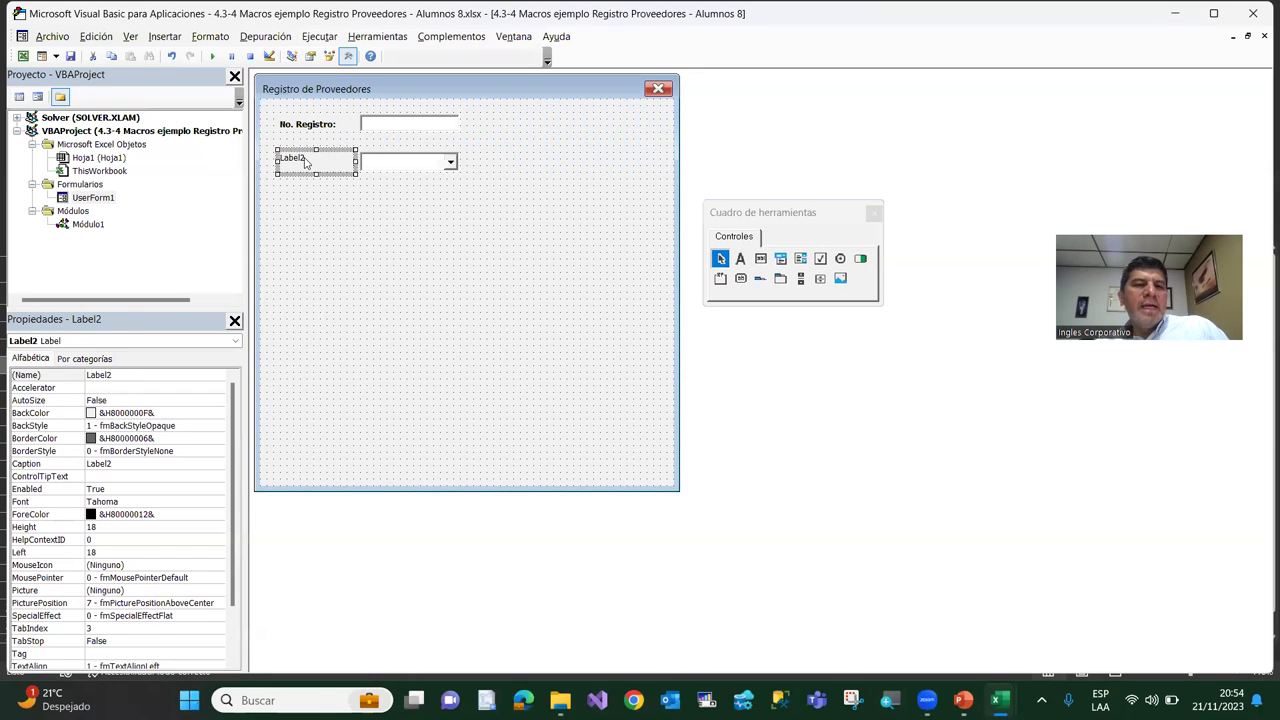
click(23, 57)
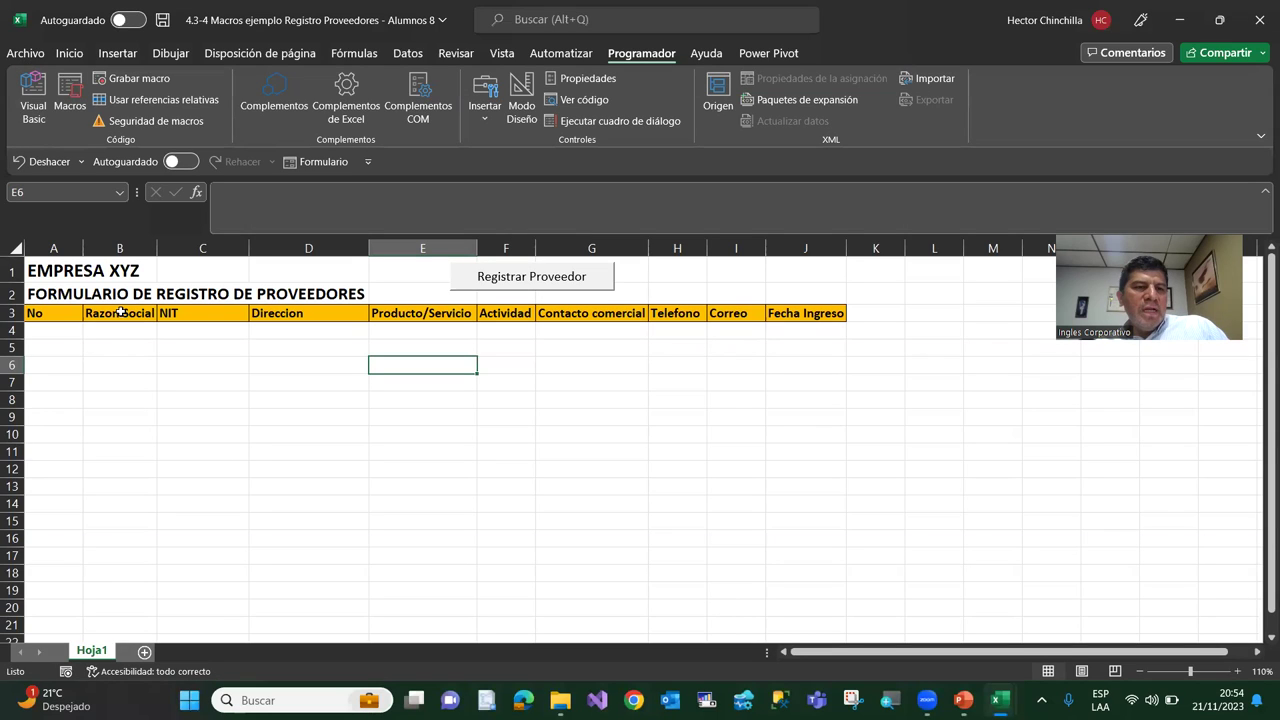
click(30, 107)
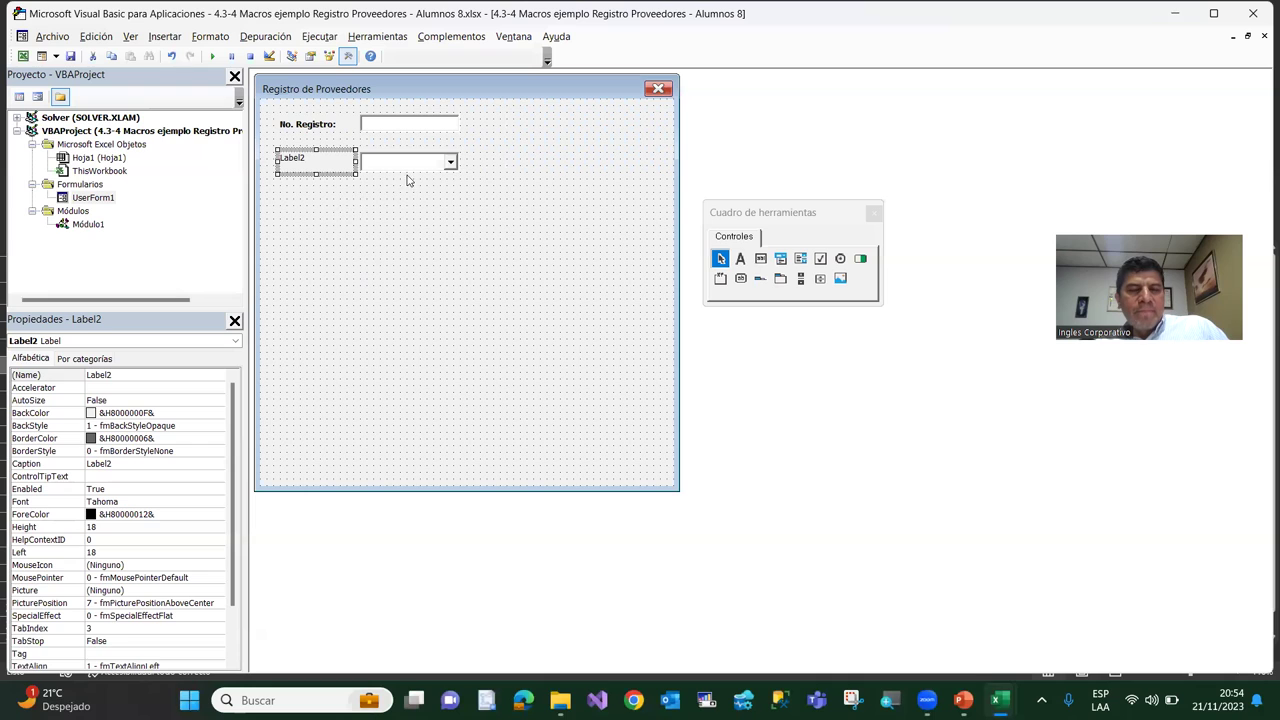
click(397, 167)
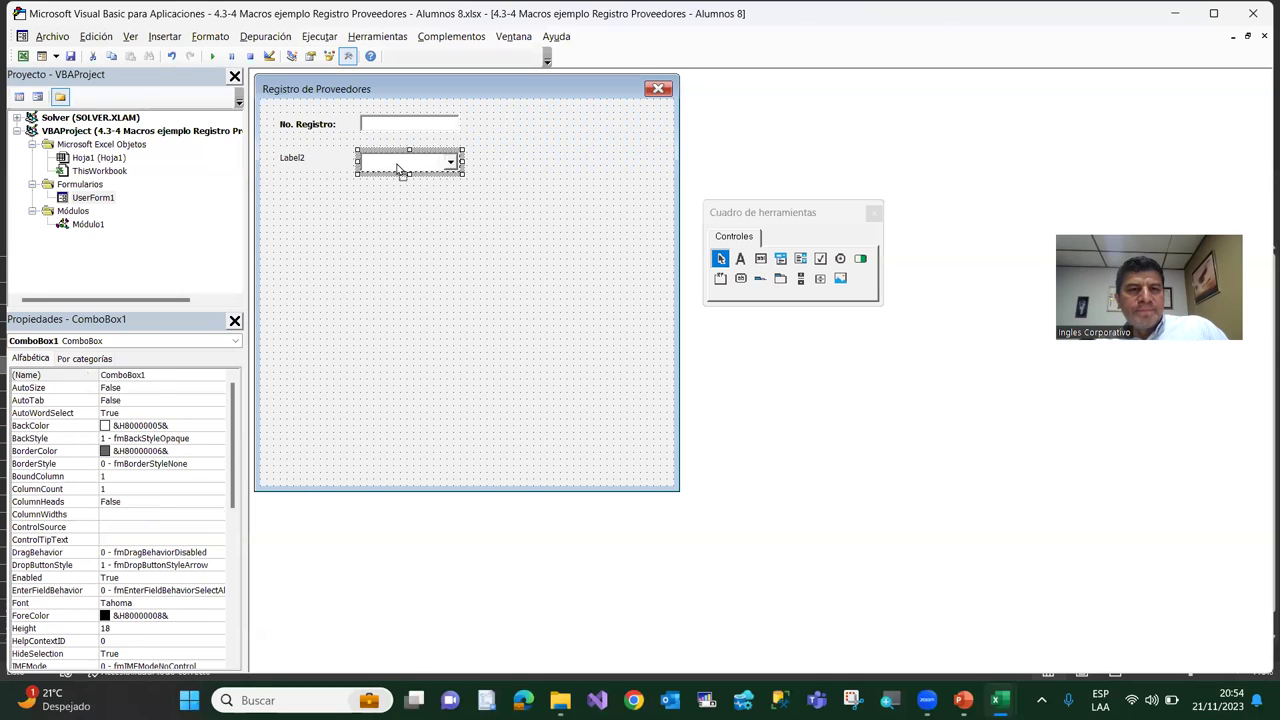
click(306, 164)
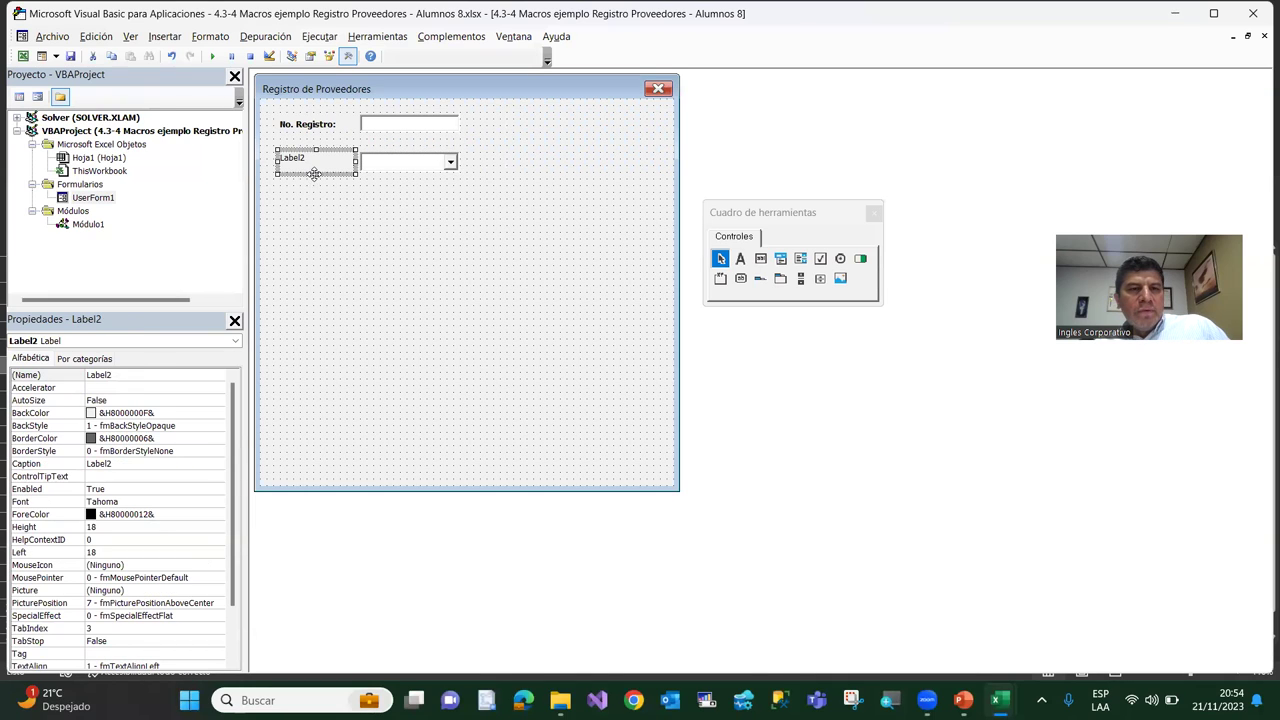
Change the new label's caption from Label2 to 'Razon Social:'
click(315, 168)
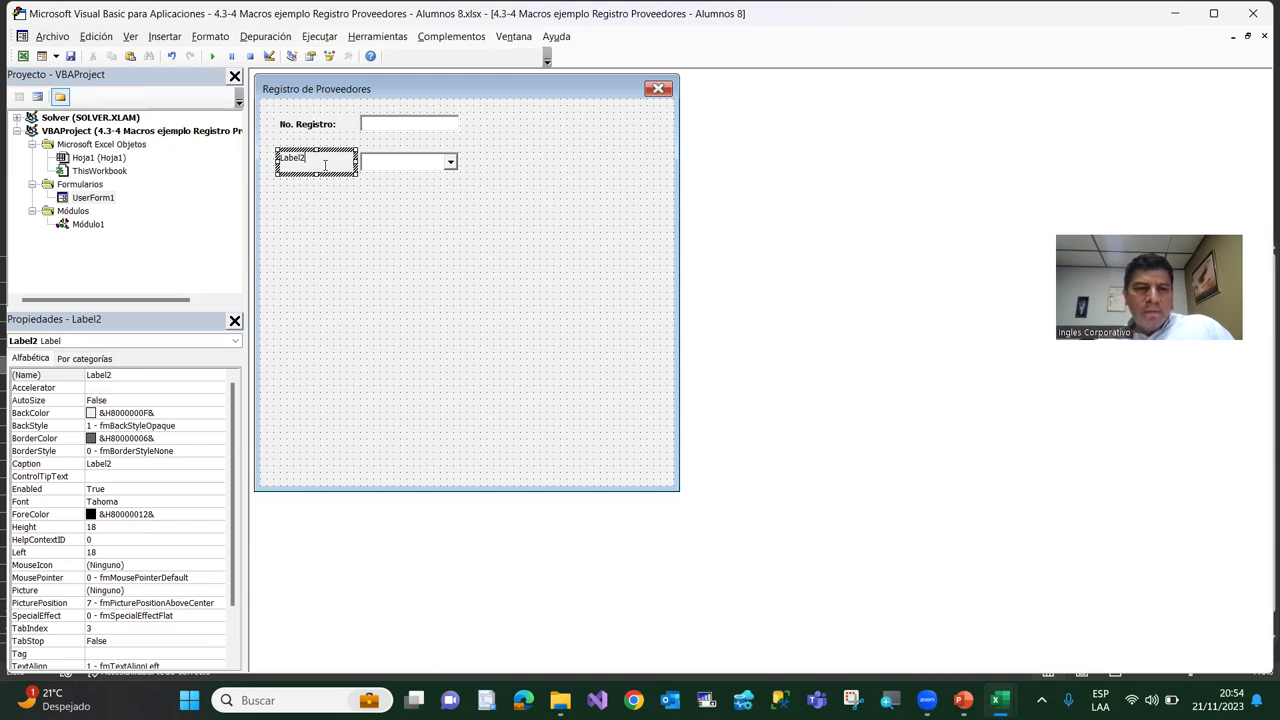
key(BackSpace)
text(Razo)
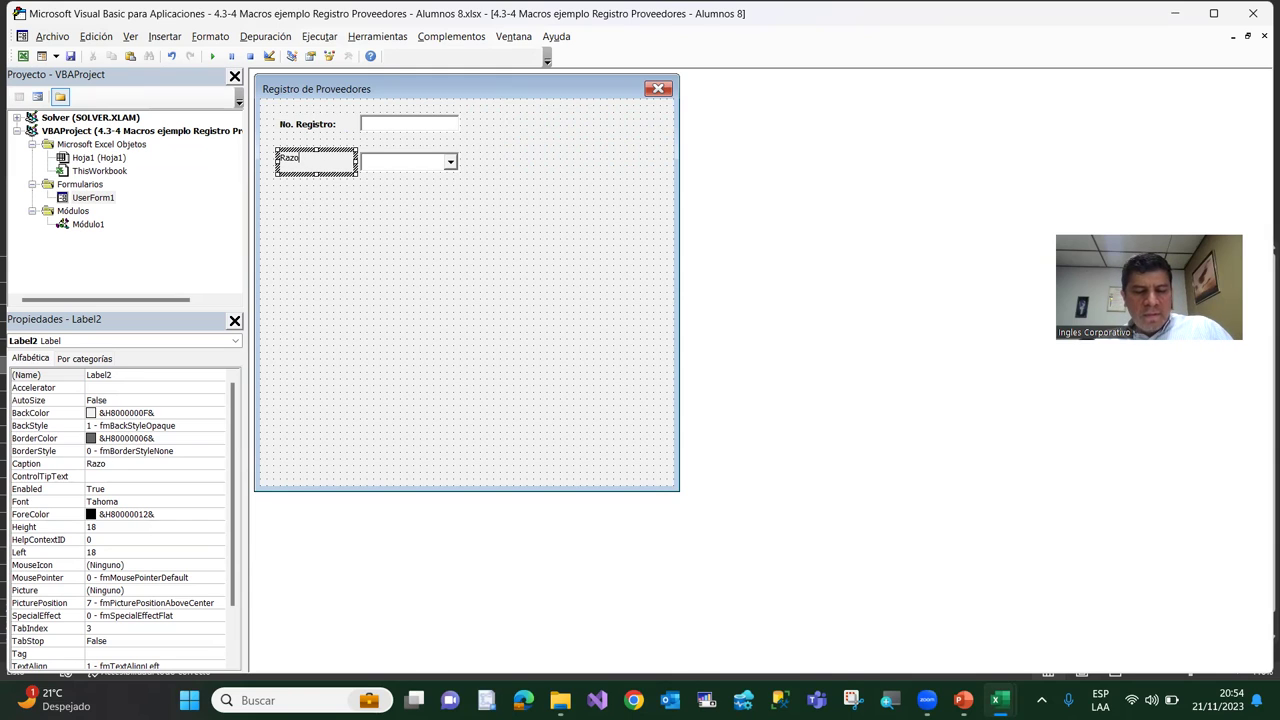
text(n Social:)
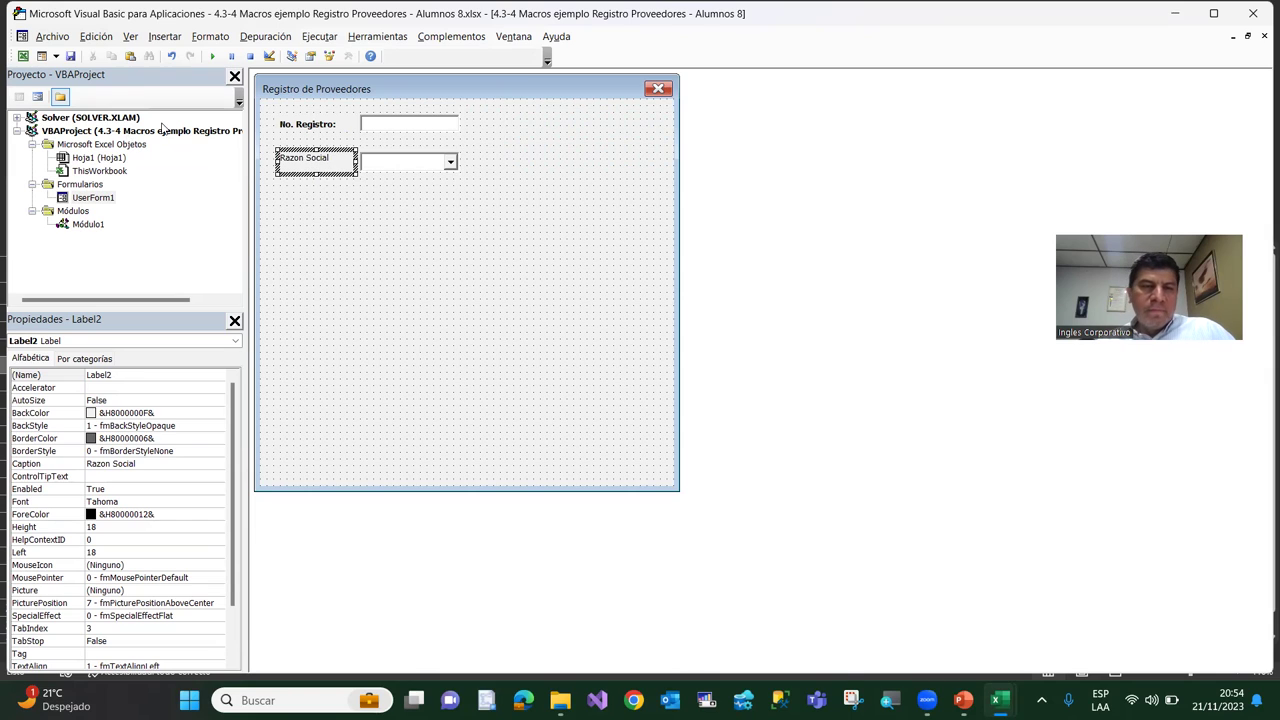
click(347, 222)
click(314, 164)
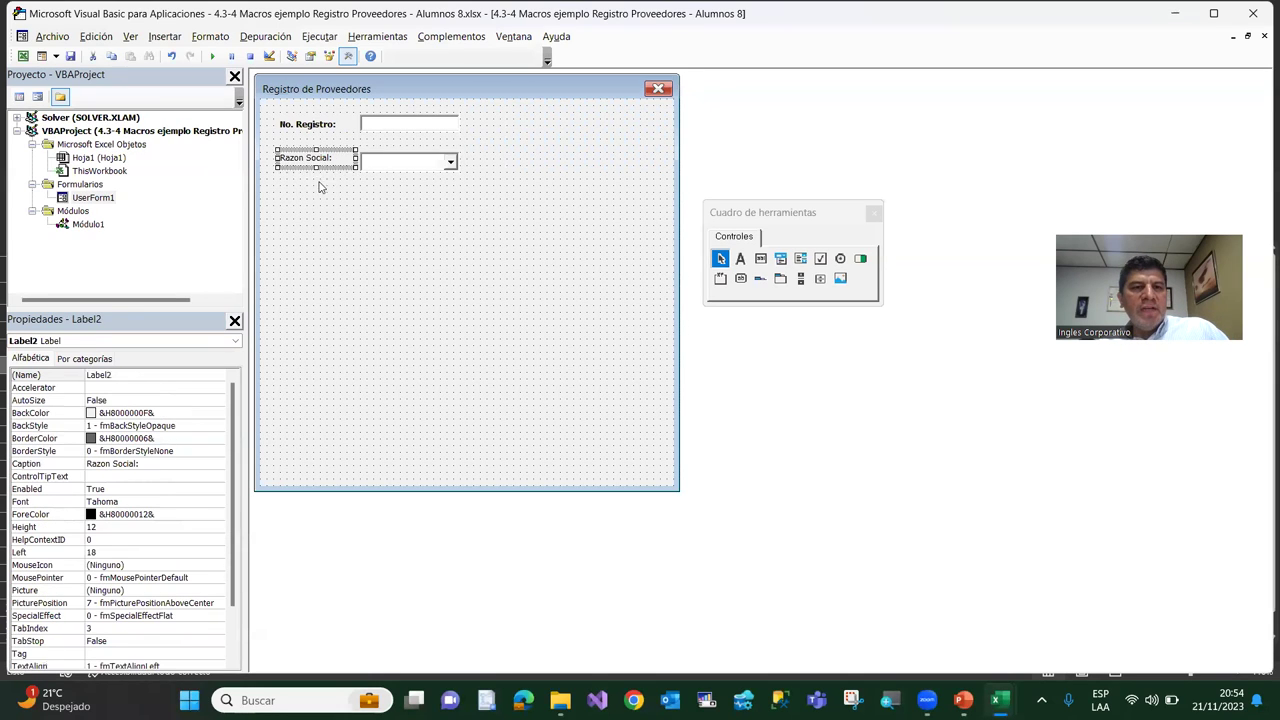
click(350, 208)
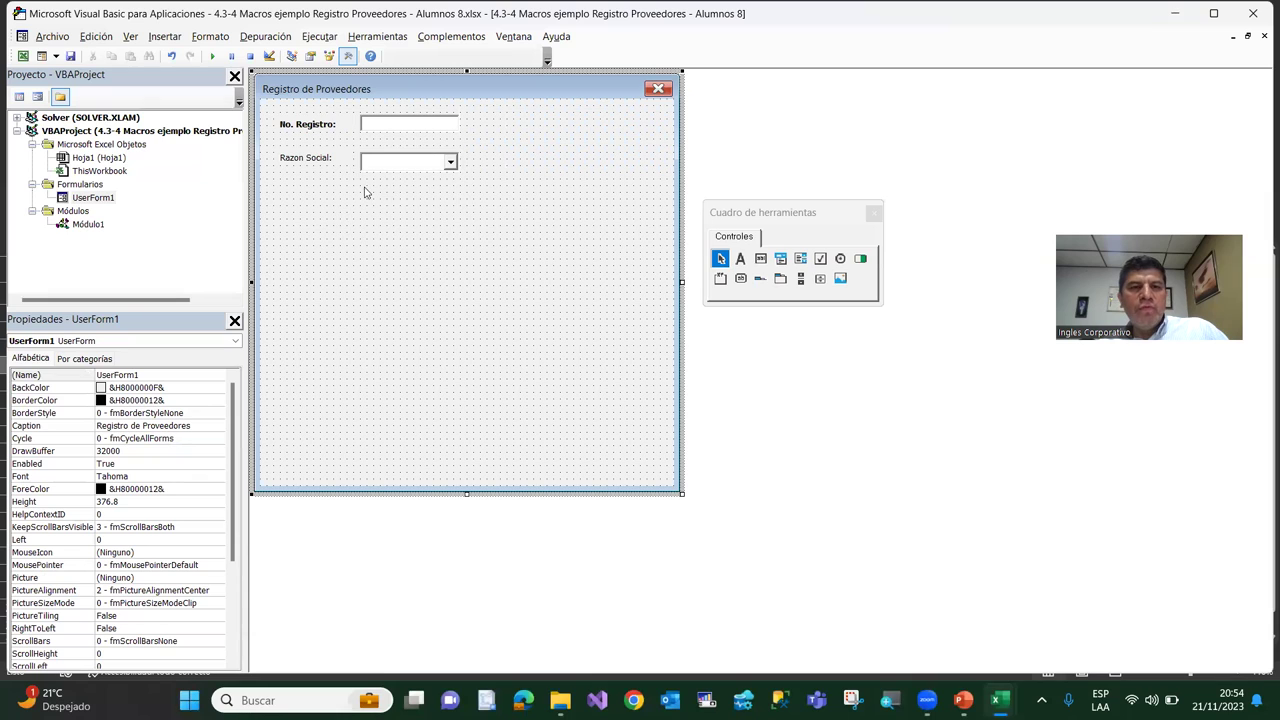
Compare the Razon Social: label with the form's selection, then close the Properties window
click(313, 163)
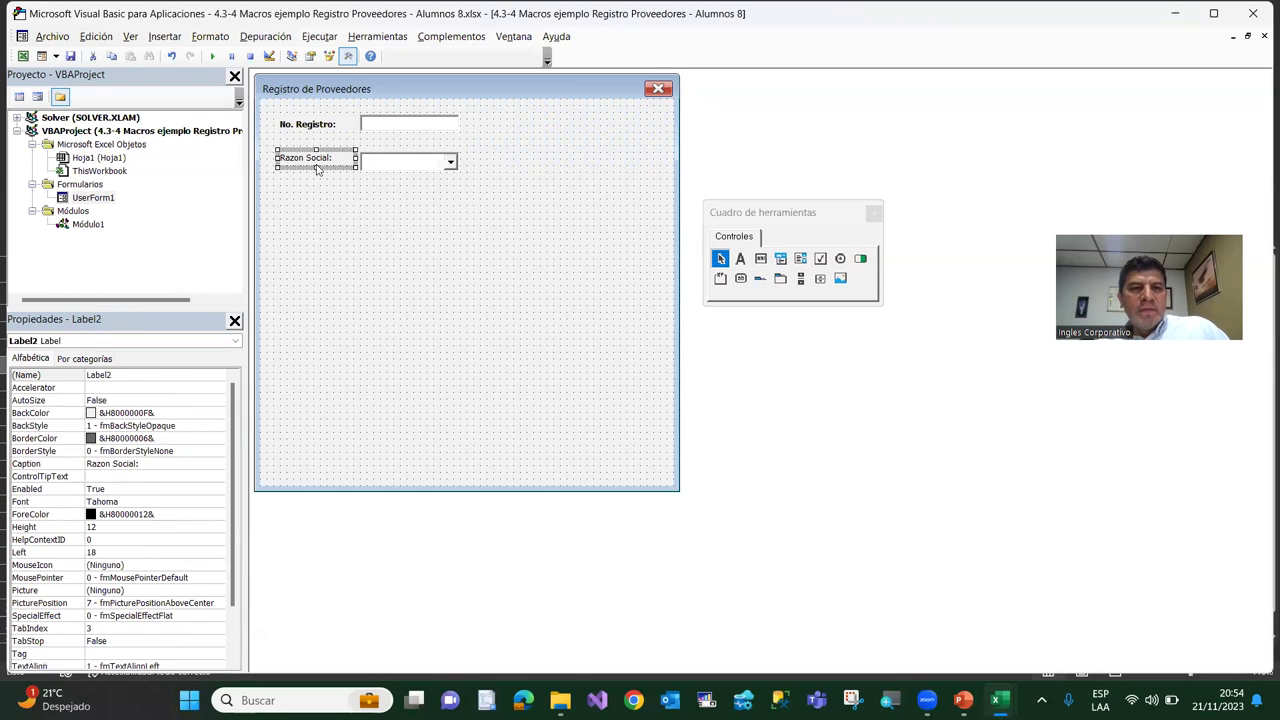
click(381, 221)
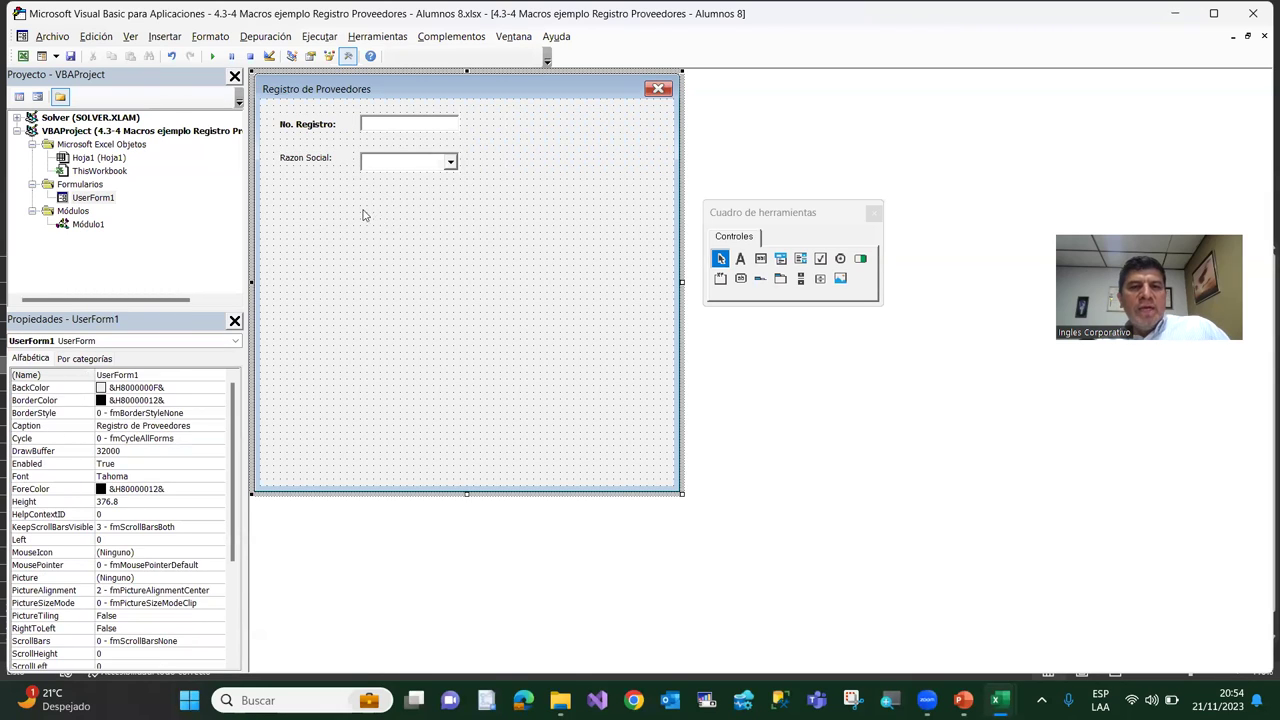
click(321, 165)
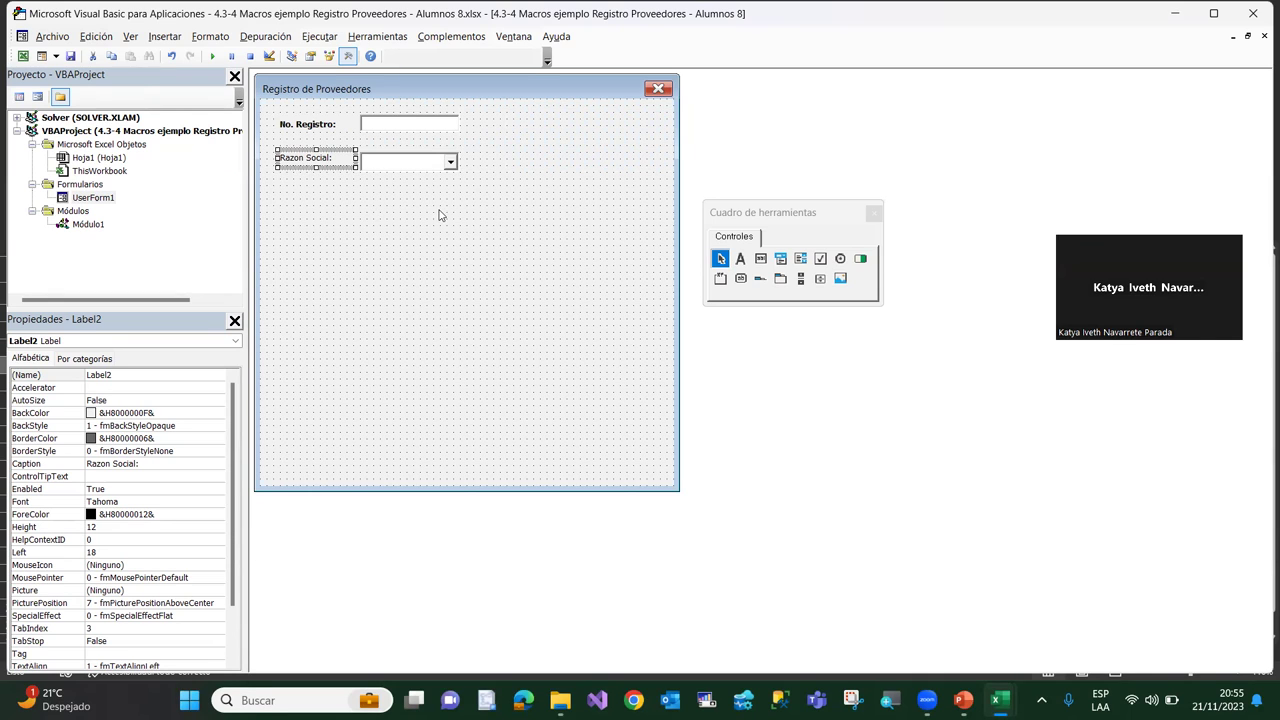
click(418, 216)
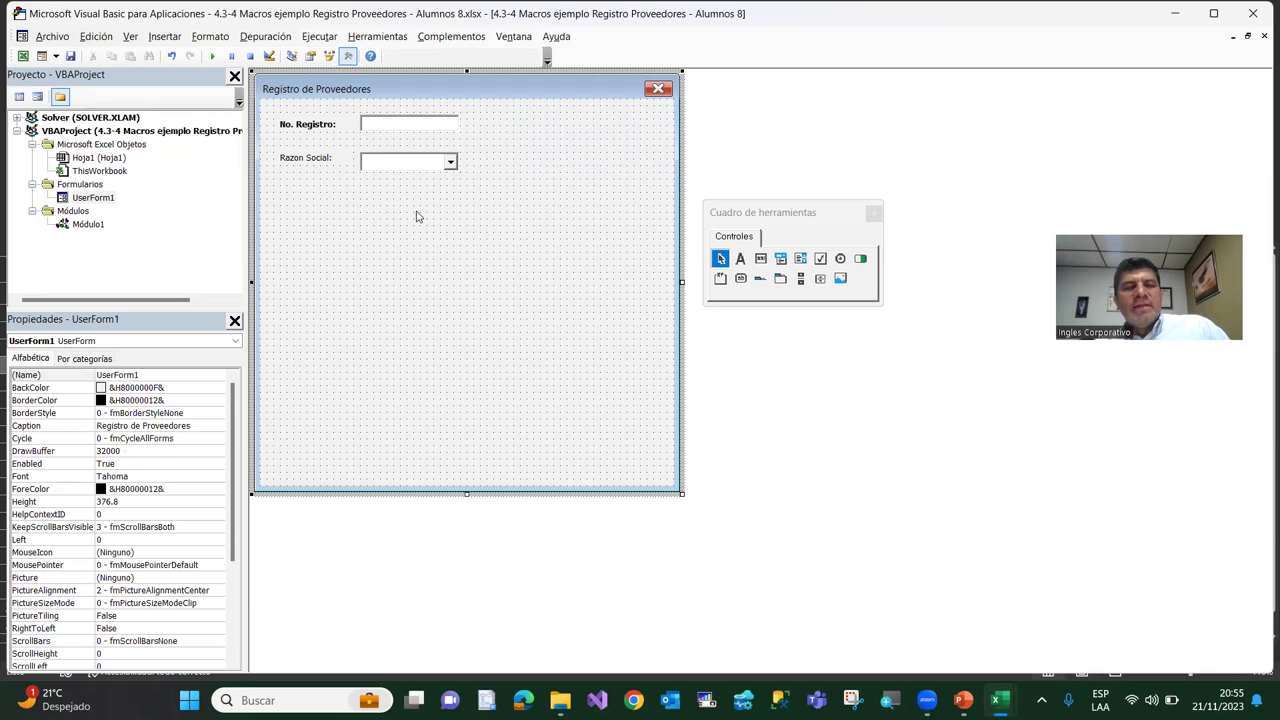
click(297, 166)
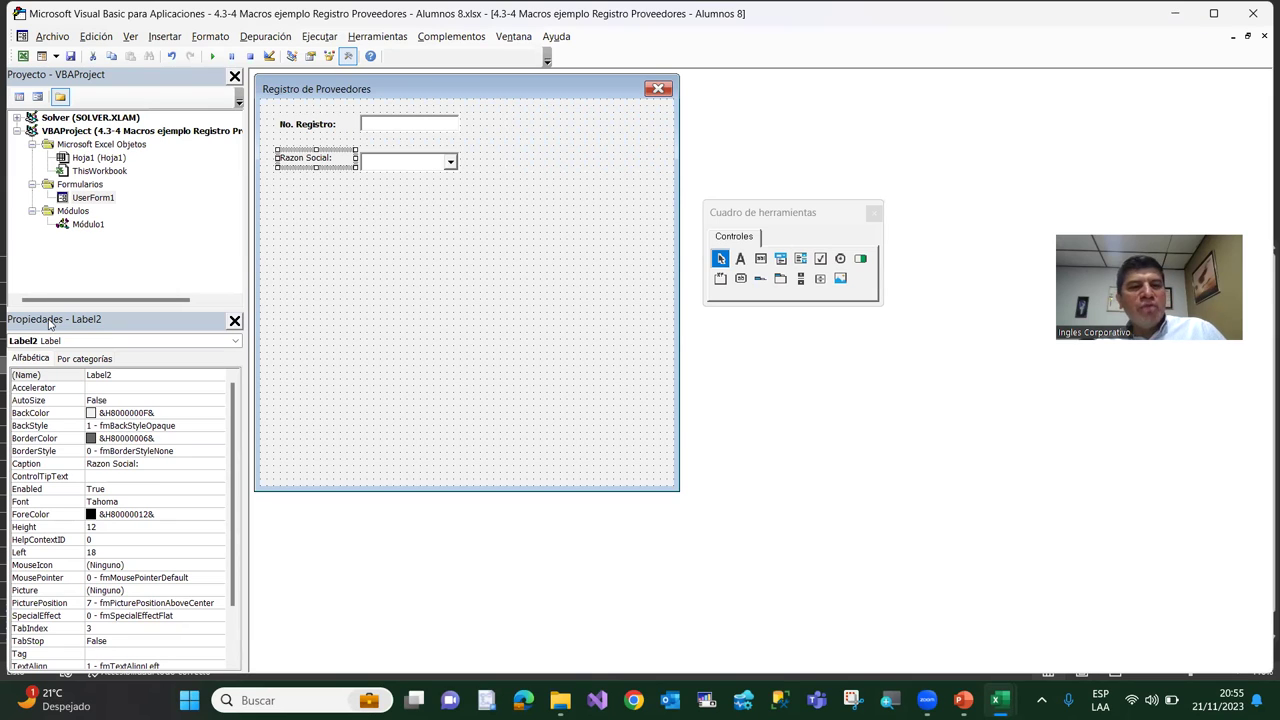
click(340, 213)
click(309, 163)
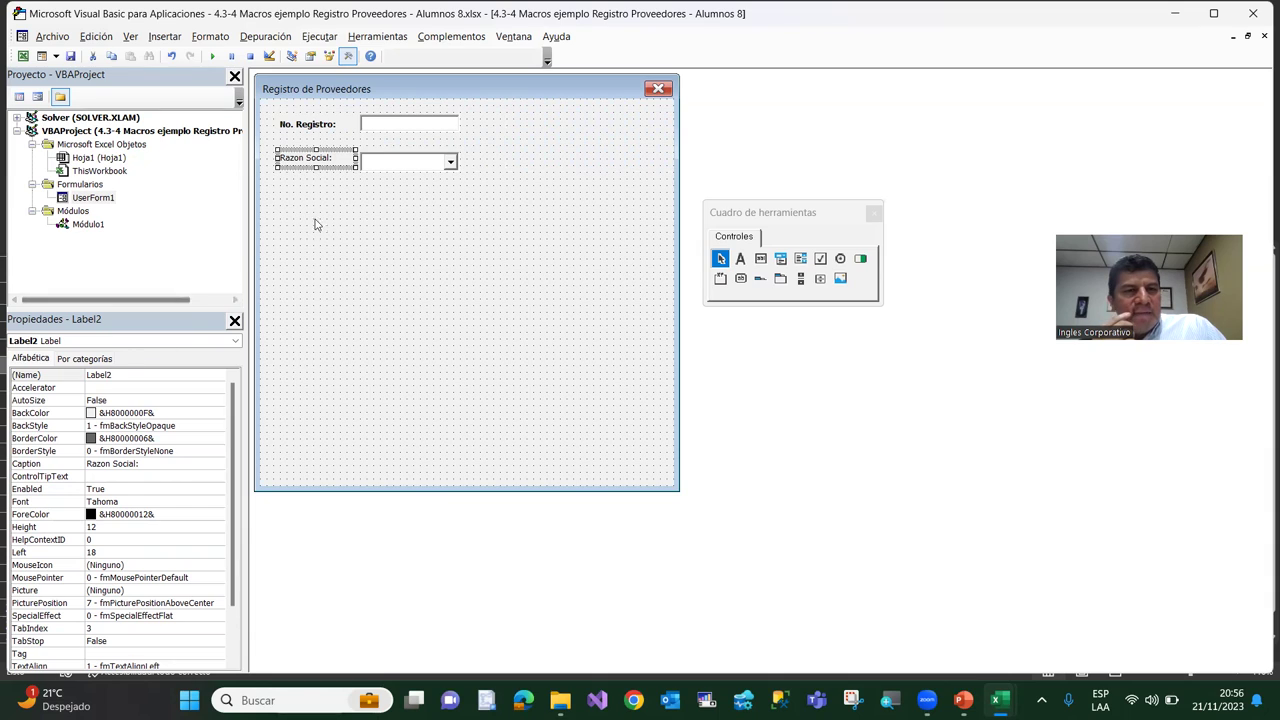
click(235, 321)
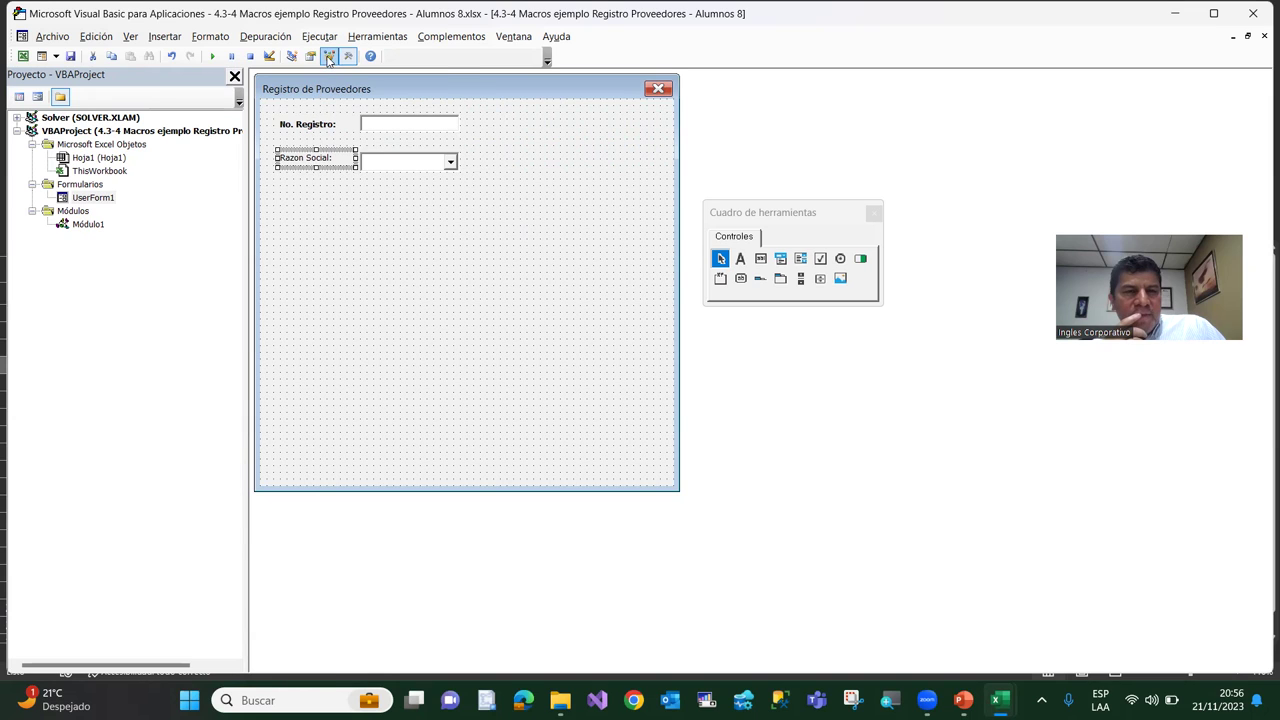
Reopen Properties and launch the Fuente dialog from Label2's Font property
click(312, 58)
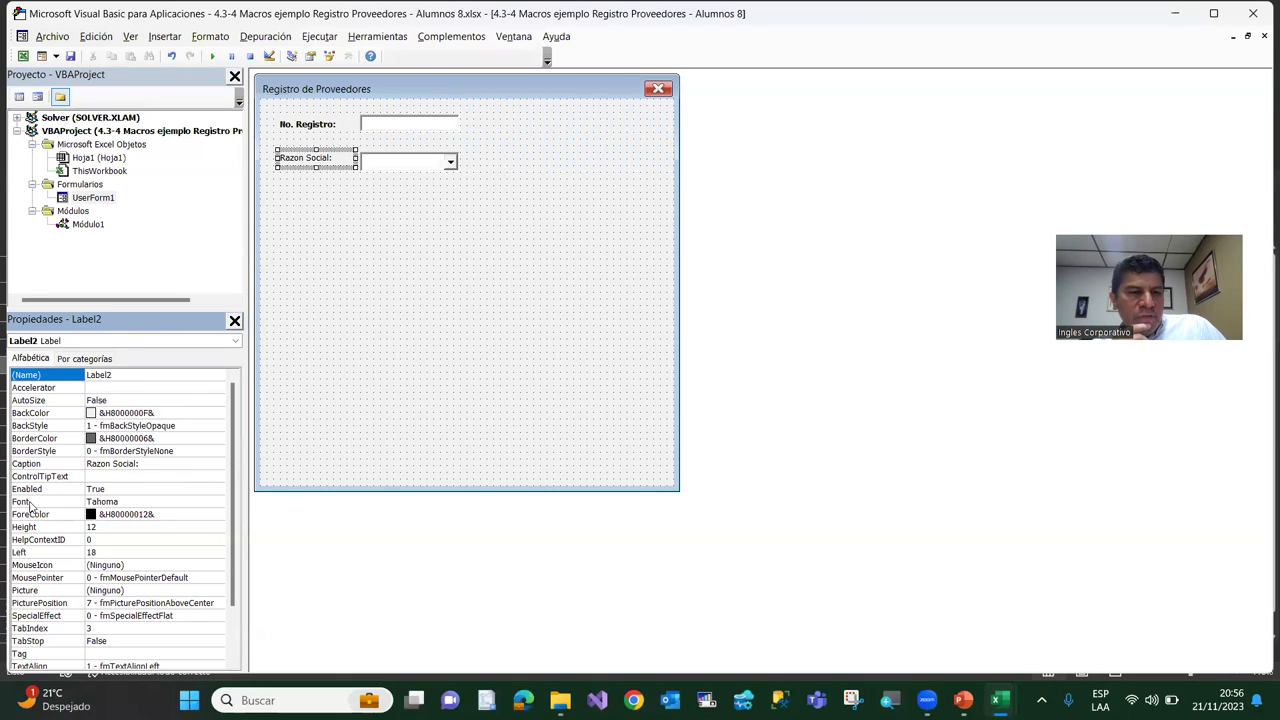
click(33, 502)
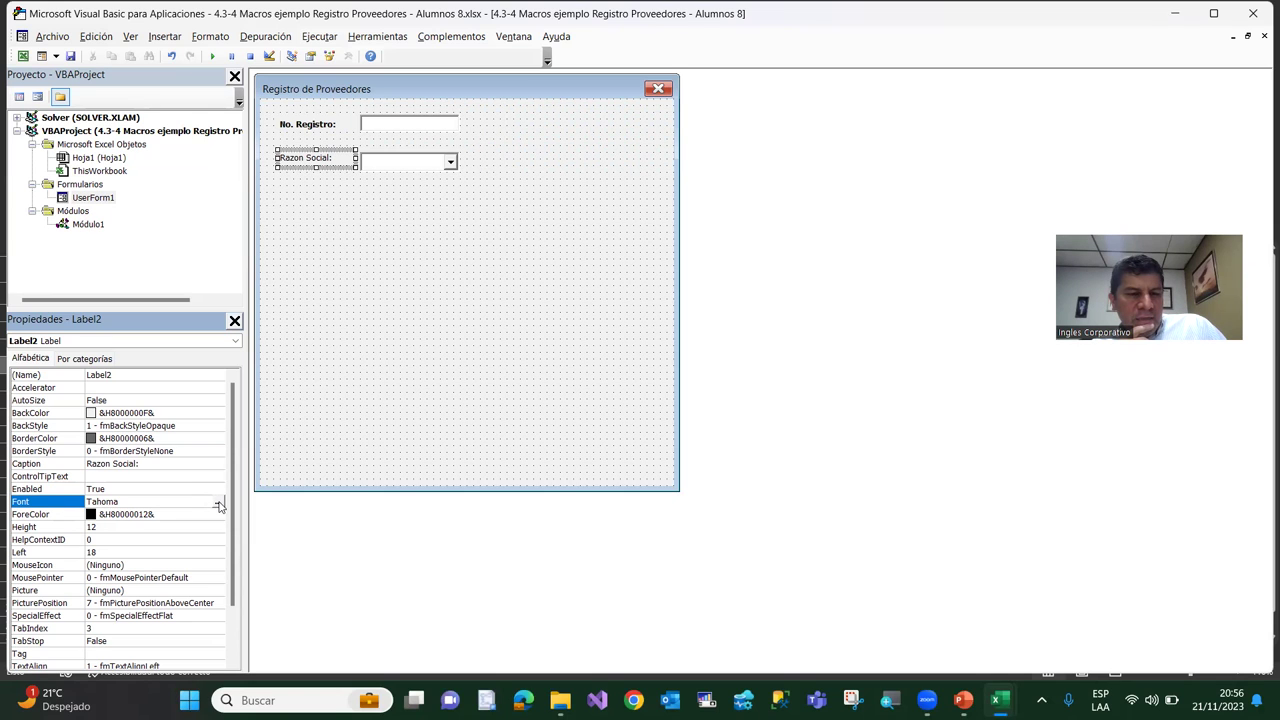
click(218, 503)
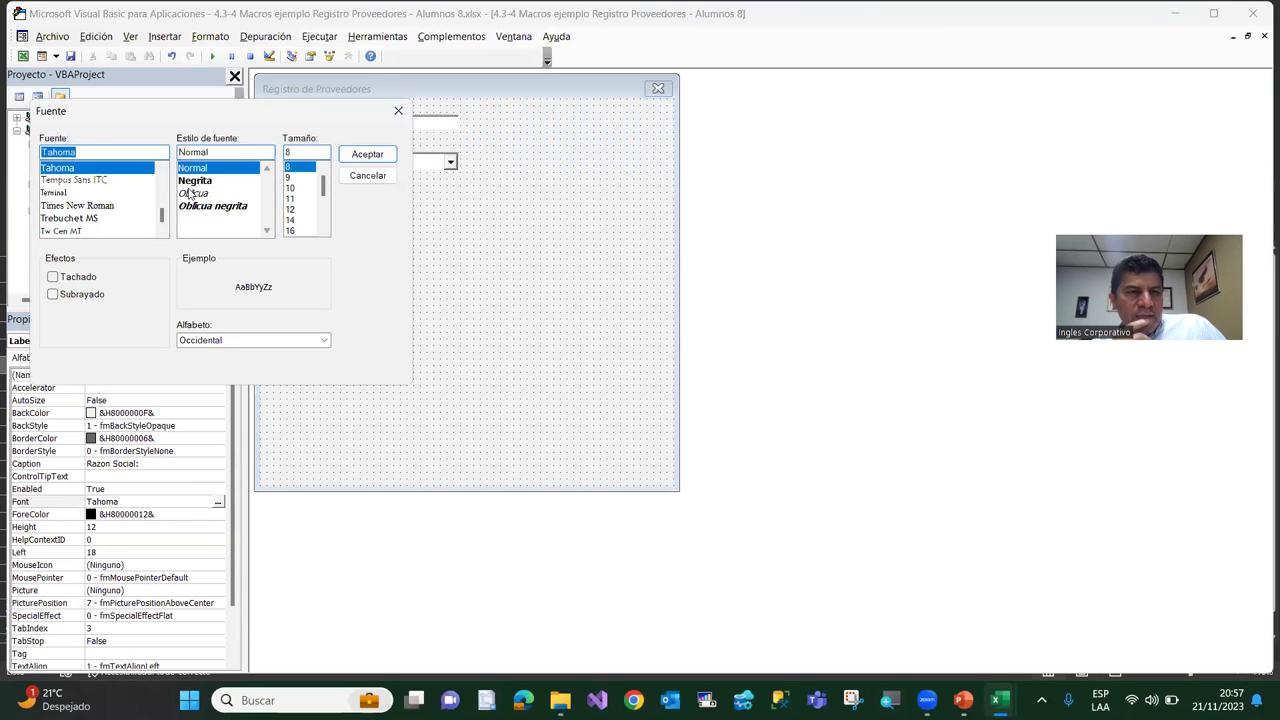
Set the Razon Social: label font to Arial, Negrita, size 12 and accept
click(190, 182)
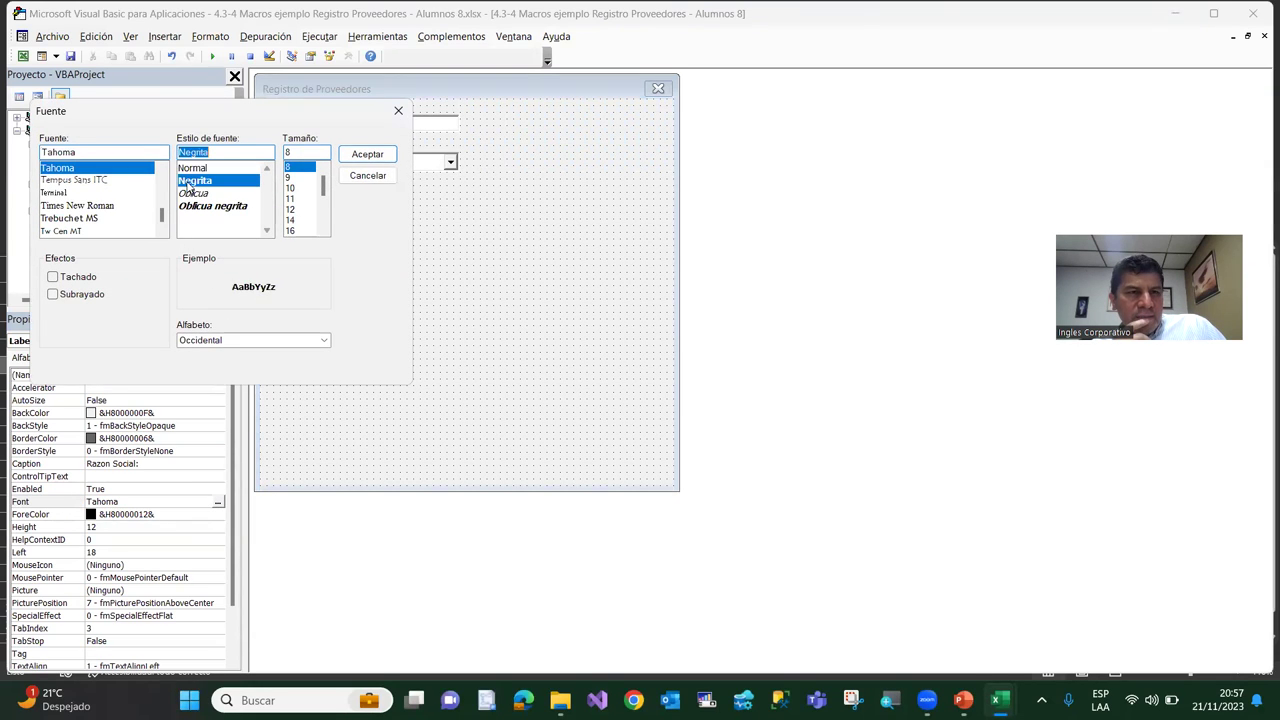
click(290, 188)
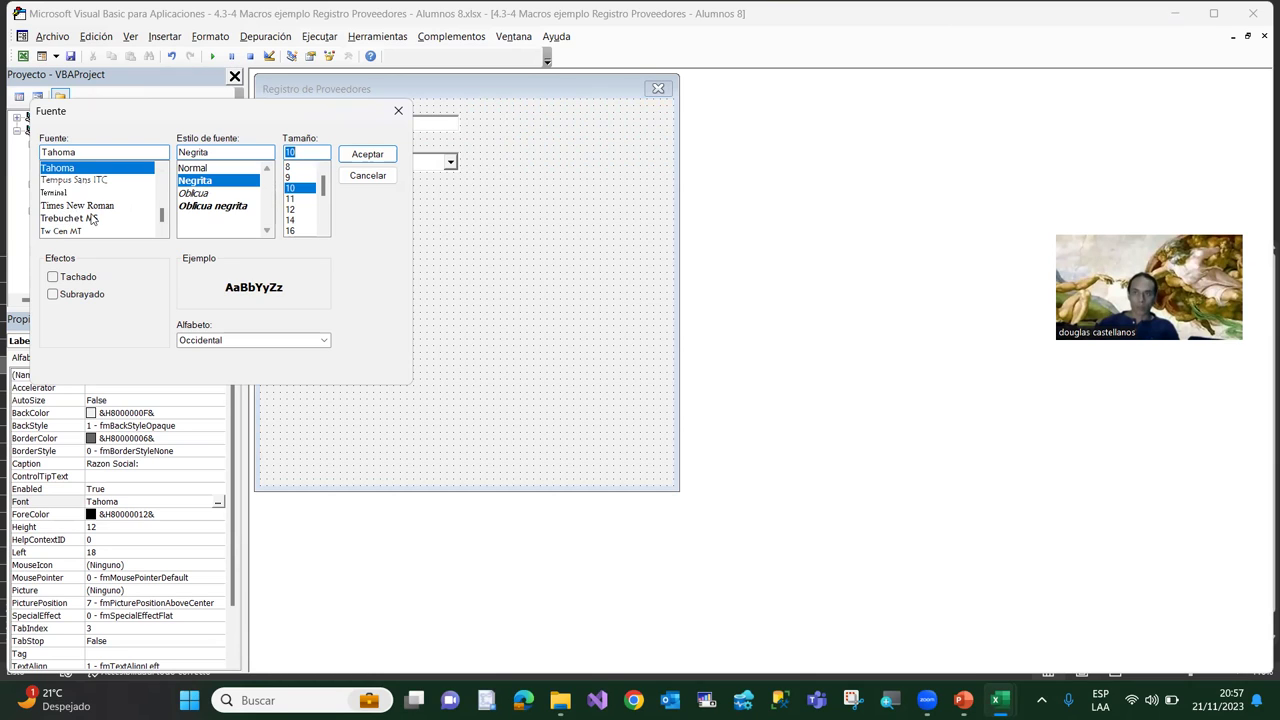
click(70, 219)
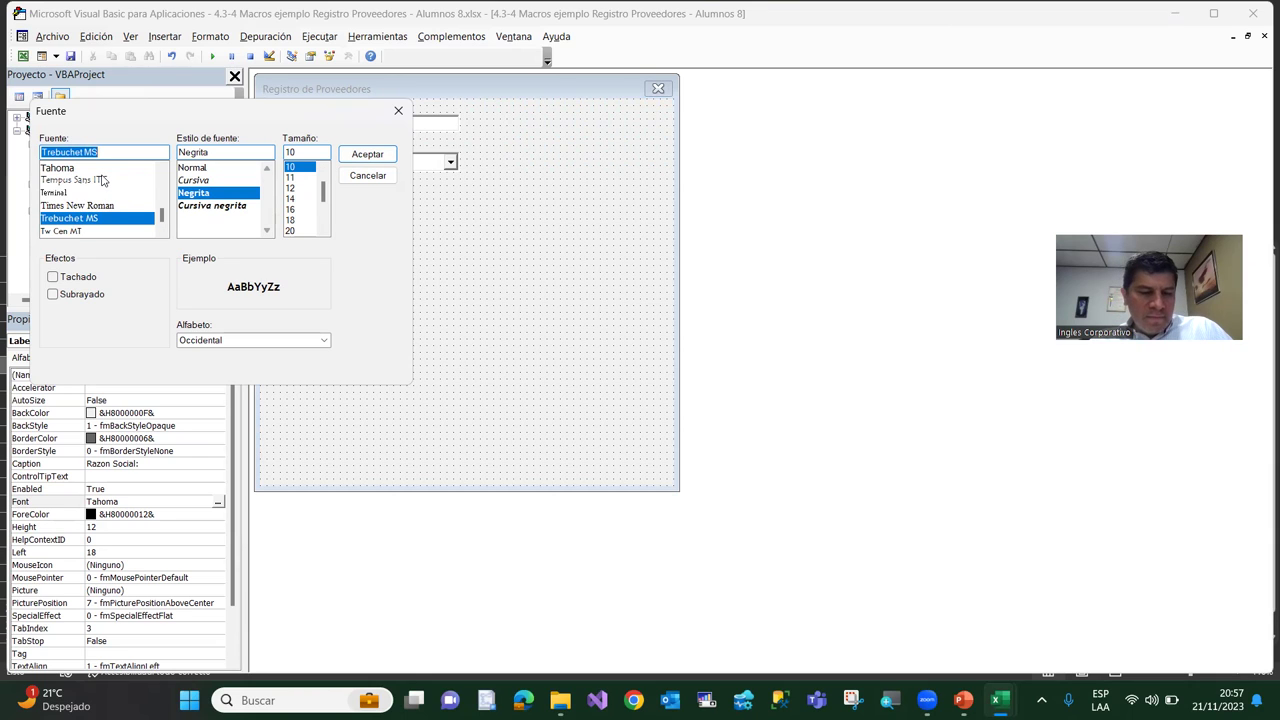
text(ar)
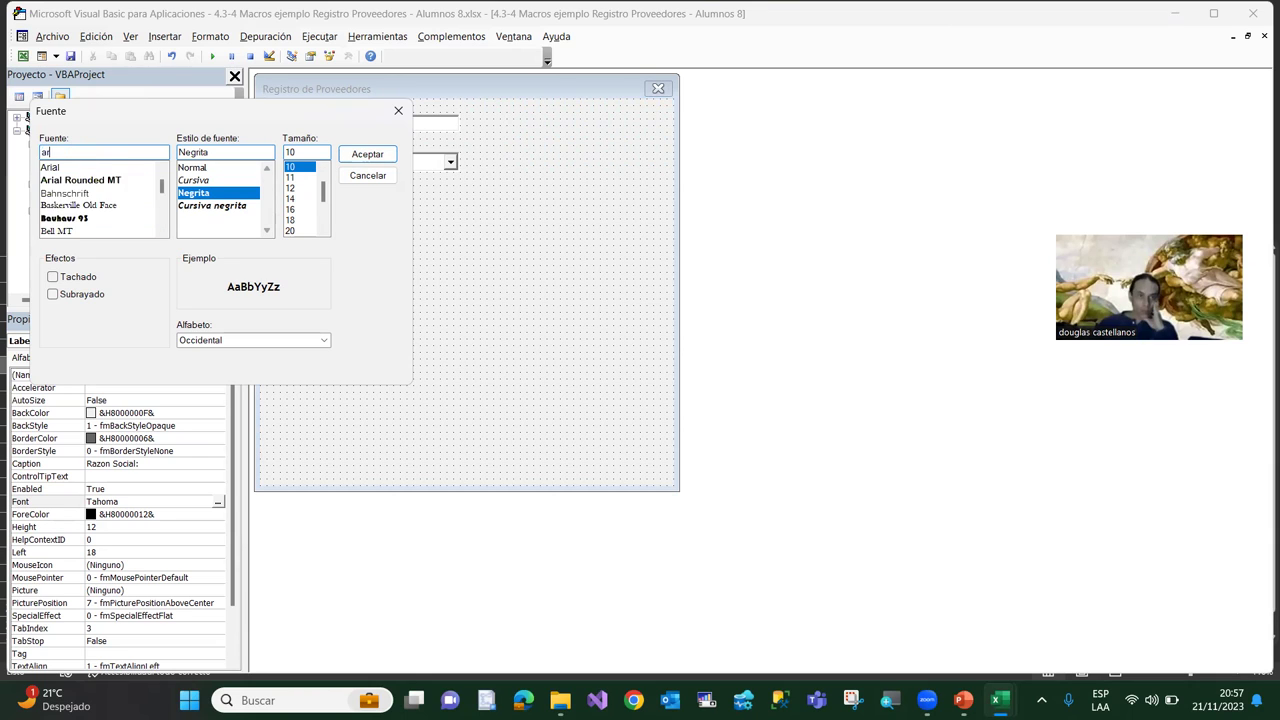
click(63, 170)
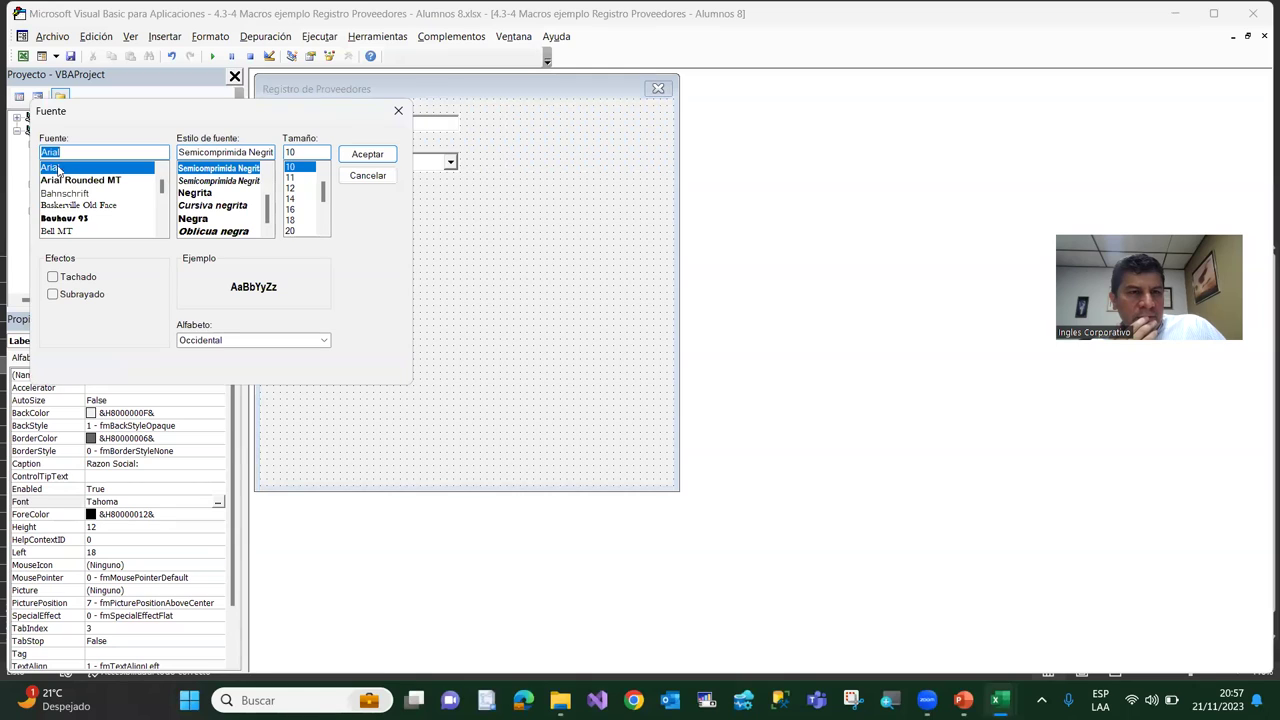
click(199, 195)
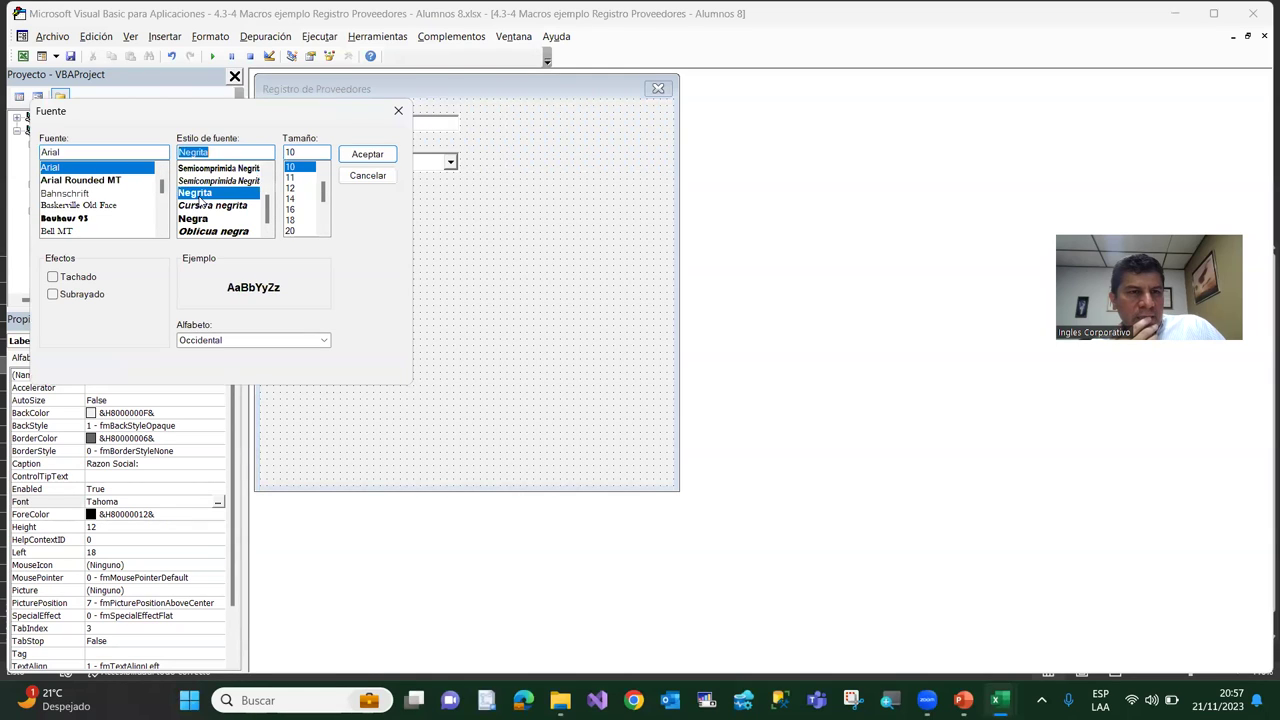
click(290, 189)
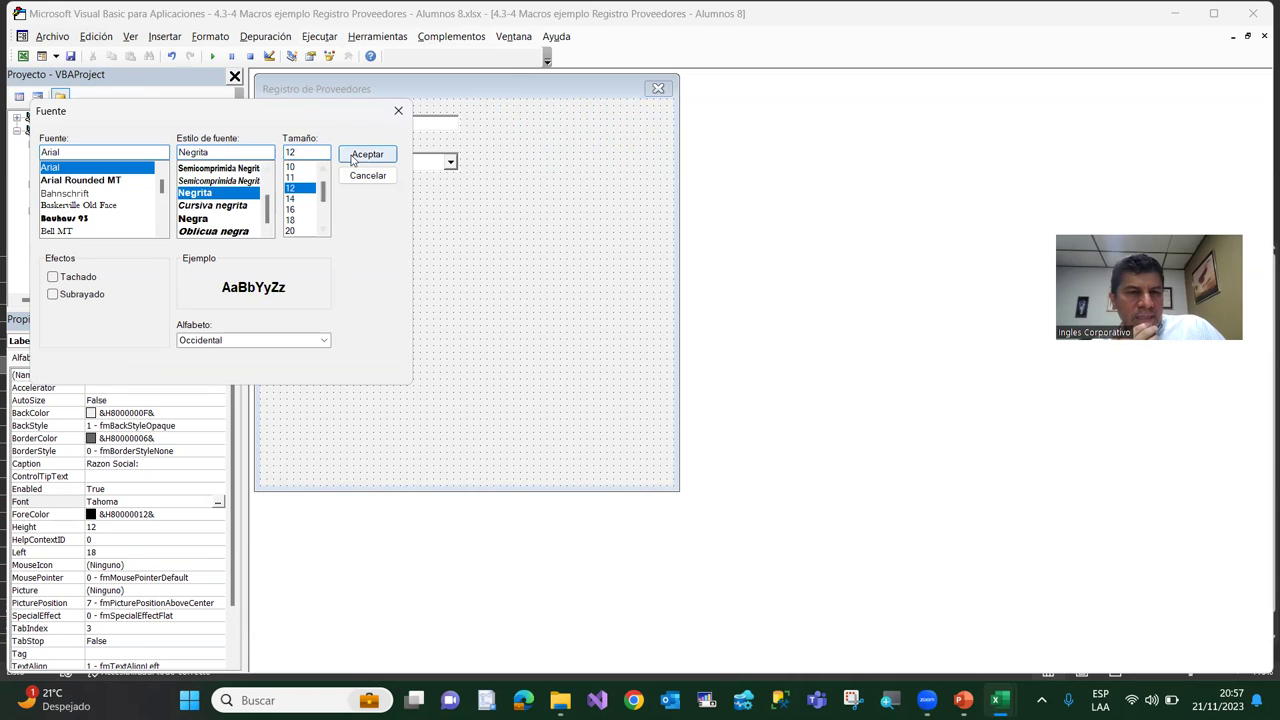
click(352, 160)
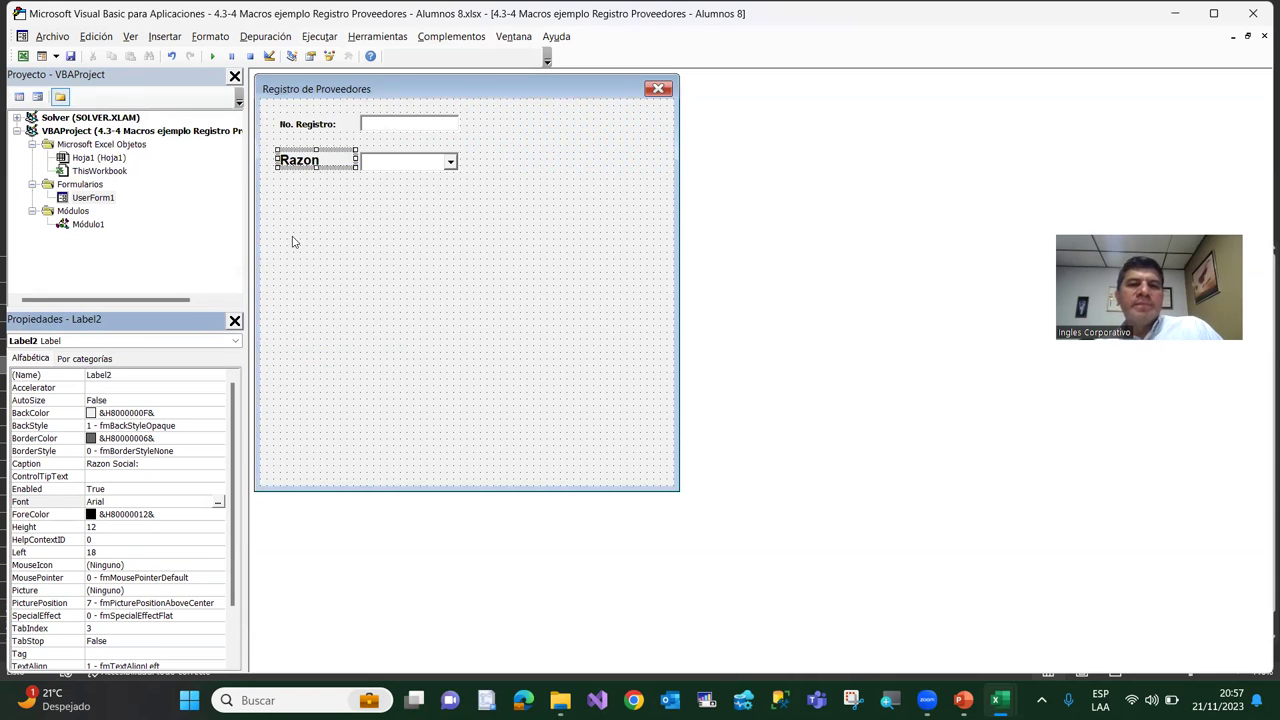
click(315, 167)
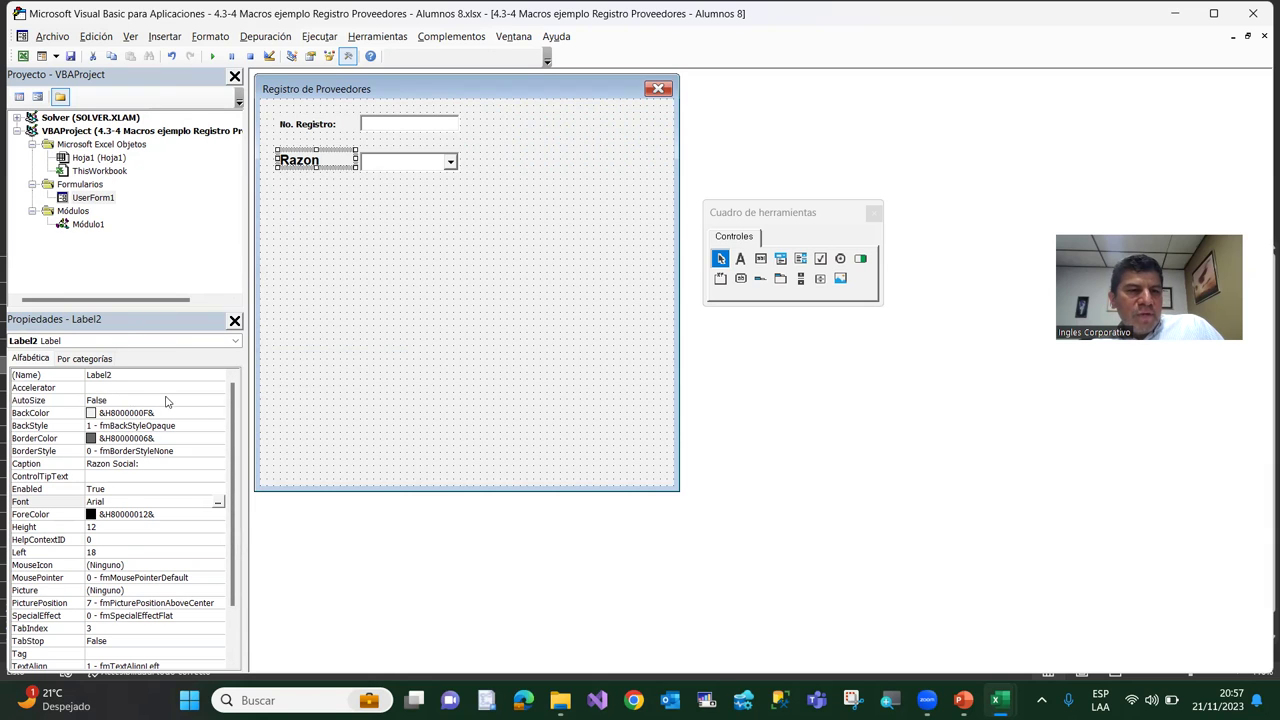
drag(231, 430, 238, 546)
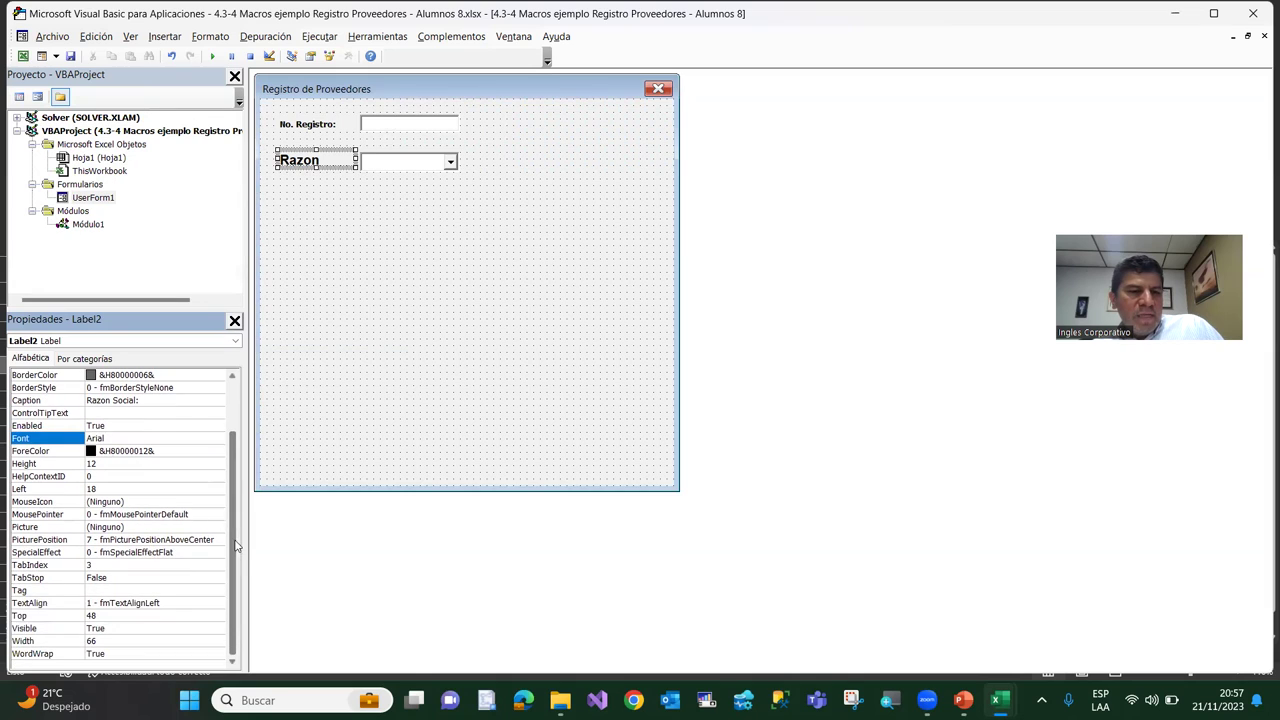
click(52, 566)
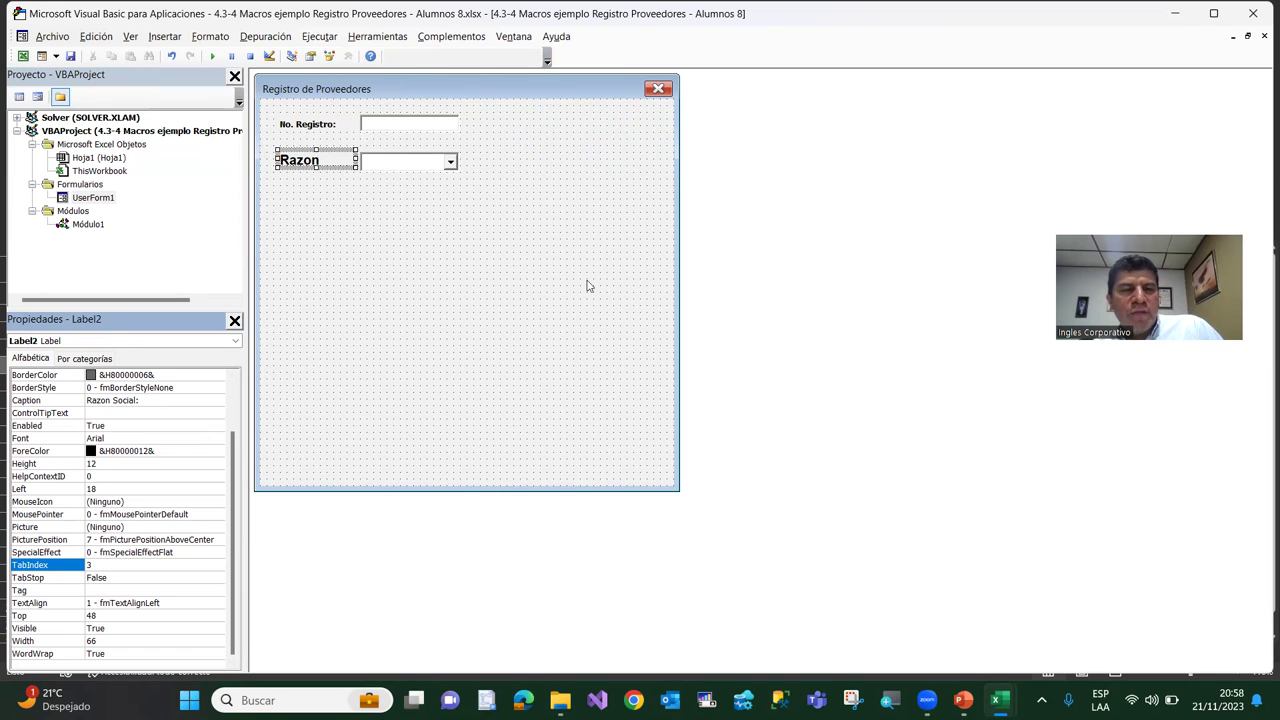
click(379, 231)
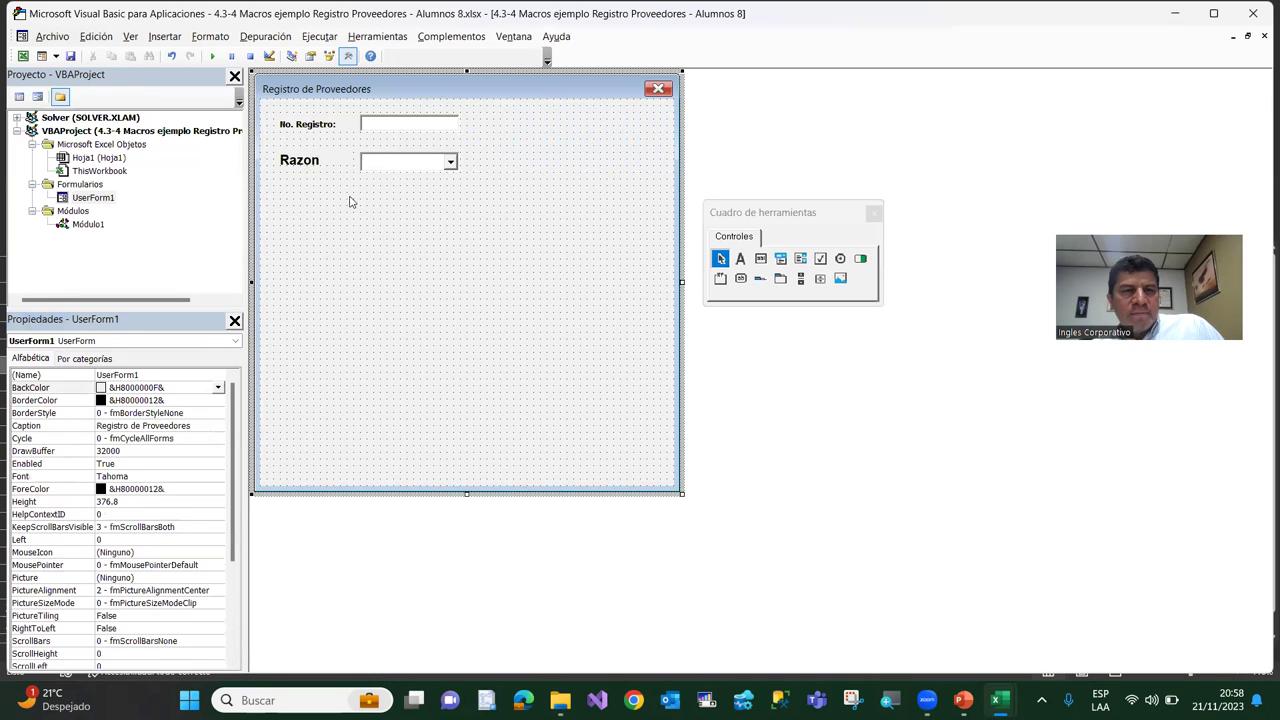
click(302, 163)
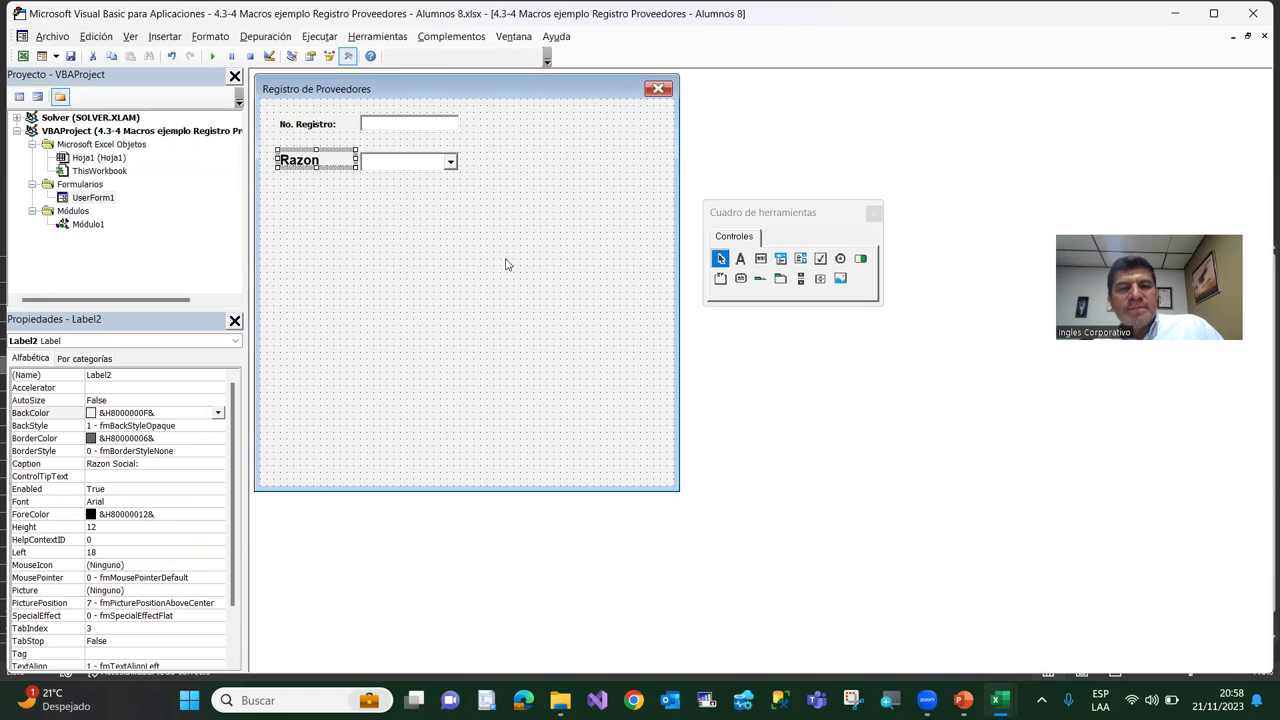
click(410, 267)
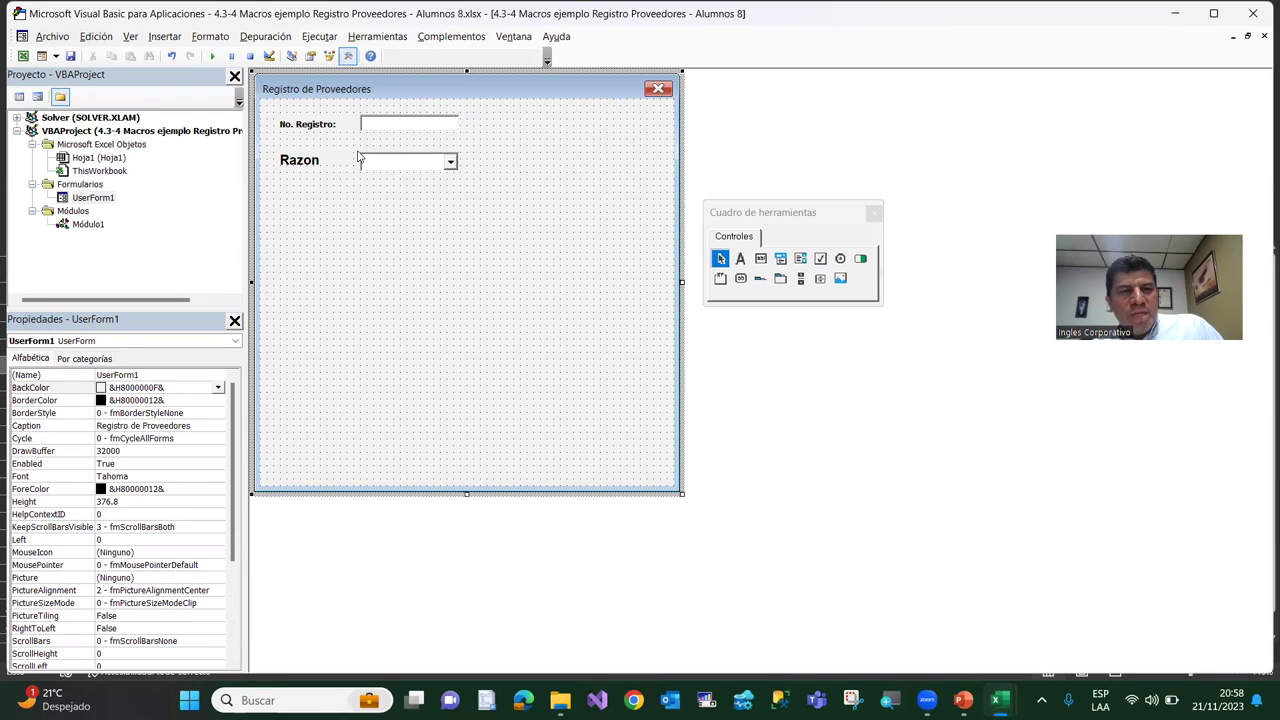
Create an empty Label2_Click procedure and review the event list and ComboBox1_Change code
double_click(310, 165)
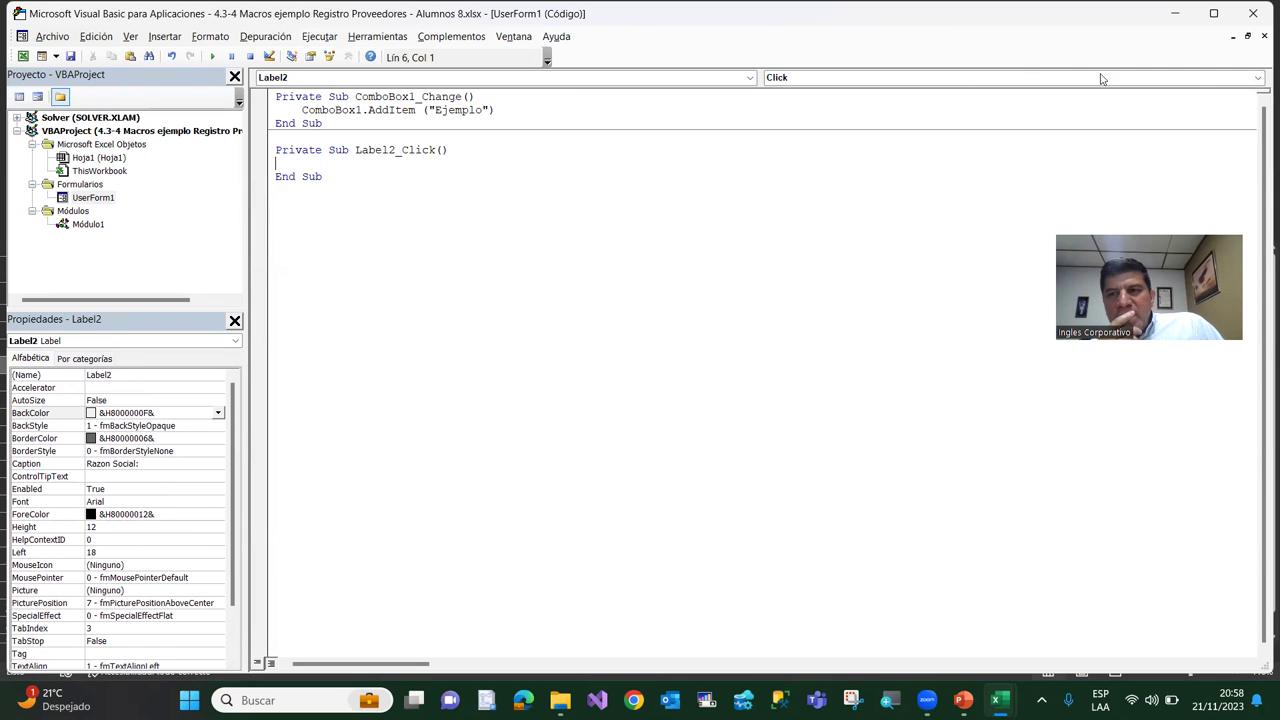
click(1257, 78)
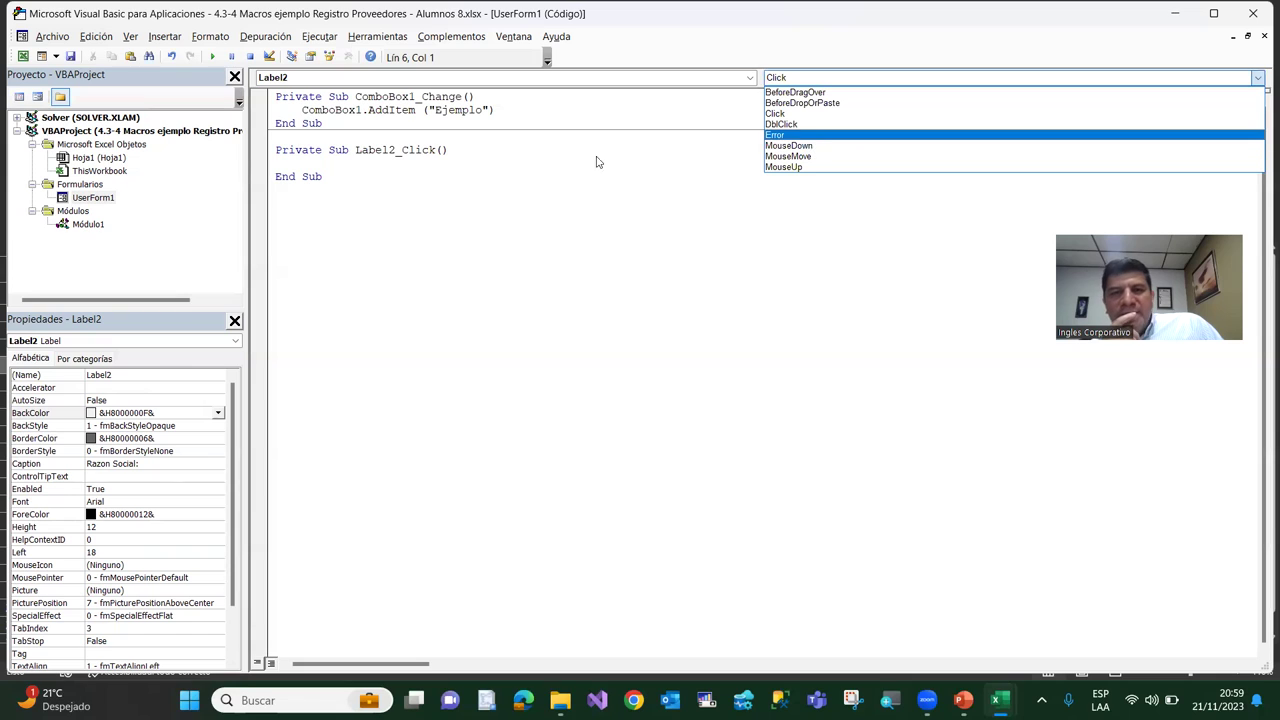
click(424, 168)
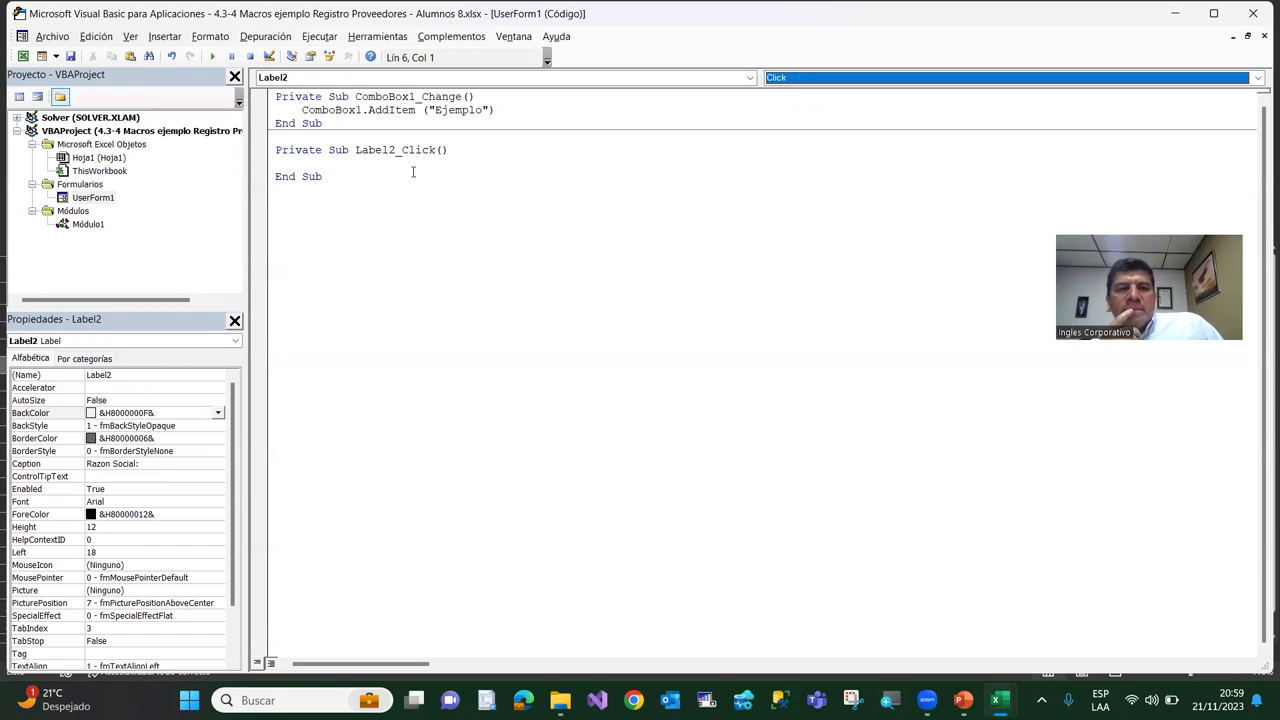
click(362, 110)
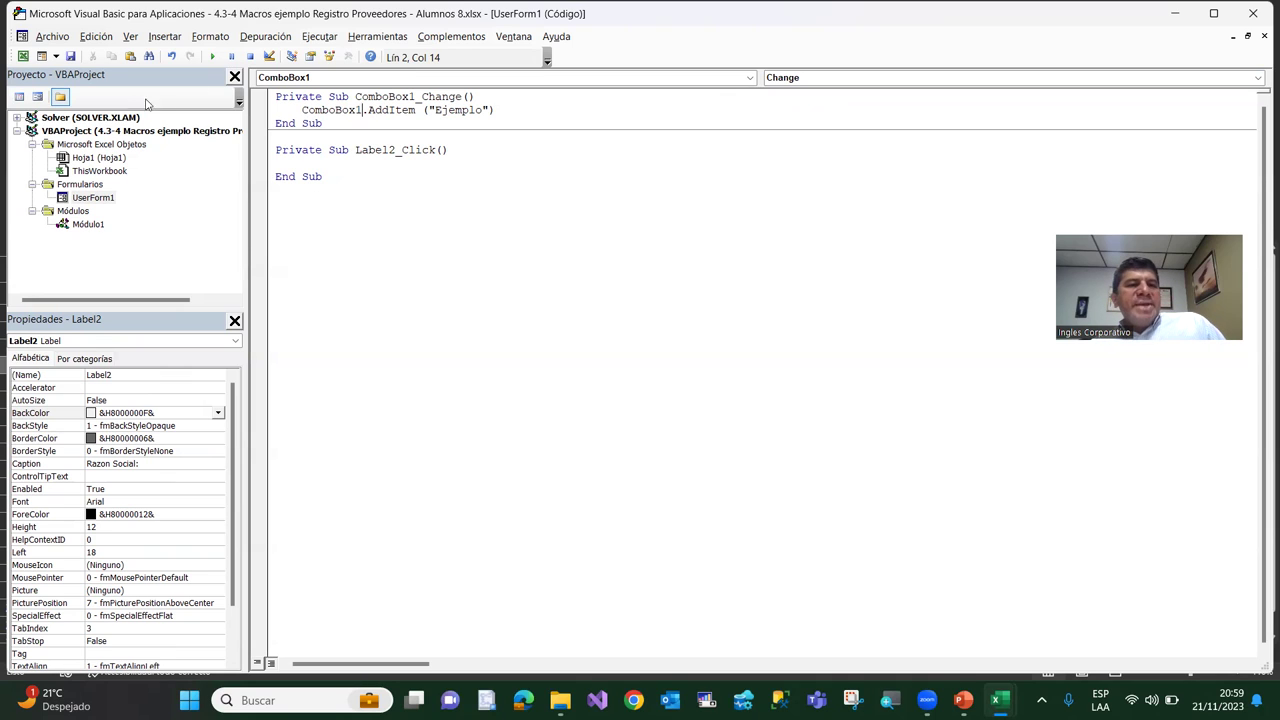
Reopen the UserForm1 design, then switch back to the Excel supplier sheet
double_click(62, 203)
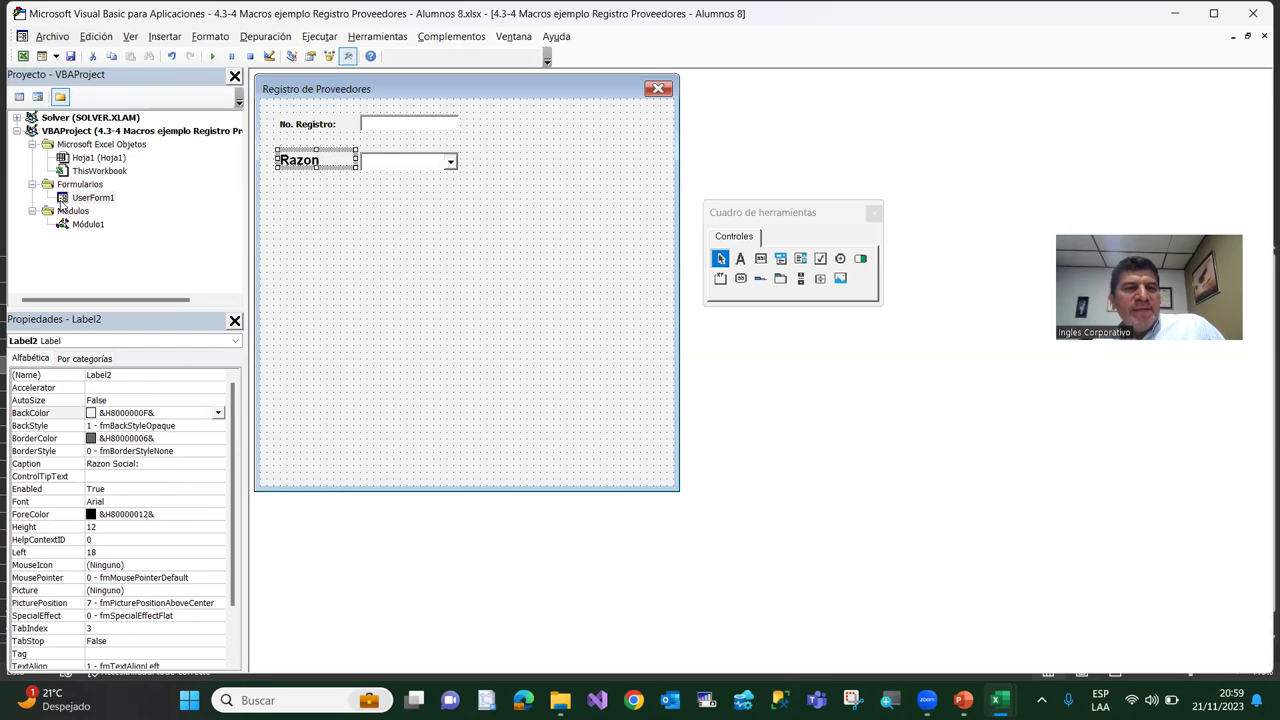
click(398, 257)
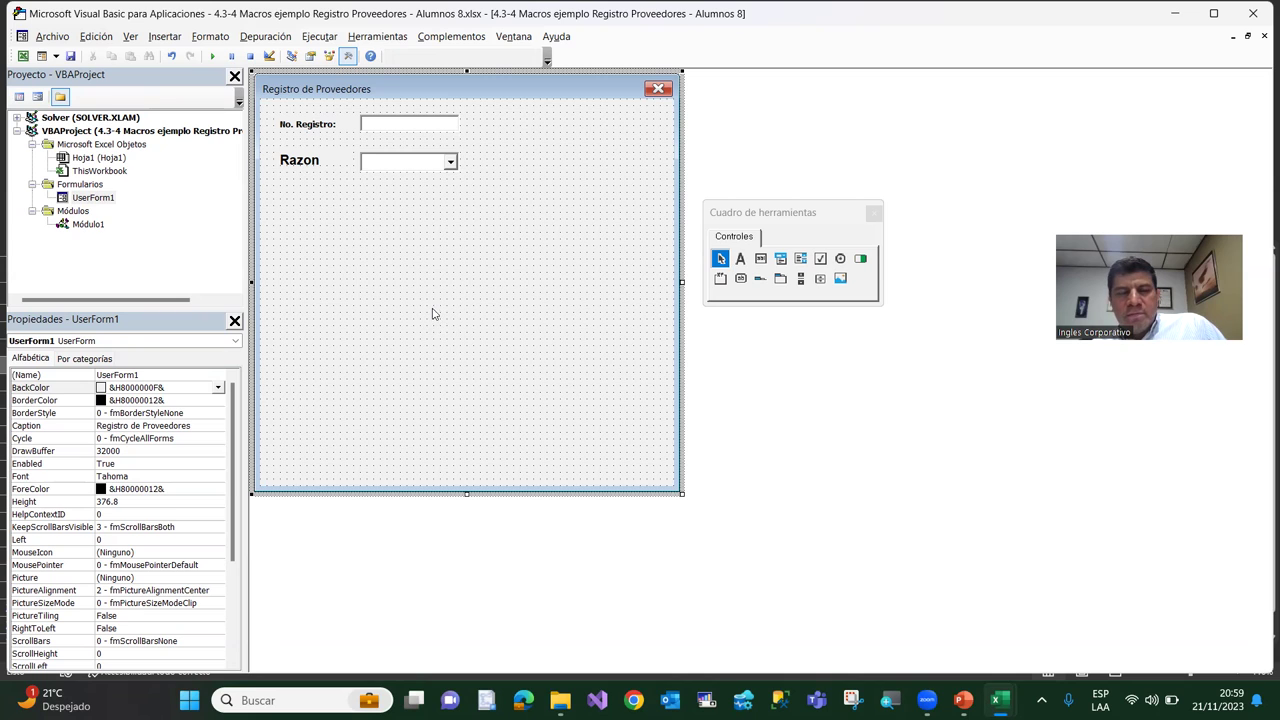
click(22, 57)
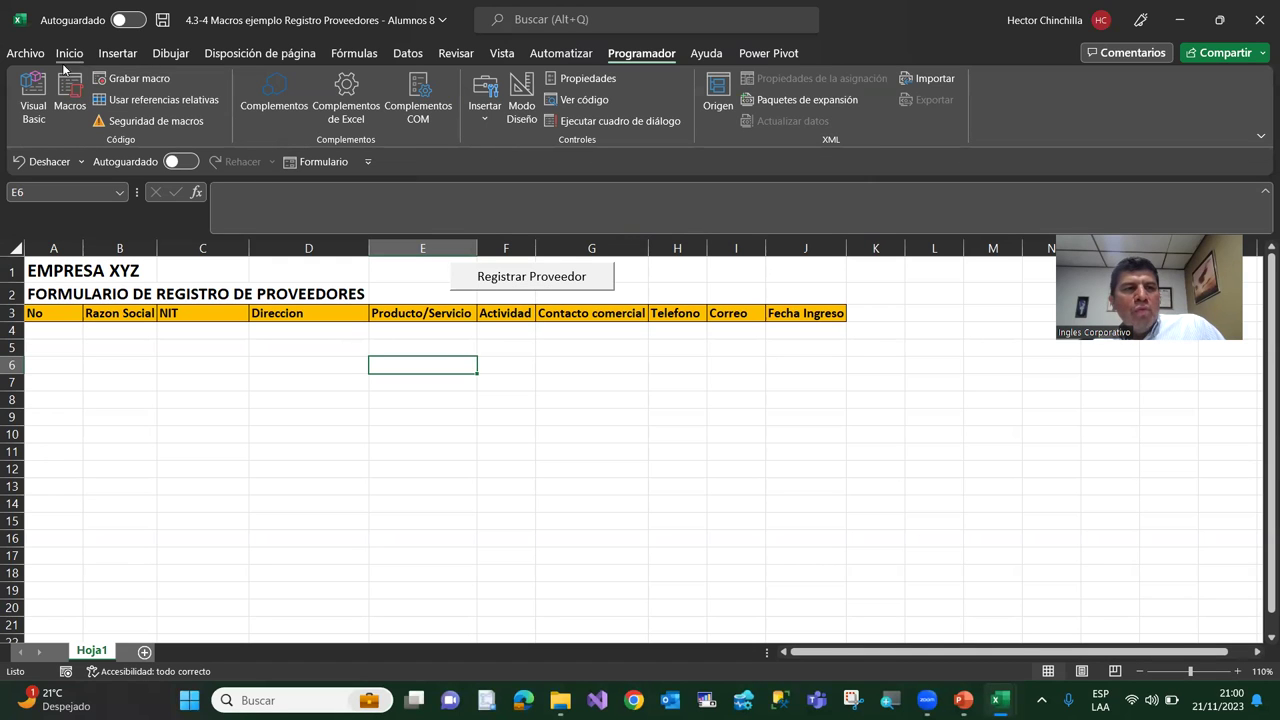
Save the workbook and decline the macro-free warning to reach Save As
click(33, 95)
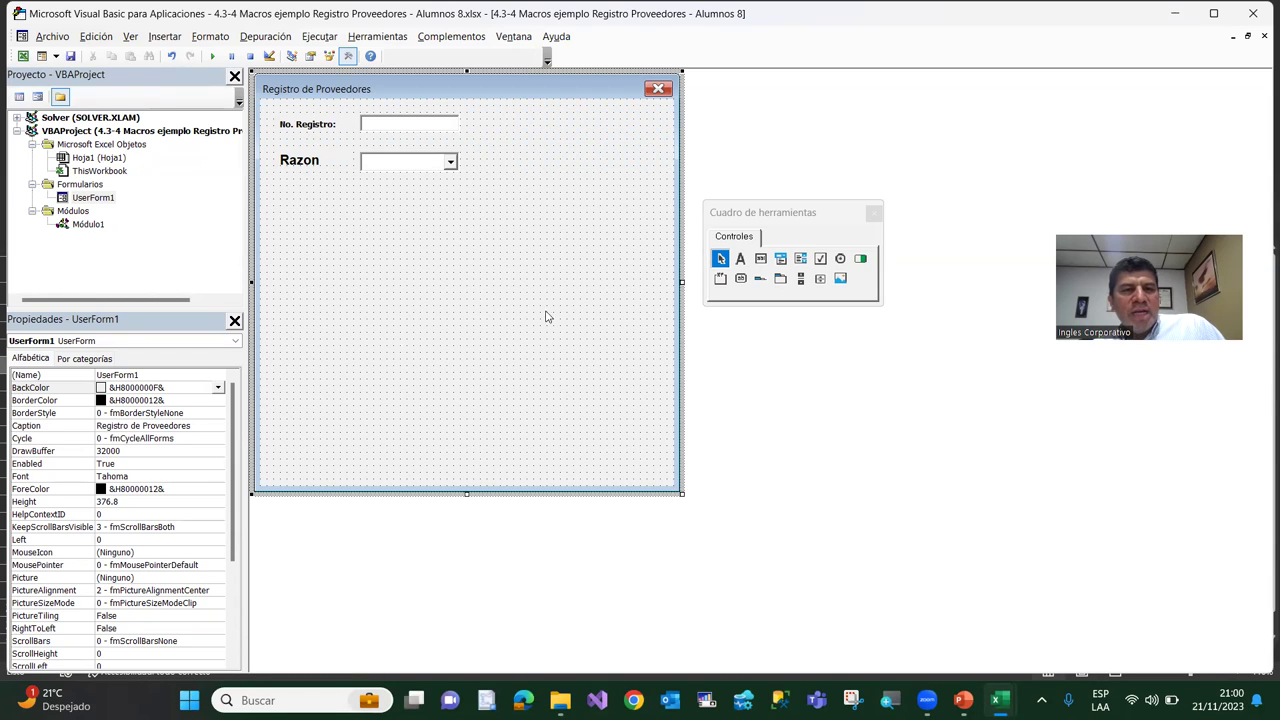
click(22, 57)
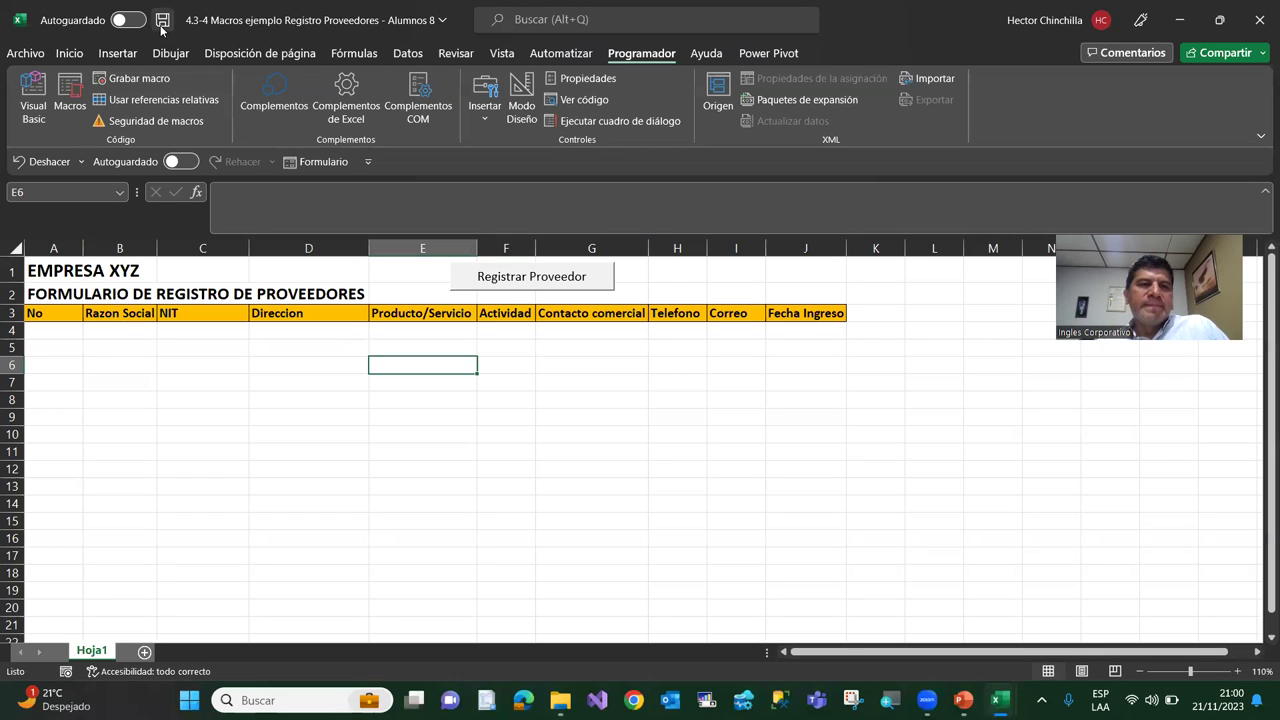
click(161, 22)
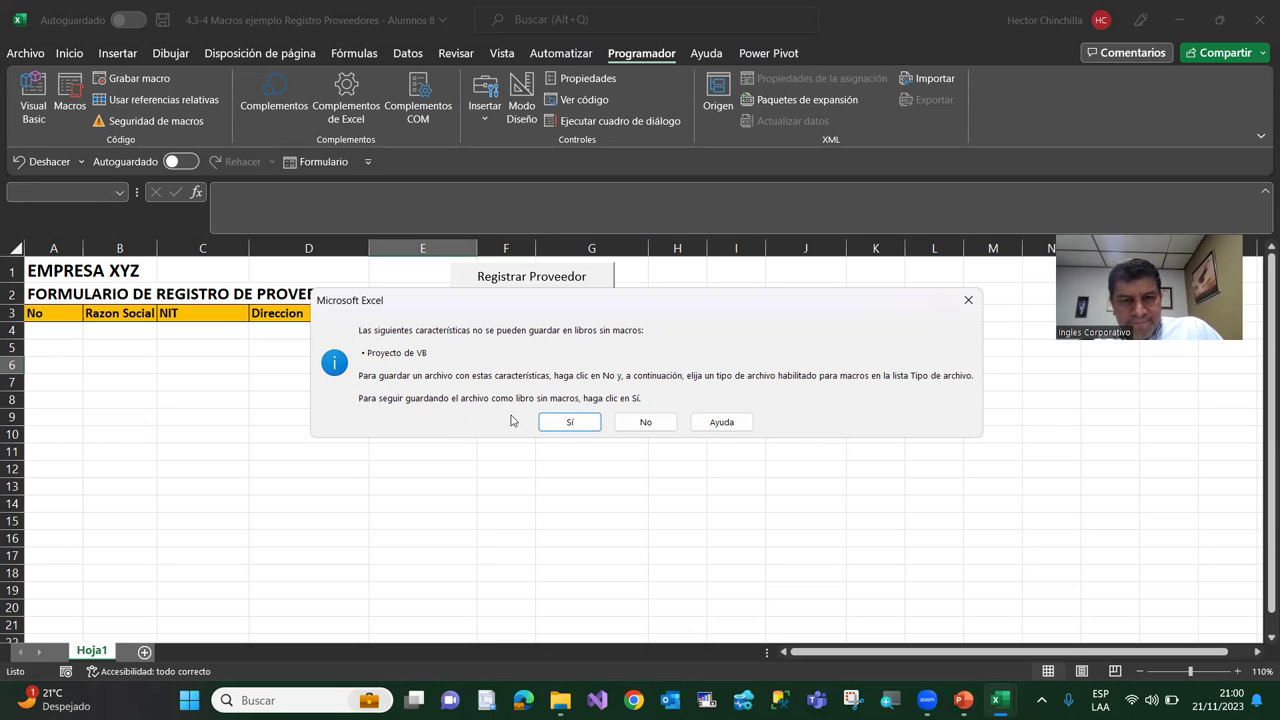
click(645, 422)
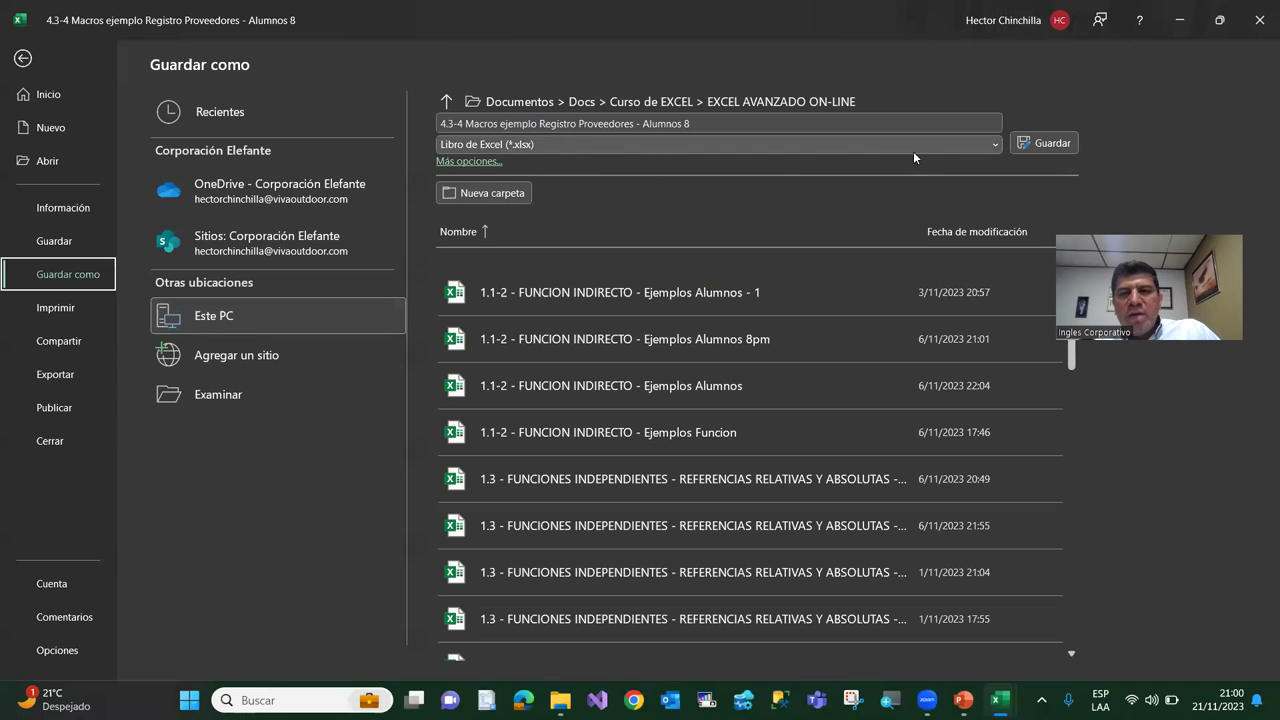
Save as Libro de Excel habilitado para macros (*.xlsm)
click(995, 146)
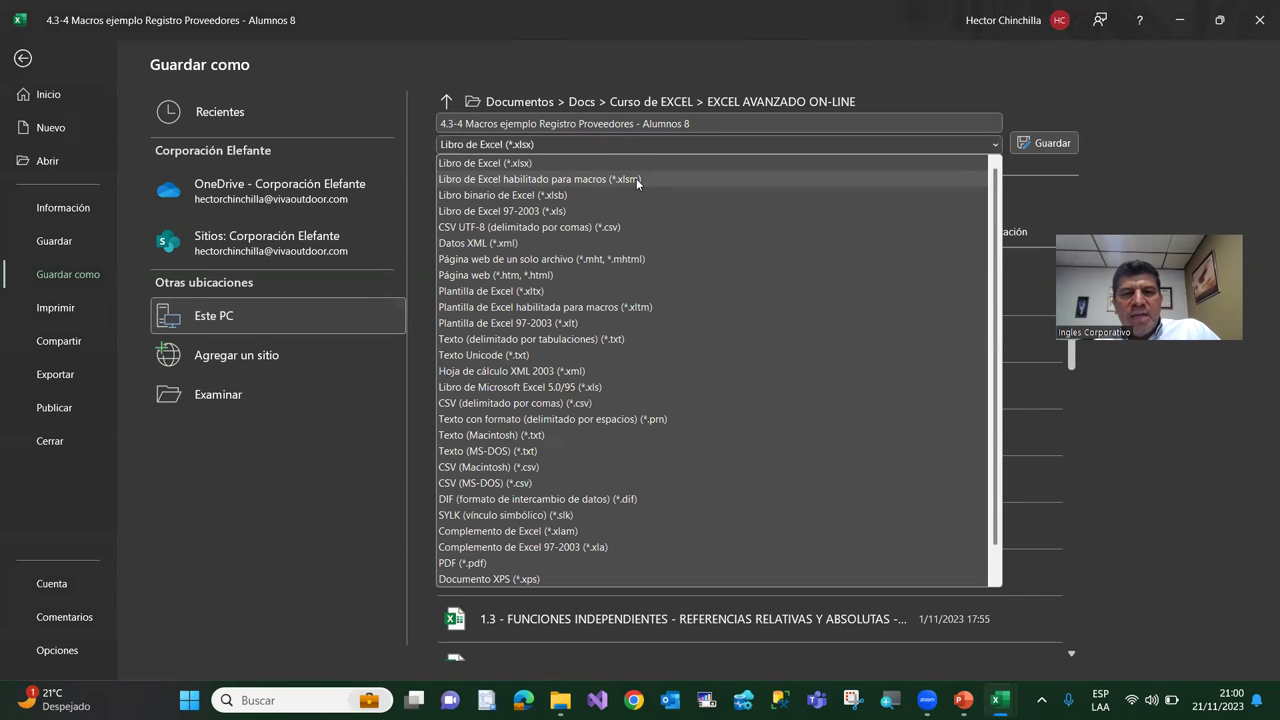
click(636, 178)
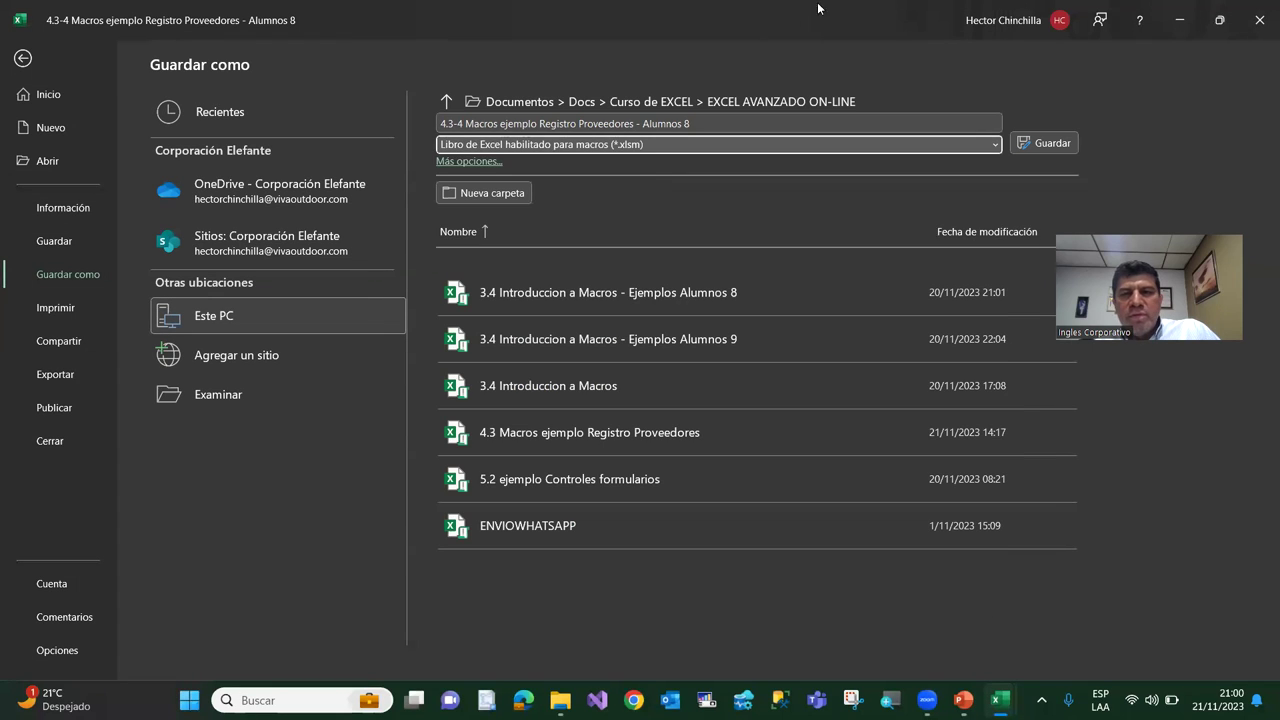
click(1043, 145)
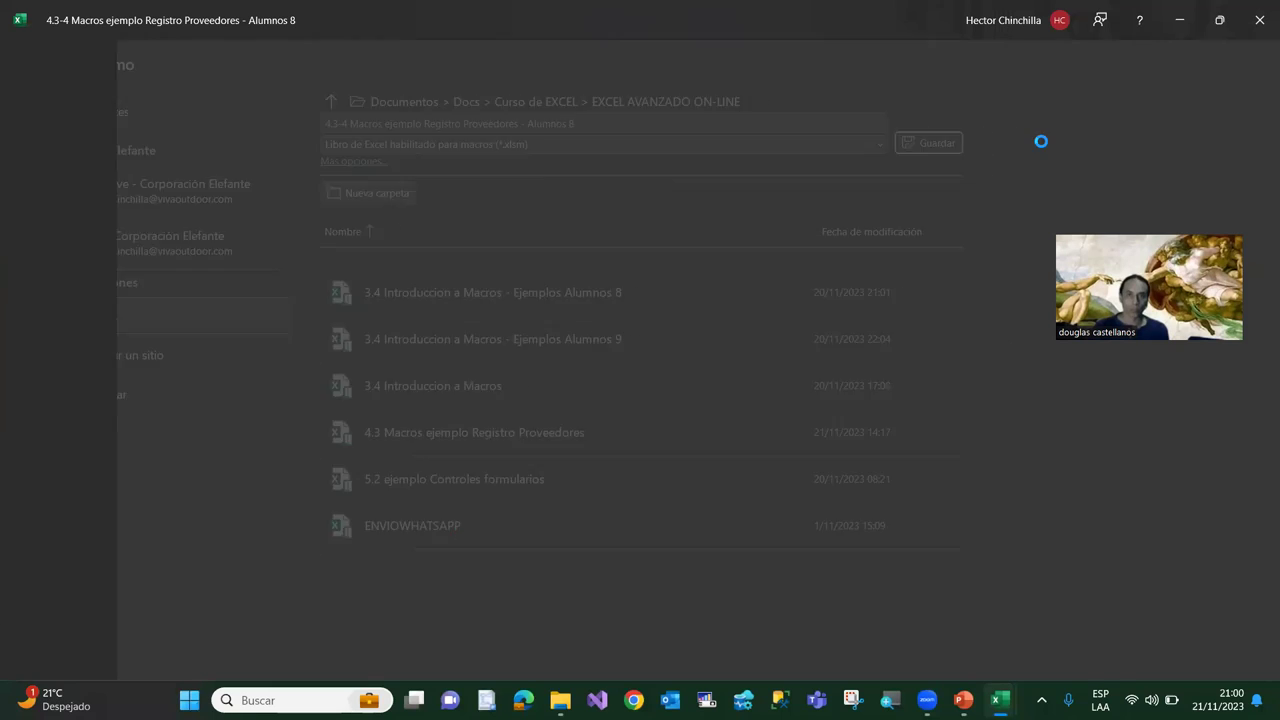